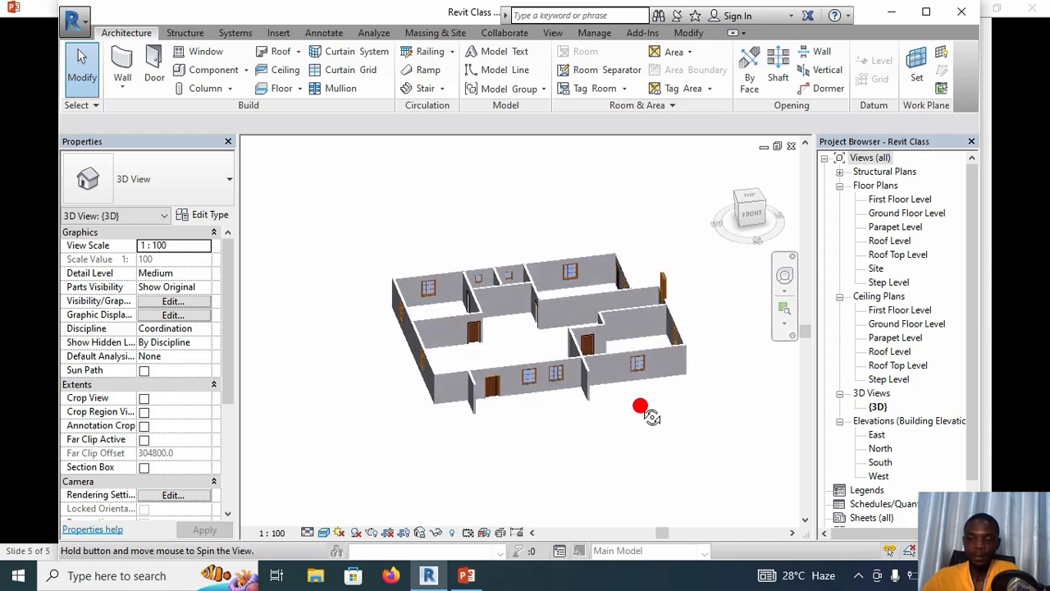
- Examine the building's walls, doors and windows from all sides in the 3D view
{"action": "middle_click_drag", "start_coordinate": [682, 414], "coordinate": [585, 413], "text": "shift"}
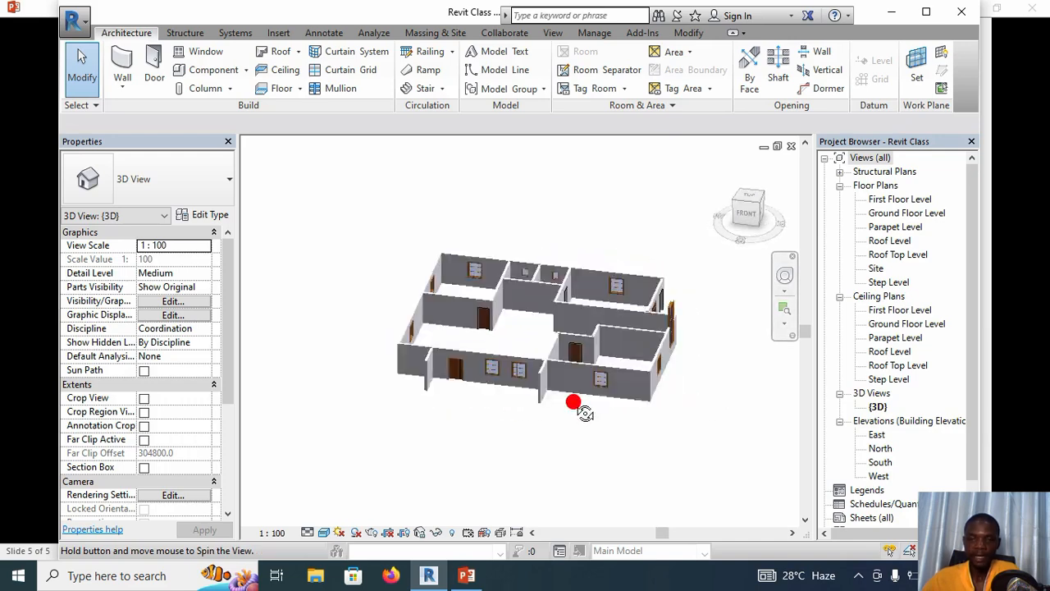
{"action": "middle_click_drag", "start_coordinate": [496, 425], "coordinate": [591, 424], "text": "shift"}
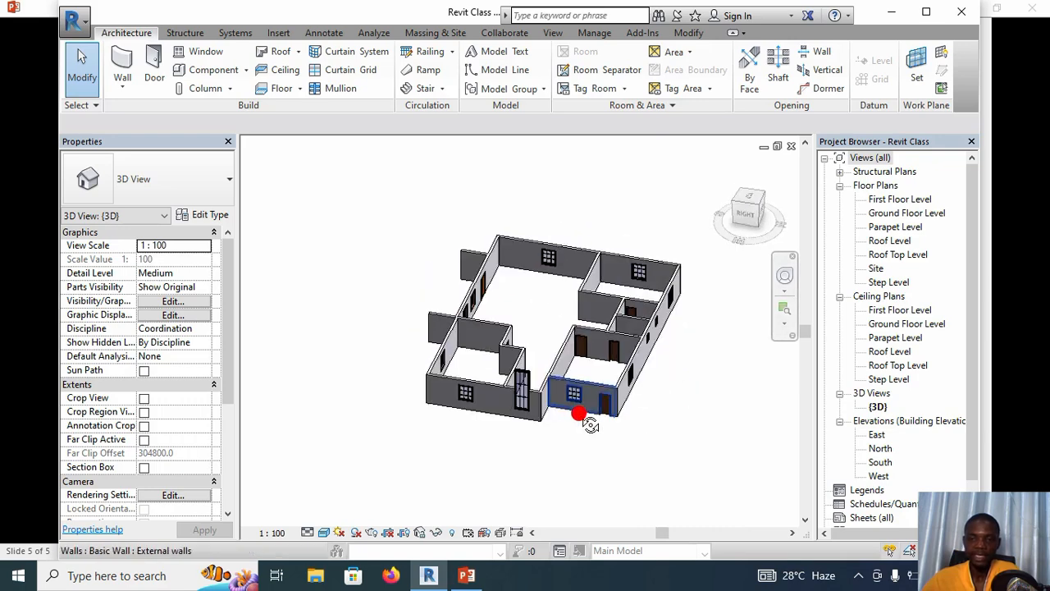
{"action": "middle_click_drag", "start_coordinate": [525, 423], "coordinate": [645, 432], "text": "shift"}
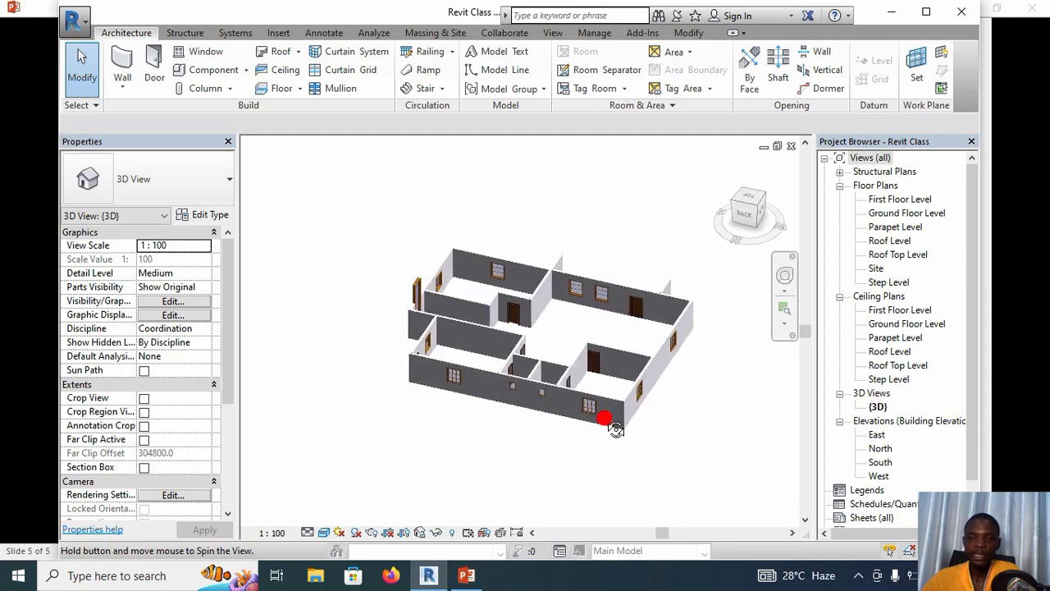
{"action": "middle_click_drag", "start_coordinate": [727, 426], "coordinate": [575, 414], "text": "shift"}
{"action": "middle_click_drag", "start_coordinate": [640, 270], "coordinate": [680, 434], "text": "shift"}
{"action": "middle_click_drag", "start_coordinate": [770, 442], "coordinate": [629, 430], "text": "shift"}
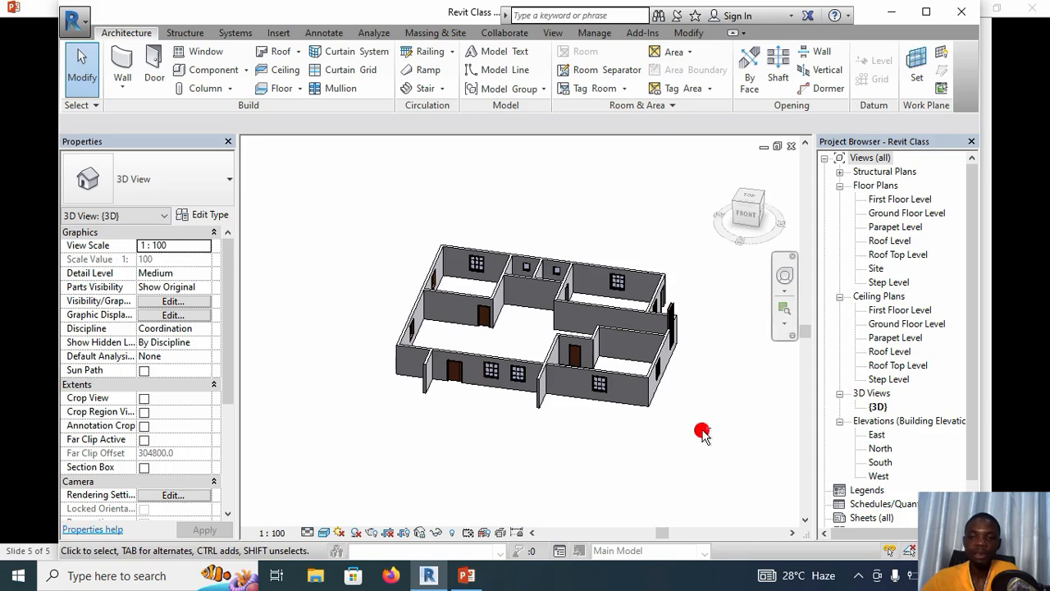
{"action": "mouse_move", "coordinate": [699, 429]}
{"action": "middle_mouse_down", "text": "shift"}
{"action": "mouse_move", "coordinate": [652, 432]}
{"action": "mouse_move", "coordinate": [709, 426]}
{"action": "middle_mouse_up", "text": "shift"}
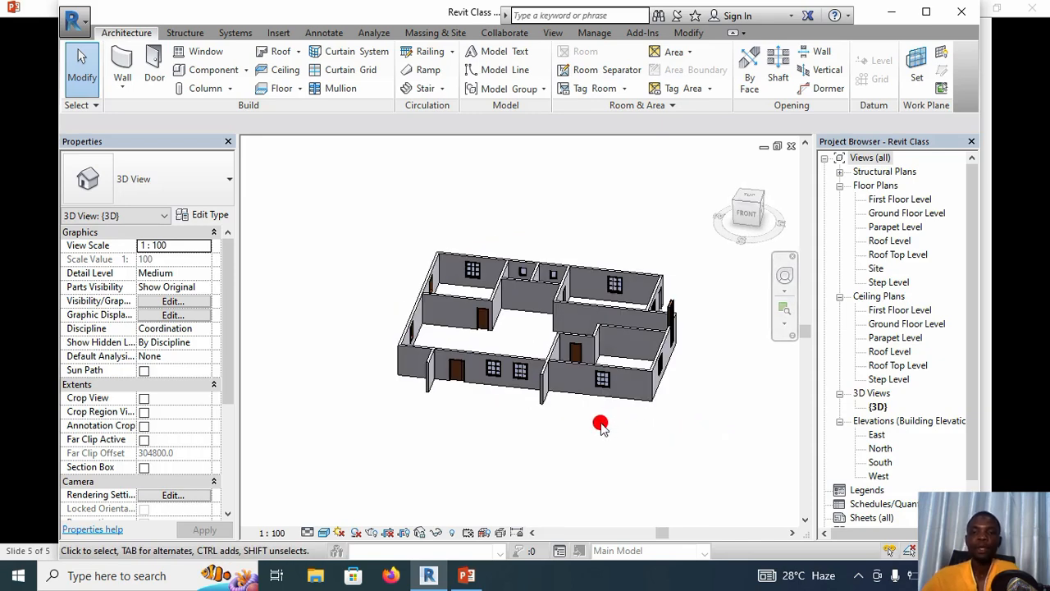
{"action": "scroll", "coordinate": [585, 418], "scroll_direction": "up", "scroll_amount": 2}
{"action": "scroll", "coordinate": [587, 412], "scroll_direction": "up", "scroll_amount": 1}
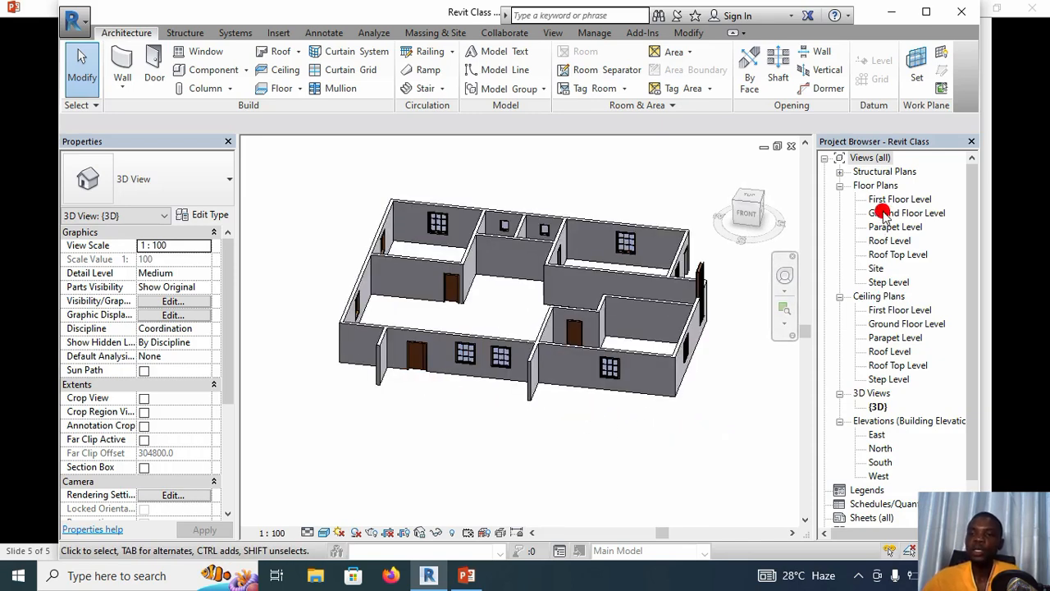
- Inspect the Ground Floor Level, First Floor Level and Parapet Level floor plans in turn
{"action": "double_click", "coordinate": [885, 213]}
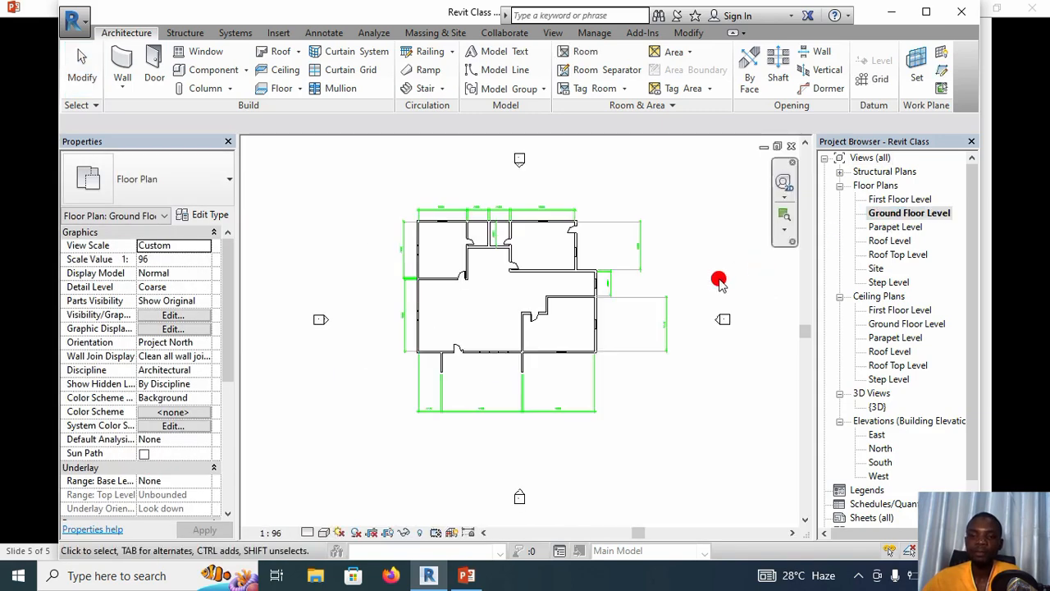
{"action": "scroll", "coordinate": [540, 279], "scroll_direction": "up", "scroll_amount": 2}
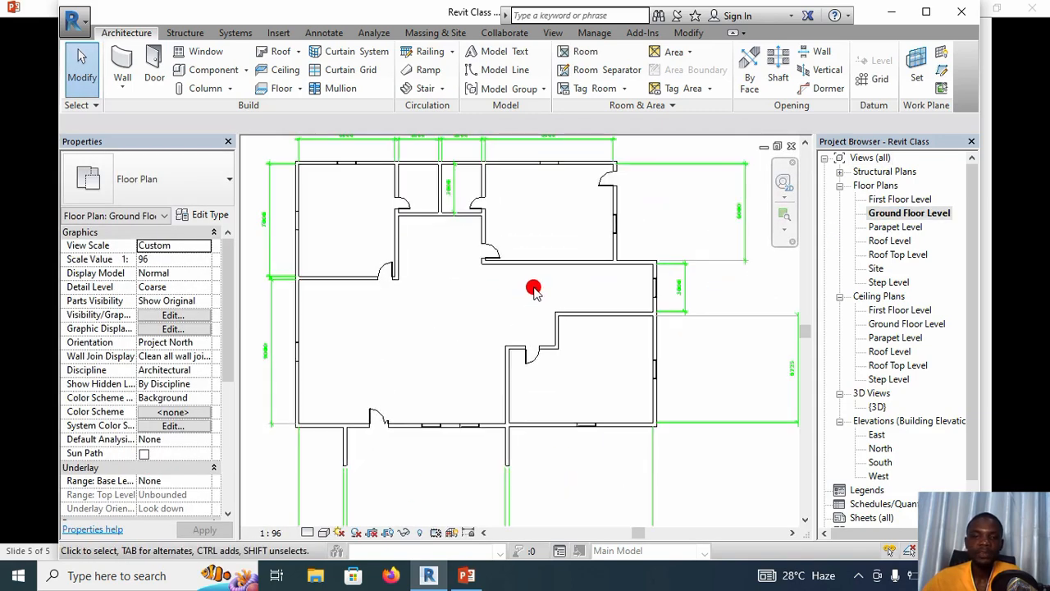
{"action": "scroll", "coordinate": [467, 293], "scroll_direction": "down", "scroll_amount": 1}
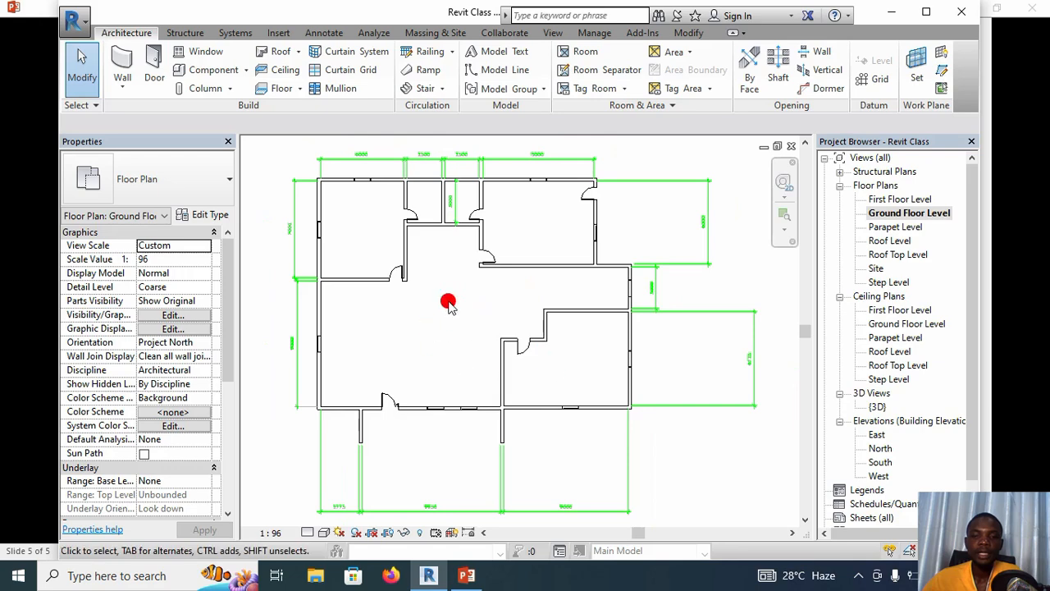
{"action": "middle_click_drag", "start_coordinate": [458, 311], "coordinate": [467, 359]}
{"action": "left_click", "coordinate": [891, 214]}
{"action": "double_click", "coordinate": [889, 201]}
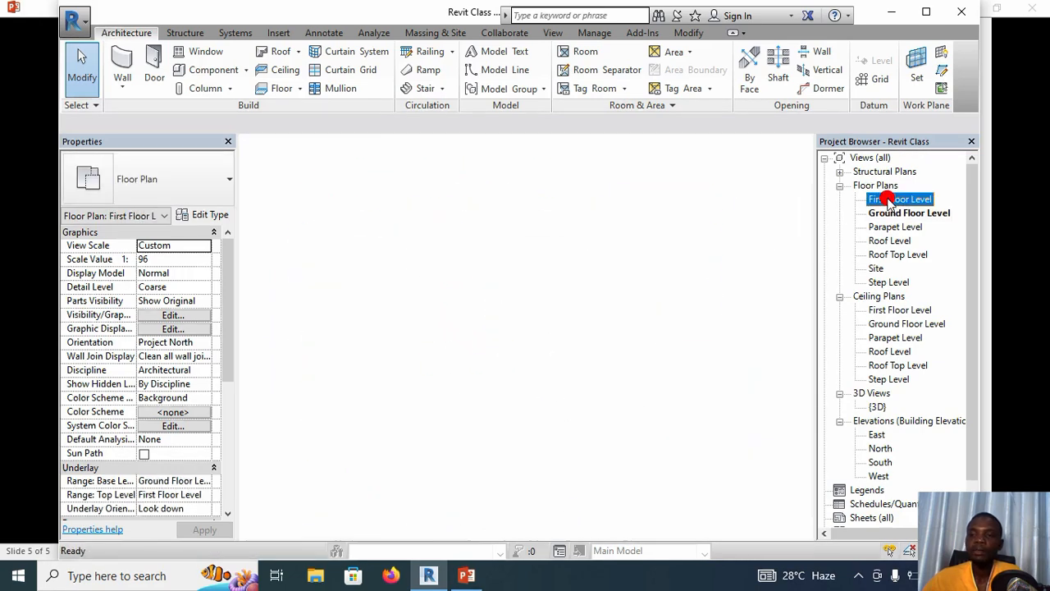
{"action": "scroll", "coordinate": [465, 343], "scroll_direction": "down", "scroll_amount": 1}
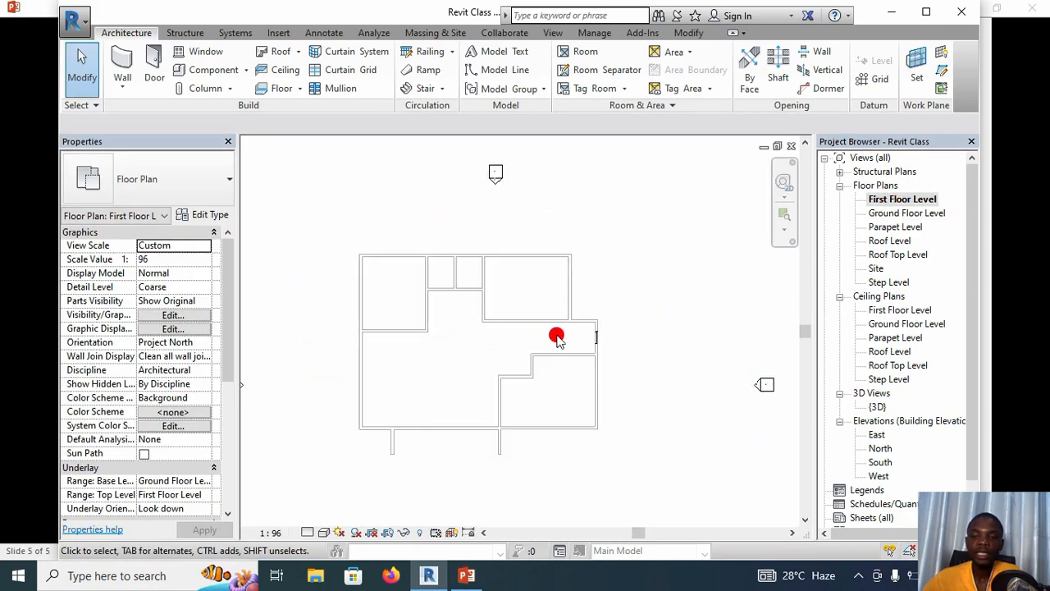
{"action": "double_click", "coordinate": [890, 228]}
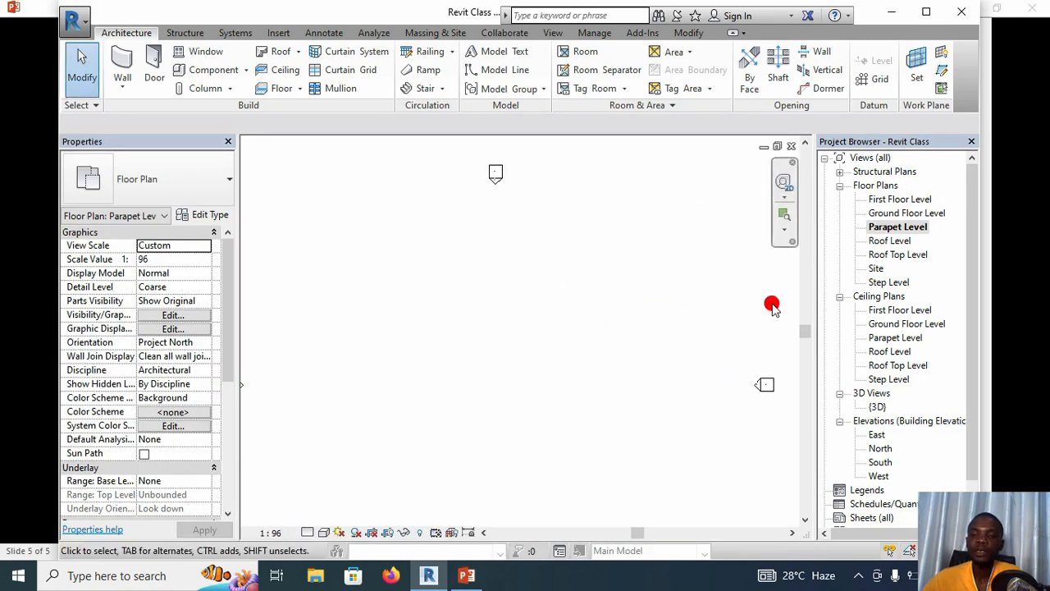
{"action": "scroll", "coordinate": [678, 328], "scroll_direction": "down", "scroll_amount": 1}
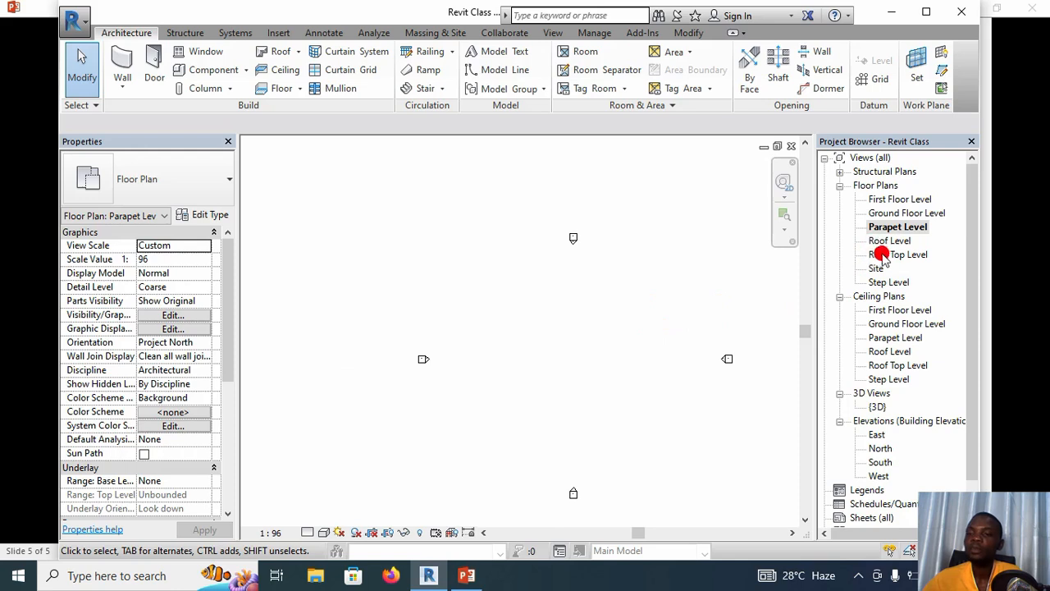
- Open the Ground Floor Level floor plan and start a floor boundary sketch
{"action": "double_click", "coordinate": [887, 214]}
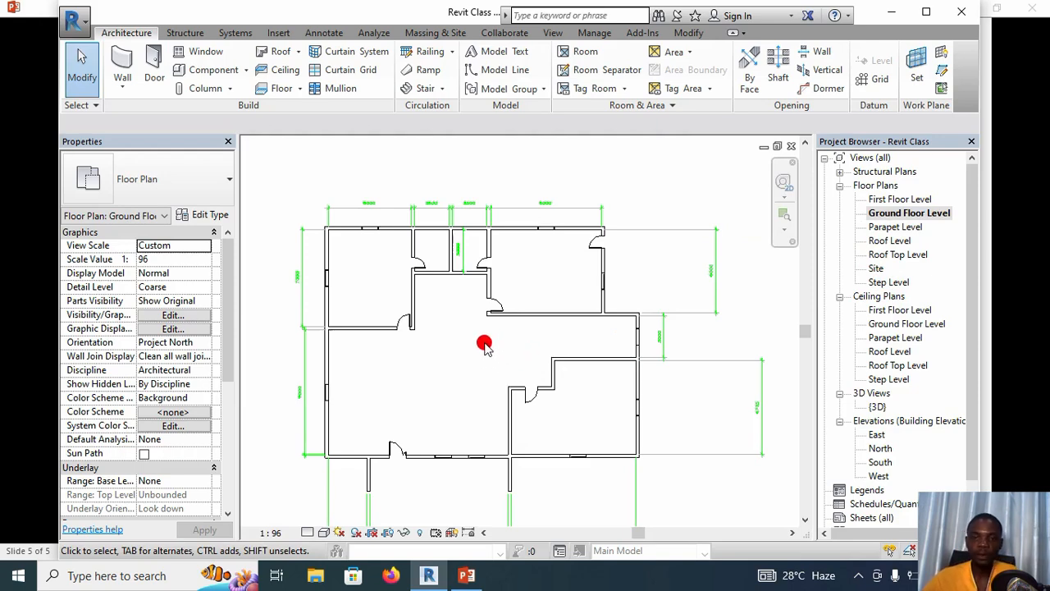
{"action": "middle_click_drag", "start_coordinate": [484, 354], "coordinate": [509, 343]}
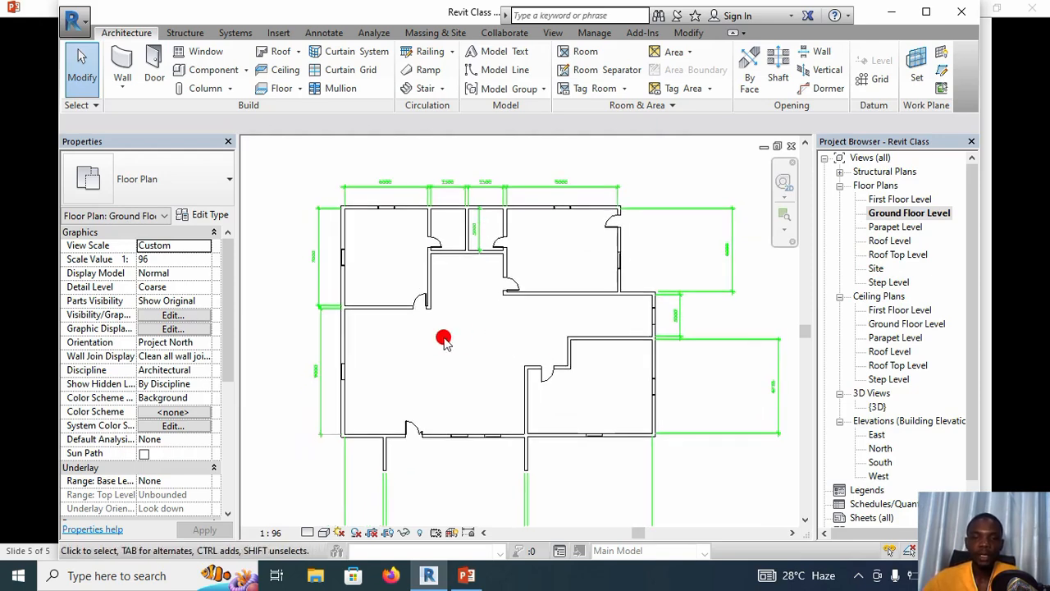
{"action": "scroll", "coordinate": [443, 339], "scroll_direction": "up", "scroll_amount": 1}
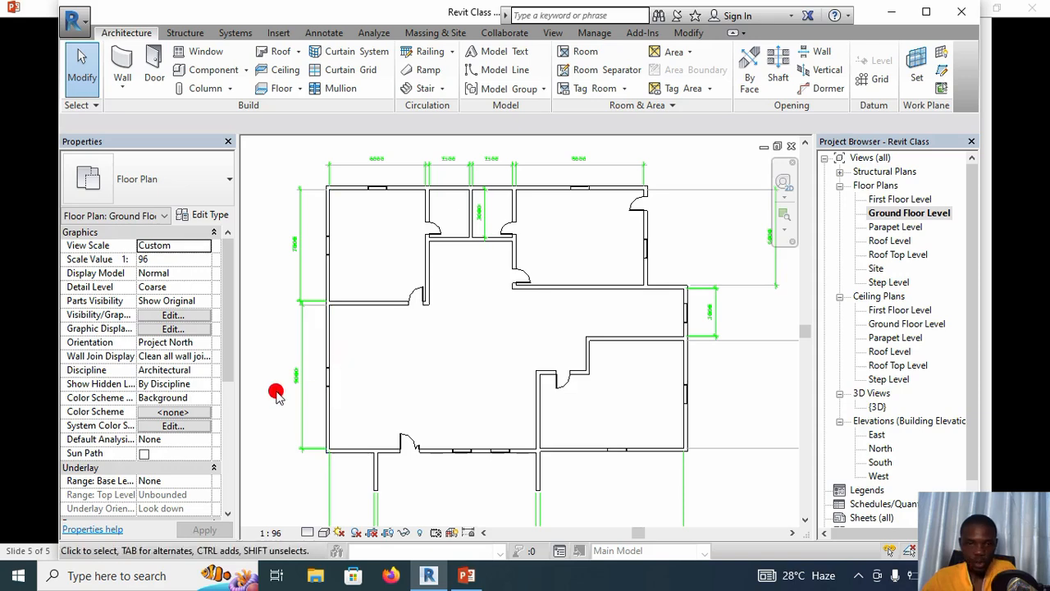
{"action": "scroll", "coordinate": [291, 389], "scroll_direction": "up", "scroll_amount": 1}
{"action": "scroll", "coordinate": [391, 387], "scroll_direction": "down", "scroll_amount": 2}
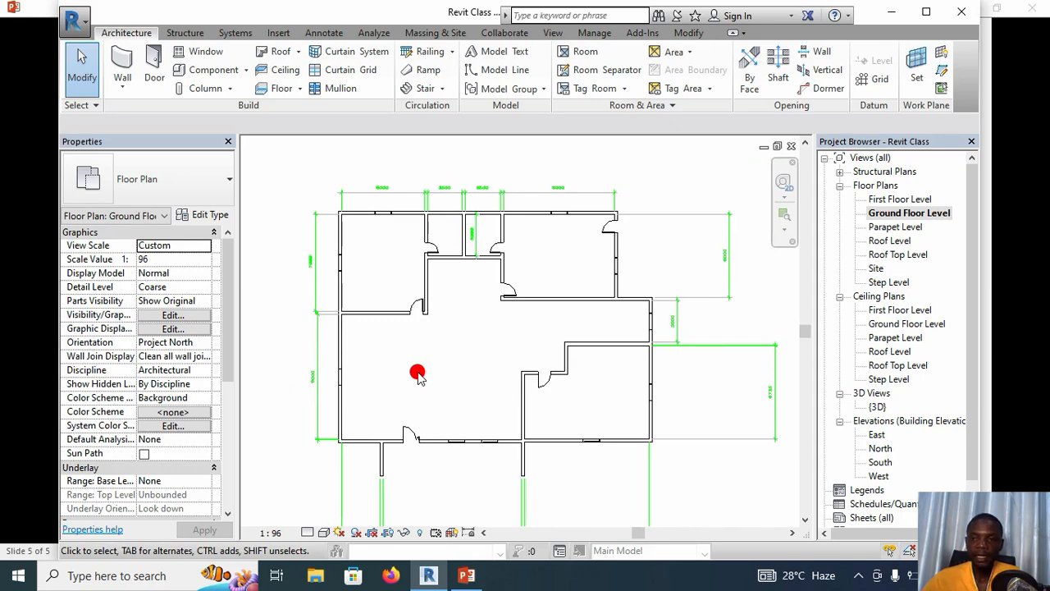
{"action": "left_click", "coordinate": [281, 88]}
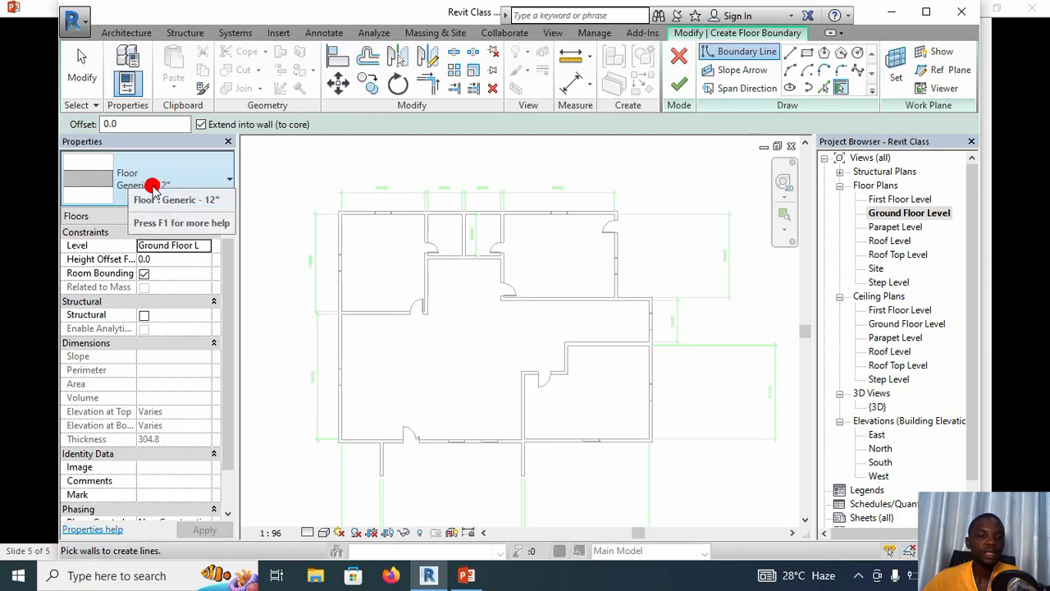
- Duplicate the Generic - 12" floor type under the name GF slab
{"action": "left_click", "coordinate": [217, 181]}
{"action": "scroll", "coordinate": [255, 297], "scroll_direction": "down", "scroll_amount": 1}
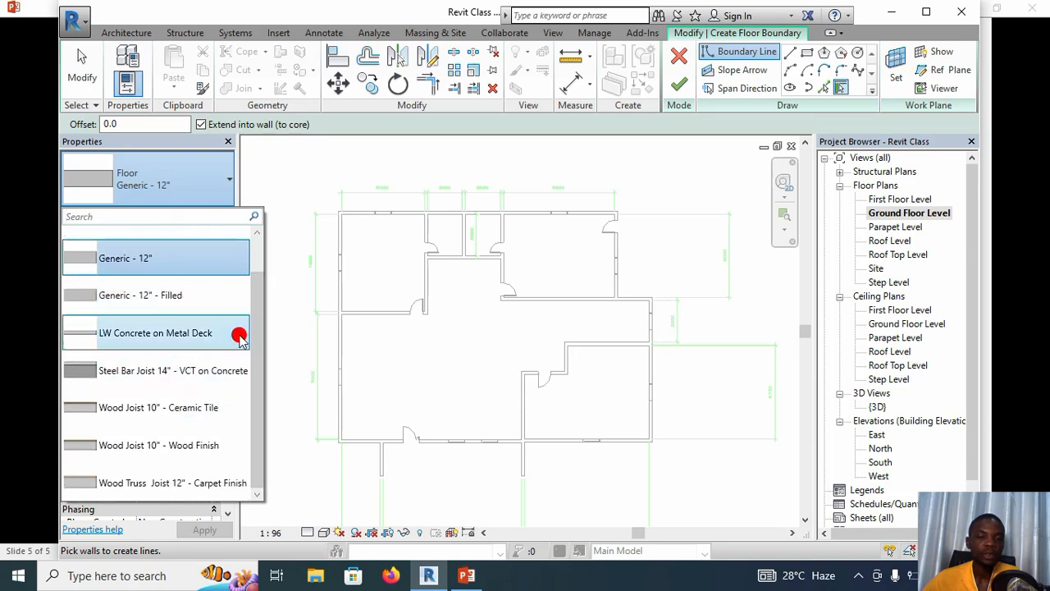
{"action": "left_click_drag", "start_coordinate": [253, 323], "coordinate": [254, 274]}
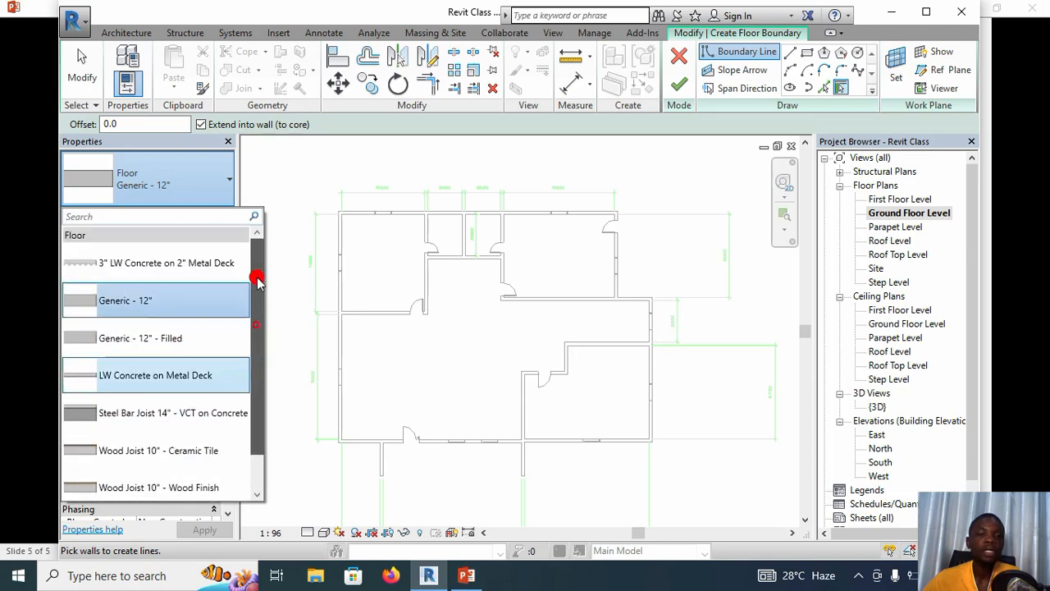
{"action": "left_click", "coordinate": [225, 183]}
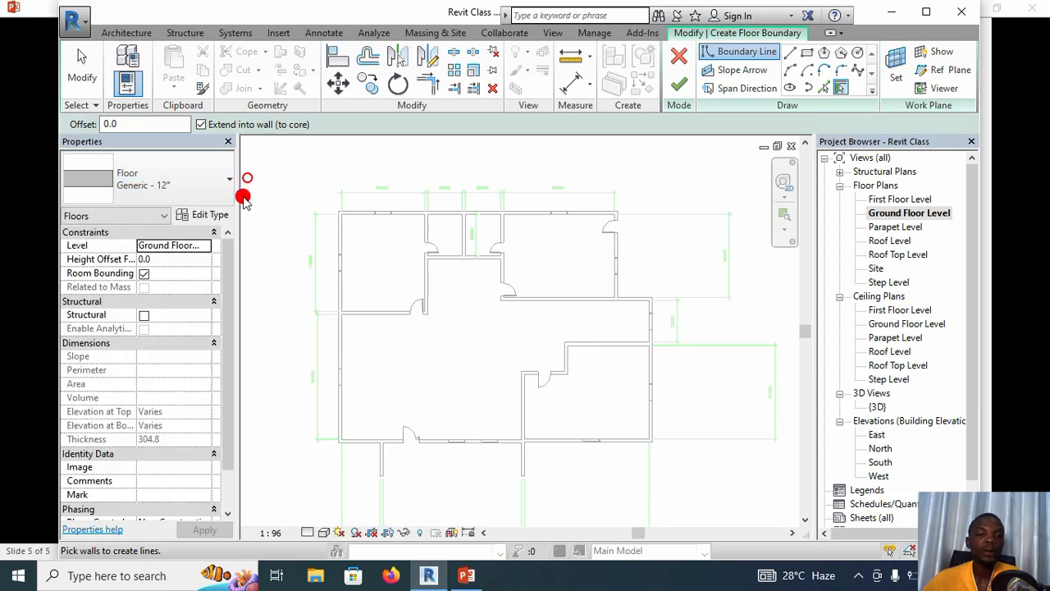
{"action": "left_click", "coordinate": [200, 217]}
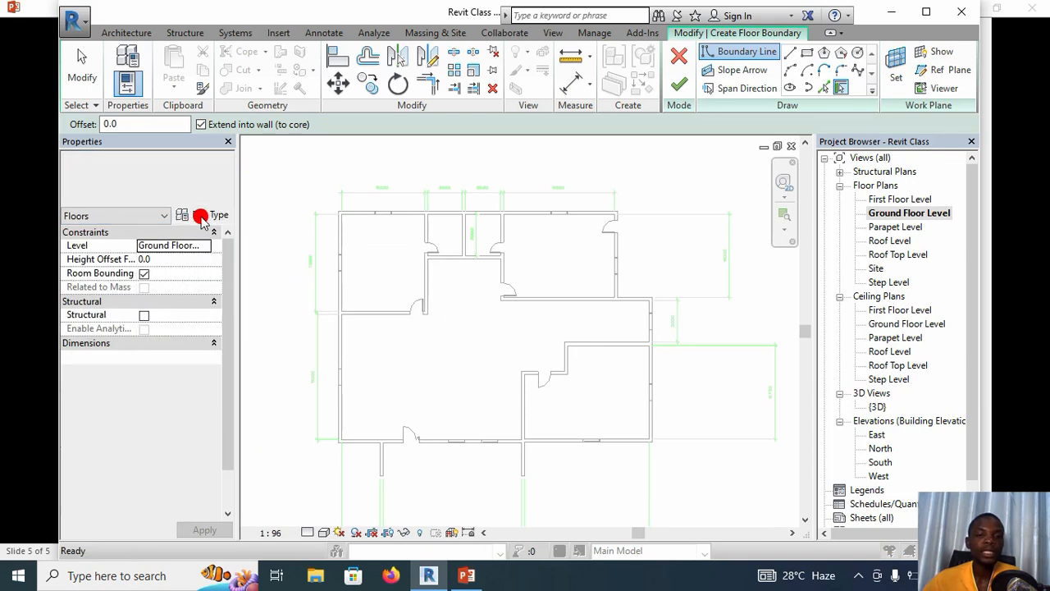
{"action": "left_click", "coordinate": [591, 166]}
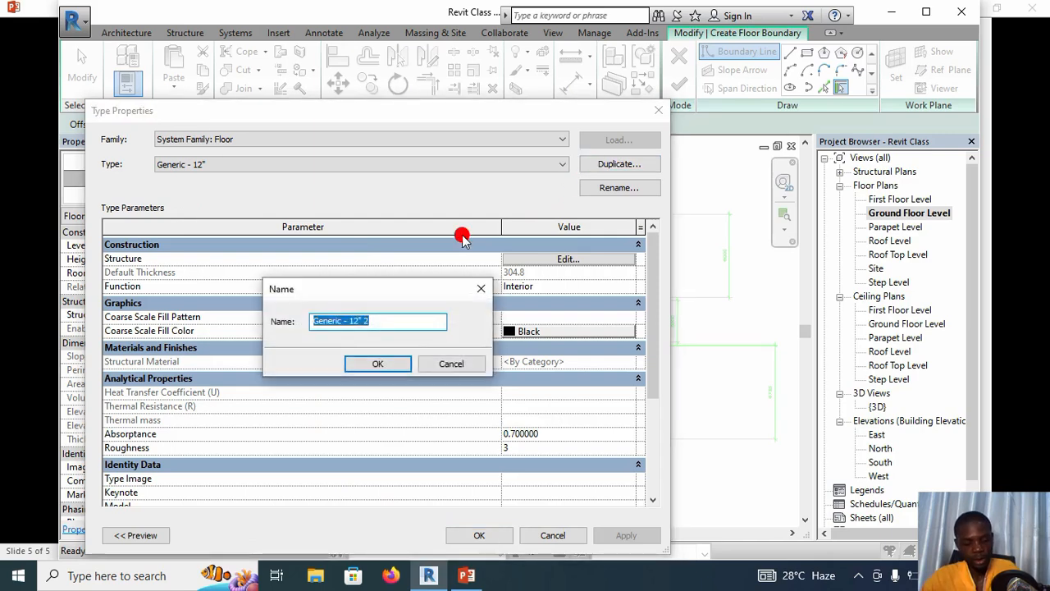
{"action": "type", "text": "GF slab"}
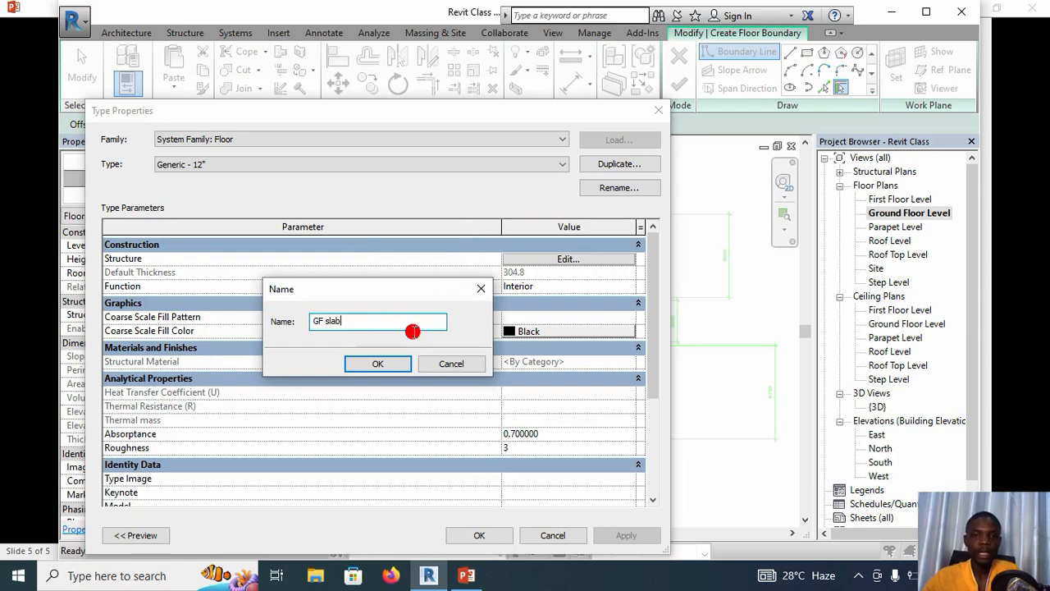
{"action": "left_click", "coordinate": [396, 361]}
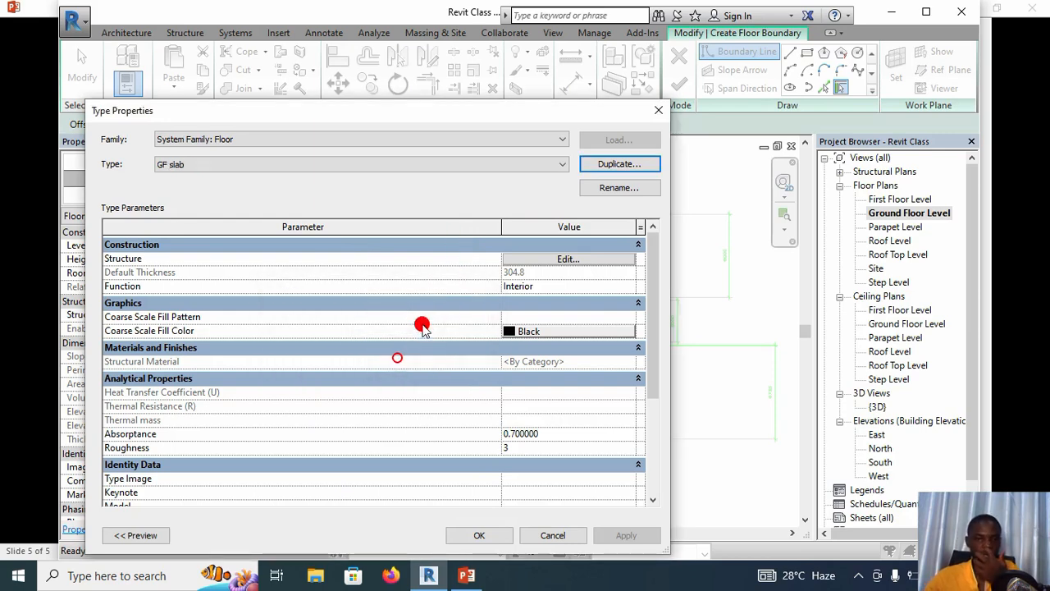
- Set the thickness of the GF slab's structure layer to 150 in its assembly
{"action": "left_click", "coordinate": [566, 259]}
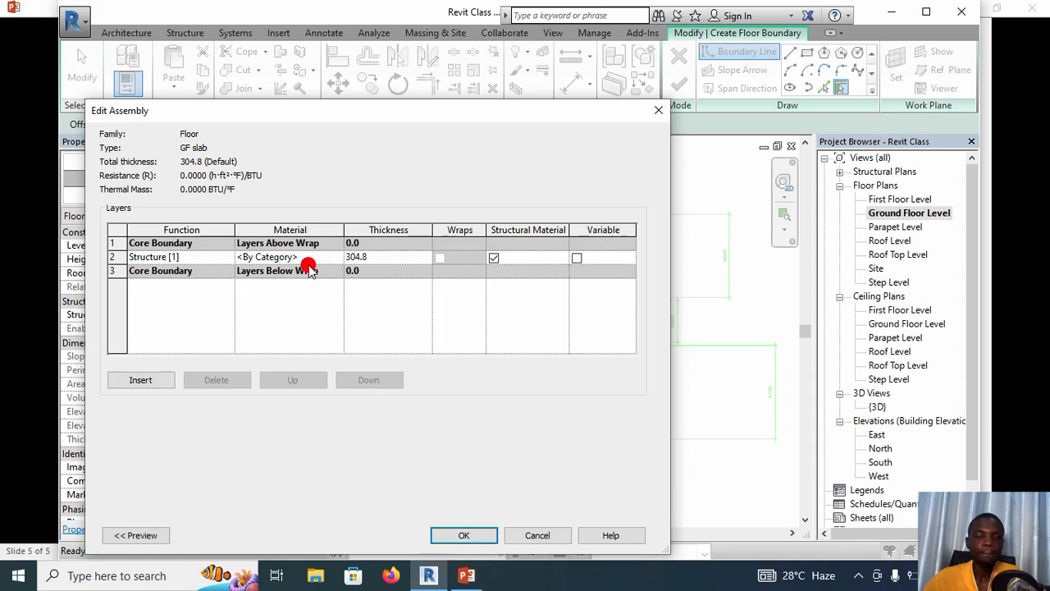
{"action": "double_click", "coordinate": [375, 257]}
{"action": "type", "text": "1"}
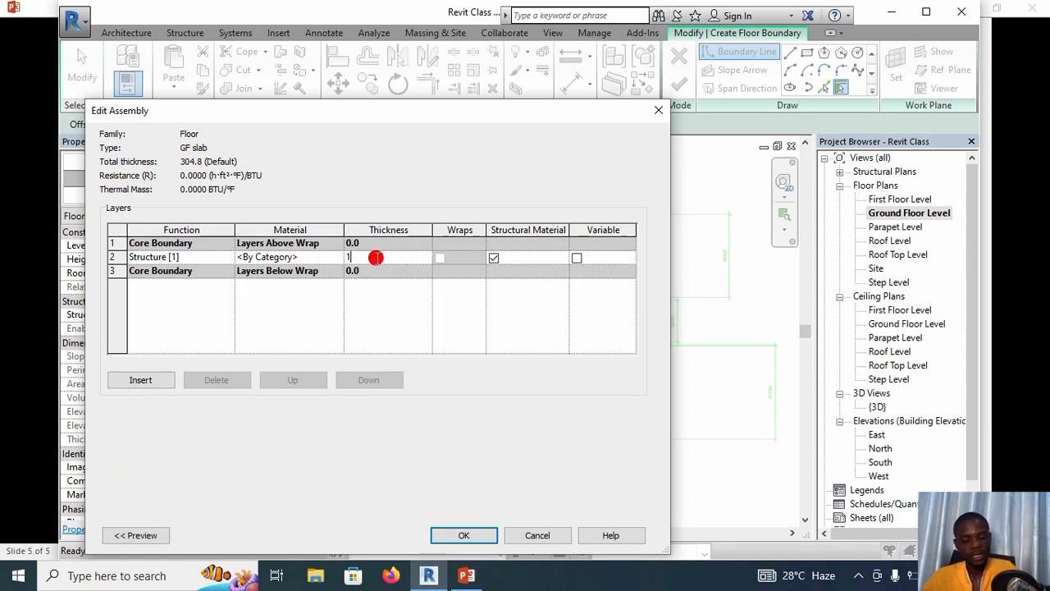
{"action": "type", "text": "50"}
{"action": "left_click", "coordinate": [370, 300]}
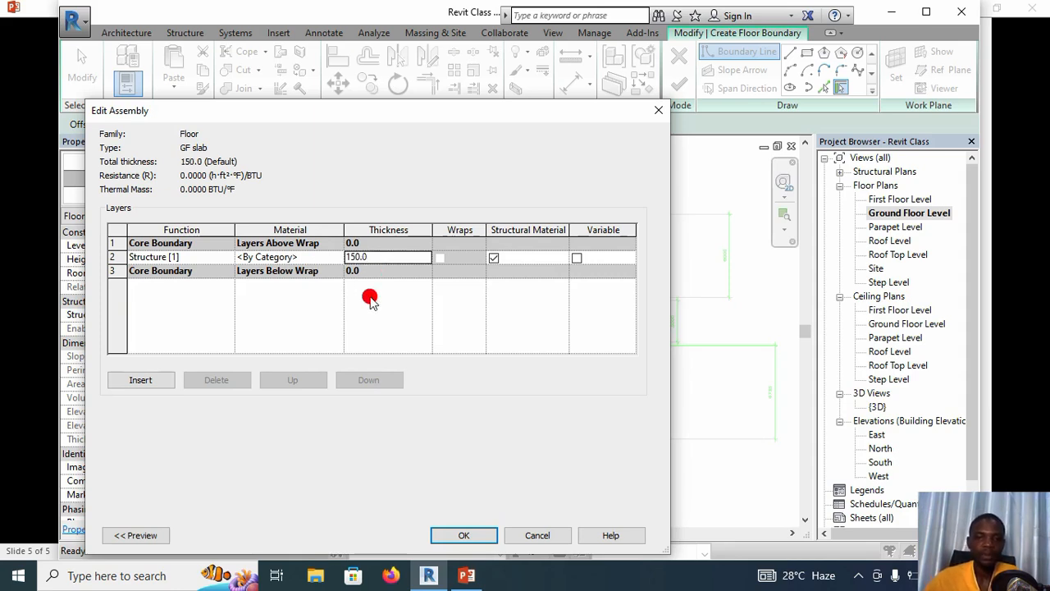
- Create a new material for the GF slab's structure layer and rename it GF slab
{"action": "left_click", "coordinate": [275, 258]}
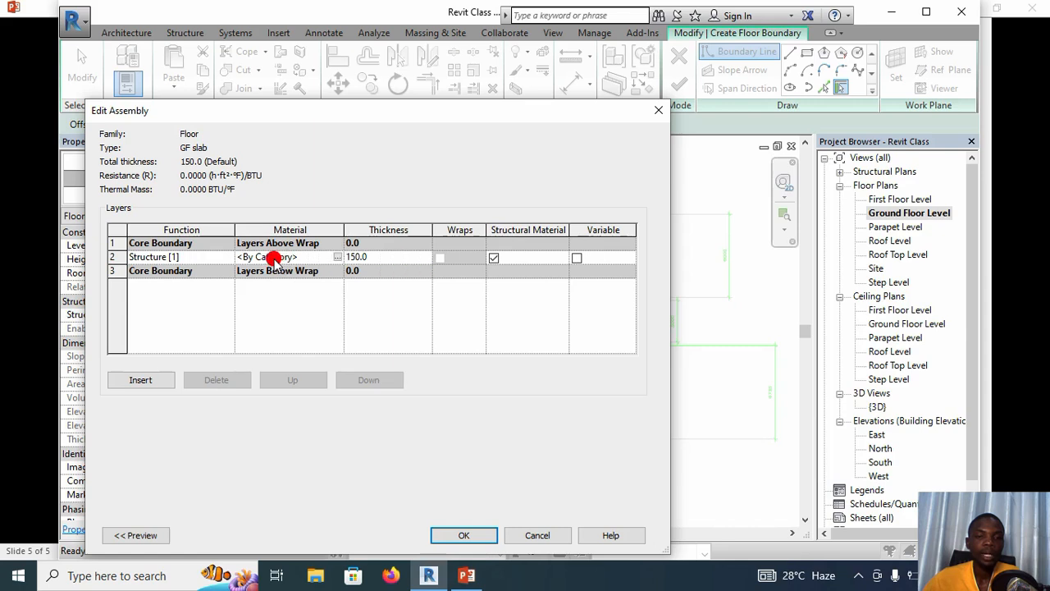
{"action": "left_click", "coordinate": [336, 257]}
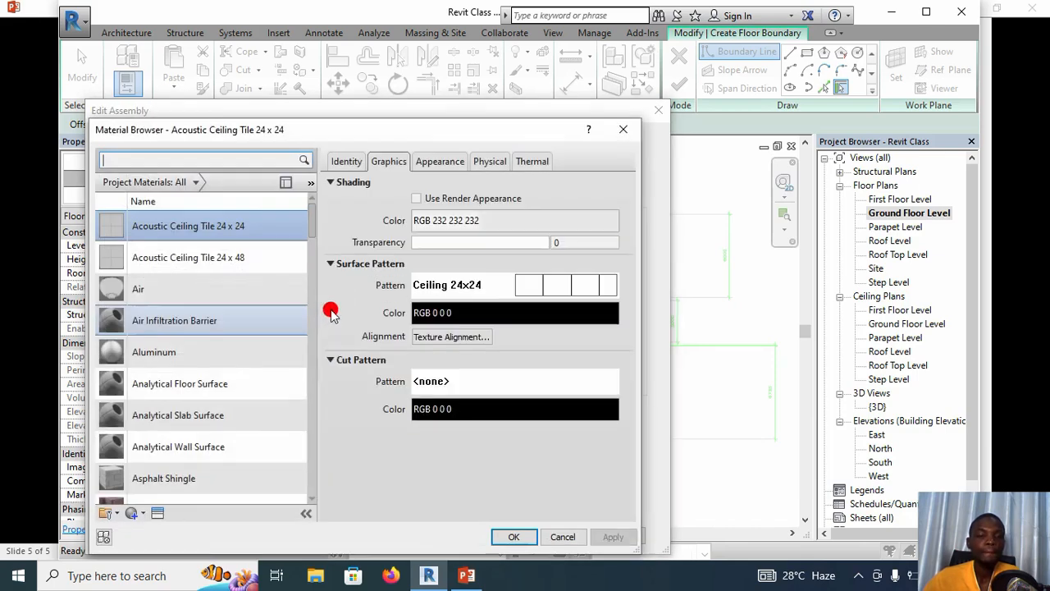
{"action": "left_click_drag", "start_coordinate": [374, 134], "coordinate": [395, 91]}
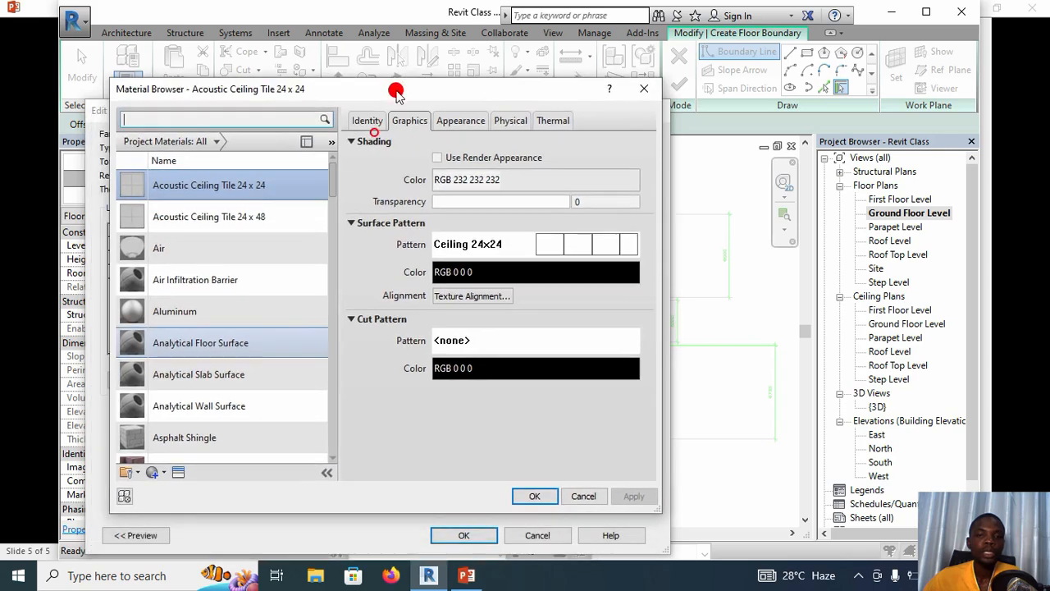
{"action": "scroll", "coordinate": [193, 447], "scroll_direction": "down", "scroll_amount": 1}
{"action": "left_click", "coordinate": [166, 473]}
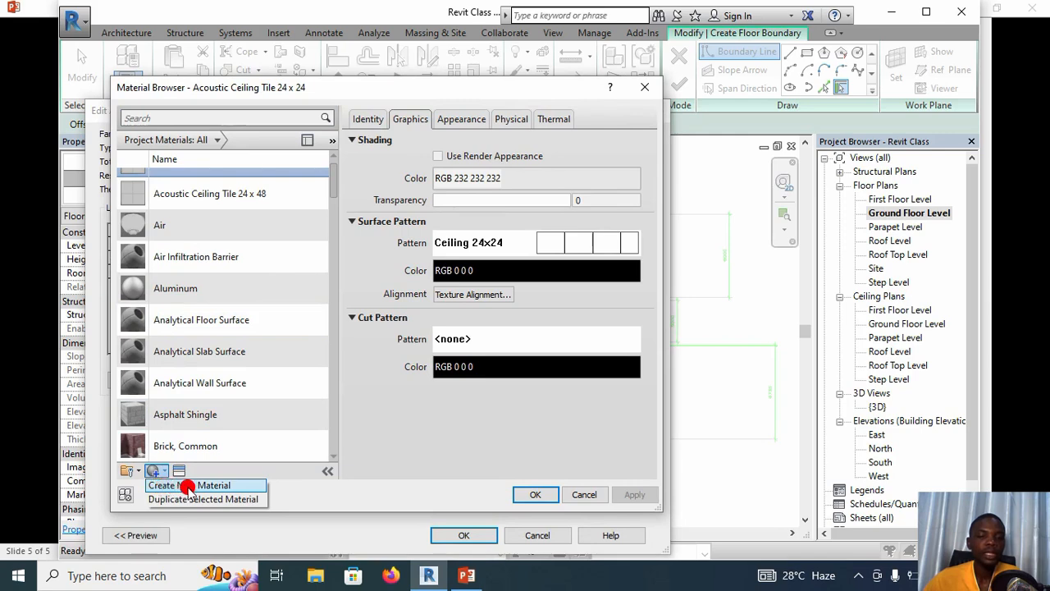
{"action": "left_click", "coordinate": [189, 488]}
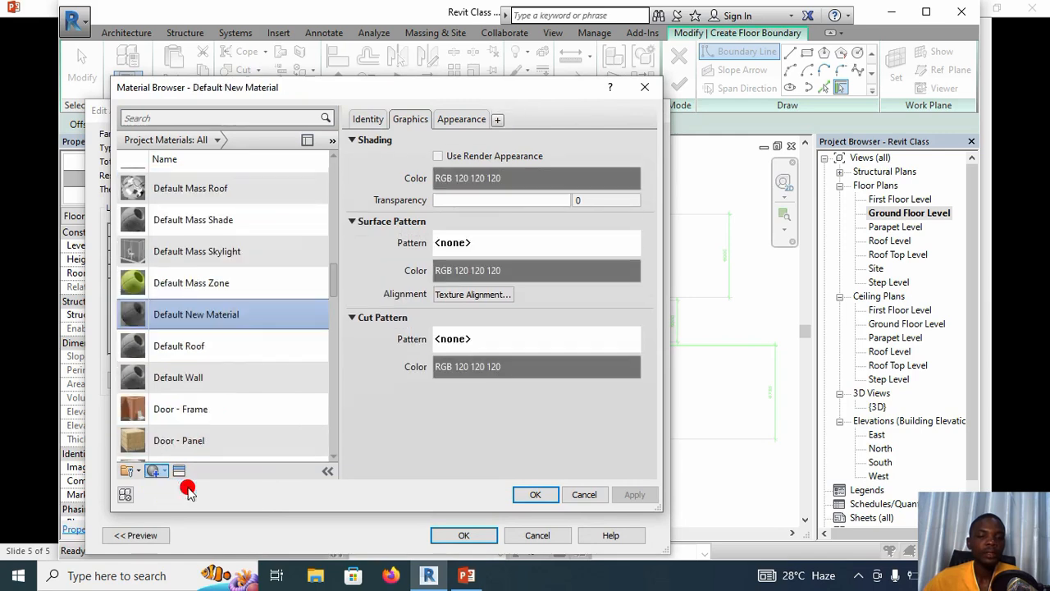
{"action": "right_click", "coordinate": [195, 316]}
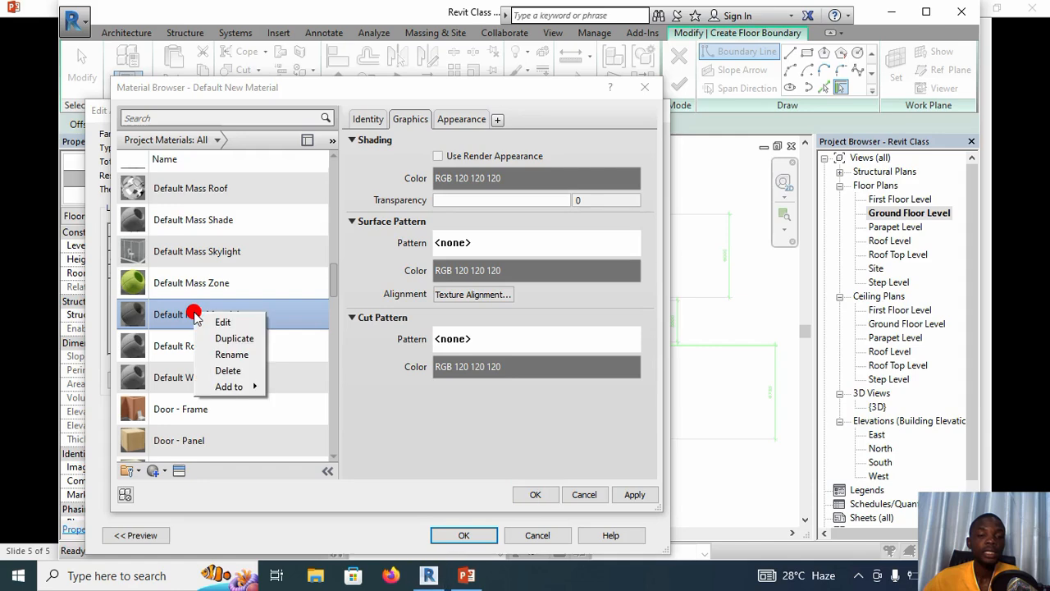
{"action": "left_click", "coordinate": [222, 355]}
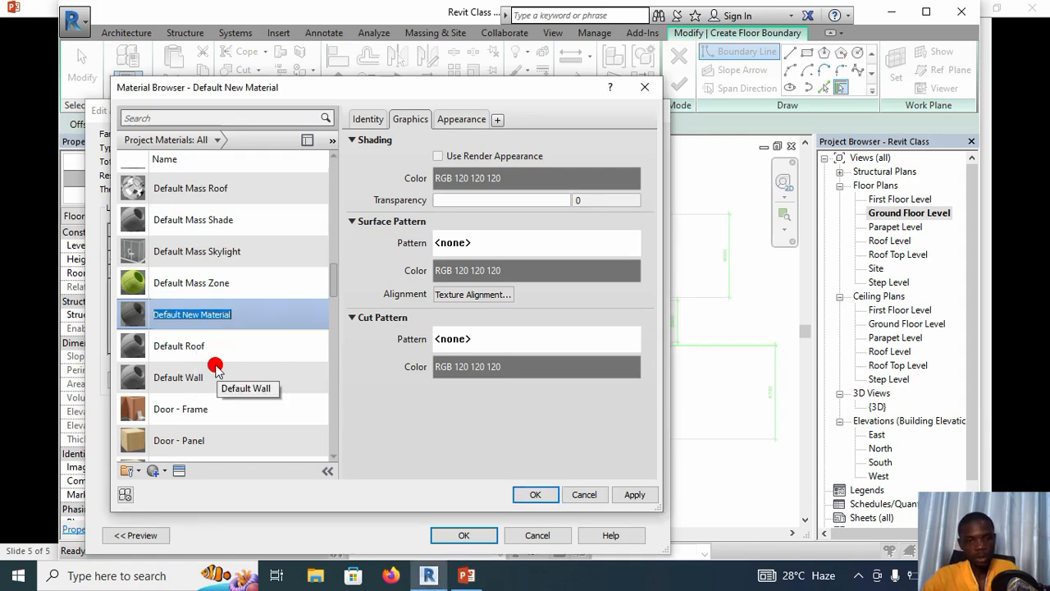
{"action": "type", "text": "g"}
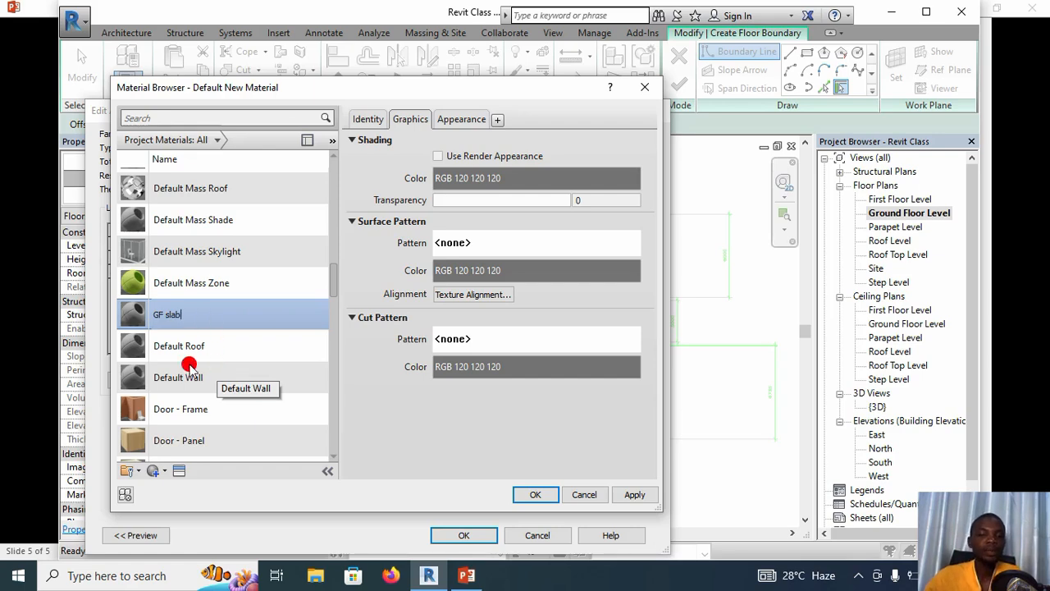
- Open the asset browser for the GF slab material and expand the Flooring category of the Appearance Library
{"action": "left_click", "coordinate": [179, 472]}
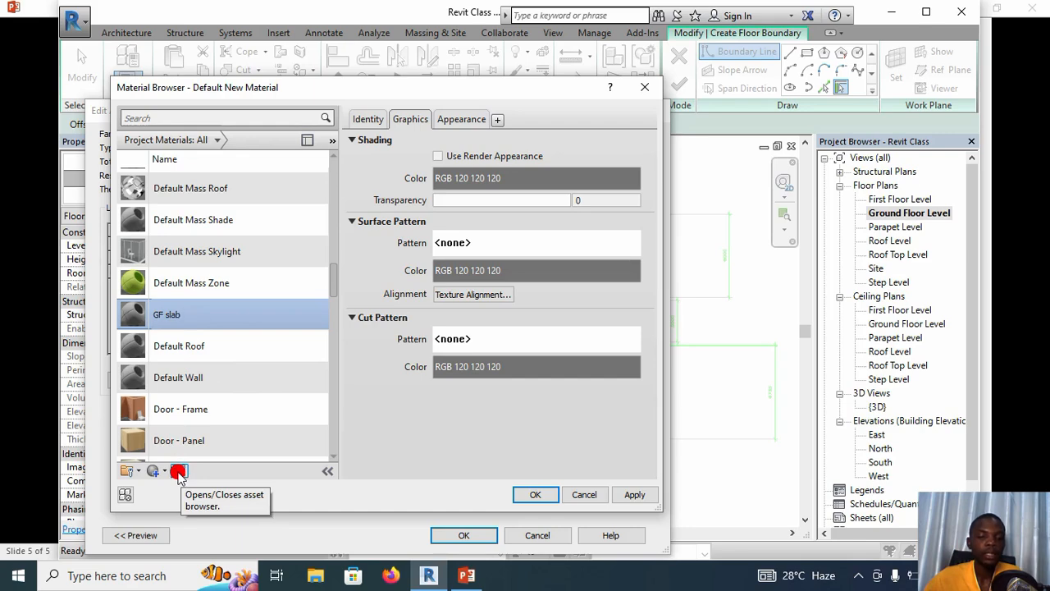
{"action": "left_click", "coordinate": [179, 473]}
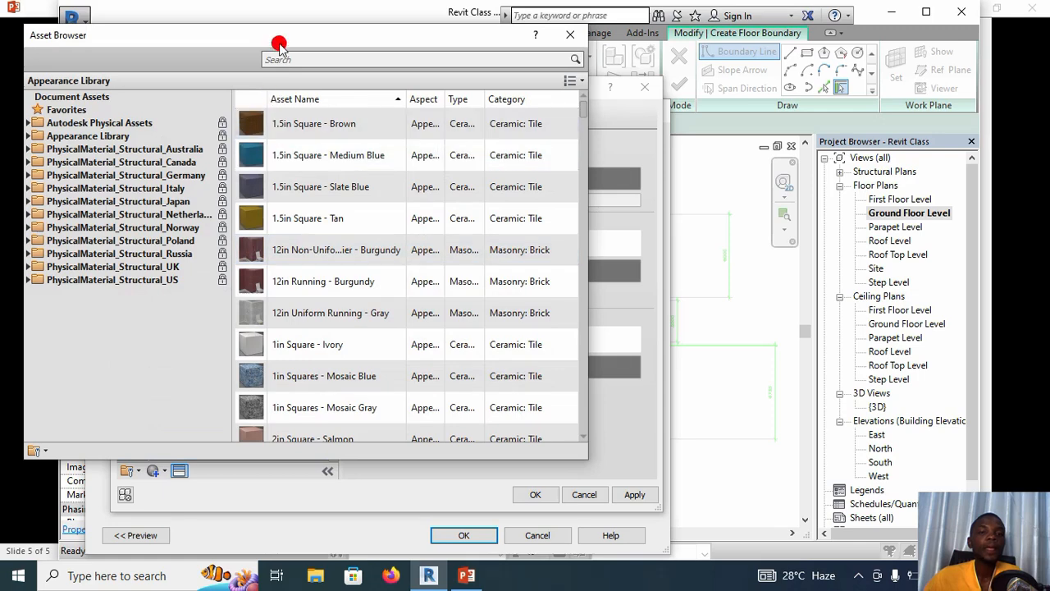
{"action": "left_click_drag", "start_coordinate": [279, 45], "coordinate": [368, 56]}
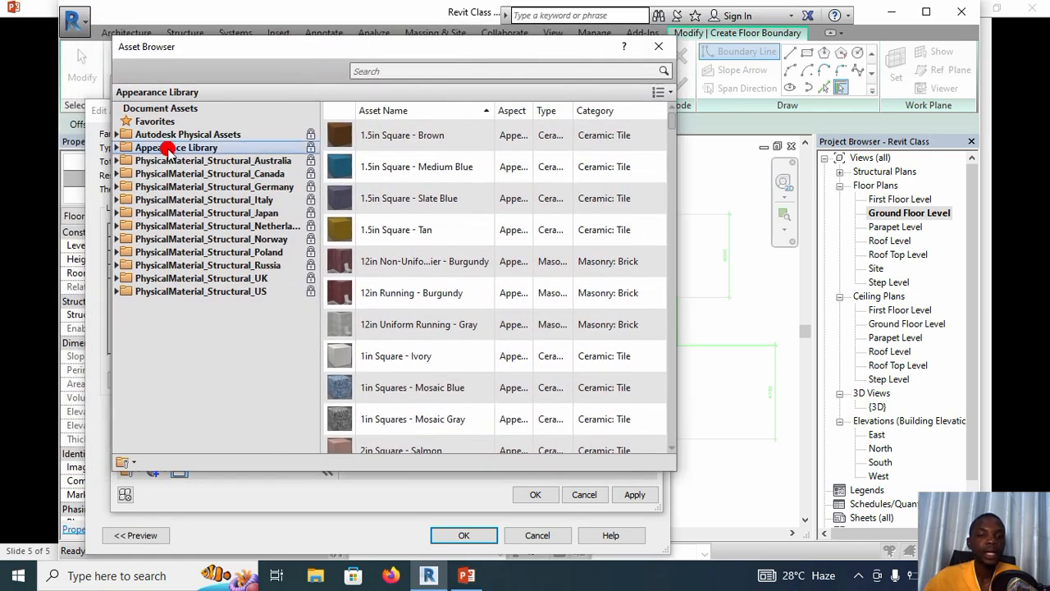
{"action": "left_click", "coordinate": [116, 148]}
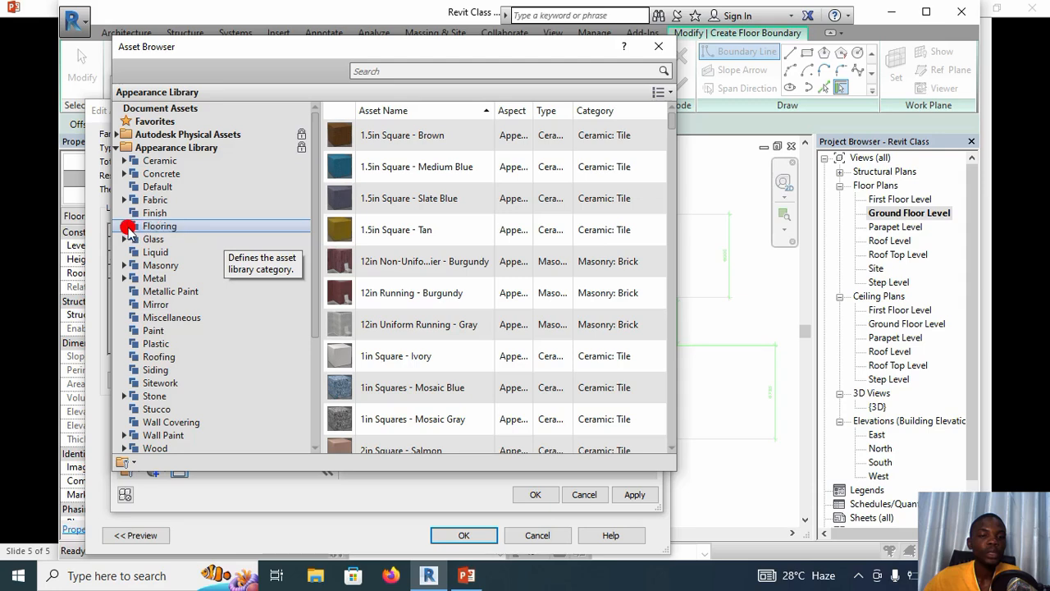
{"action": "left_click", "coordinate": [125, 227]}
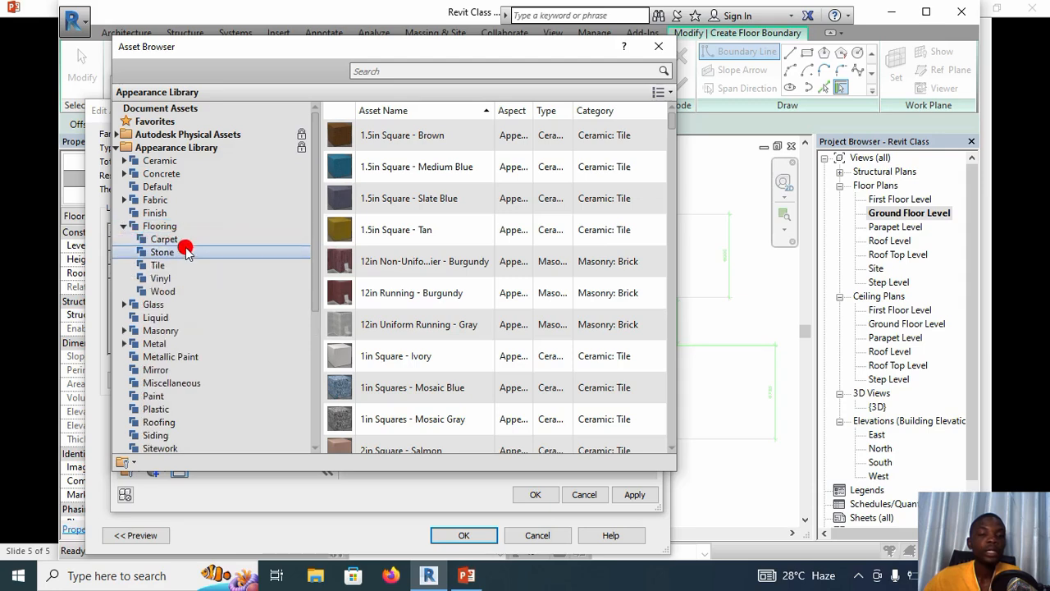
- Examine the carpet, stone, tile, vinyl and wood flooring assets in turn
{"action": "left_click", "coordinate": [177, 240]}
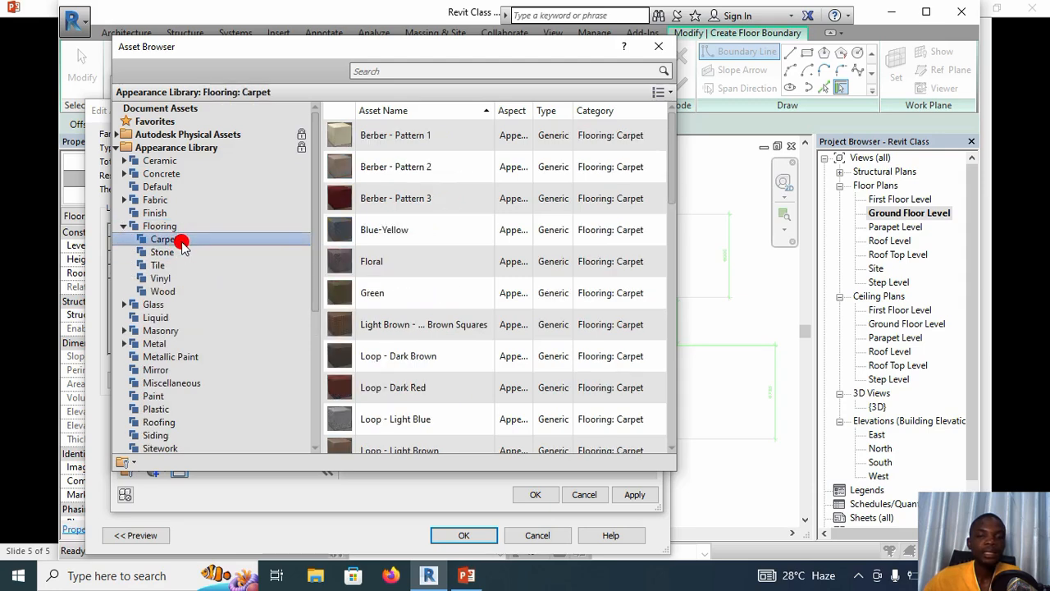
{"action": "scroll", "coordinate": [507, 232], "scroll_direction": "down", "scroll_amount": 1}
{"action": "scroll", "coordinate": [507, 232], "scroll_direction": "down", "scroll_amount": 6}
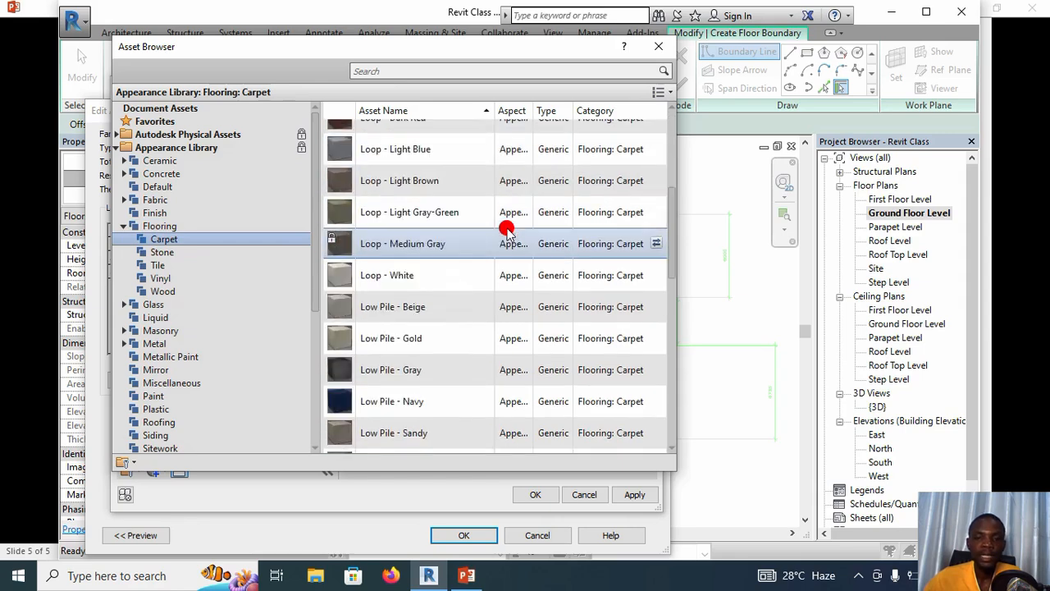
{"action": "left_click_drag", "start_coordinate": [680, 174], "coordinate": [789, 171]}
{"action": "left_click", "coordinate": [487, 371]}
{"action": "scroll", "coordinate": [487, 411], "scroll_direction": "down", "scroll_amount": 1}
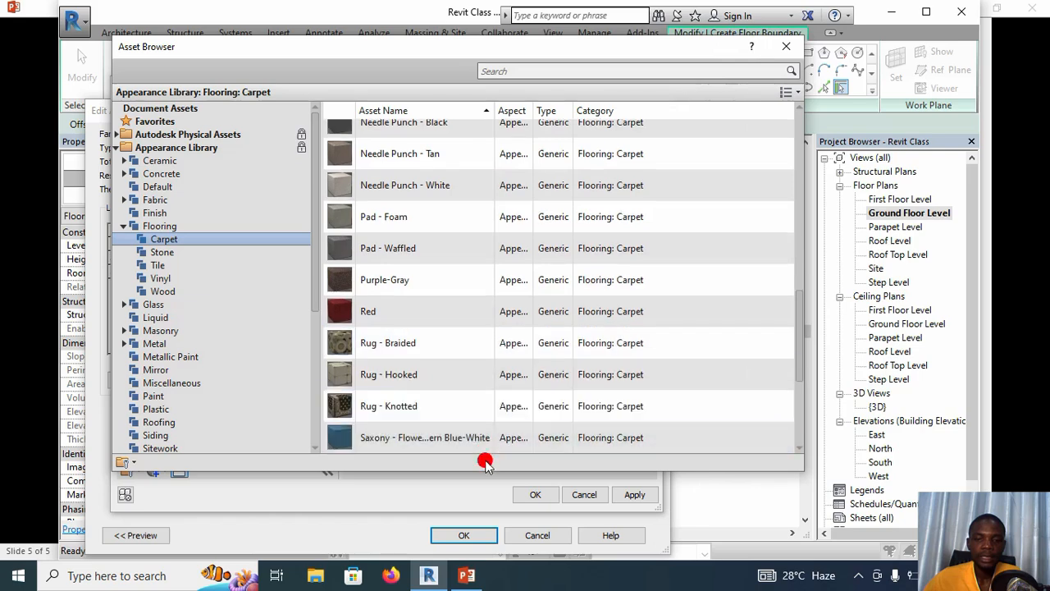
{"action": "left_click_drag", "start_coordinate": [485, 474], "coordinate": [485, 509]}
{"action": "scroll", "coordinate": [485, 418], "scroll_direction": "down", "scroll_amount": 1}
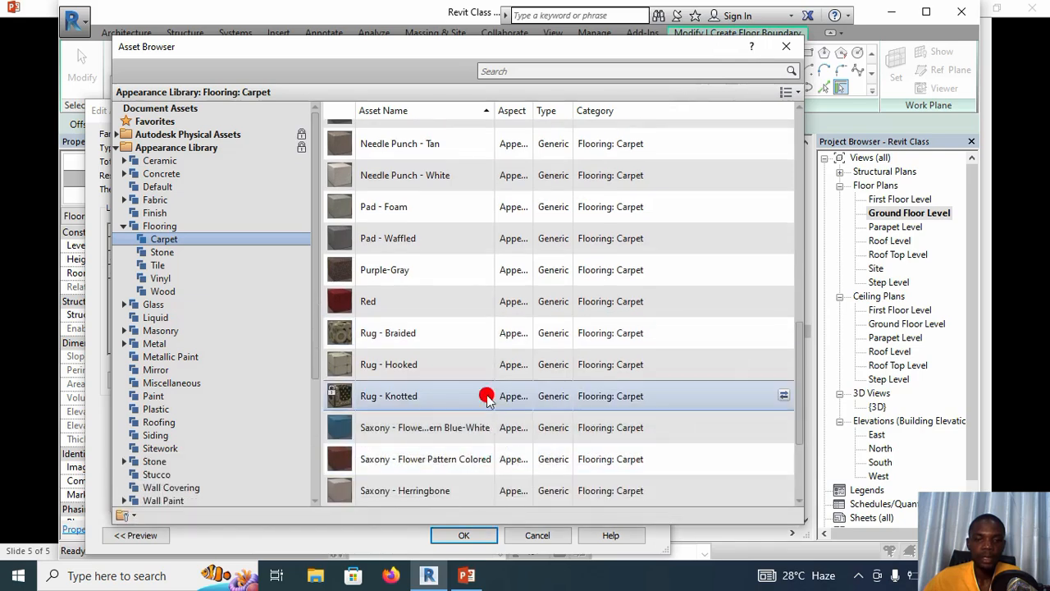
{"action": "scroll", "coordinate": [443, 377], "scroll_direction": "down", "scroll_amount": 2}
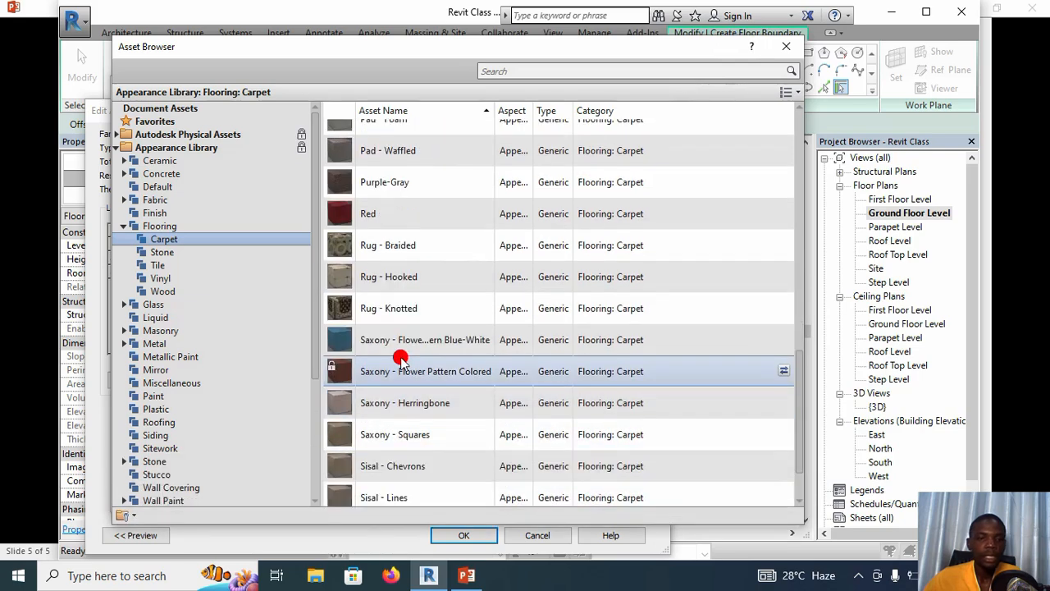
{"action": "left_click", "coordinate": [221, 257]}
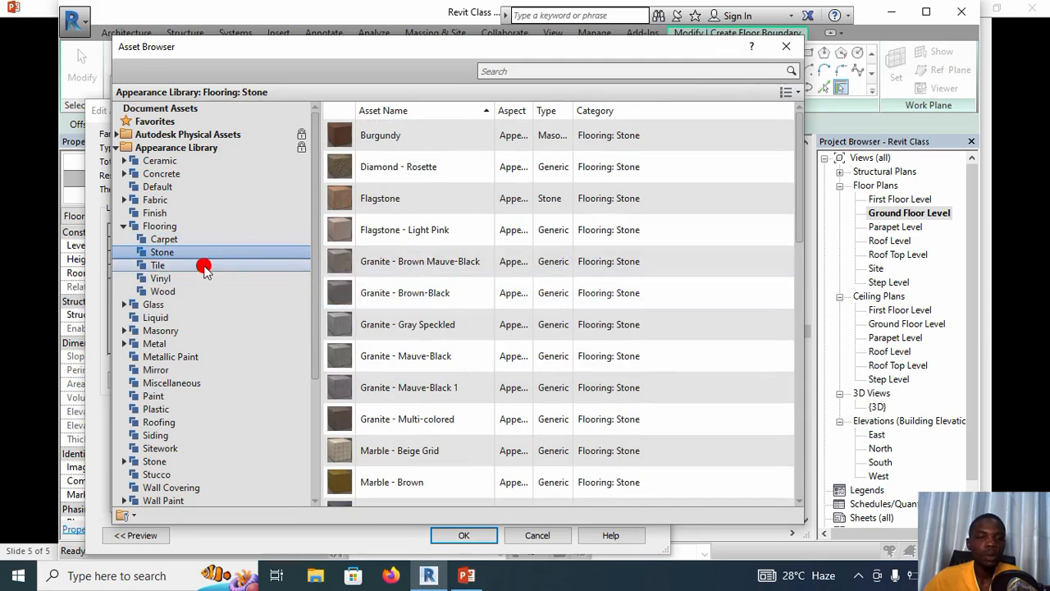
{"action": "left_click", "coordinate": [203, 267]}
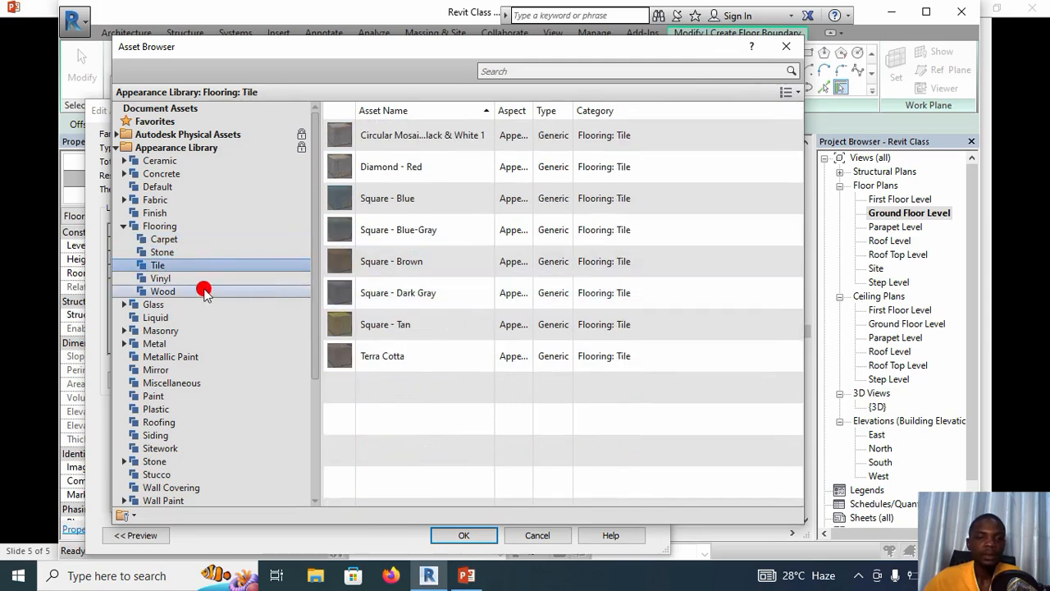
{"action": "left_click", "coordinate": [209, 281]}
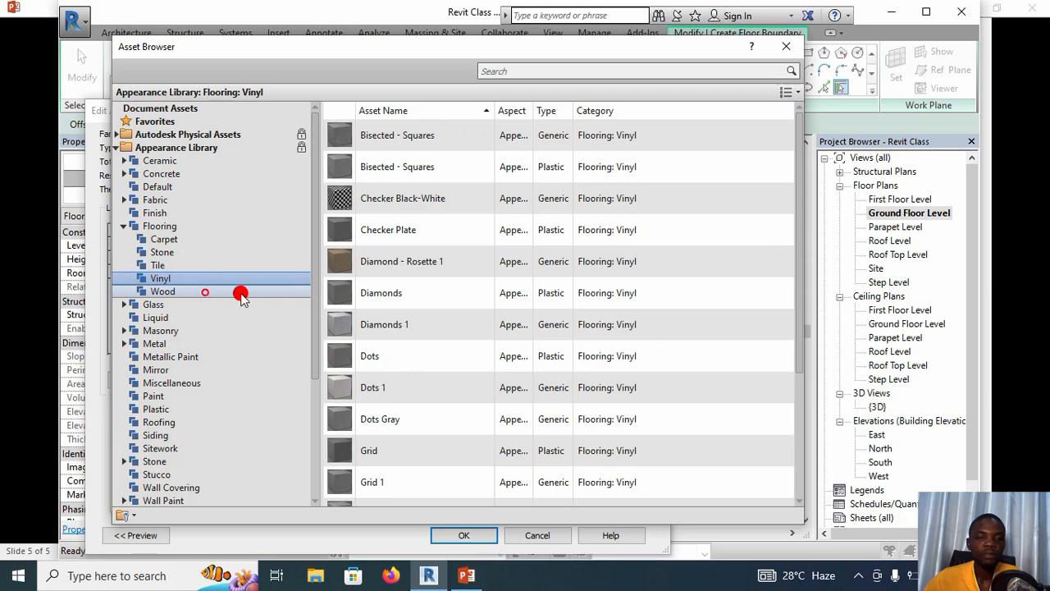
{"action": "left_click", "coordinate": [206, 292]}
{"action": "scroll", "coordinate": [213, 348], "scroll_direction": "down", "scroll_amount": 2}
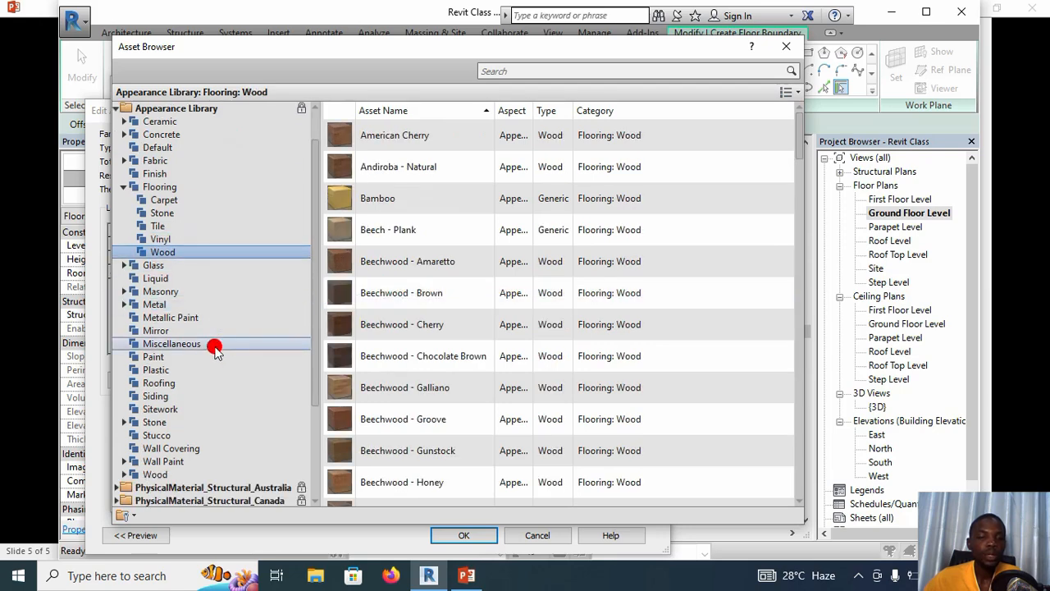
{"action": "scroll", "coordinate": [229, 344], "scroll_direction": "up", "scroll_amount": 2}
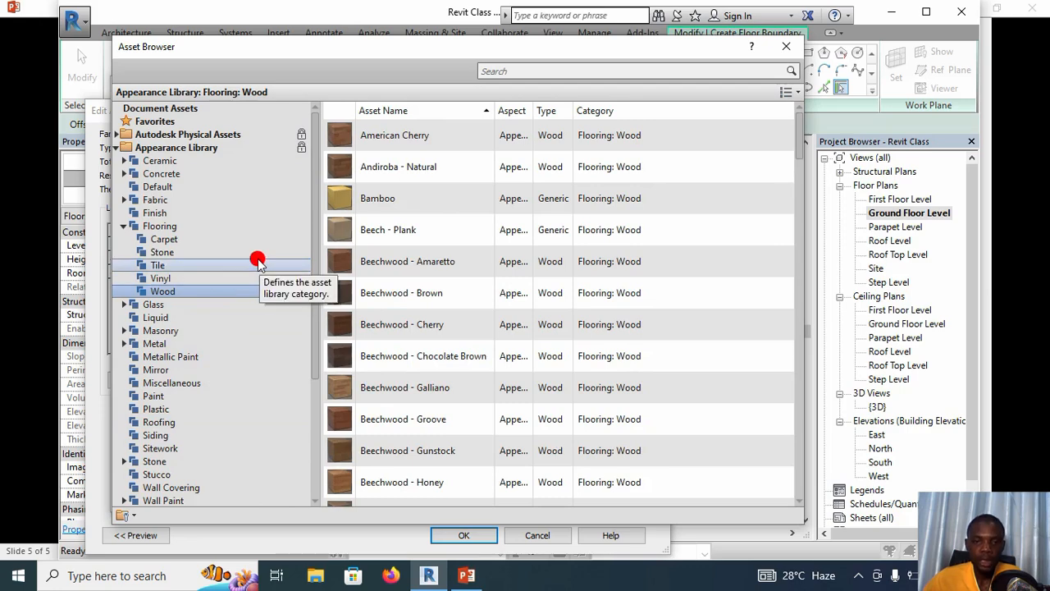
- Apply the Square - Blue flooring tile appearance to the GF slab material and accept the material, assembly and floor type settings
{"action": "left_click", "coordinate": [206, 268]}
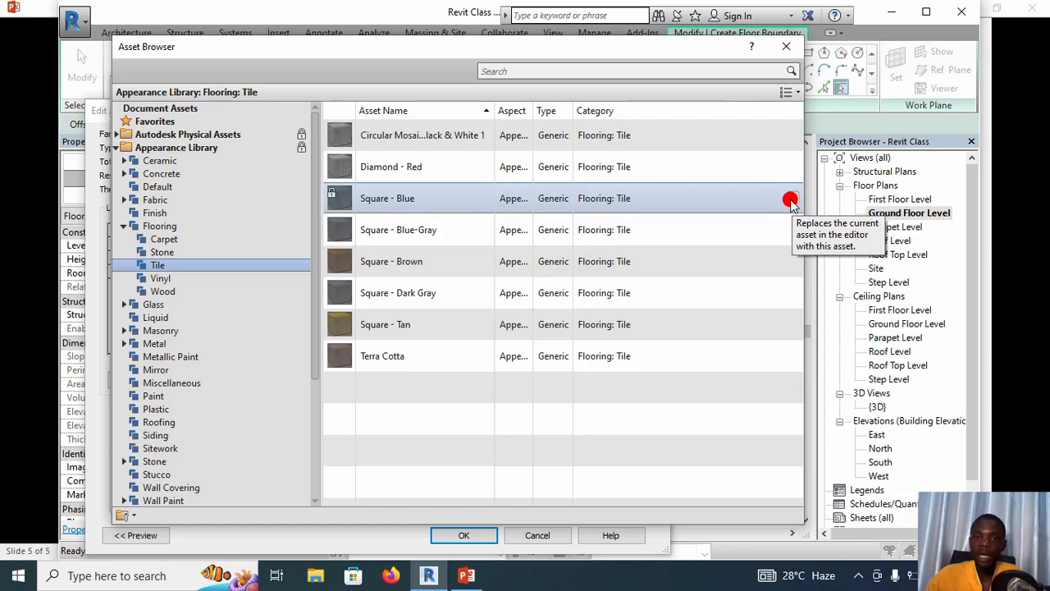
{"action": "left_click", "coordinate": [786, 51]}
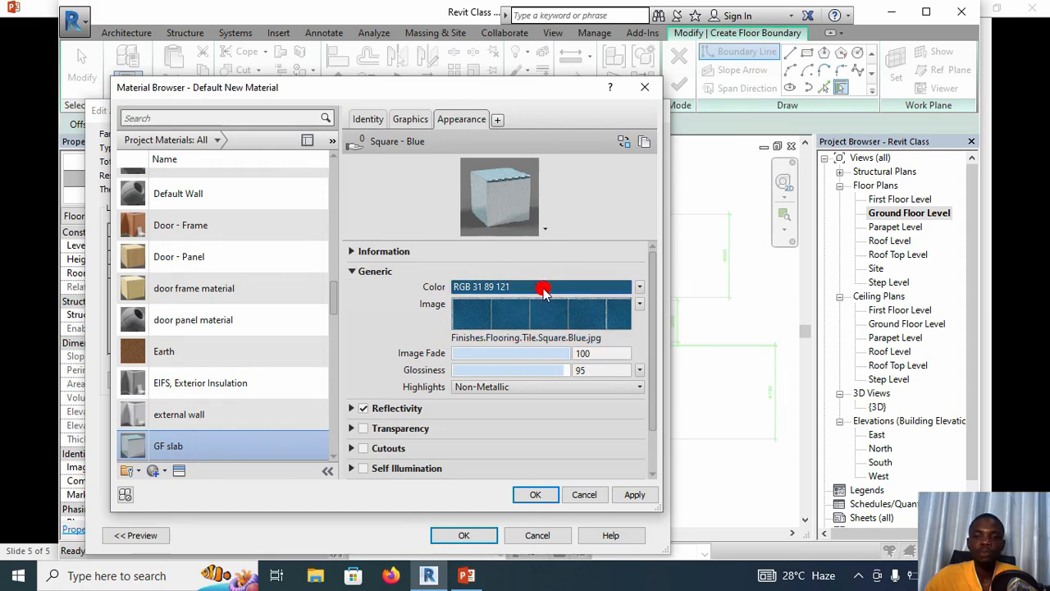
{"action": "left_click", "coordinate": [537, 495]}
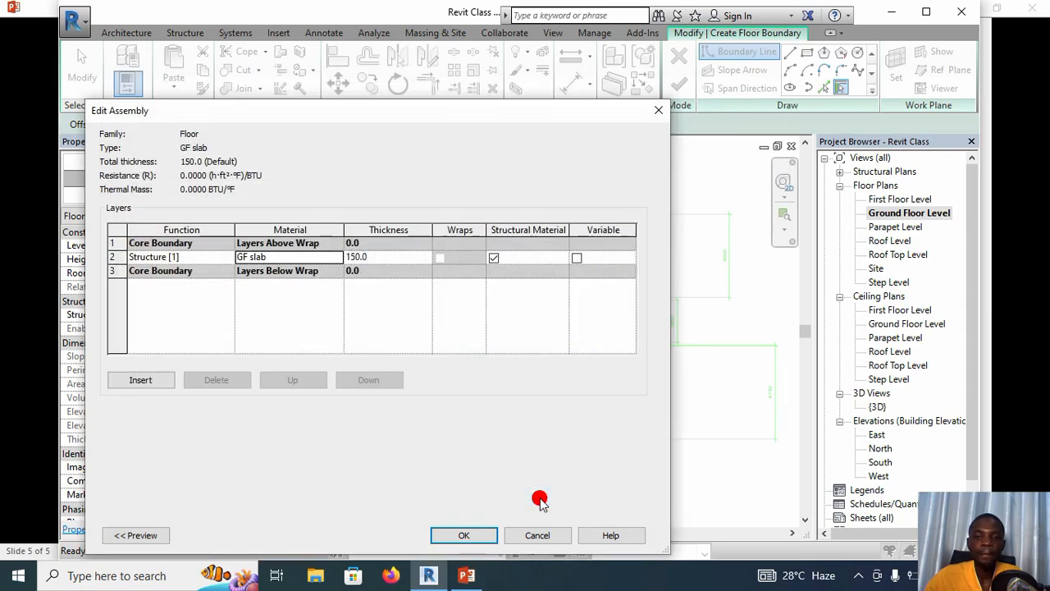
{"action": "left_click", "coordinate": [464, 535]}
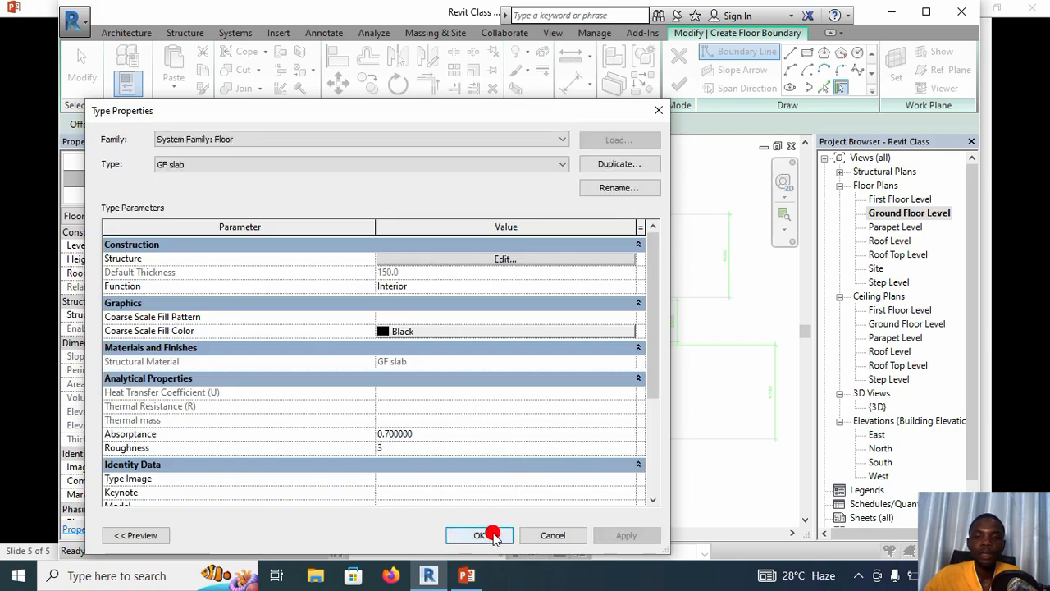
{"action": "left_click", "coordinate": [490, 535]}
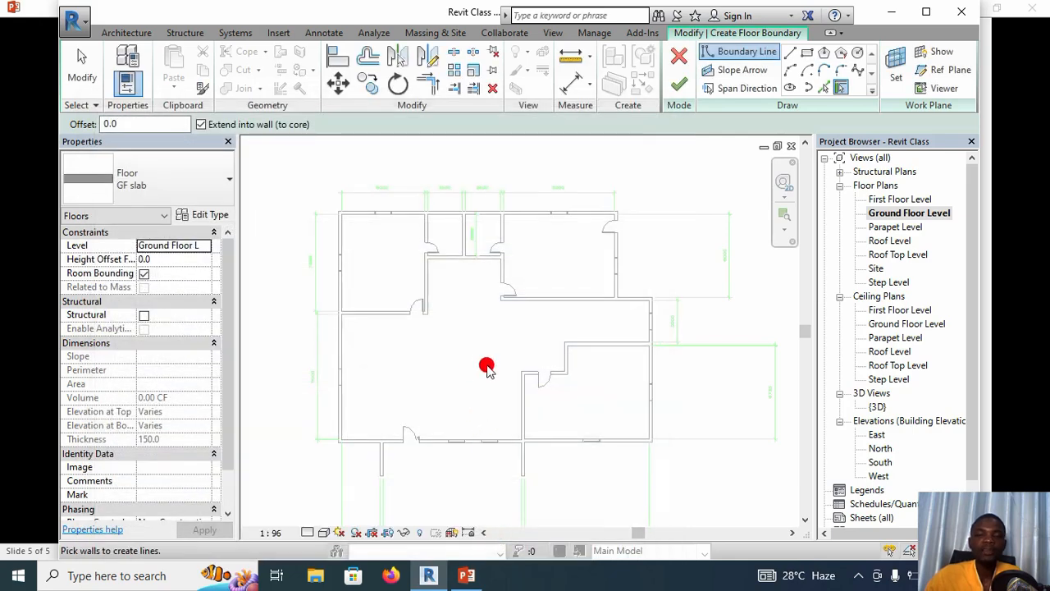
- Draw the first floor boundary segment with the Line tool along the inner face of the plan's upper external wall, between its two inner corners
{"action": "middle_click_drag", "start_coordinate": [479, 354], "coordinate": [503, 348]}
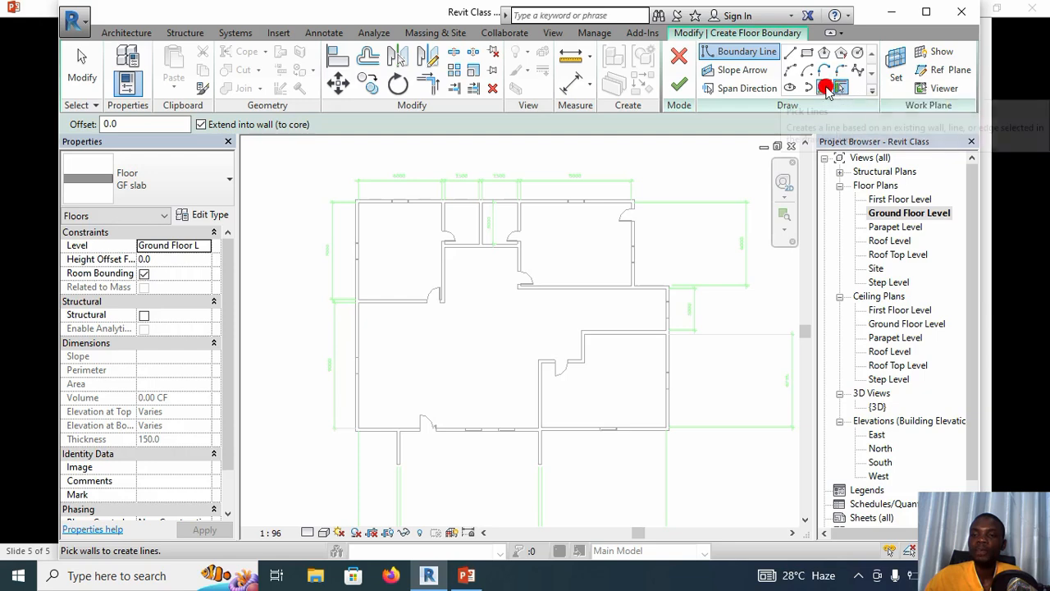
{"action": "left_click", "coordinate": [791, 54]}
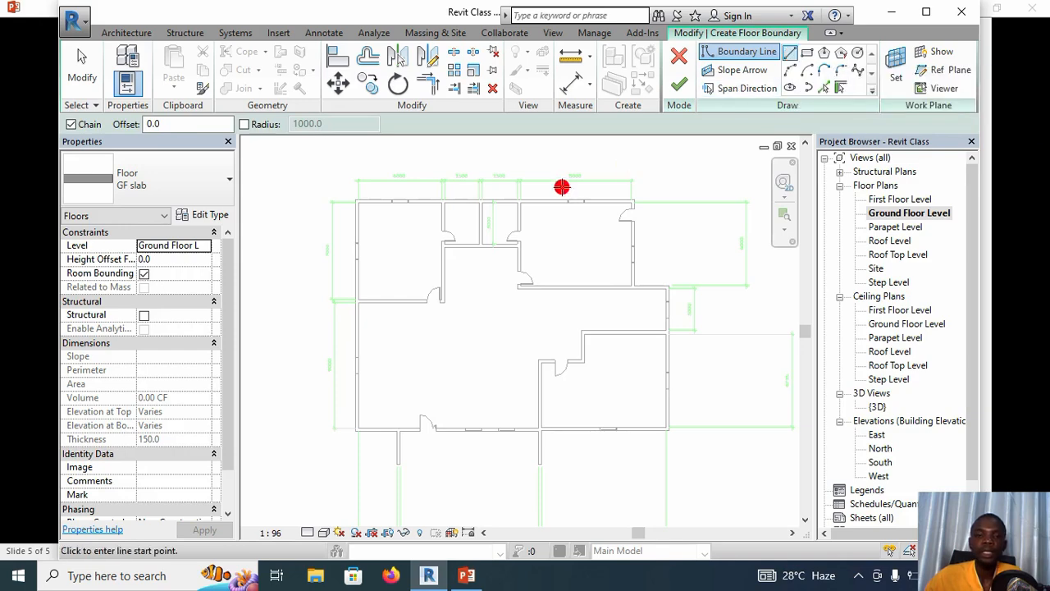
{"action": "scroll", "coordinate": [372, 211], "scroll_direction": "up", "scroll_amount": 4}
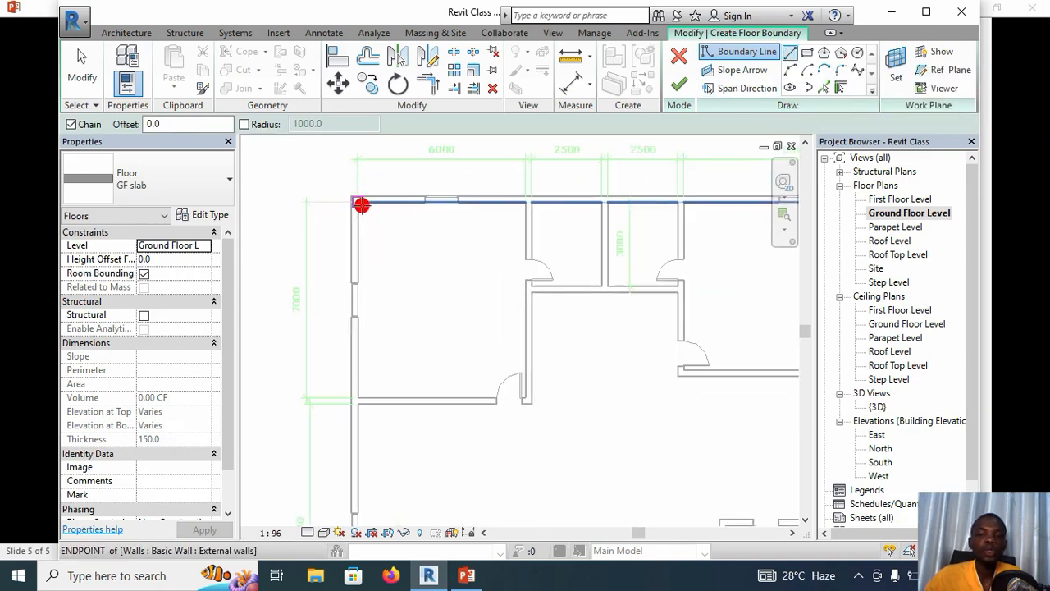
{"action": "middle_click_drag", "start_coordinate": [400, 228], "coordinate": [334, 207]}
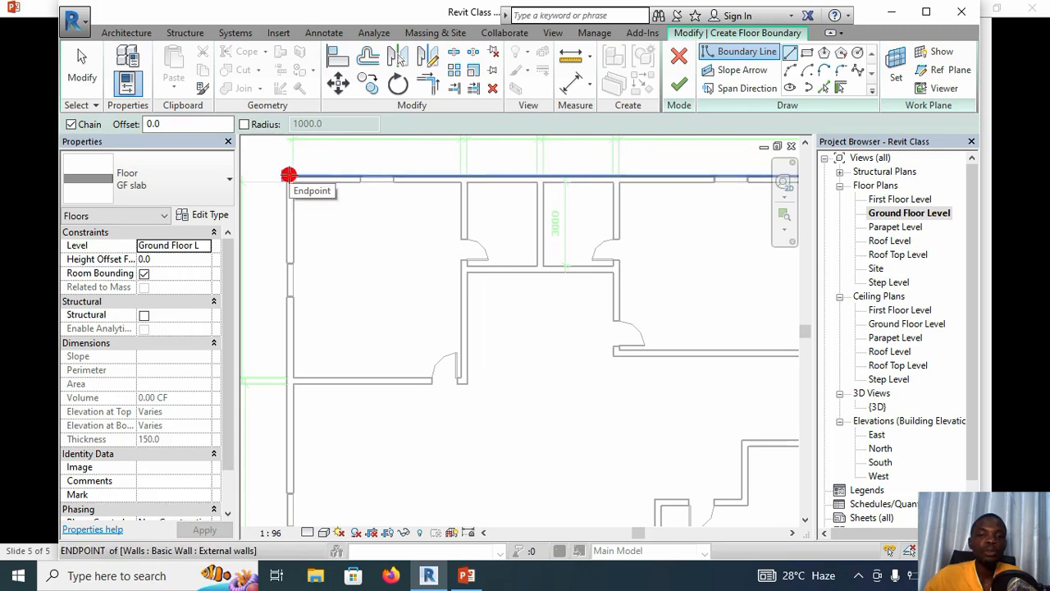
{"action": "scroll", "coordinate": [288, 174], "scroll_direction": "down", "scroll_amount": 2}
{"action": "scroll", "coordinate": [354, 208], "scroll_direction": "up", "scroll_amount": 3}
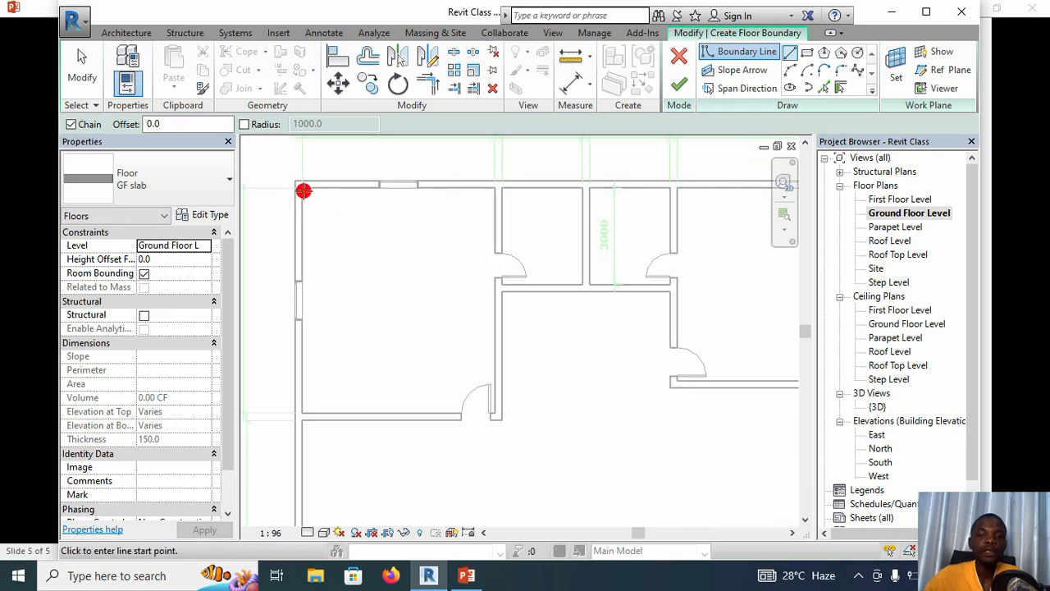
{"action": "scroll", "coordinate": [304, 190], "scroll_direction": "up", "scroll_amount": 1}
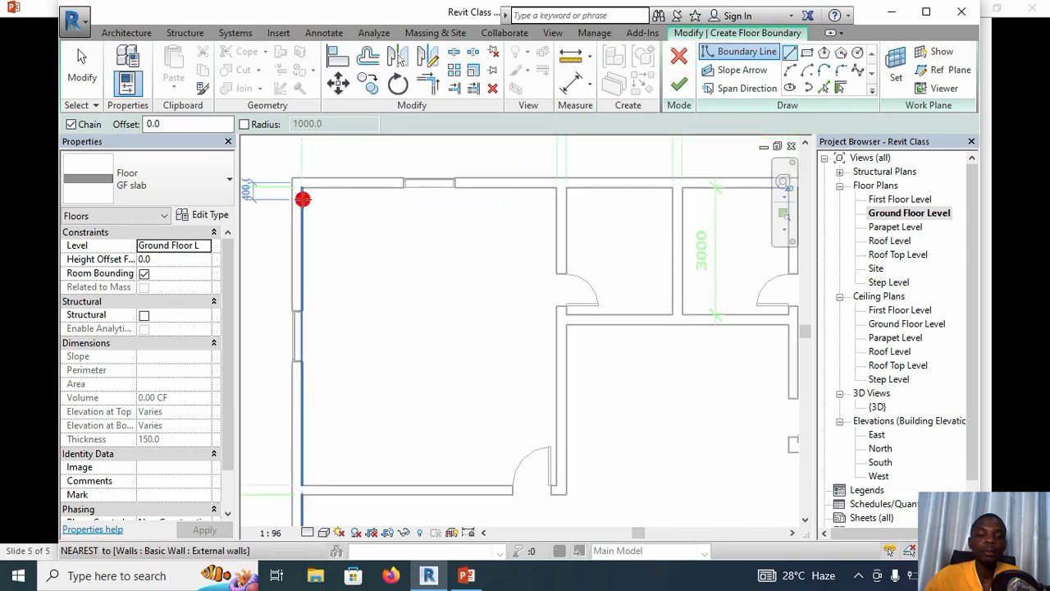
{"action": "scroll", "coordinate": [304, 198], "scroll_direction": "down", "scroll_amount": 2}
{"action": "scroll", "coordinate": [304, 199], "scroll_direction": "down", "scroll_amount": 1}
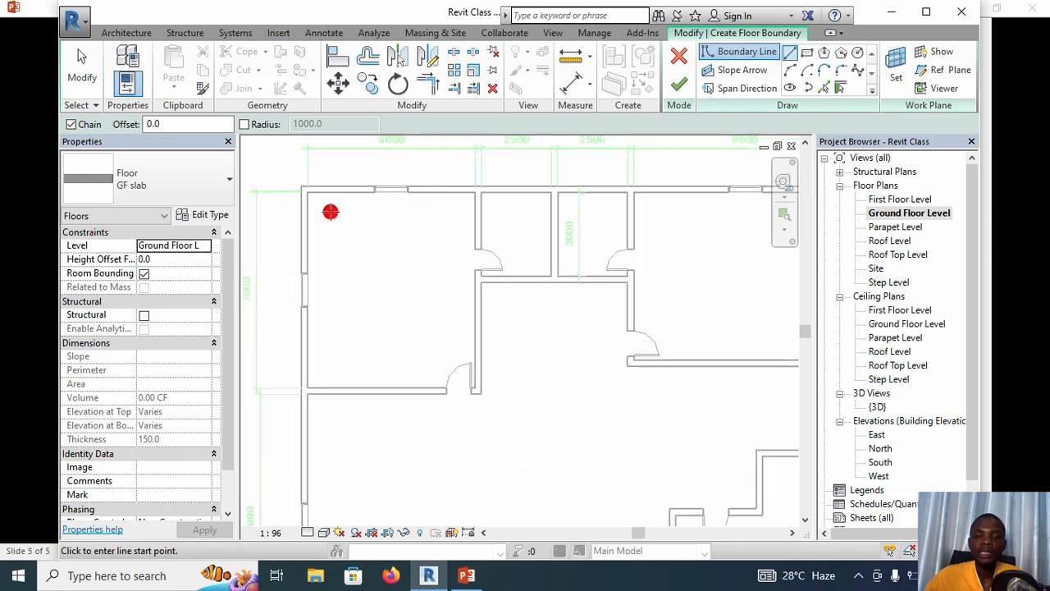
{"action": "scroll", "coordinate": [324, 207], "scroll_direction": "up", "scroll_amount": 2}
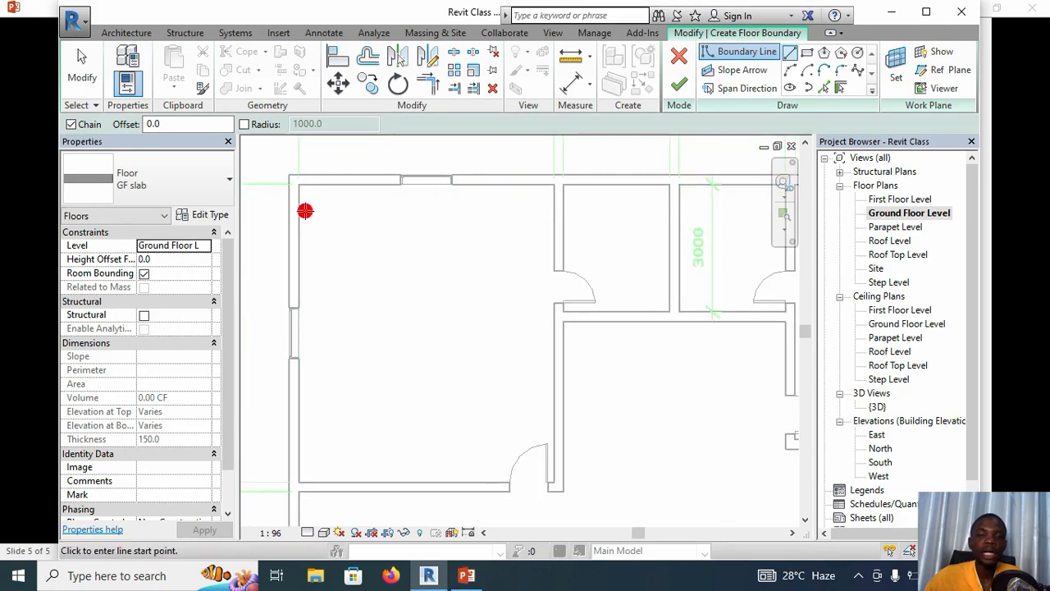
{"action": "scroll", "coordinate": [301, 187], "scroll_direction": "up", "scroll_amount": 2}
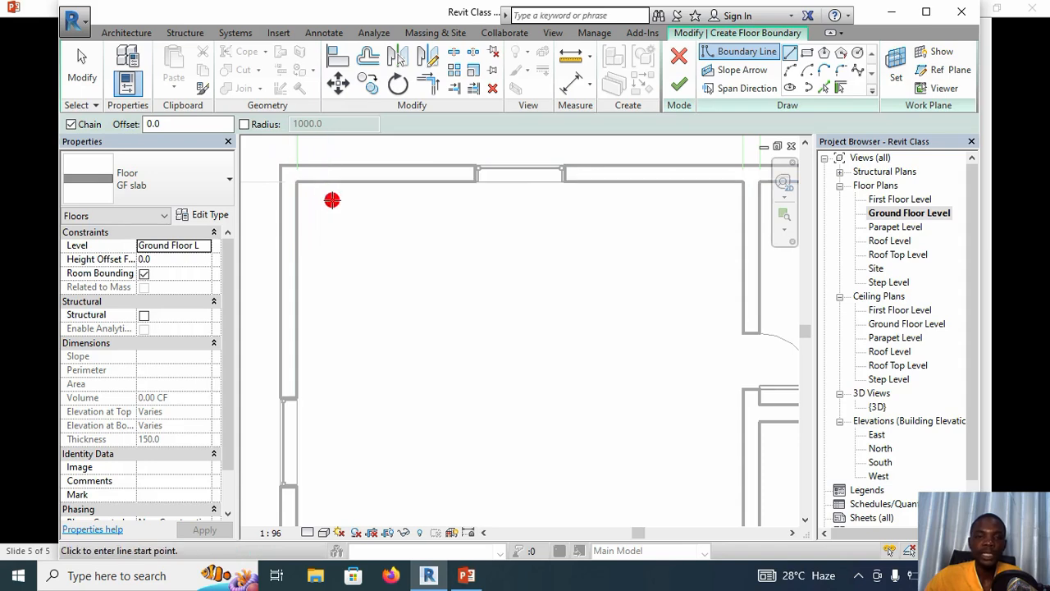
{"action": "scroll", "coordinate": [332, 199], "scroll_direction": "down", "scroll_amount": 1}
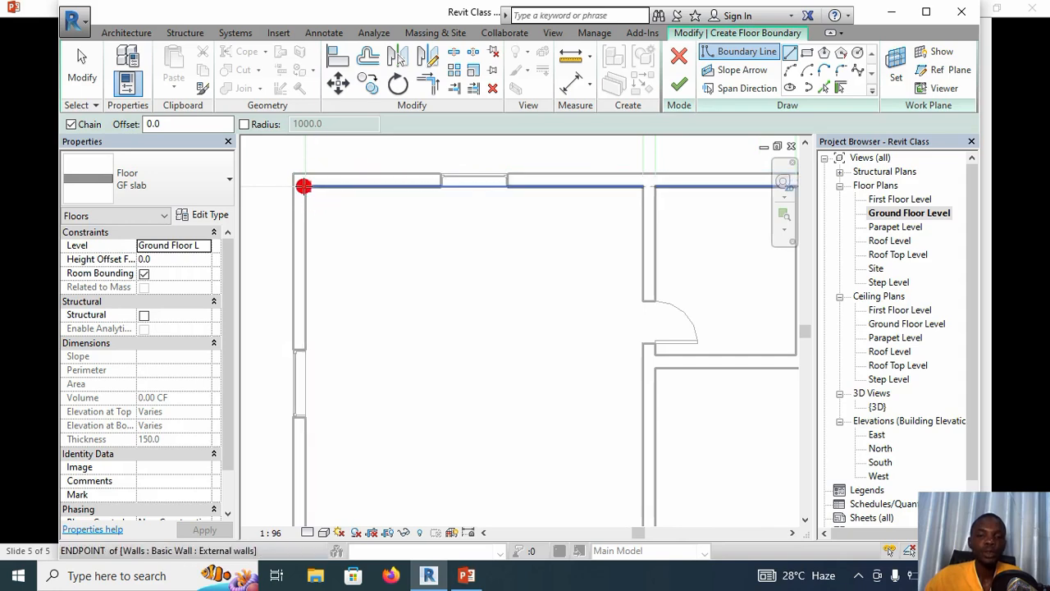
{"action": "left_click", "coordinate": [306, 186]}
{"action": "scroll", "coordinate": [448, 211], "scroll_direction": "down", "scroll_amount": 5}
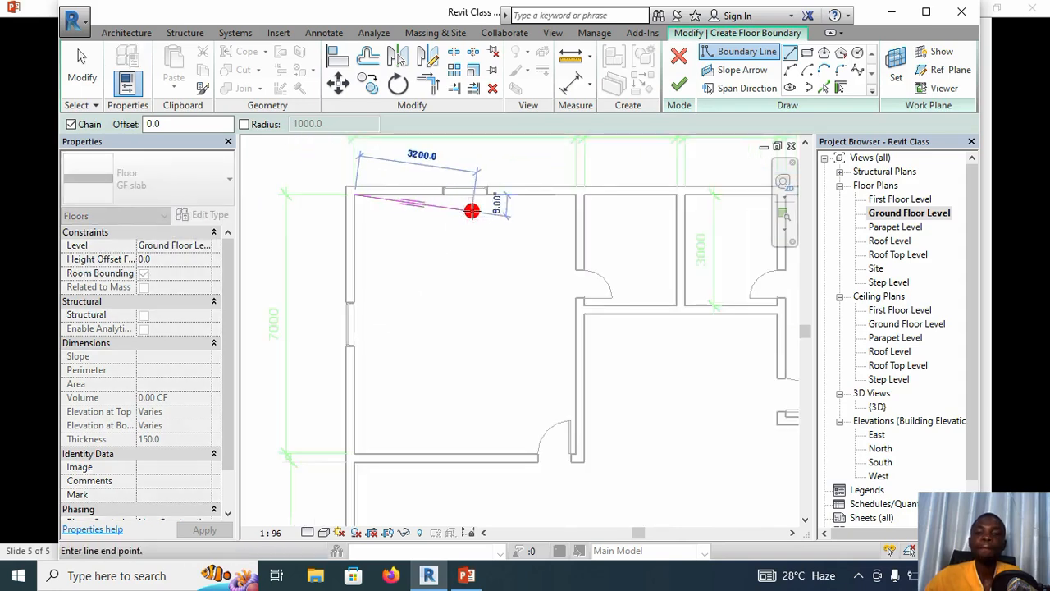
{"action": "middle_click_drag", "start_coordinate": [521, 212], "coordinate": [345, 191]}
{"action": "scroll", "coordinate": [499, 197], "scroll_direction": "down", "scroll_amount": 1}
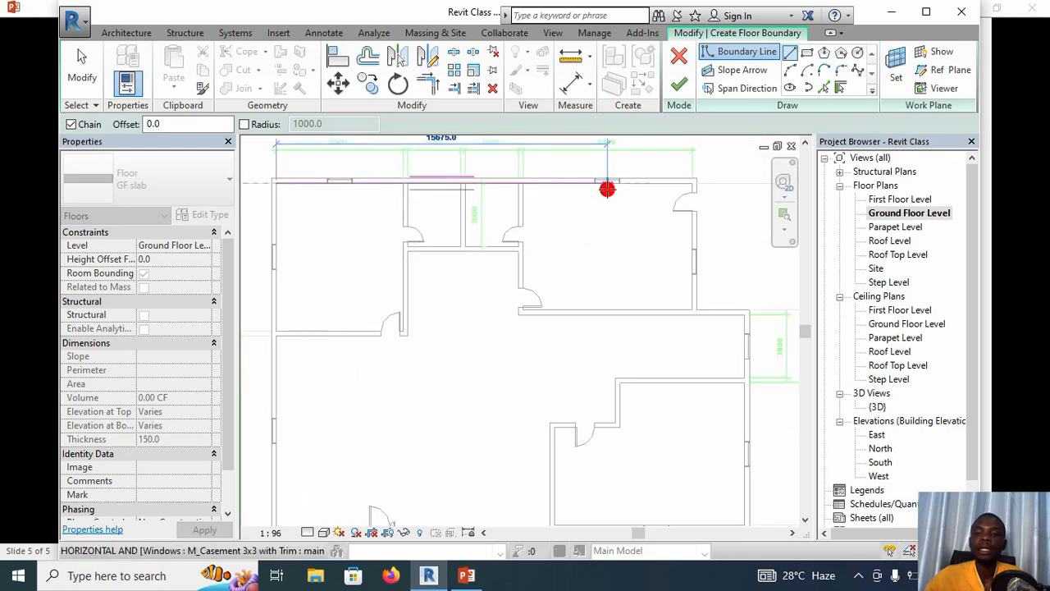
{"action": "middle_click_drag", "start_coordinate": [693, 189], "coordinate": [603, 187]}
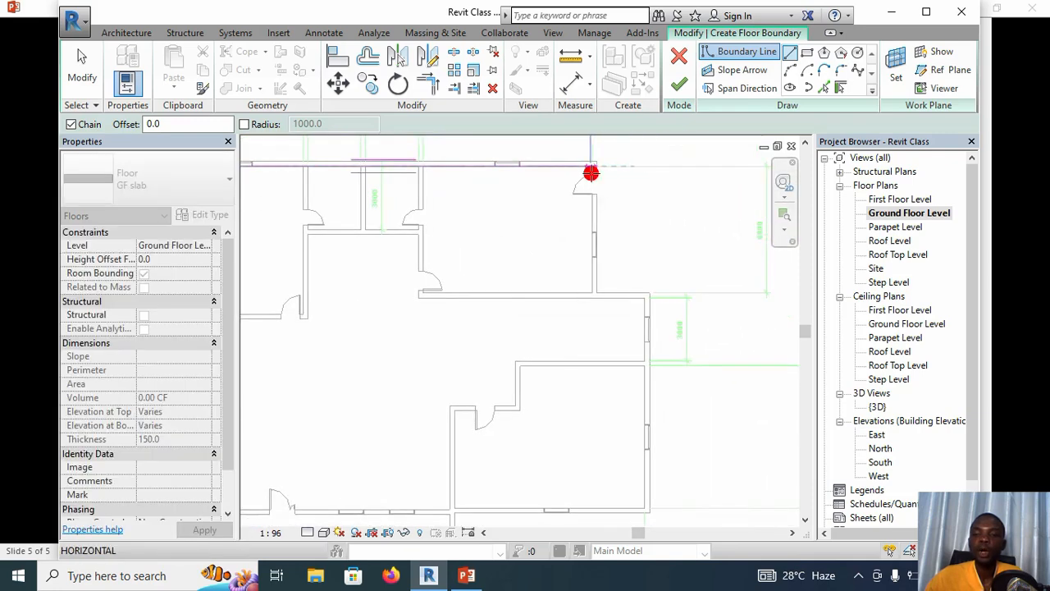
{"action": "scroll", "coordinate": [592, 170], "scroll_direction": "up", "scroll_amount": 2}
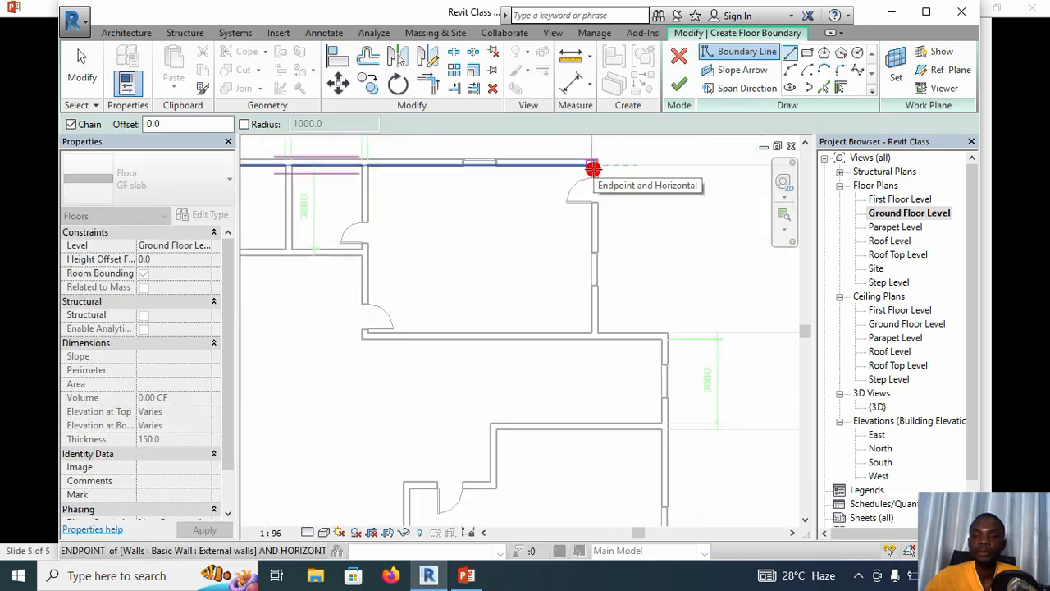
{"action": "left_click", "coordinate": [593, 168]}
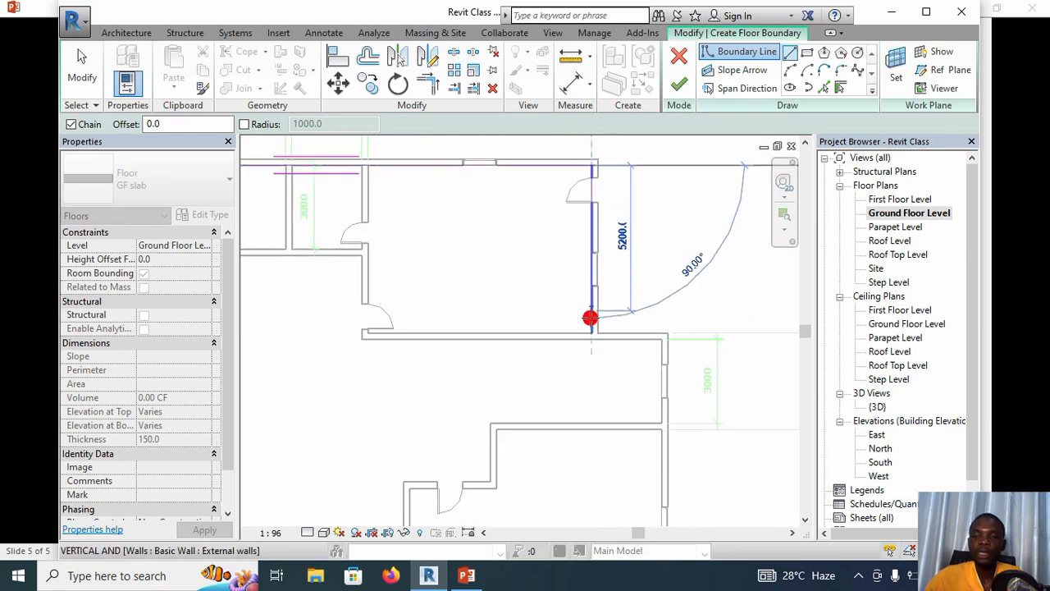
- Continue the boundary down the upper-right room's external wall and across the jog to the inner corner of the outermost right wall
{"action": "left_click", "coordinate": [593, 334]}
{"action": "scroll", "coordinate": [593, 335], "scroll_direction": "up", "scroll_amount": 2}
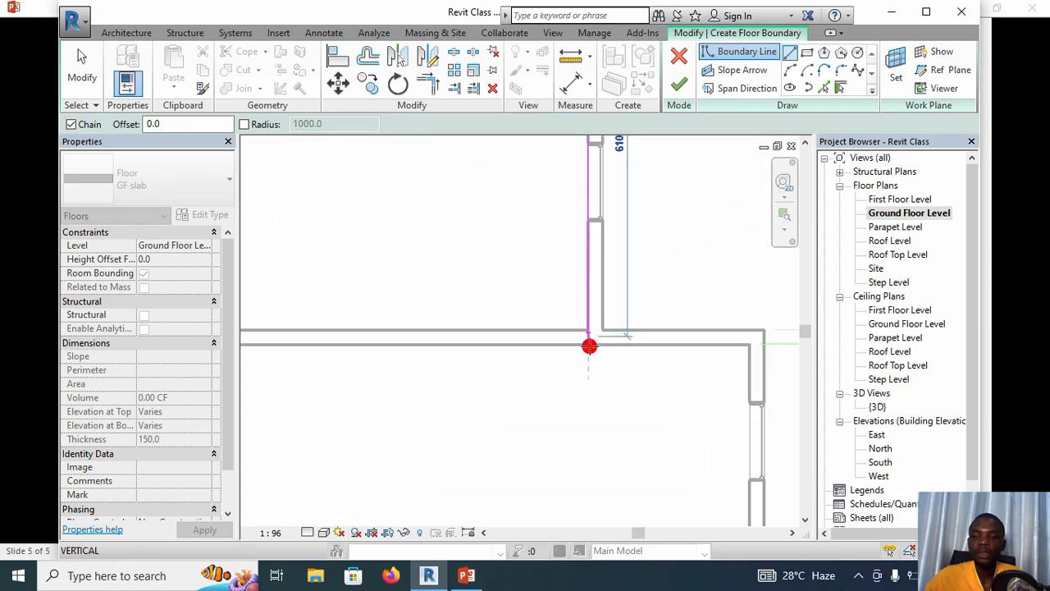
{"action": "left_click", "coordinate": [746, 347]}
- Draw the boundary segment about 9950 mm down the inner face of the right external wall to the plan's lower-right inner corner
{"action": "scroll", "coordinate": [710, 394], "scroll_direction": "down", "scroll_amount": 3}
{"action": "middle_click_drag", "start_coordinate": [710, 394], "coordinate": [691, 284]}
{"action": "scroll", "coordinate": [681, 314], "scroll_direction": "down", "scroll_amount": 2}
{"action": "middle_click_drag", "start_coordinate": [681, 361], "coordinate": [679, 296]}
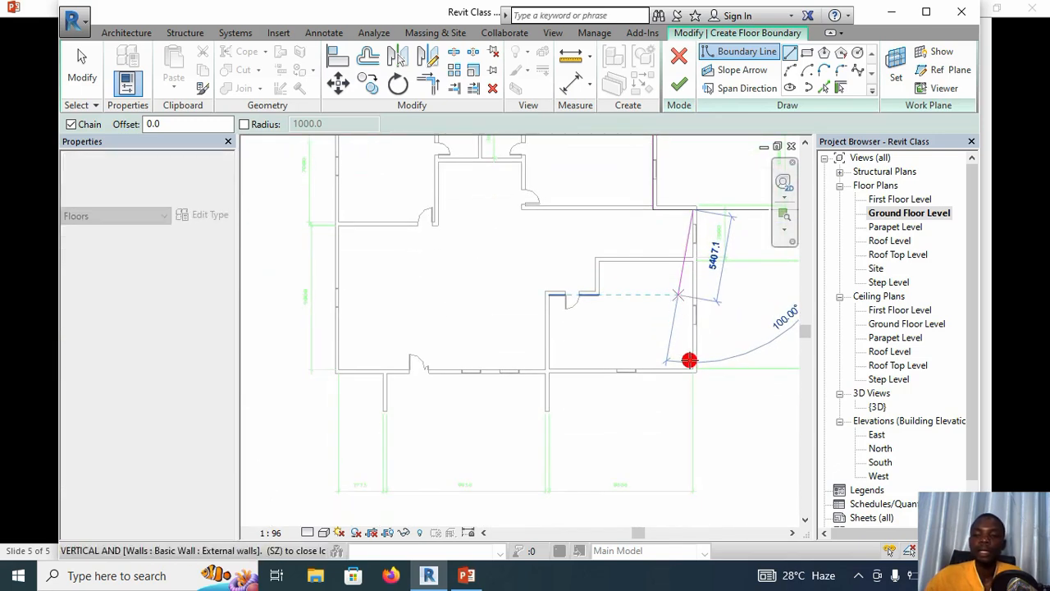
{"action": "scroll", "coordinate": [690, 360], "scroll_direction": "up", "scroll_amount": 3}
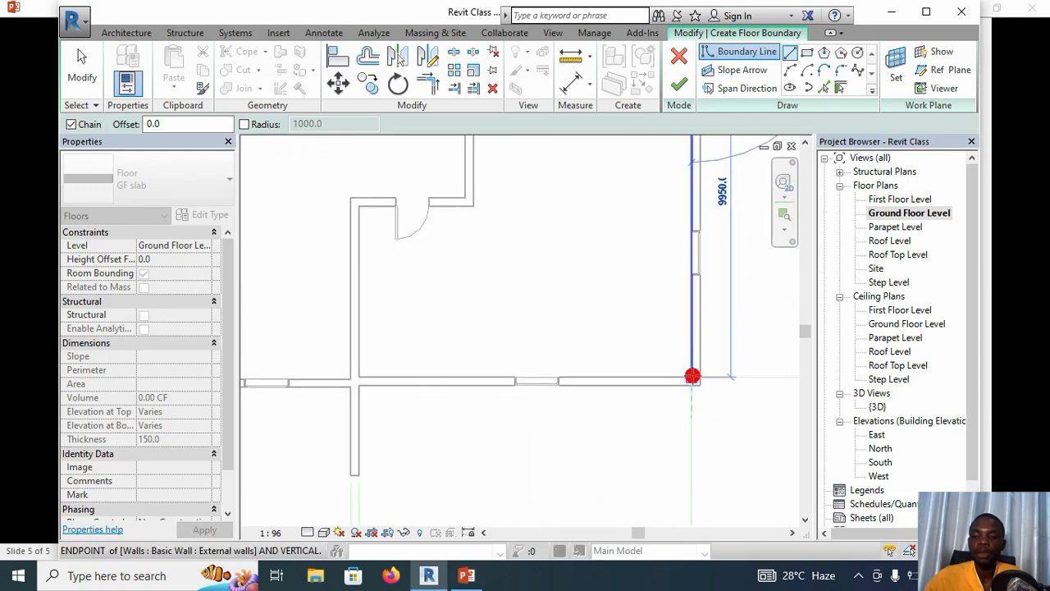
{"action": "left_click", "coordinate": [693, 376]}
- Draw the boundary segment about 22100 mm along the inner face of the plan's lower external wall to its lower-left inner corner
{"action": "middle_click_drag", "start_coordinate": [443, 361], "coordinate": [544, 334]}
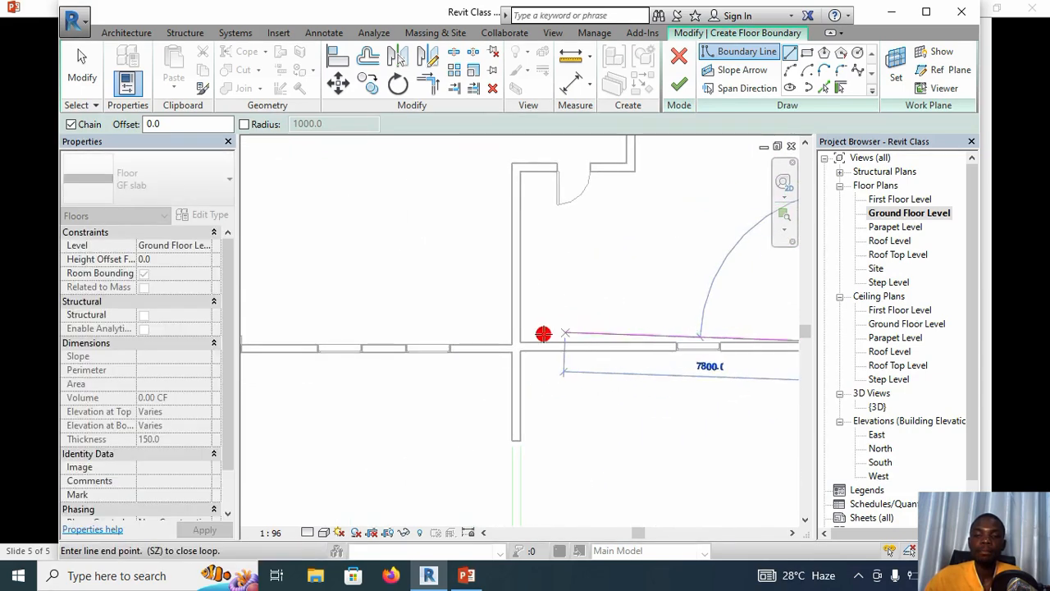
{"action": "scroll", "coordinate": [528, 342], "scroll_direction": "up", "scroll_amount": 4}
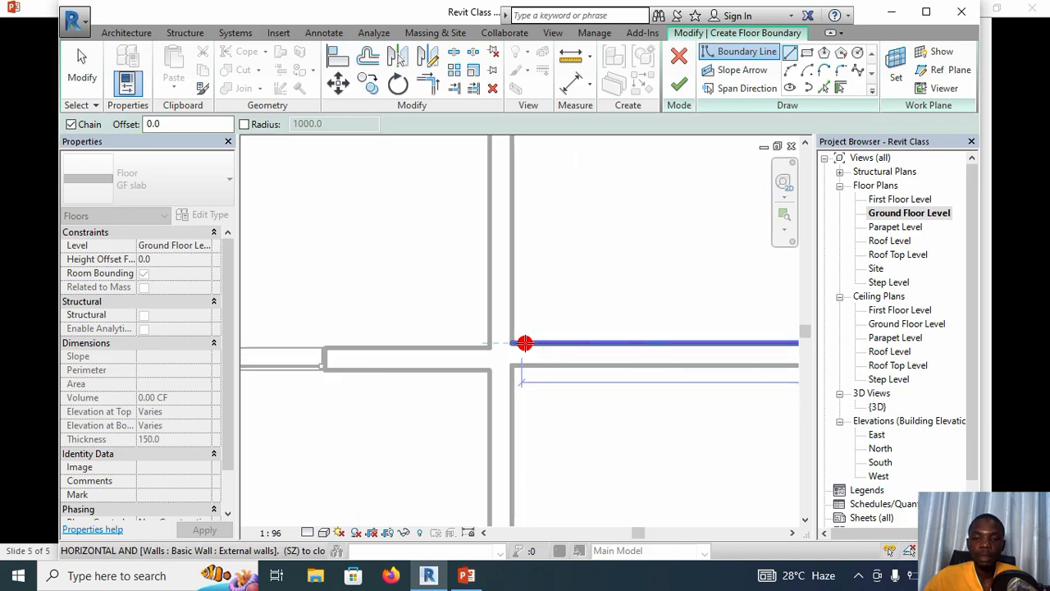
{"action": "scroll", "coordinate": [525, 344], "scroll_direction": "down", "scroll_amount": 3}
{"action": "scroll", "coordinate": [521, 344], "scroll_direction": "up", "scroll_amount": 6}
{"action": "left_click", "coordinate": [521, 345]}
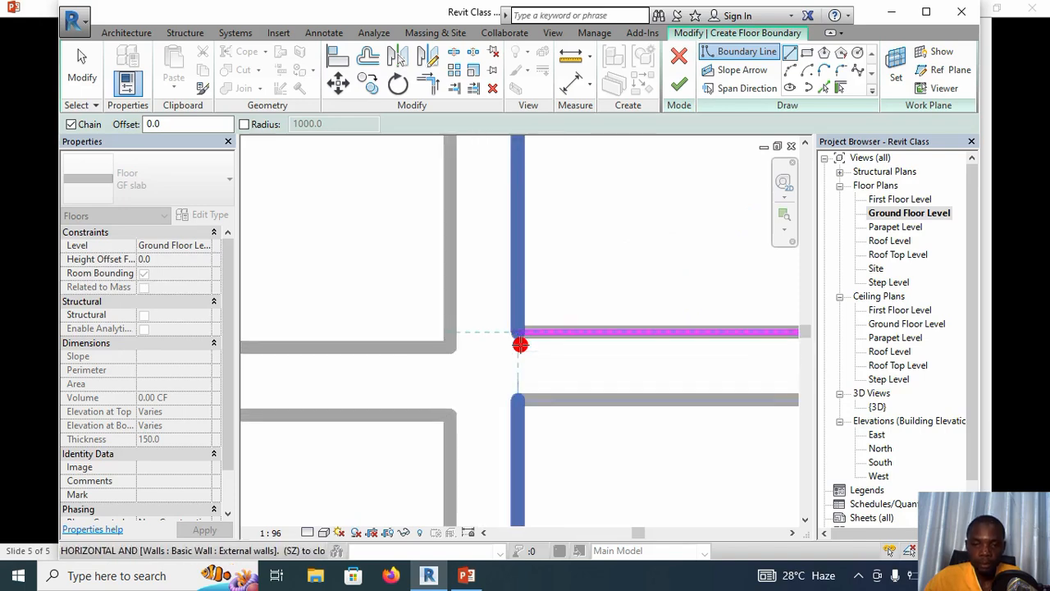
{"action": "scroll", "coordinate": [520, 345], "scroll_direction": "down", "scroll_amount": 4}
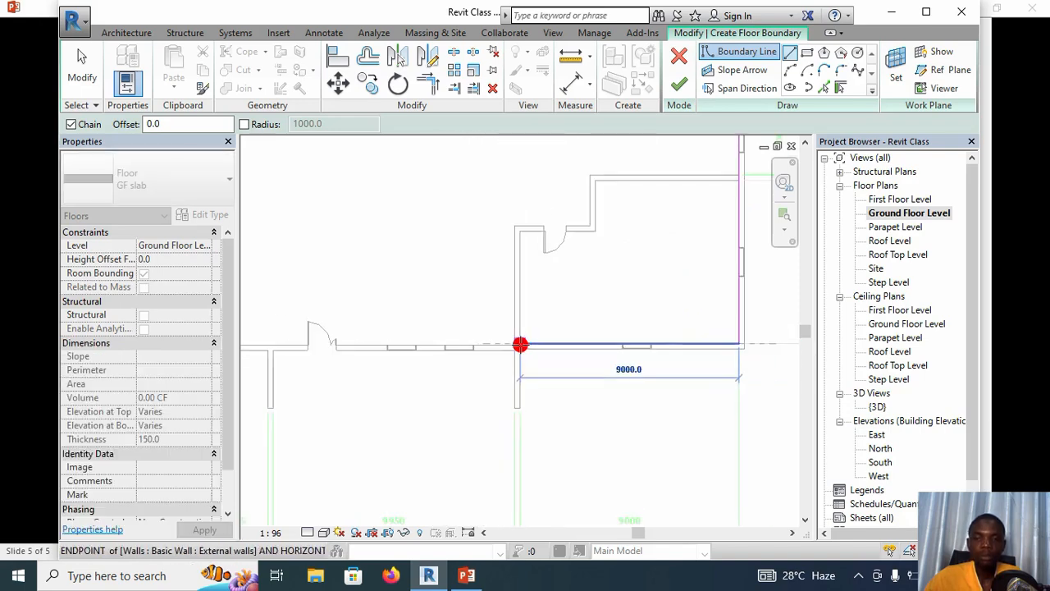
{"action": "middle_click_drag", "start_coordinate": [521, 345], "coordinate": [672, 334]}
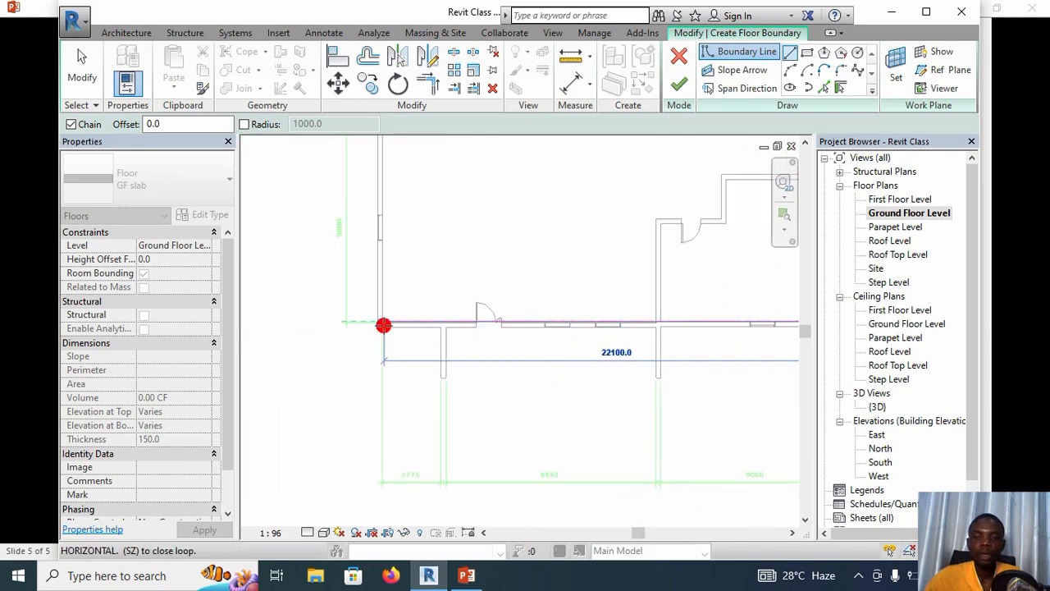
{"action": "scroll", "coordinate": [383, 323], "scroll_direction": "up", "scroll_amount": 3}
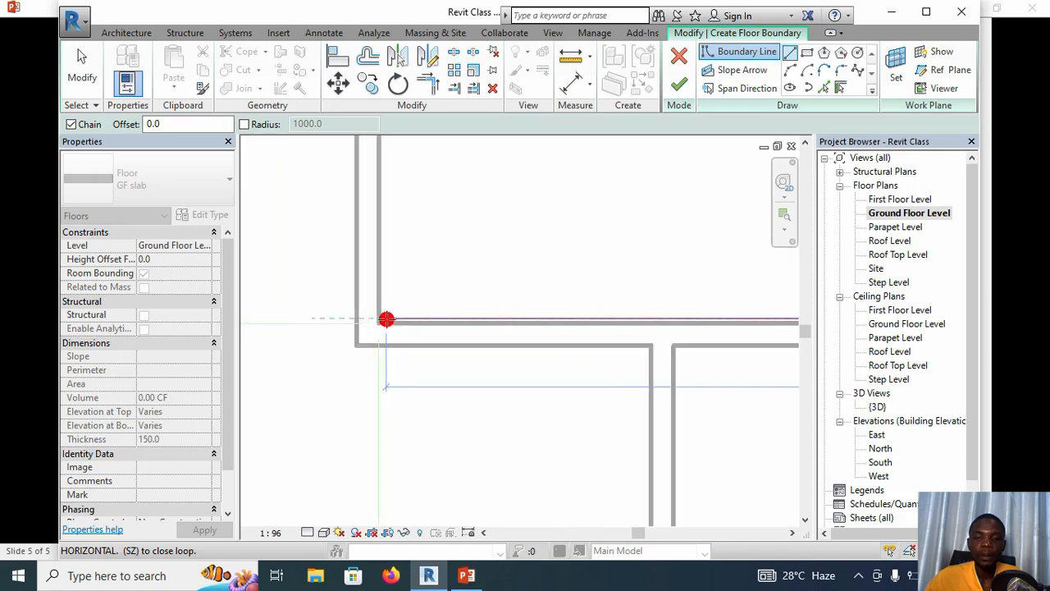
{"action": "scroll", "coordinate": [380, 320], "scroll_direction": "down", "scroll_amount": 2}
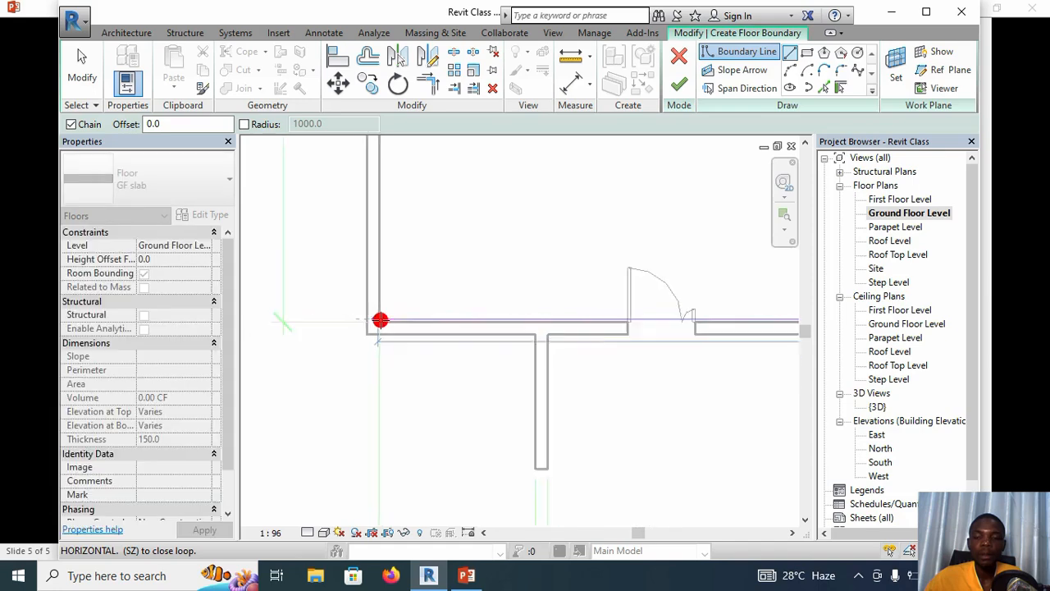
{"action": "scroll", "coordinate": [380, 321], "scroll_direction": "up", "scroll_amount": 3}
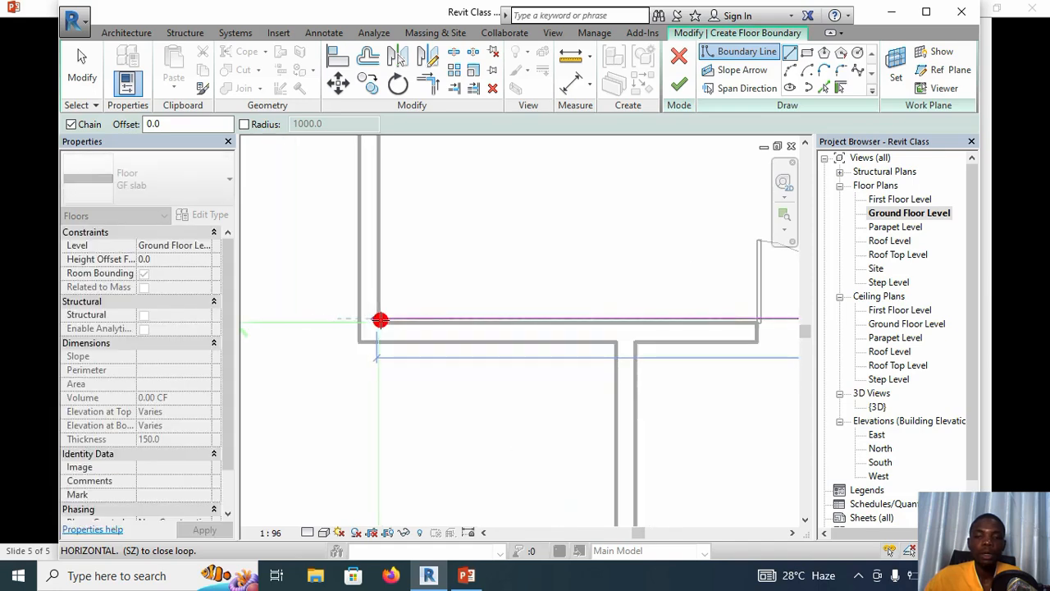
{"action": "left_click", "coordinate": [380, 320]}
- Close the floor boundary loop by drawing up the inner face of the left external wall to the starting corner
{"action": "scroll", "coordinate": [390, 228], "scroll_direction": "down", "scroll_amount": 3}
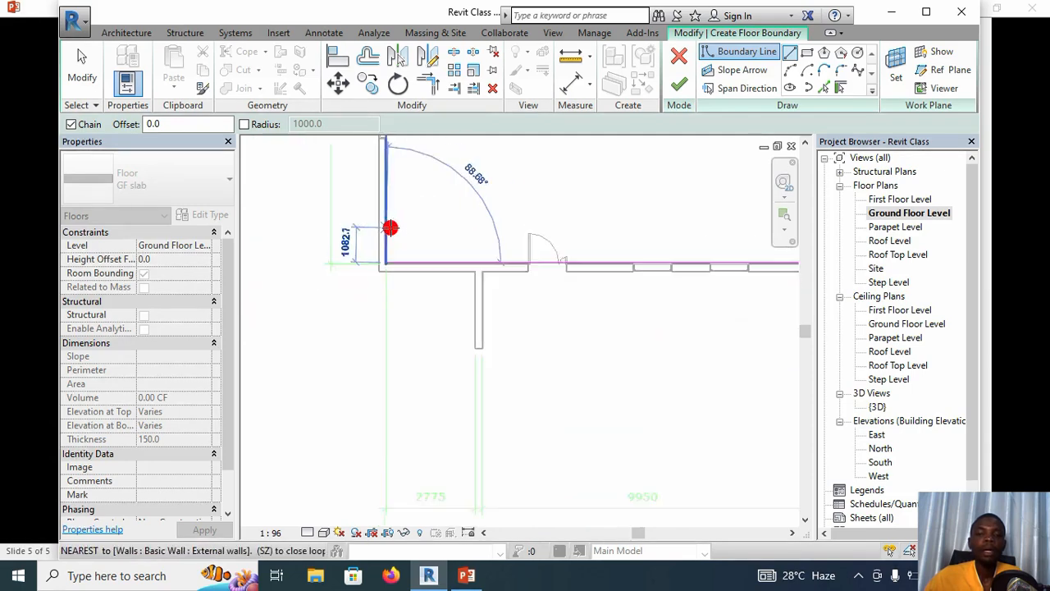
{"action": "middle_click_drag", "start_coordinate": [390, 228], "coordinate": [403, 355]}
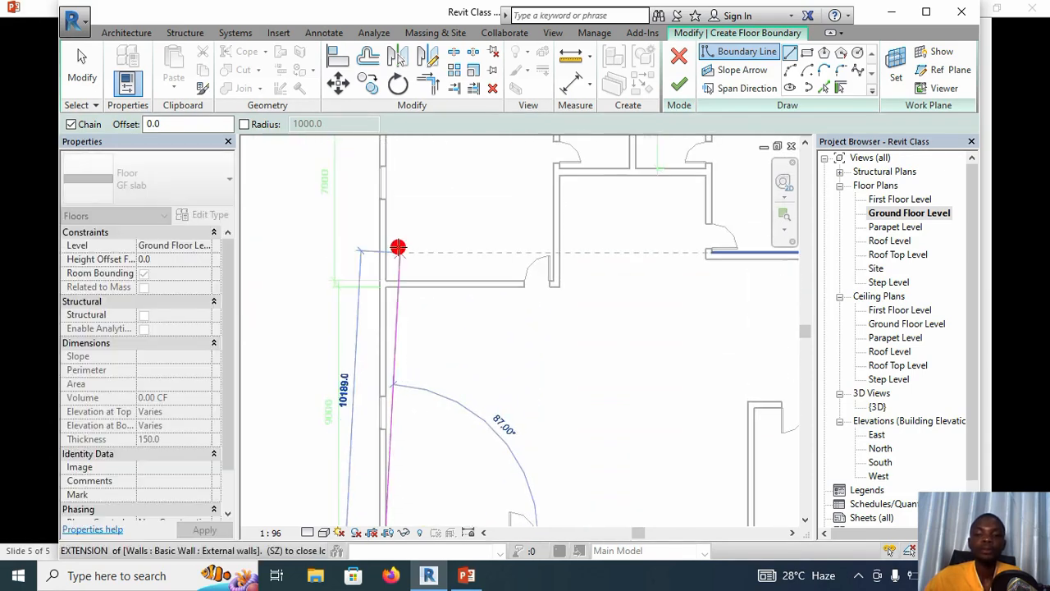
{"action": "scroll", "coordinate": [403, 251], "scroll_direction": "down", "scroll_amount": 2}
{"action": "middle_click_drag", "start_coordinate": [424, 227], "coordinate": [410, 309]}
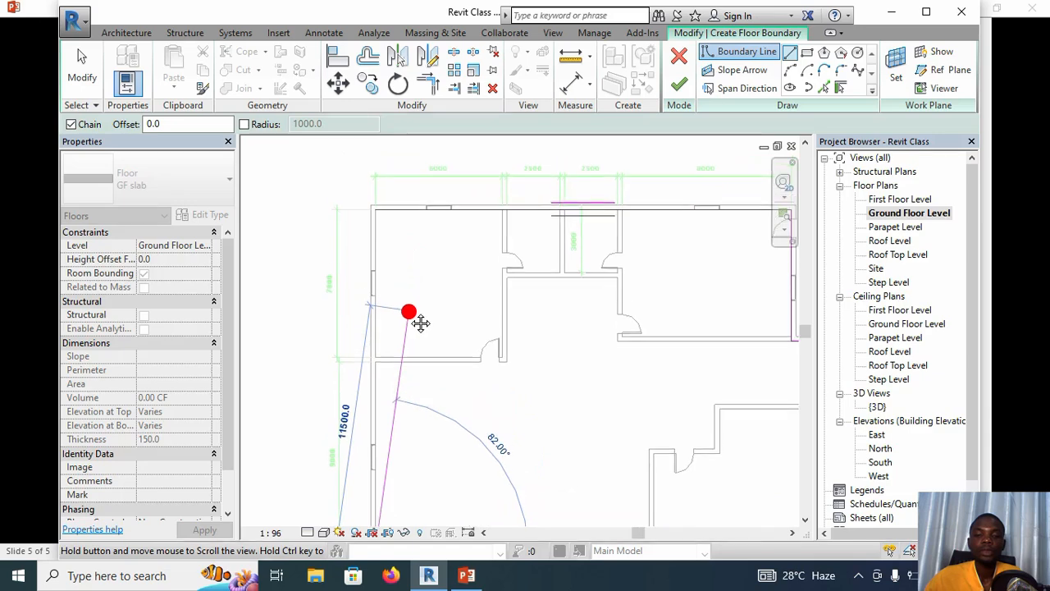
{"action": "left_click", "coordinate": [378, 217]}
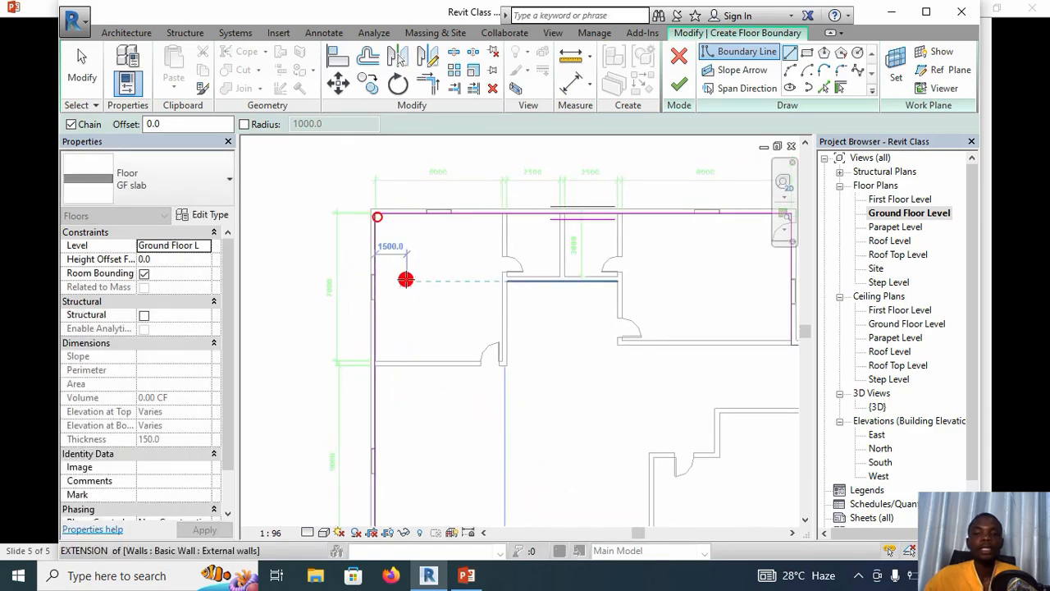
- Examine the floor boundary loop around the plan, including the entrance side and the external wall corner beside the upper-right room's door
{"action": "scroll", "coordinate": [426, 316], "scroll_direction": "down", "scroll_amount": 2}
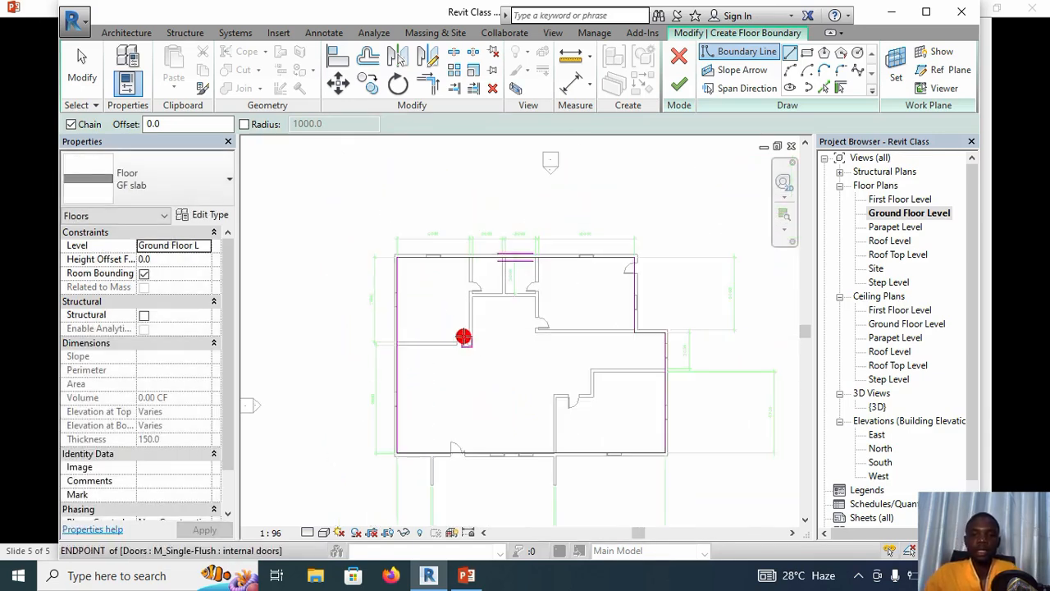
{"action": "middle_click_drag", "start_coordinate": [498, 386], "coordinate": [481, 362]}
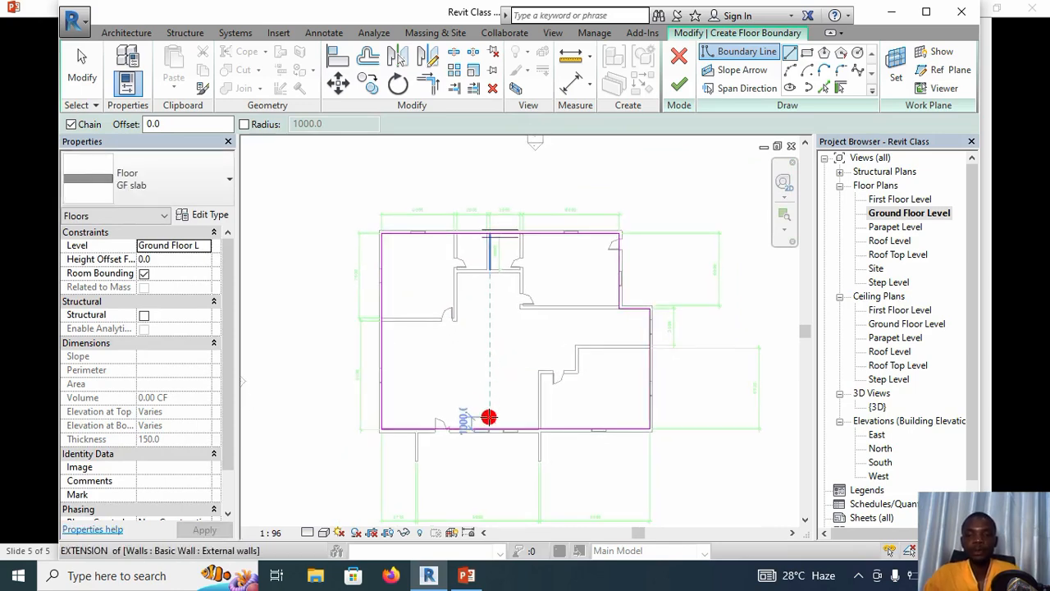
{"action": "scroll", "coordinate": [466, 458], "scroll_direction": "up", "scroll_amount": 2}
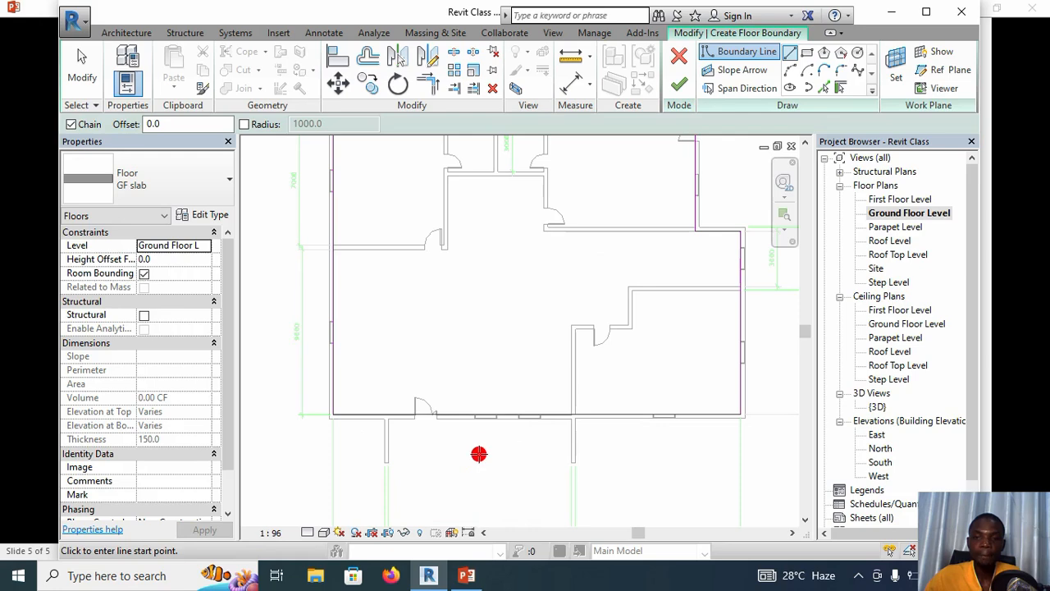
{"action": "scroll", "coordinate": [480, 452], "scroll_direction": "down", "scroll_amount": 1}
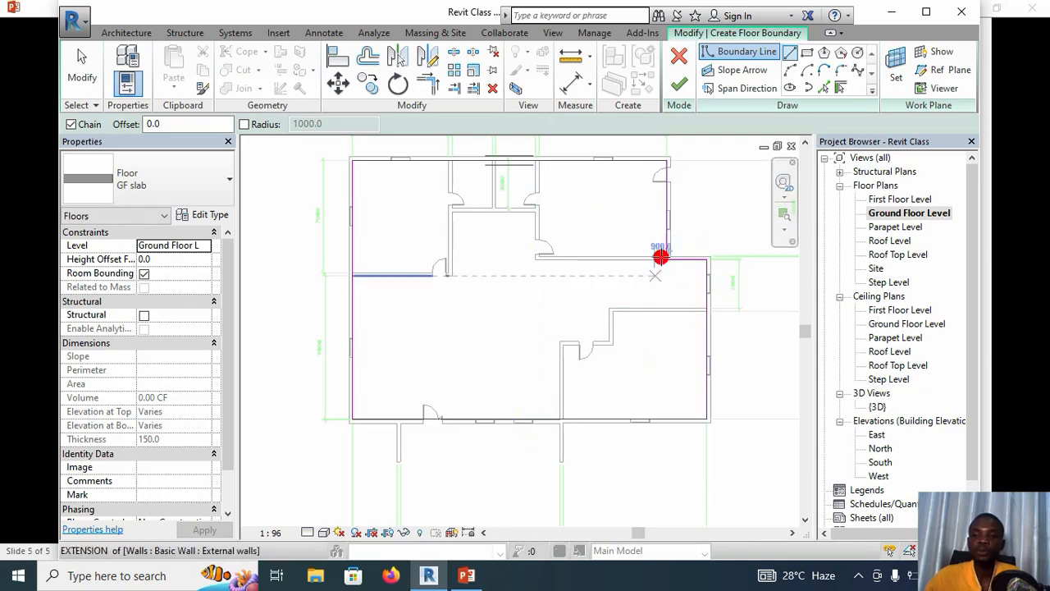
{"action": "middle_click_drag", "start_coordinate": [701, 184], "coordinate": [593, 216]}
{"action": "scroll", "coordinate": [591, 215], "scroll_direction": "up", "scroll_amount": 4}
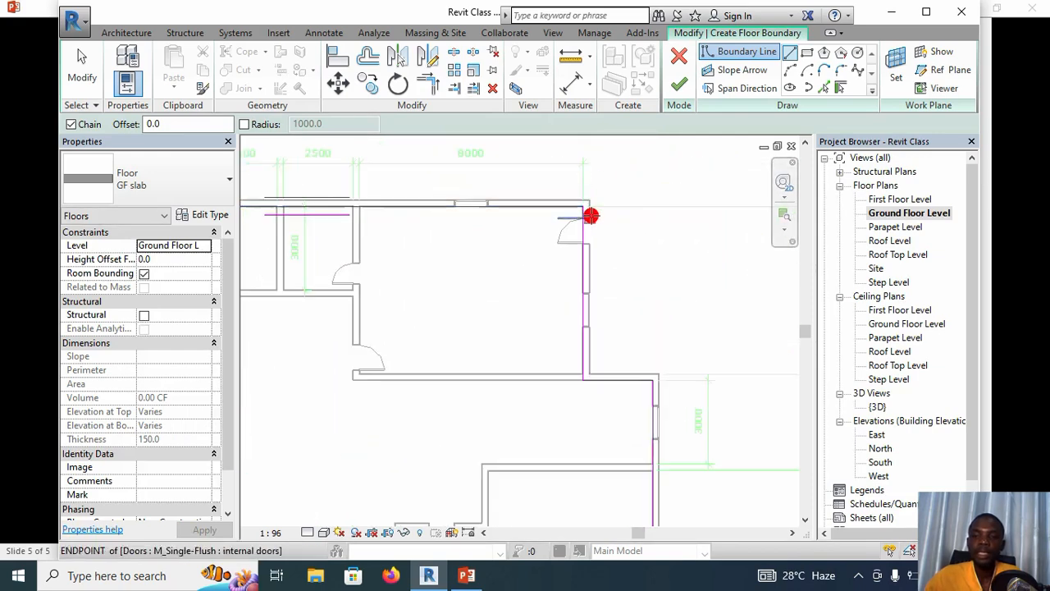
- Draw boundary segments from the upper-right room's inner corner about 2725 mm outward, then about 6000 mm down to the external wall corner
{"action": "left_click", "coordinate": [585, 209]}
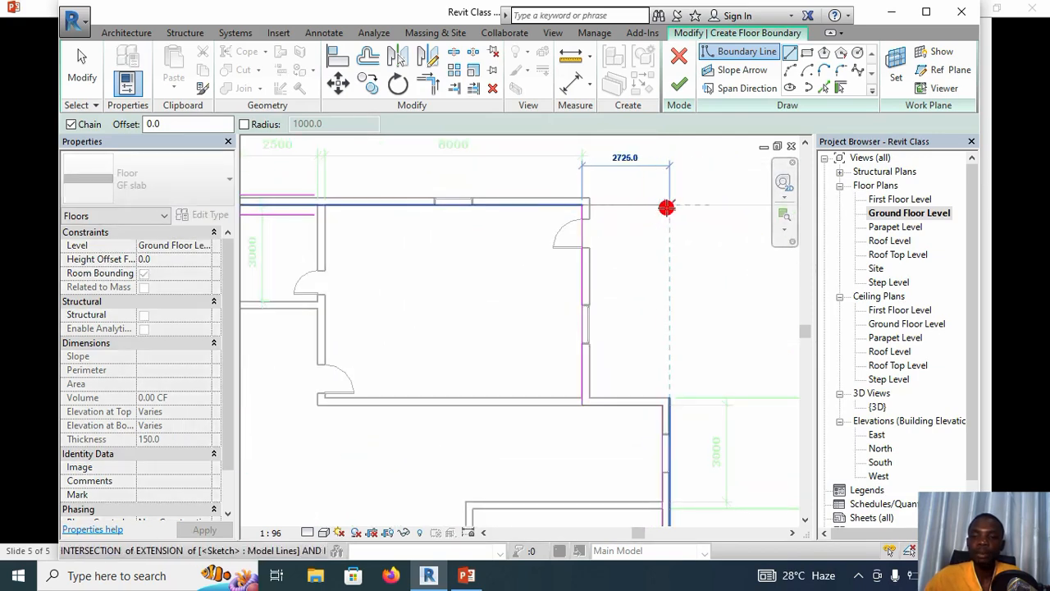
{"action": "left_click", "coordinate": [666, 207]}
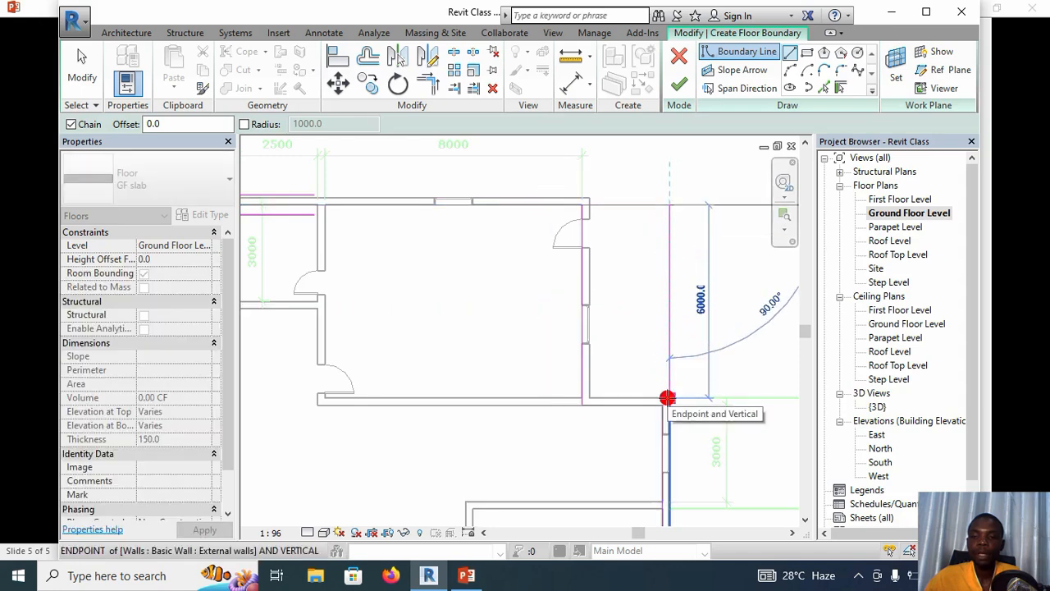
{"action": "scroll", "coordinate": [668, 398], "scroll_direction": "up", "scroll_amount": 4}
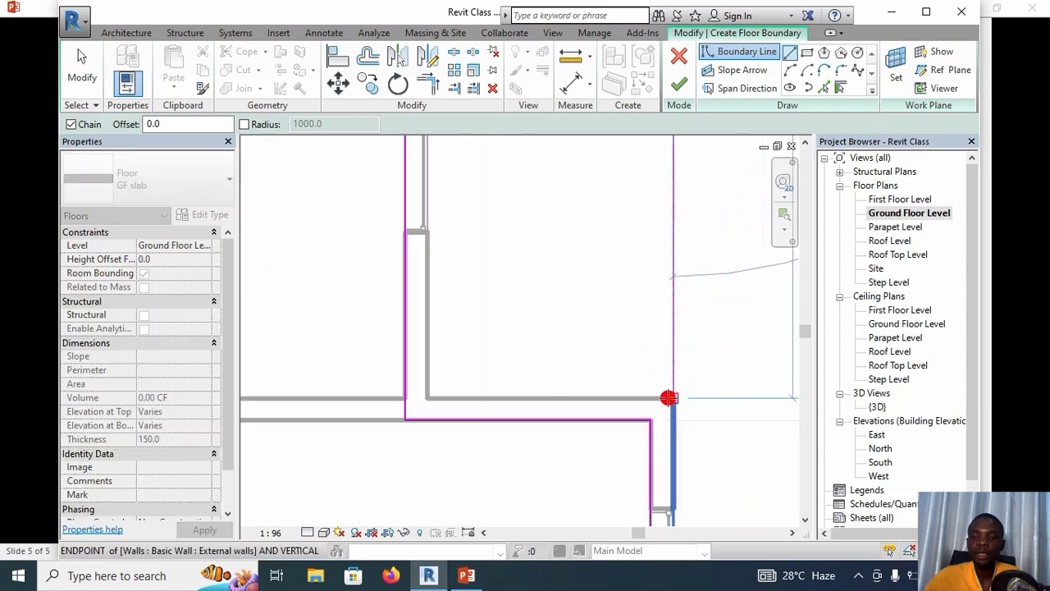
{"action": "left_click", "coordinate": [671, 398]}
- Connect the new outline to the existing boundary corner with two short segments, about 225 mm across the wall and 225 mm down
{"action": "left_click", "coordinate": [651, 397]}
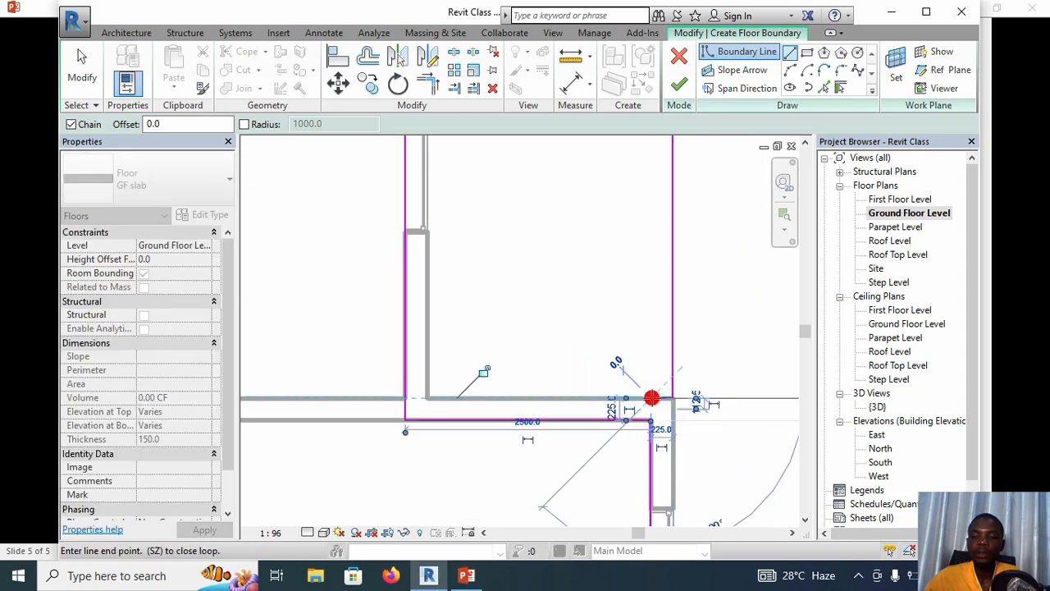
{"action": "left_click", "coordinate": [650, 419]}
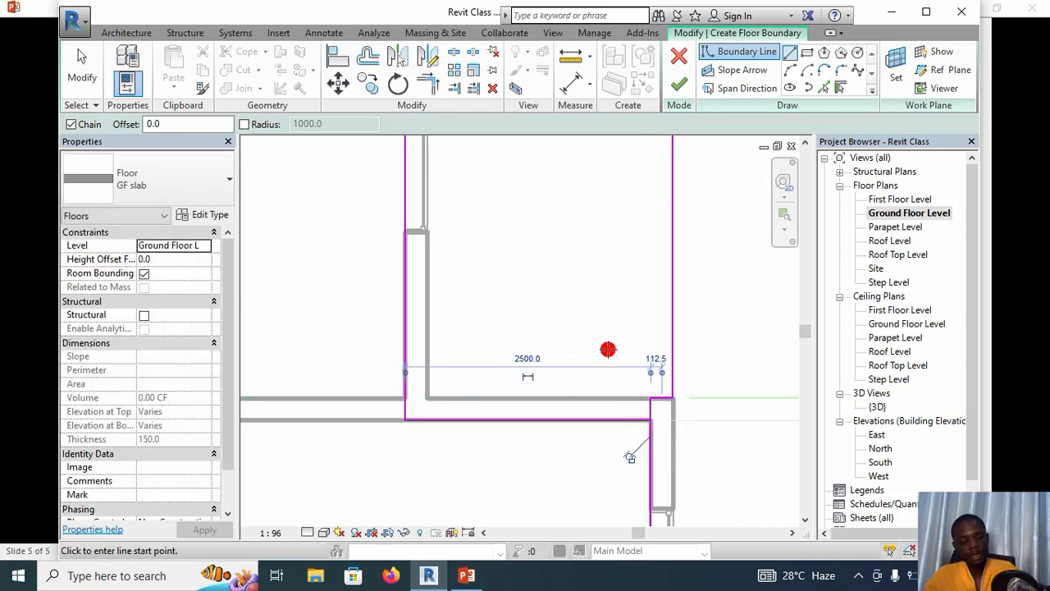
{"action": "scroll", "coordinate": [575, 310], "scroll_direction": "down", "scroll_amount": 4}
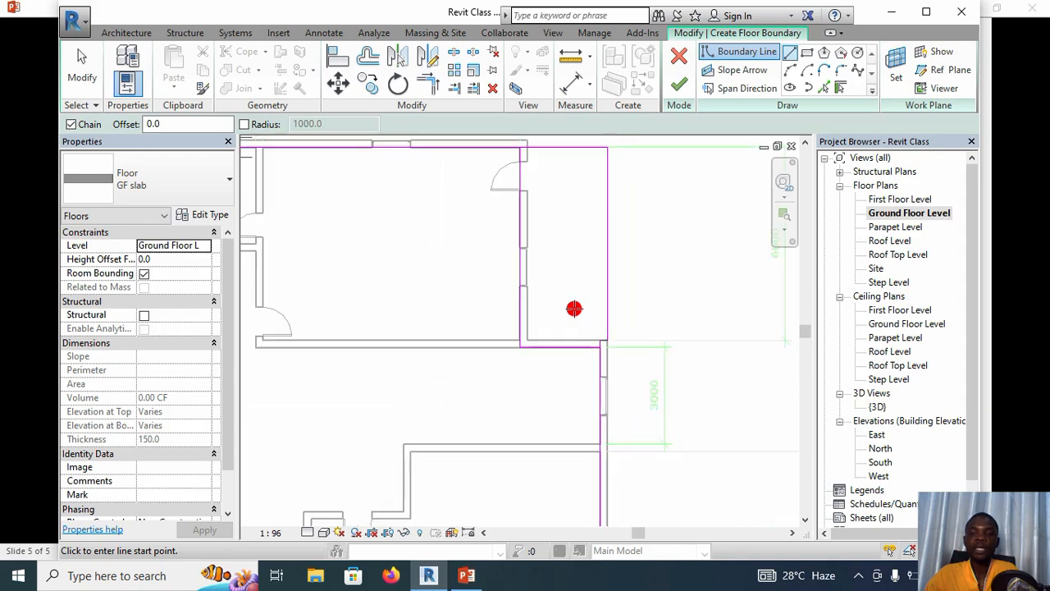
{"action": "mouse_move", "coordinate": [575, 304]}
{"action": "middle_mouse_down"}
{"action": "mouse_move", "coordinate": [615, 349]}
{"action": "mouse_move", "coordinate": [621, 324]}
{"action": "middle_mouse_up"}
{"action": "scroll", "coordinate": [609, 340], "scroll_direction": "down", "scroll_amount": 2}
{"action": "key", "text": "Escape"}
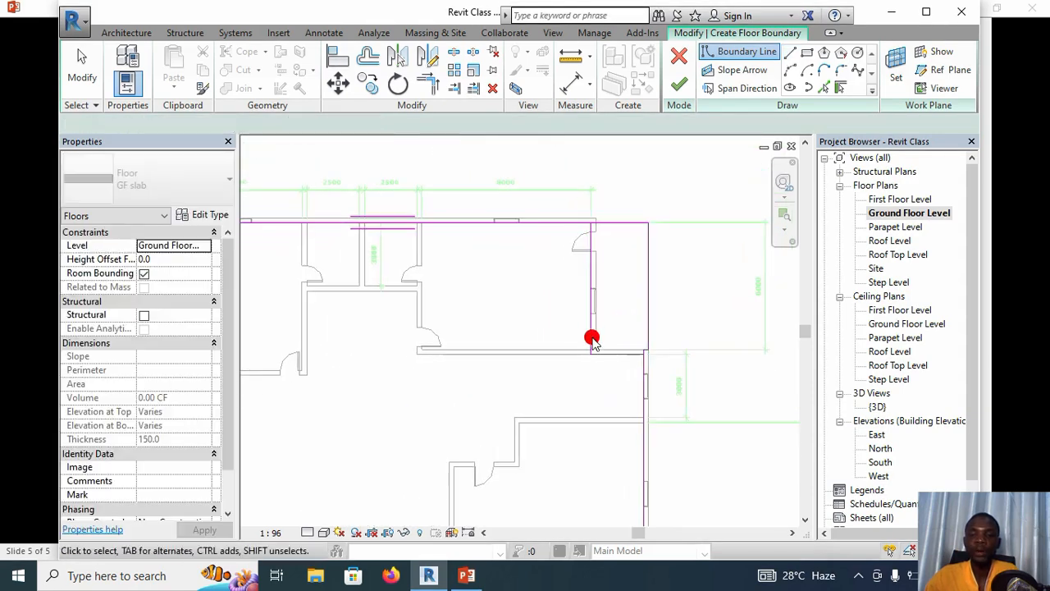
- Delete the old boundary segments along the upper-right room's outer side wall and along the 2500 mm wall return below it
{"action": "left_click", "coordinate": [595, 319]}
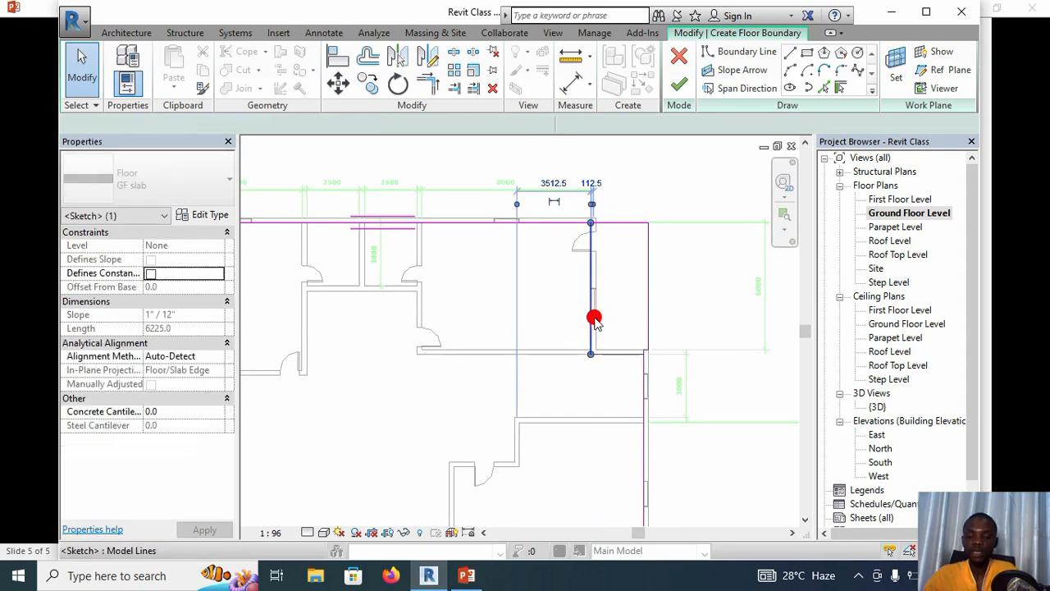
{"action": "left_click", "coordinate": [612, 334]}
{"action": "left_click", "coordinate": [615, 352]}
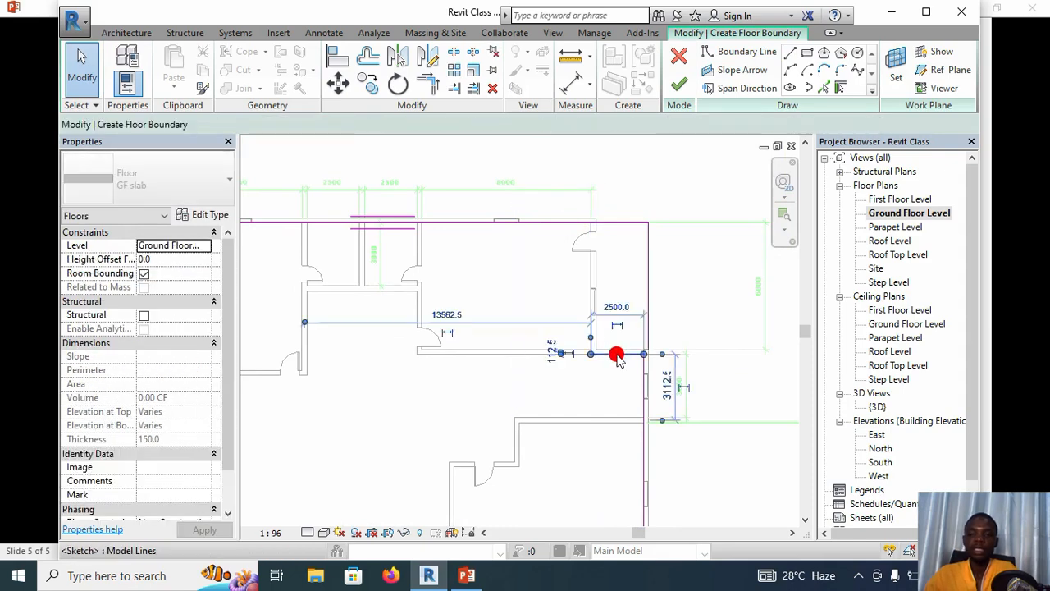
{"action": "left_click", "coordinate": [614, 328]}
- Draw a boundary segment about 2660 mm from the lower boundary line down the inner face of the right entrance porch wall
{"action": "scroll", "coordinate": [607, 327], "scroll_direction": "down", "scroll_amount": 2}
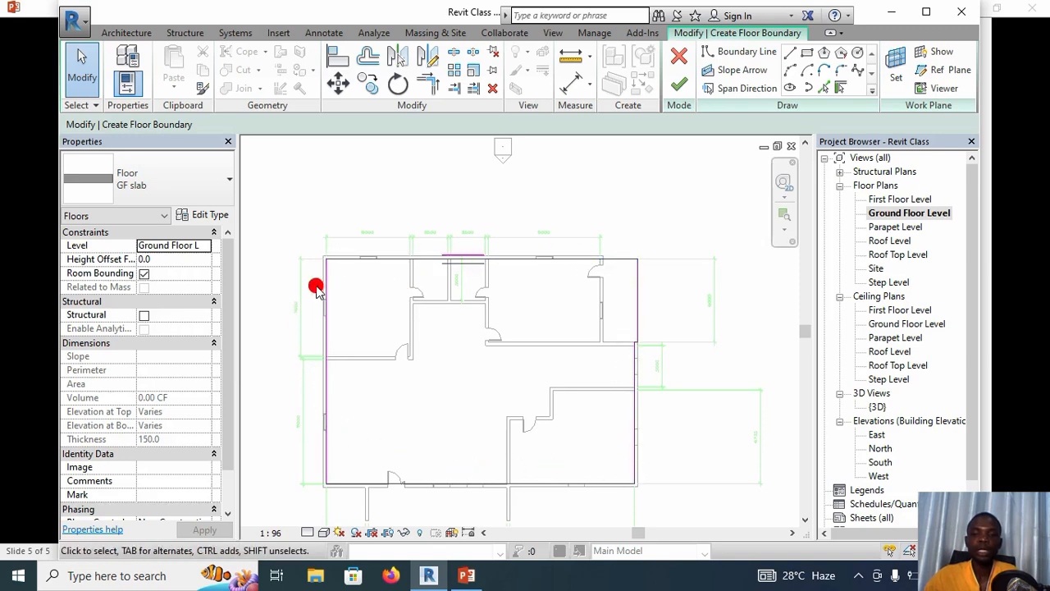
{"action": "middle_click_drag", "start_coordinate": [569, 374], "coordinate": [591, 343]}
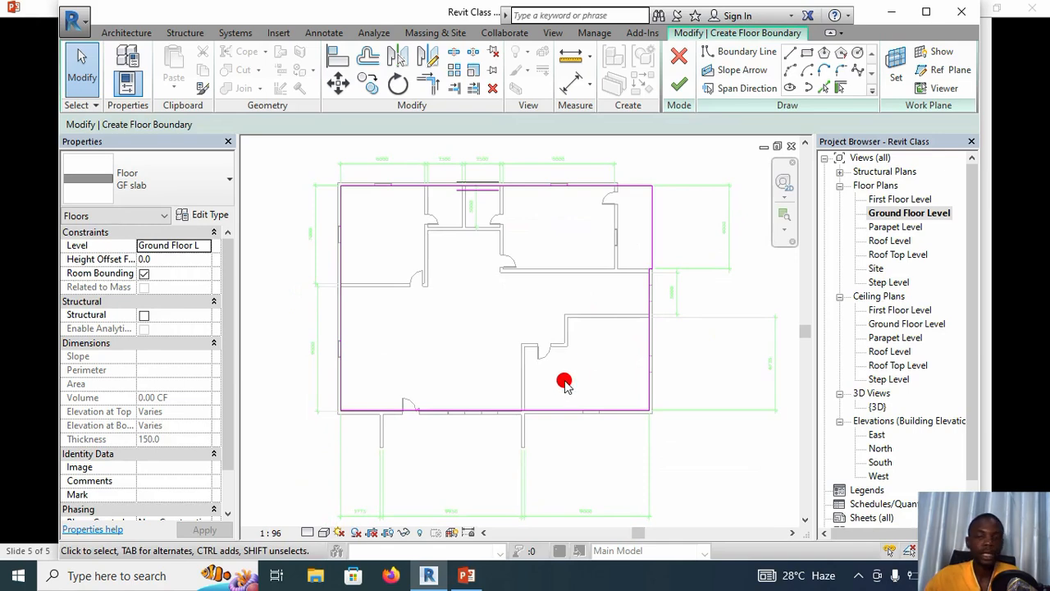
{"action": "scroll", "coordinate": [505, 420], "scroll_direction": "up", "scroll_amount": 3}
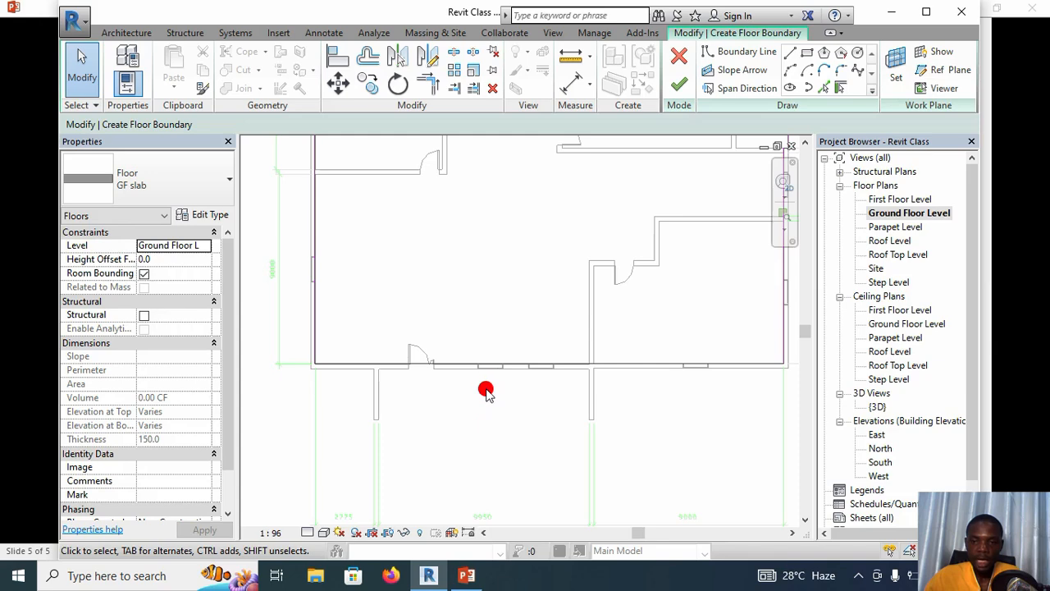
{"action": "left_click", "coordinate": [791, 55]}
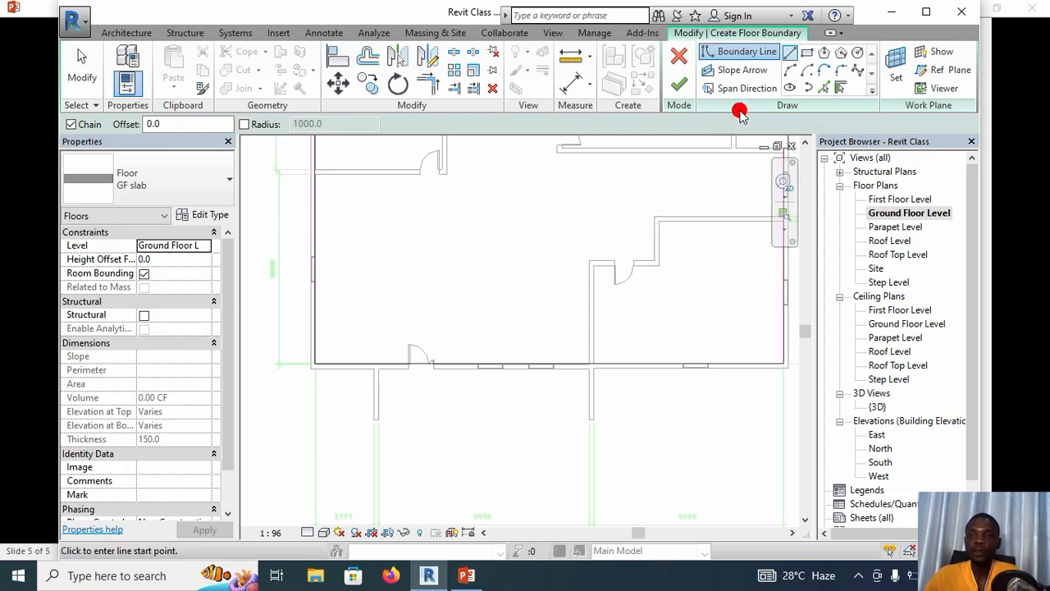
{"action": "scroll", "coordinate": [587, 387], "scroll_direction": "up", "scroll_amount": 5}
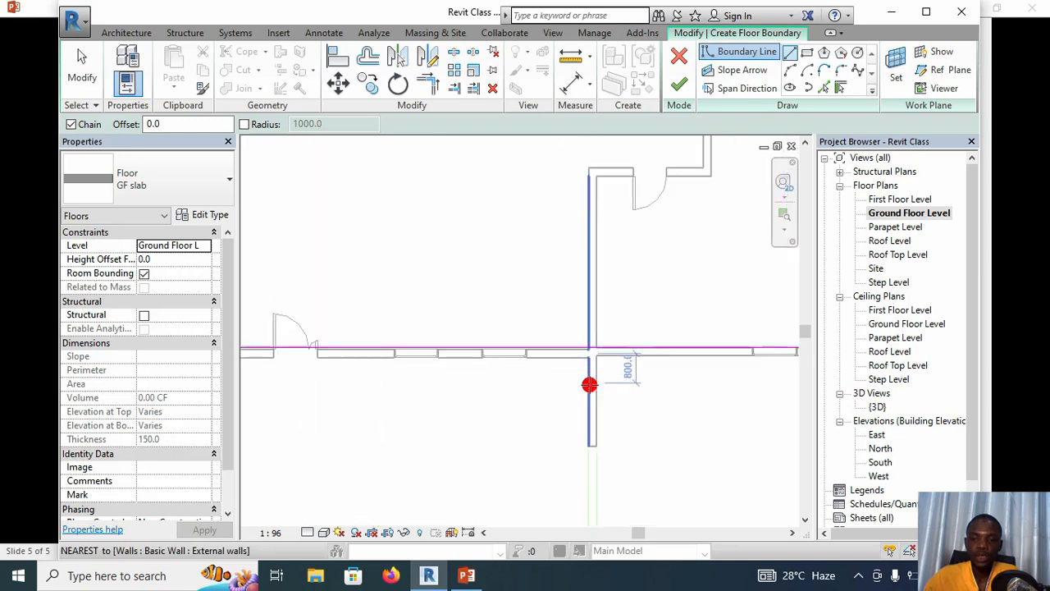
{"action": "left_click", "coordinate": [588, 329]}
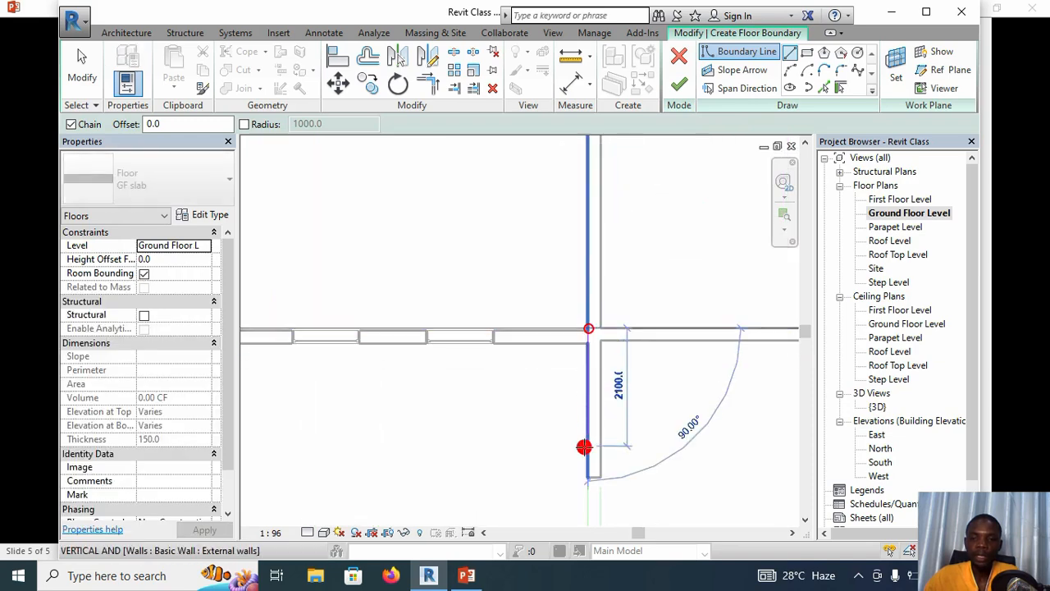
{"action": "left_click", "coordinate": [588, 479]}
- Draw the porch's outer edge about 9950 mm to the left porch wall and return up its inner face to the lower boundary line
{"action": "scroll", "coordinate": [490, 478], "scroll_direction": "down", "scroll_amount": 2}
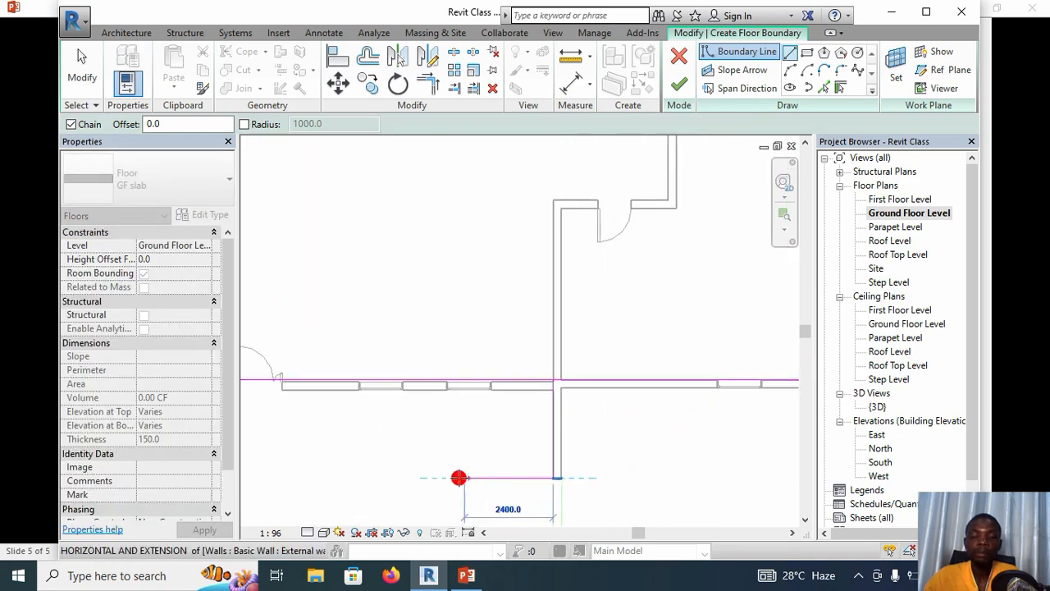
{"action": "middle_click_drag", "start_coordinate": [460, 479], "coordinate": [622, 447]}
{"action": "scroll", "coordinate": [350, 450], "scroll_direction": "up", "scroll_amount": 2}
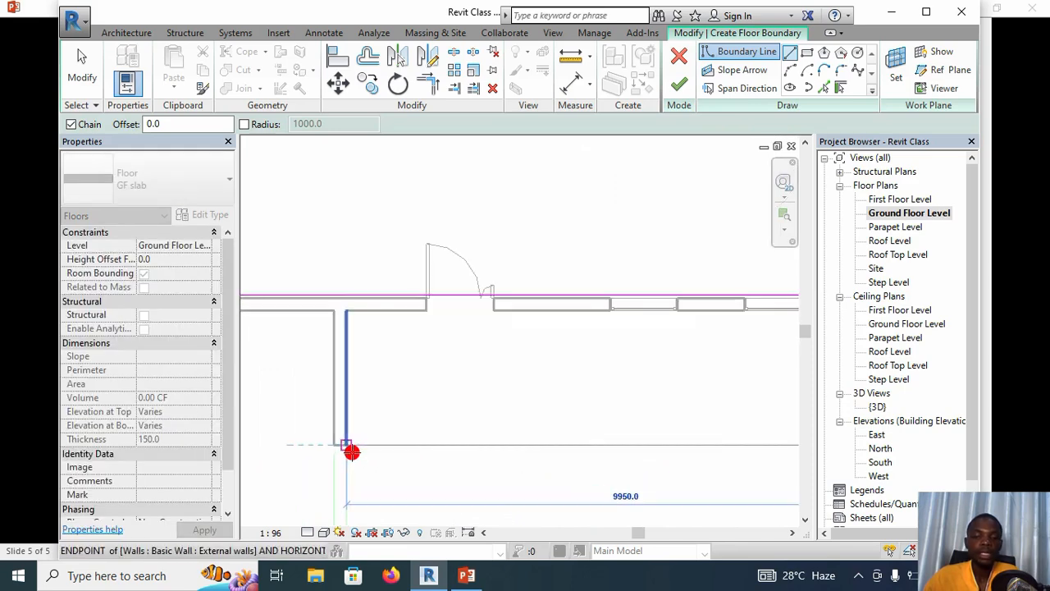
{"action": "left_click", "coordinate": [348, 447]}
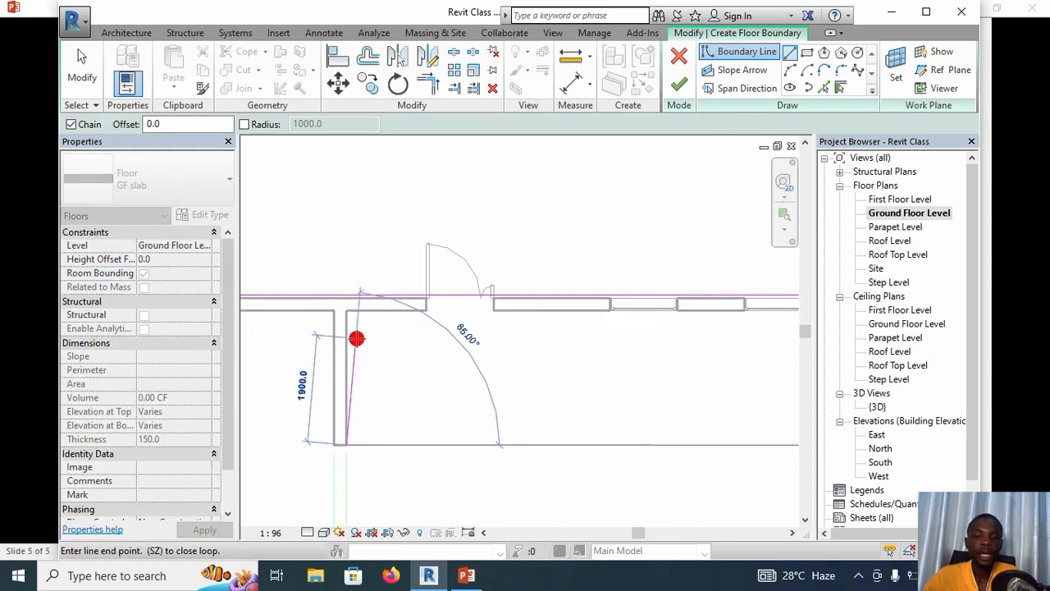
{"action": "left_click", "coordinate": [347, 300]}
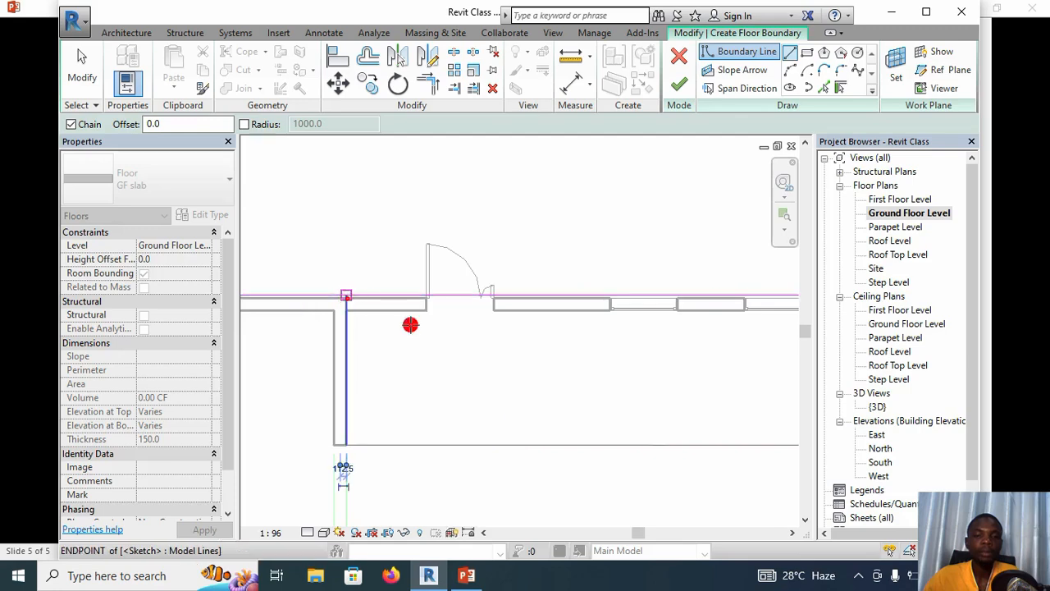
{"action": "scroll", "coordinate": [445, 364], "scroll_direction": "down", "scroll_amount": 3}
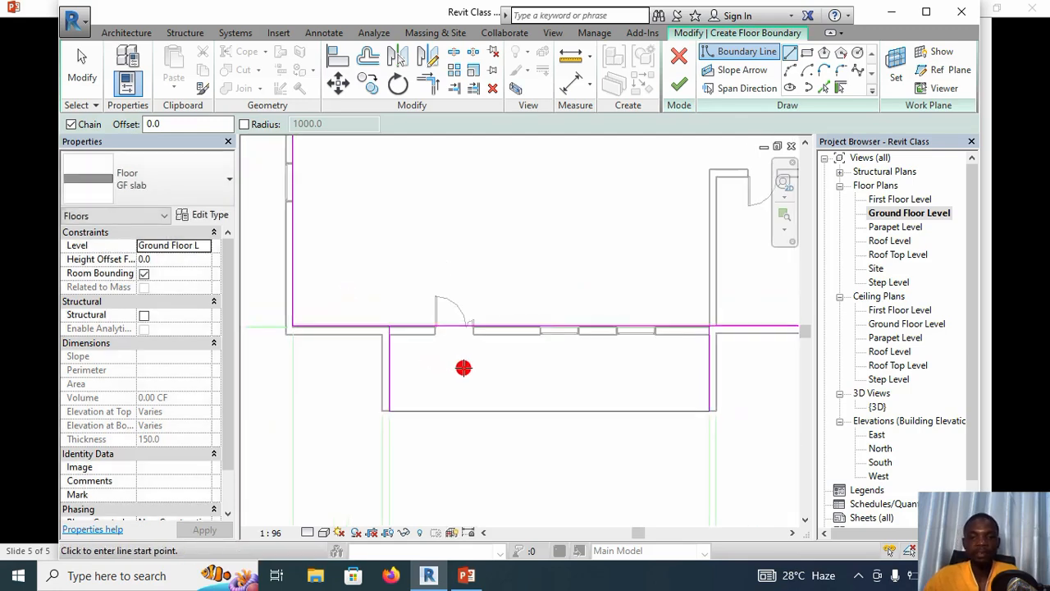
- Shorten the lower boundary segment so its left end meets the right porch wall line, unjoining the elements, and check that corner
{"action": "middle_click_drag", "start_coordinate": [471, 369], "coordinate": [405, 429]}
{"action": "scroll", "coordinate": [423, 386], "scroll_direction": "down", "scroll_amount": 1}
{"action": "scroll", "coordinate": [467, 401], "scroll_direction": "down", "scroll_amount": 1}
{"action": "scroll", "coordinate": [492, 370], "scroll_direction": "down", "scroll_amount": 1}
{"action": "middle_click_drag", "start_coordinate": [492, 370], "coordinate": [513, 391]}
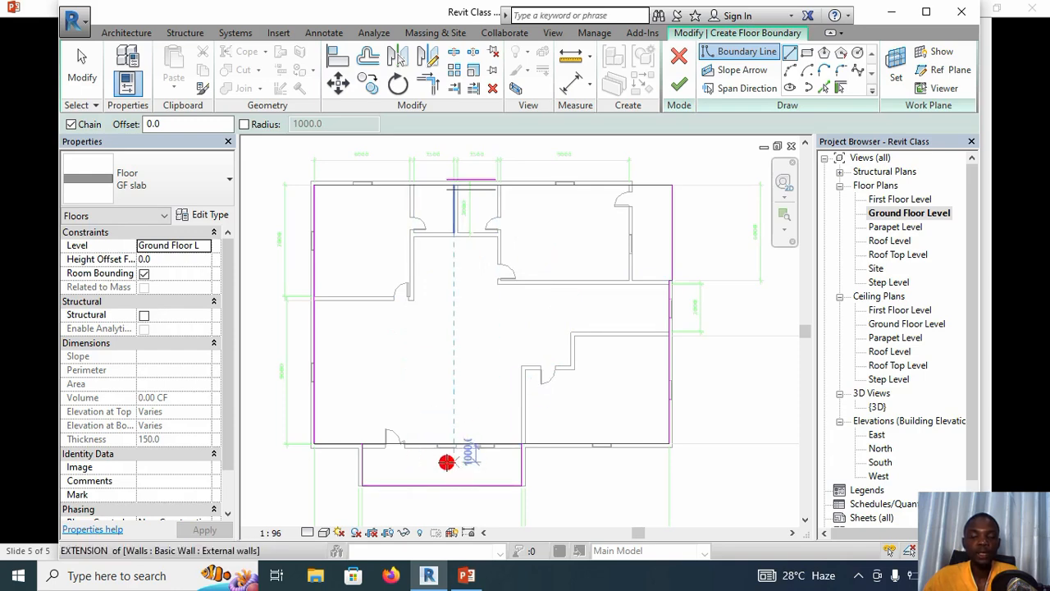
{"action": "key", "text": "Escape"}
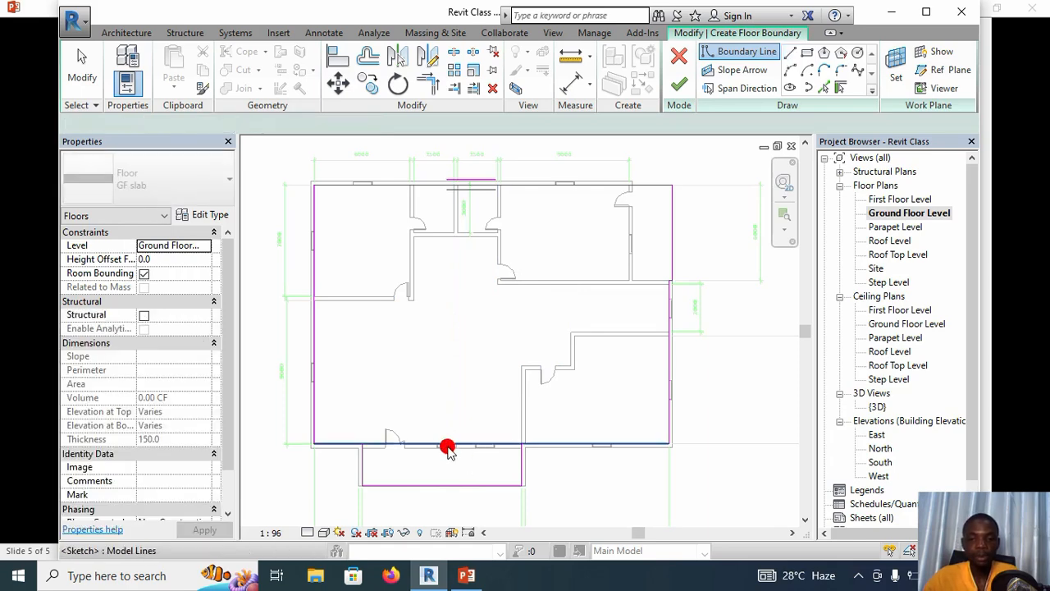
{"action": "left_click", "coordinate": [448, 446]}
{"action": "scroll", "coordinate": [379, 456], "scroll_direction": "up", "scroll_amount": 2}
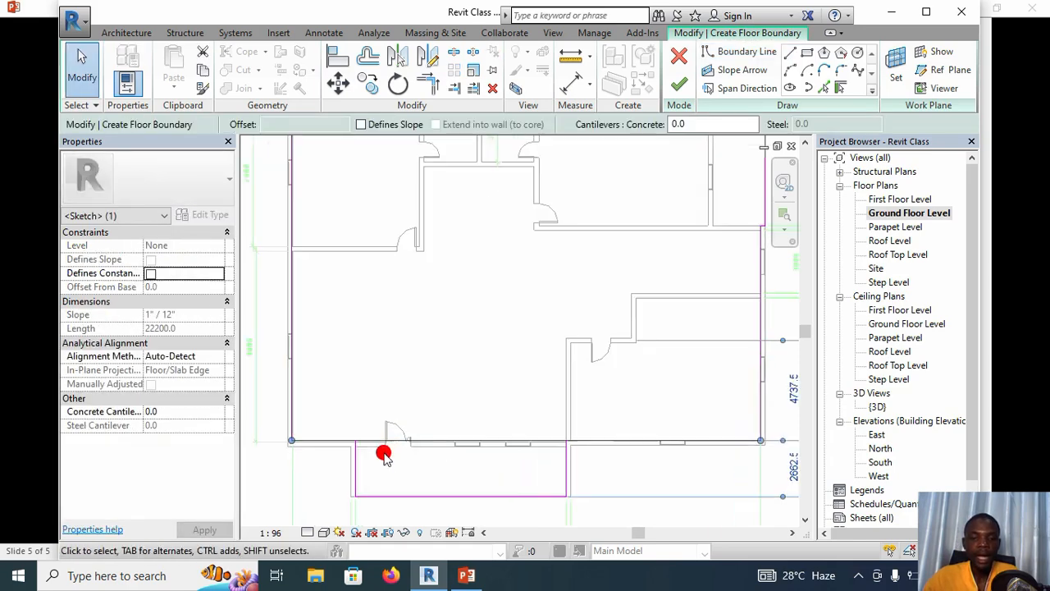
{"action": "left_click_drag", "start_coordinate": [294, 441], "coordinate": [566, 441]}
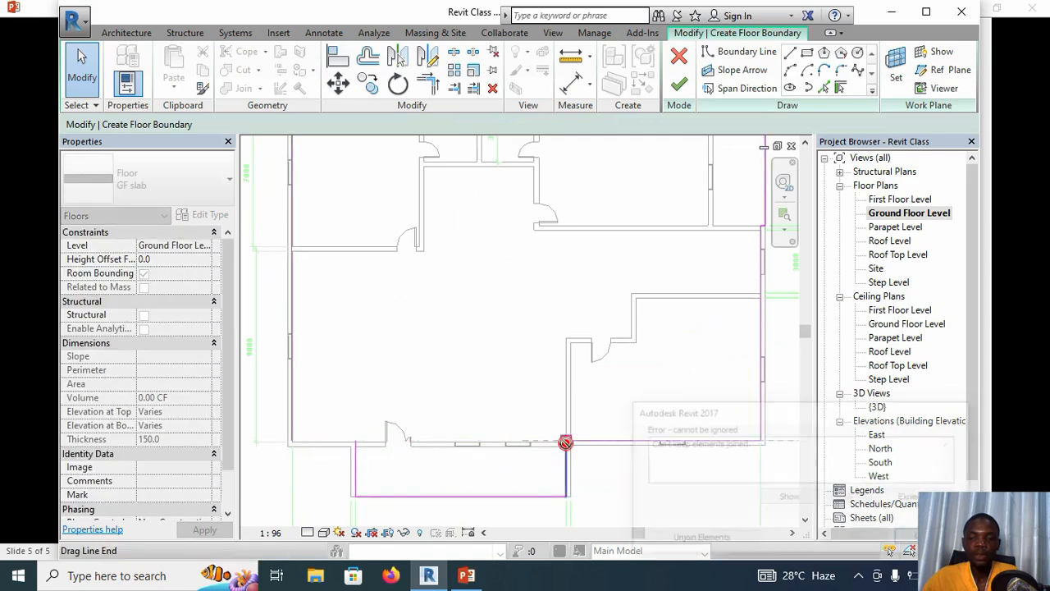
{"action": "left_click", "coordinate": [748, 540]}
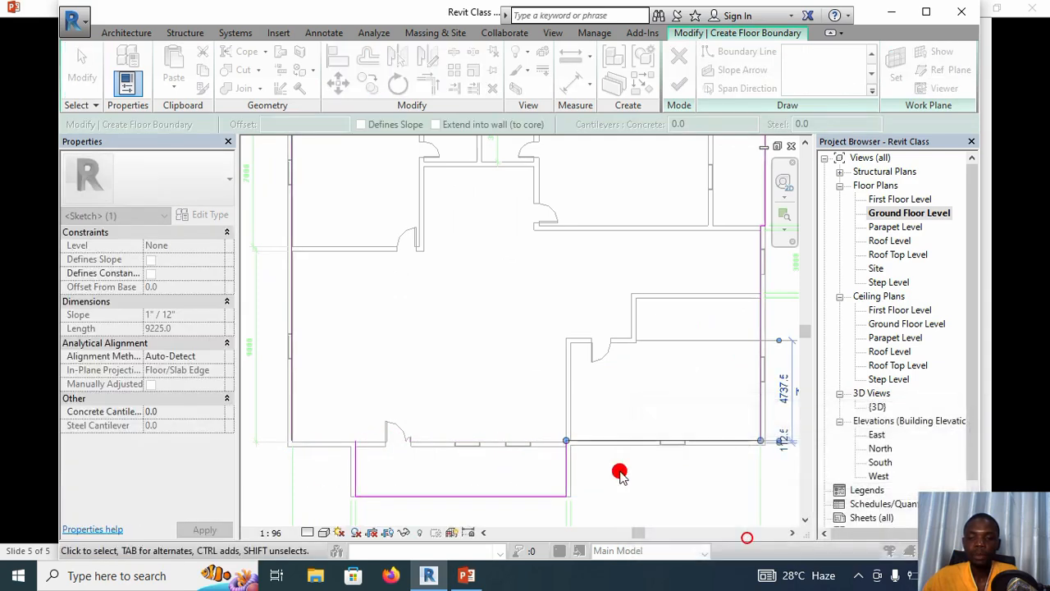
{"action": "left_click", "coordinate": [567, 445]}
{"action": "scroll", "coordinate": [568, 443], "scroll_direction": "up", "scroll_amount": 2}
{"action": "scroll", "coordinate": [568, 443], "scroll_direction": "up", "scroll_amount": 4}
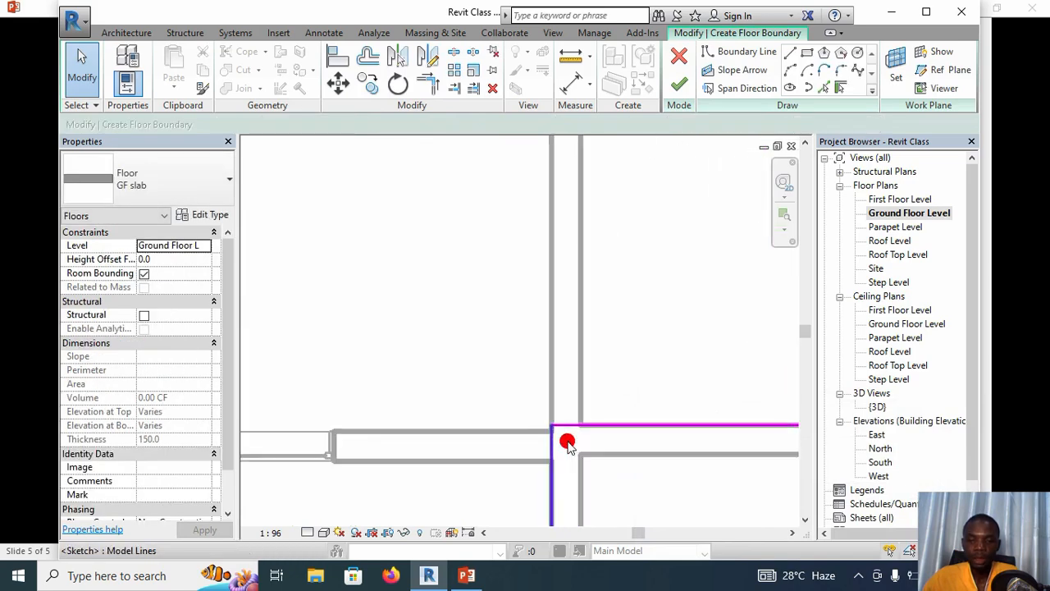
{"action": "scroll", "coordinate": [552, 434], "scroll_direction": "down", "scroll_amount": 5}
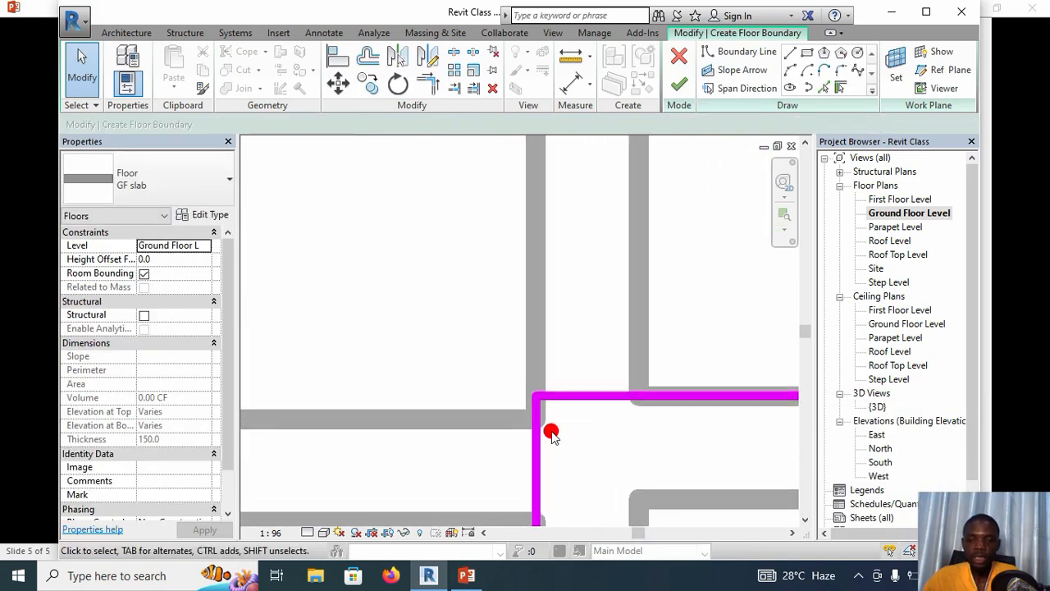
- Draw a boundary segment from the top of the left porch line to the plan's lower-left inner corner
{"action": "middle_click_drag", "start_coordinate": [500, 457], "coordinate": [569, 447]}
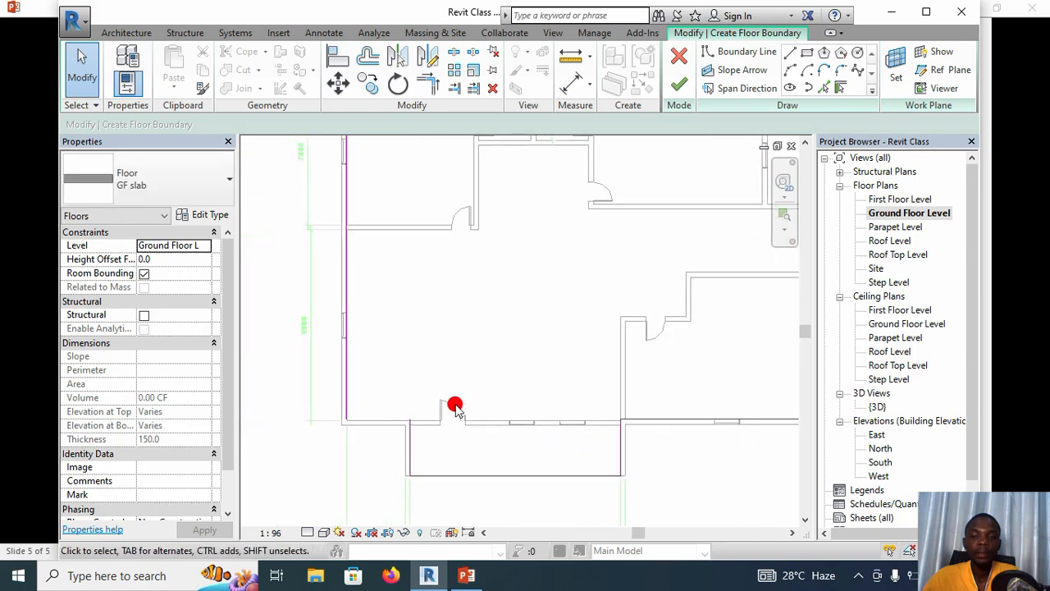
{"action": "left_click", "coordinate": [793, 53]}
{"action": "left_click", "coordinate": [411, 420]}
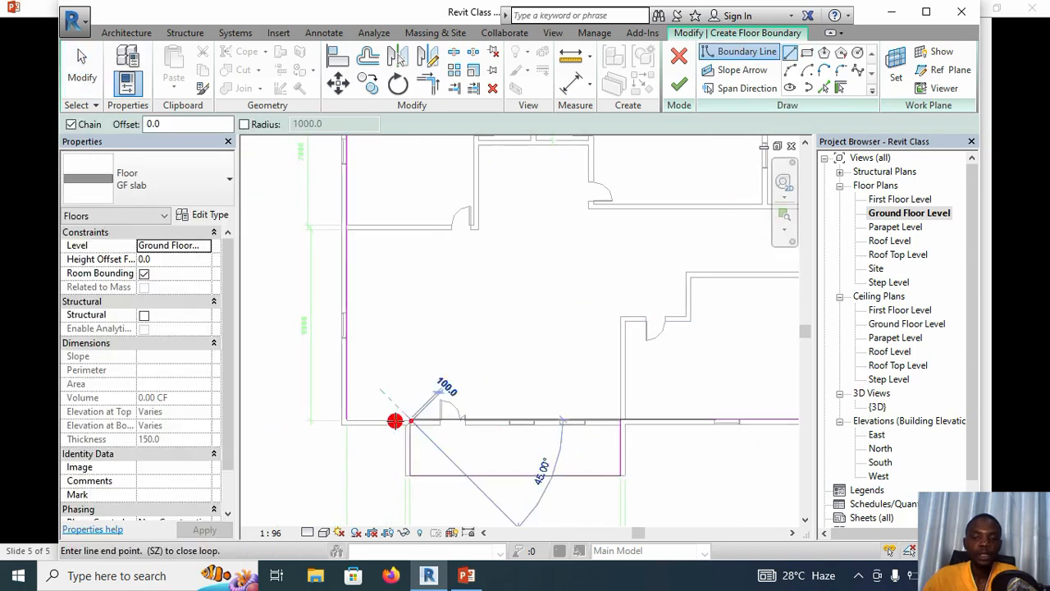
{"action": "left_click", "coordinate": [347, 419]}
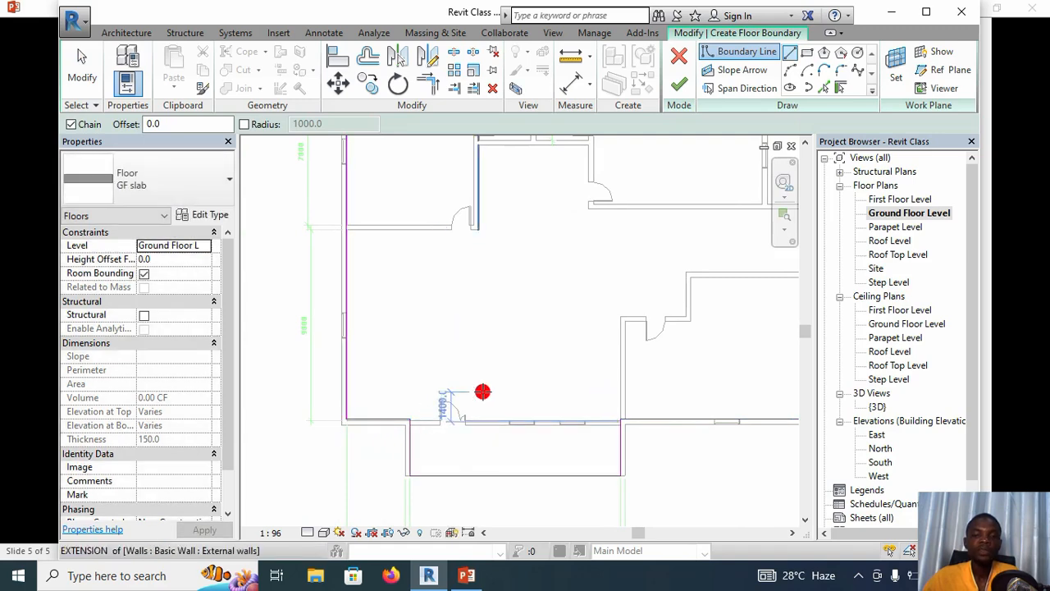
{"action": "scroll", "coordinate": [482, 392], "scroll_direction": "down", "scroll_amount": 2}
{"action": "key", "text": "Escape"}
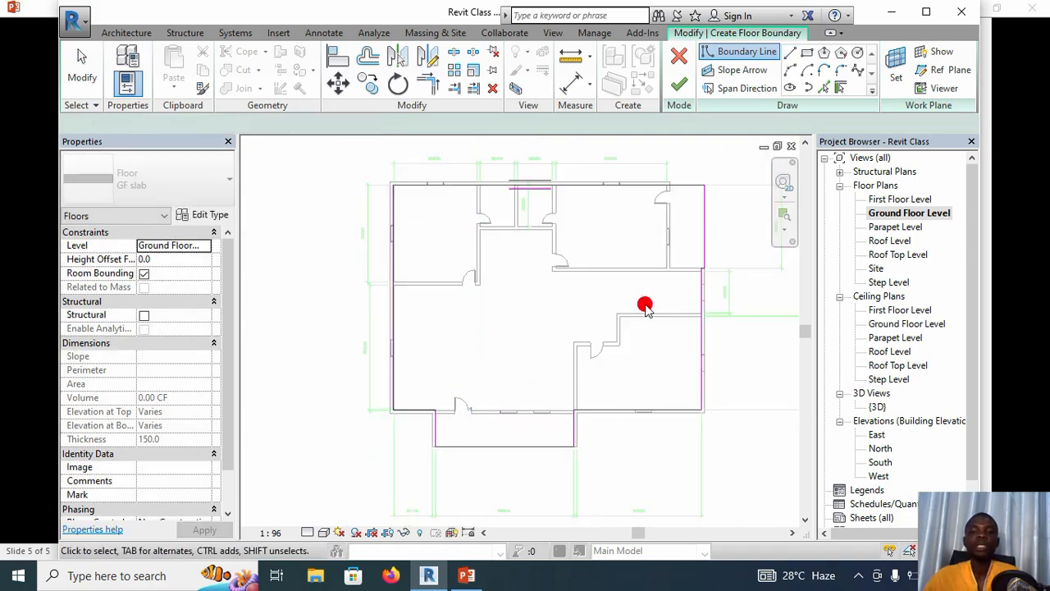
{"action": "key", "text": "Escape"}
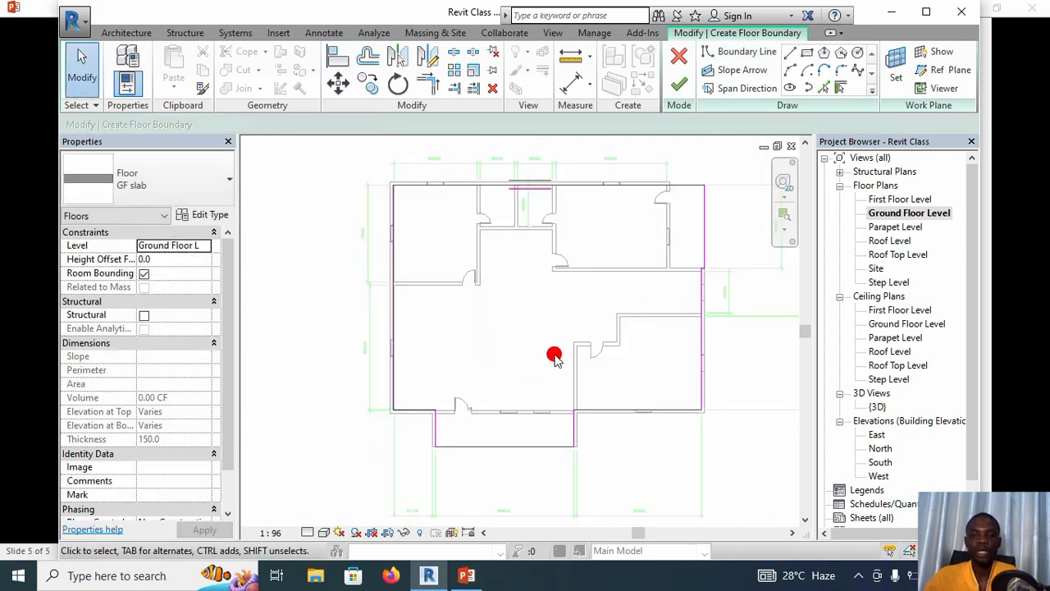
- Finish the floor boundary sketch to create the GF slab and clear its selection in the plan
{"action": "left_click", "coordinate": [681, 87]}
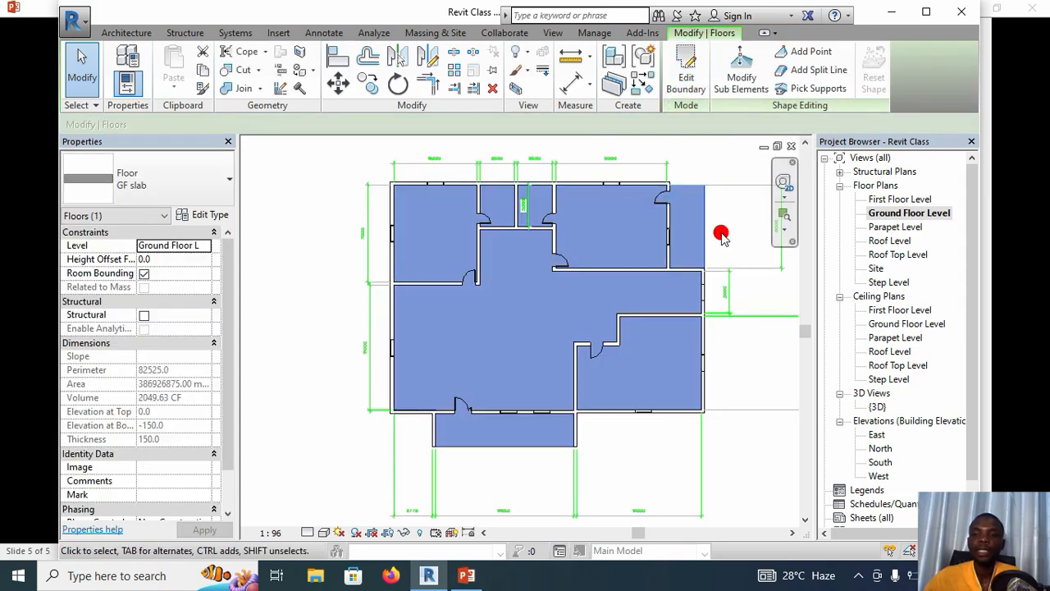
{"action": "left_click", "coordinate": [726, 235]}
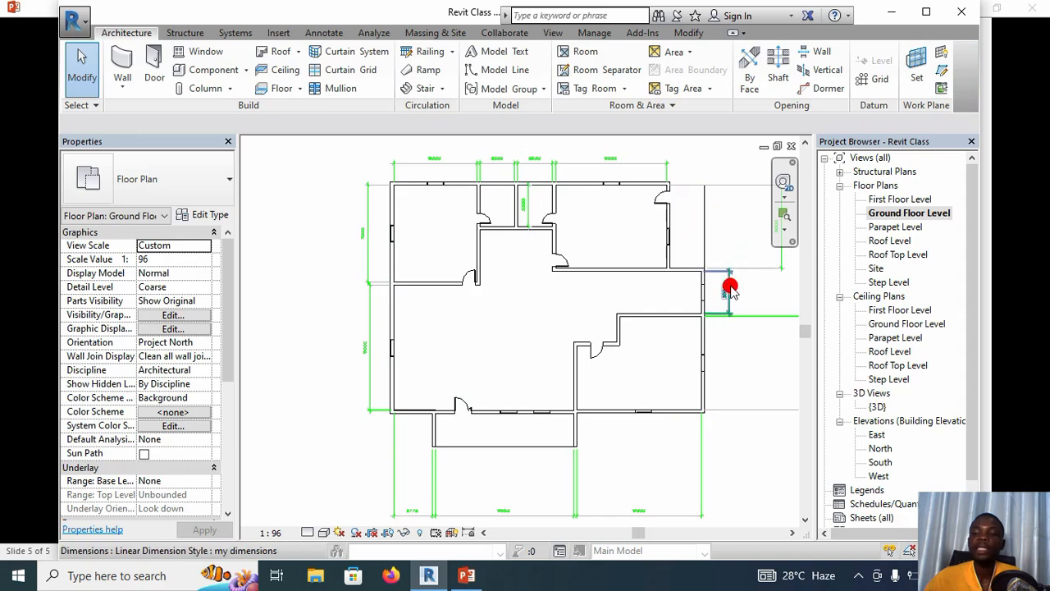
{"action": "scroll", "coordinate": [733, 335], "scroll_direction": "down", "scroll_amount": 2}
{"action": "middle_click_drag", "start_coordinate": [734, 335], "coordinate": [648, 393]}
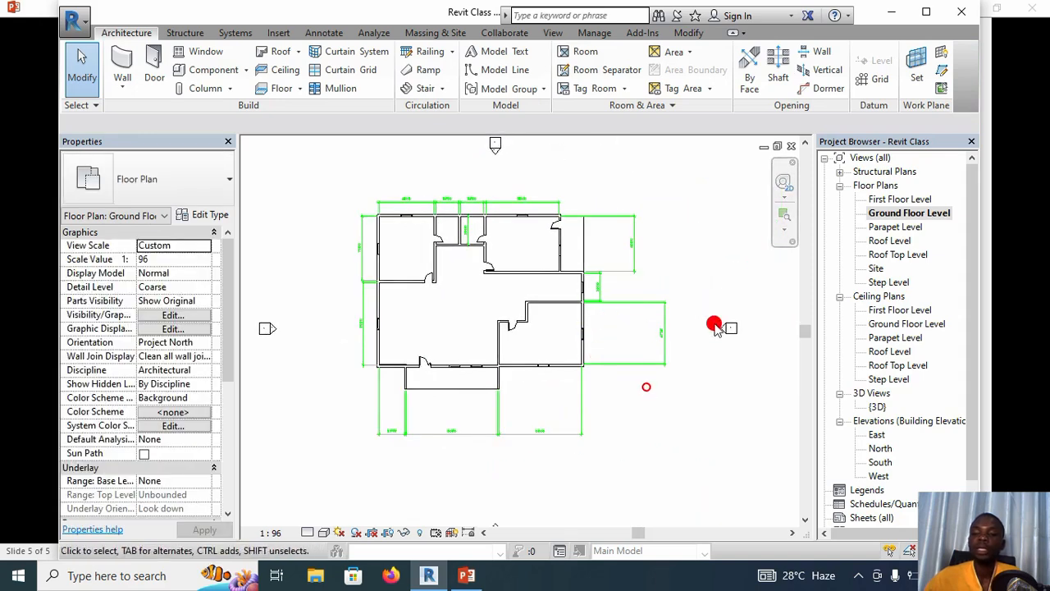
- Examine the GF slab in the 3D view, checking its tile finish up close at the porch and its extent across the building
{"action": "double_click", "coordinate": [874, 407]}
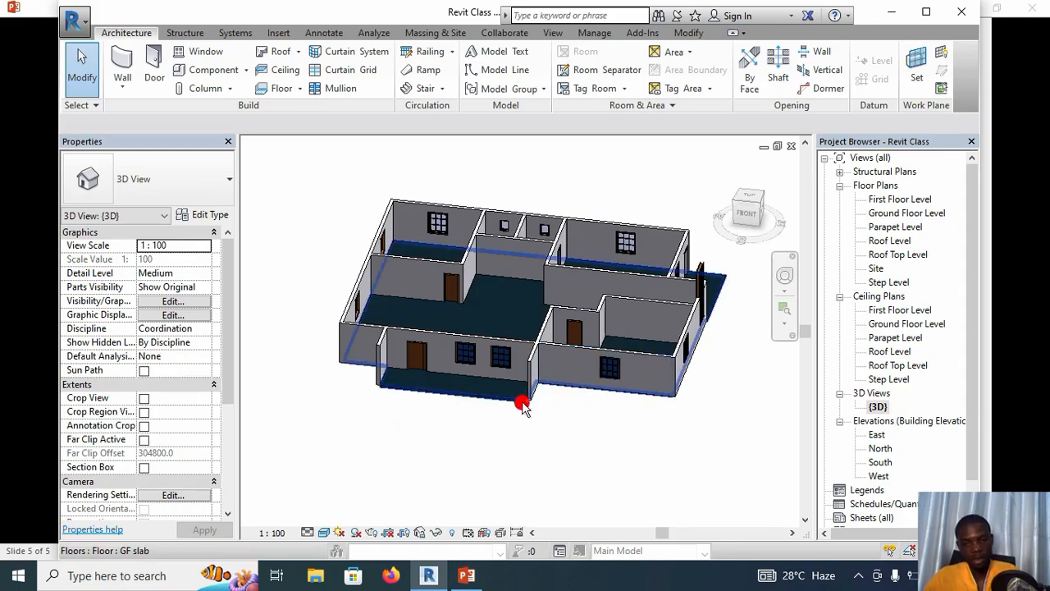
{"action": "middle_click_drag", "start_coordinate": [523, 405], "coordinate": [563, 403], "text": "shift"}
{"action": "scroll", "coordinate": [565, 403], "scroll_direction": "up", "scroll_amount": 6}
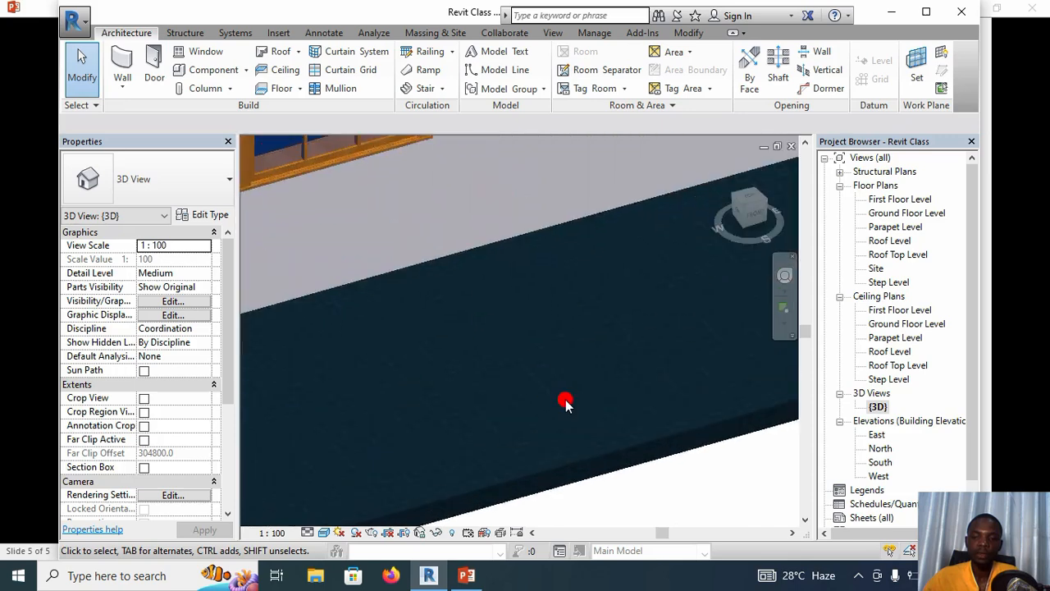
{"action": "scroll", "coordinate": [566, 402], "scroll_direction": "up", "scroll_amount": 8}
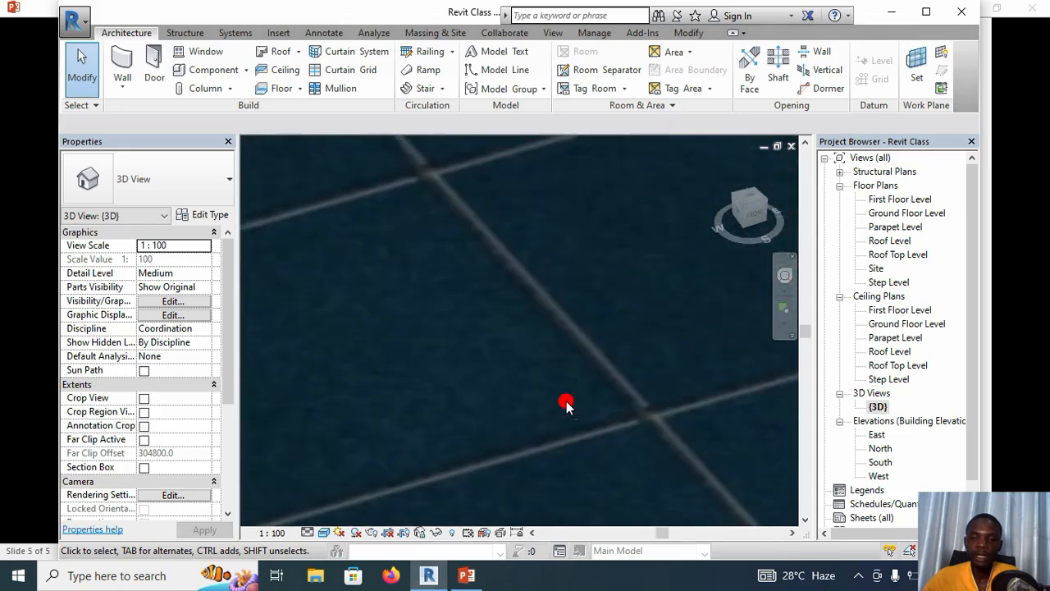
{"action": "scroll", "coordinate": [566, 403], "scroll_direction": "down", "scroll_amount": 8}
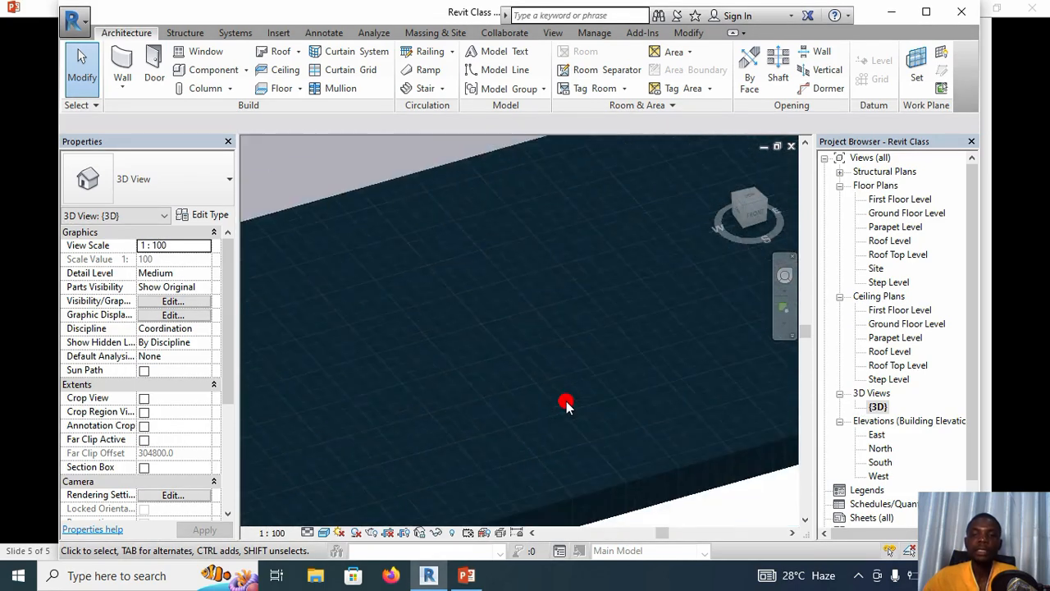
{"action": "scroll", "coordinate": [566, 404], "scroll_direction": "down", "scroll_amount": 10}
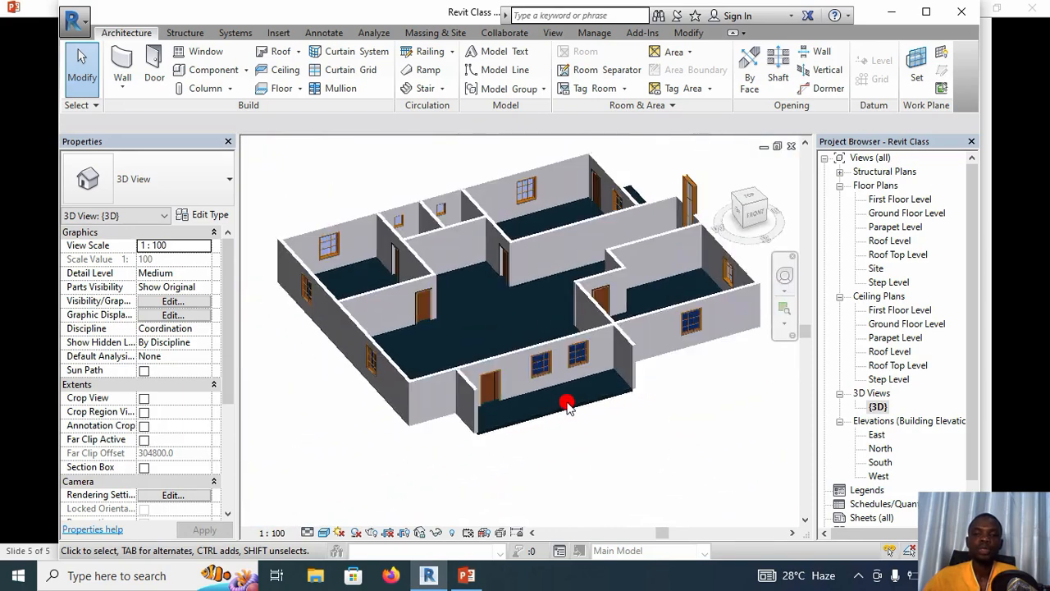
{"action": "middle_click_drag", "start_coordinate": [617, 438], "coordinate": [687, 422]}
{"action": "scroll", "coordinate": [647, 435], "scroll_direction": "down", "scroll_amount": 1}
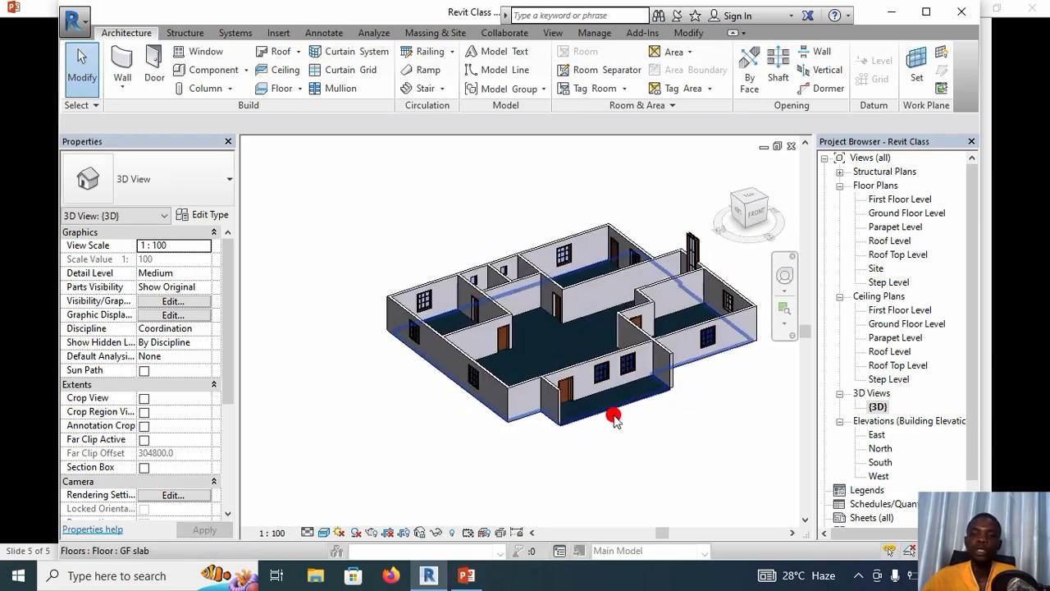
{"action": "scroll", "coordinate": [622, 411], "scroll_direction": "up", "scroll_amount": 2}
{"action": "middle_click_drag", "start_coordinate": [630, 463], "coordinate": [636, 468]}
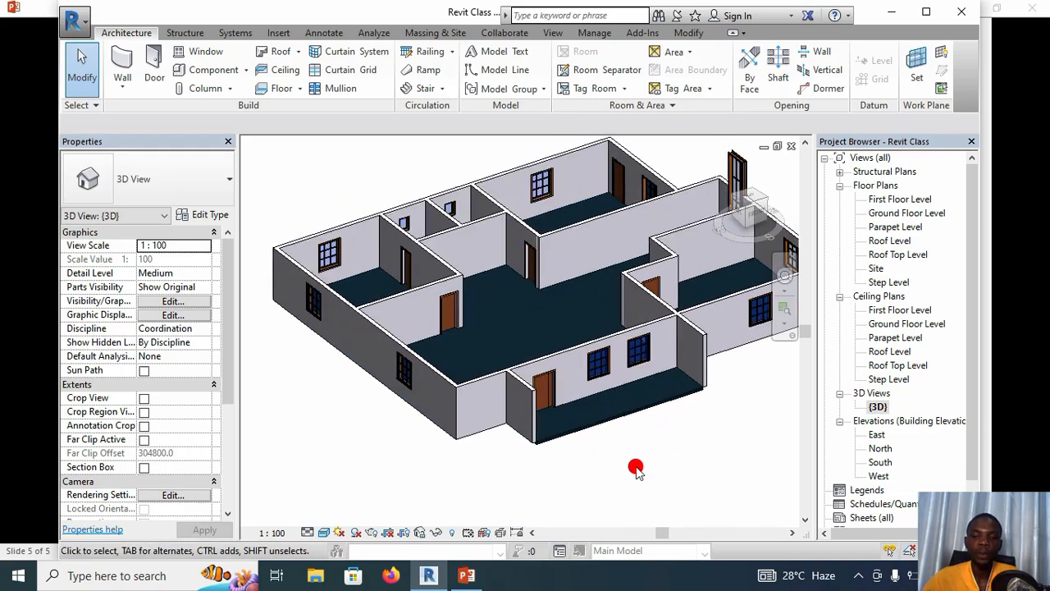
- Open the GF slab floor type's structure material and bring up the appearance library to replace its finish
{"action": "left_click", "coordinate": [624, 420]}
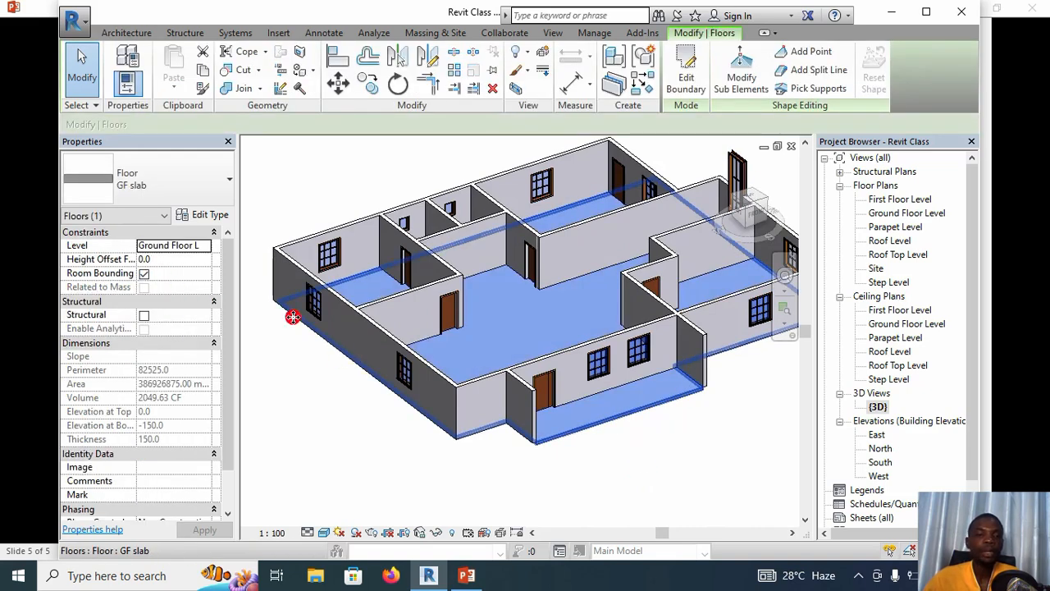
{"action": "left_click", "coordinate": [210, 218]}
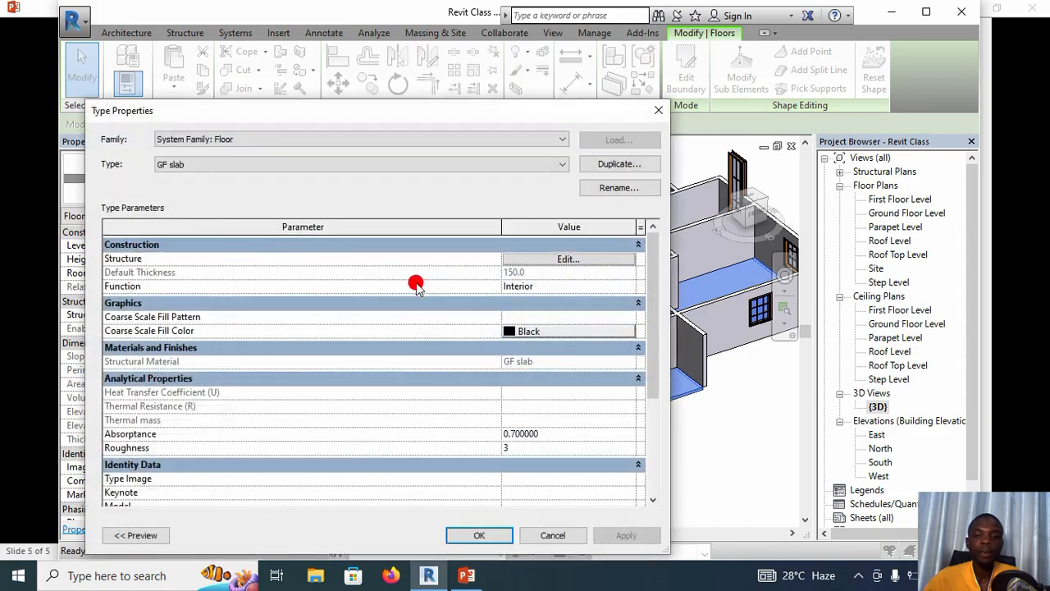
{"action": "left_click", "coordinate": [565, 261]}
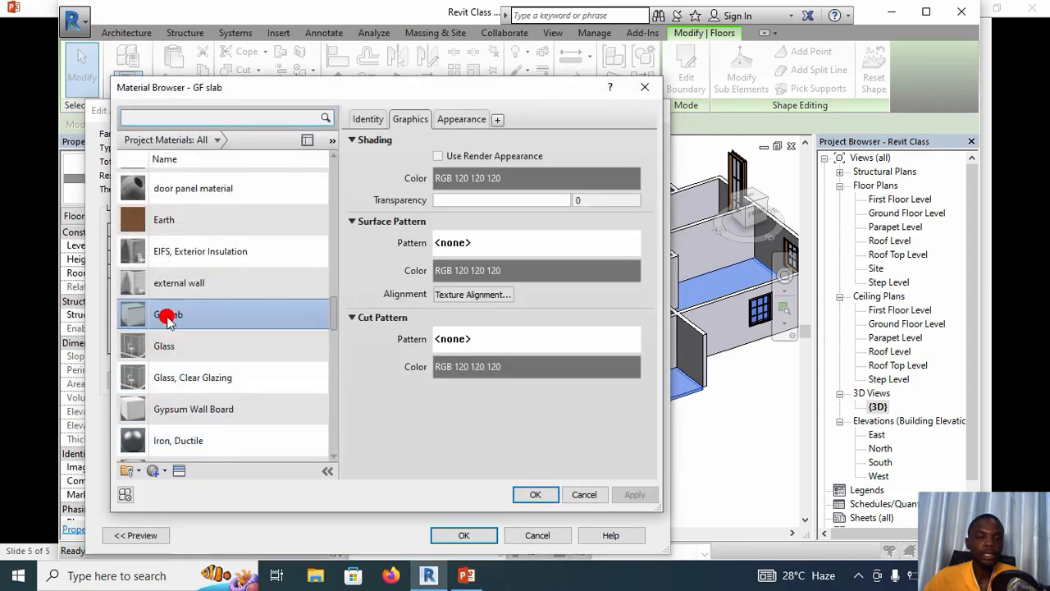
{"action": "scroll", "coordinate": [189, 447], "scroll_direction": "down", "scroll_amount": 1}
{"action": "left_click", "coordinate": [178, 471]}
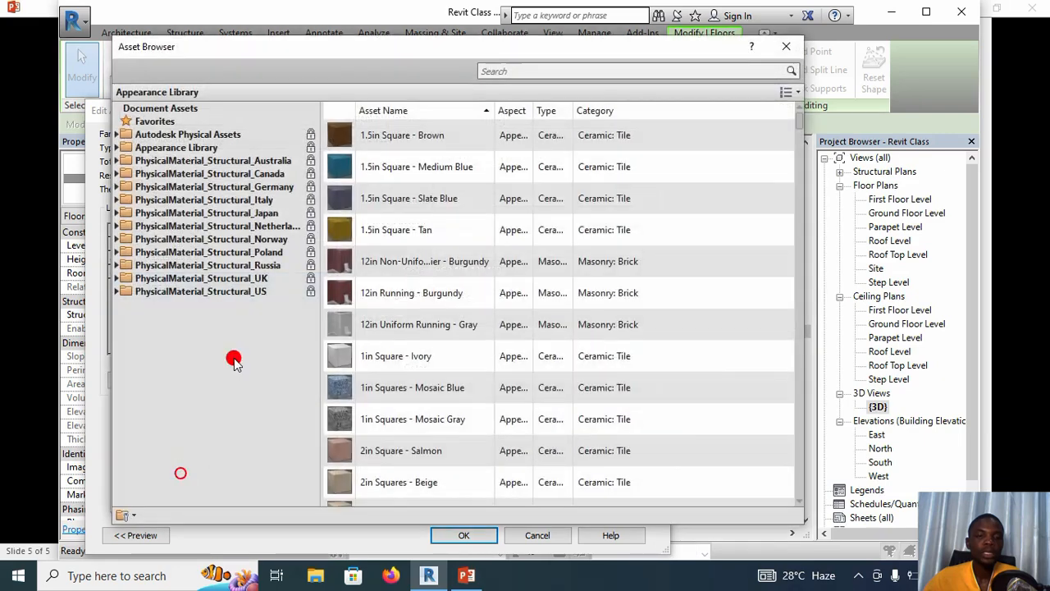
- Replace the GF slab material's appearance with Marble - Beige Grid from the Flooring: Stone library and apply it to the floor type
{"action": "left_click", "coordinate": [116, 147]}
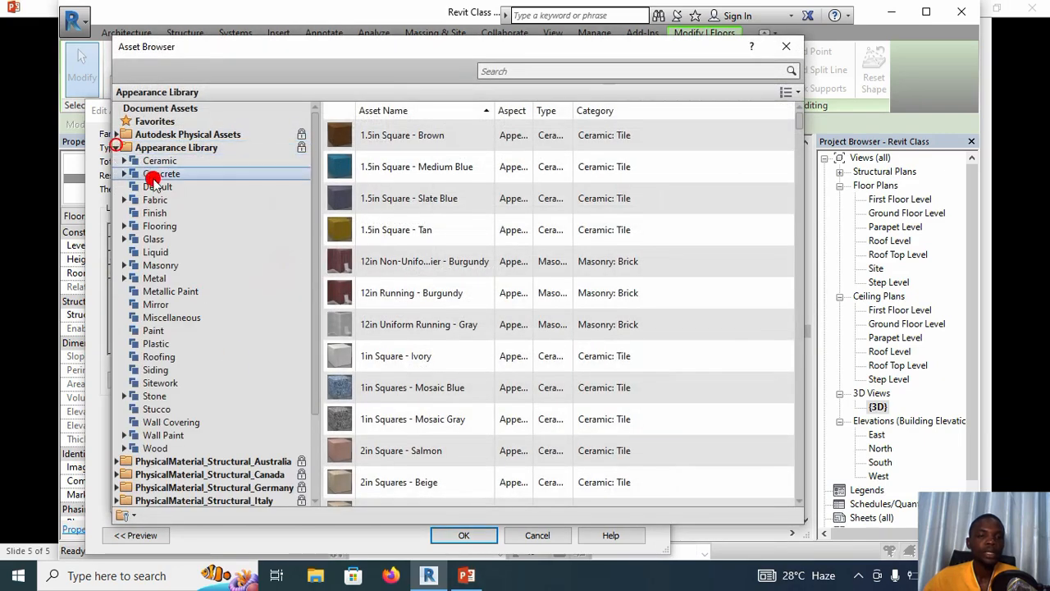
{"action": "left_click", "coordinate": [124, 229]}
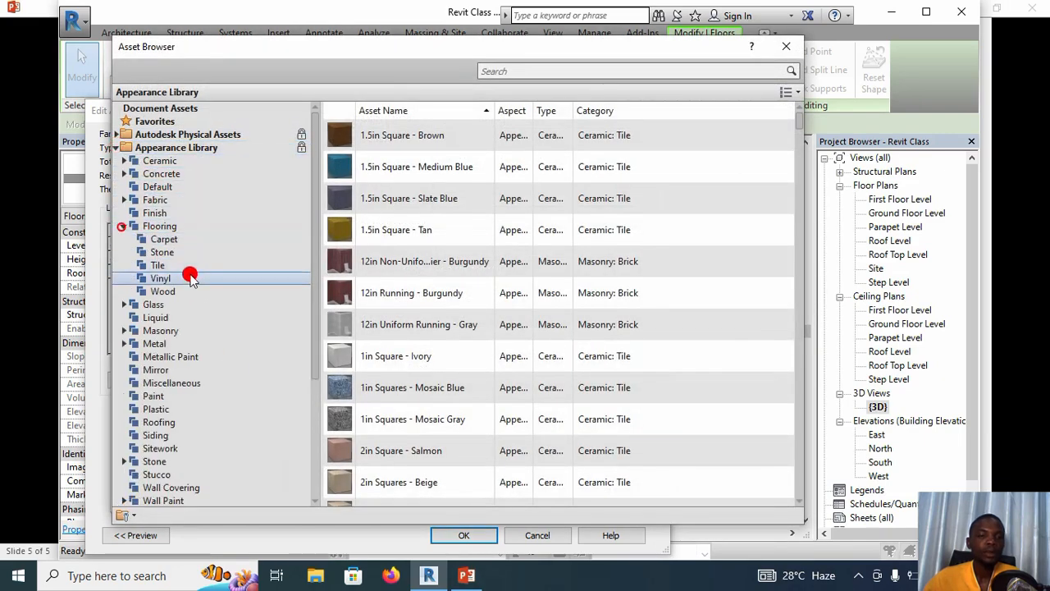
{"action": "left_click", "coordinate": [188, 266]}
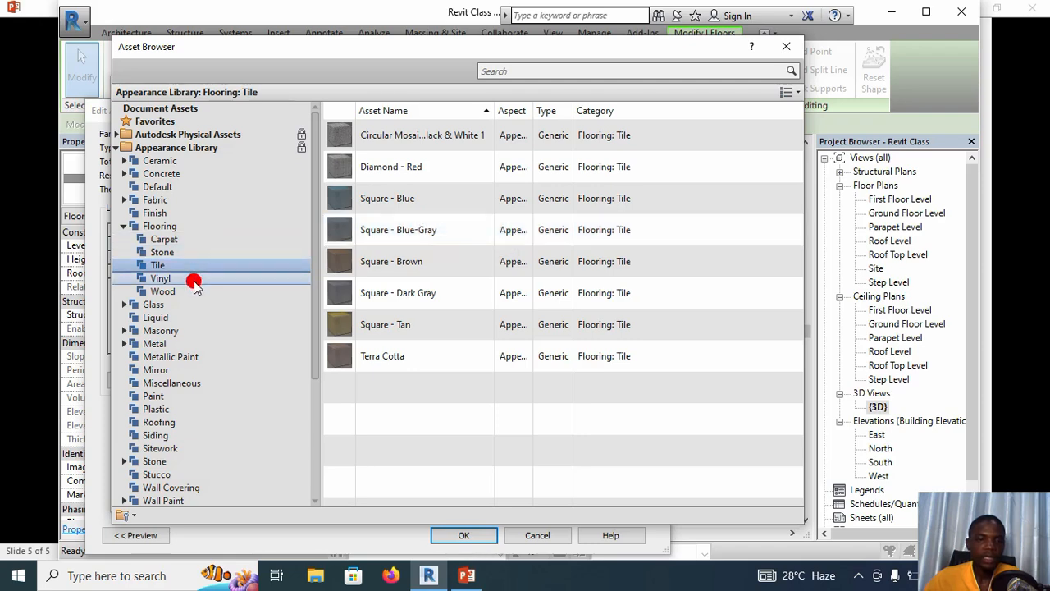
{"action": "left_click", "coordinate": [193, 252]}
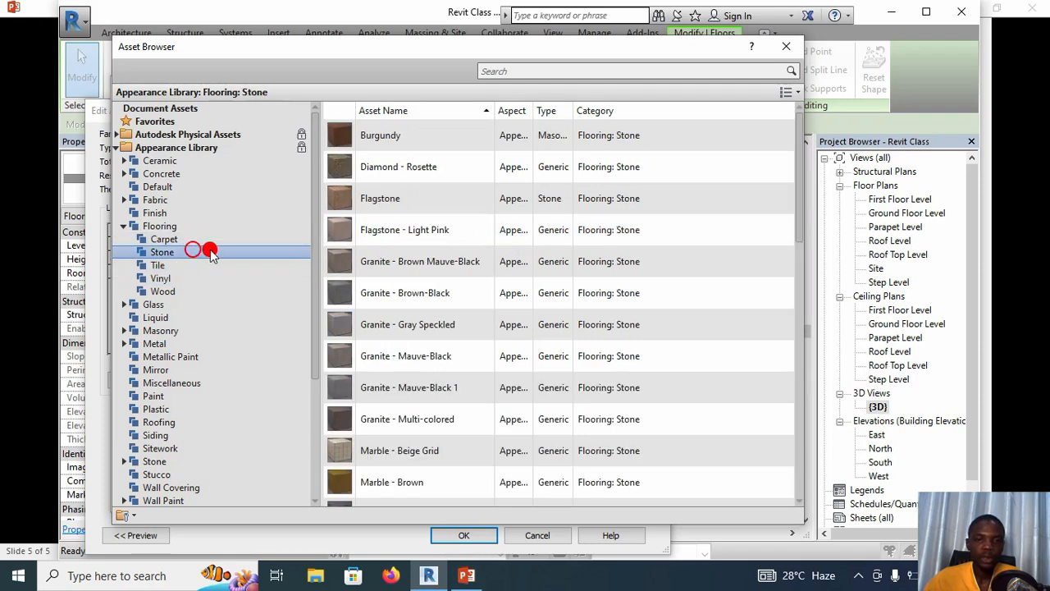
{"action": "scroll", "coordinate": [393, 263], "scroll_direction": "down", "scroll_amount": 2}
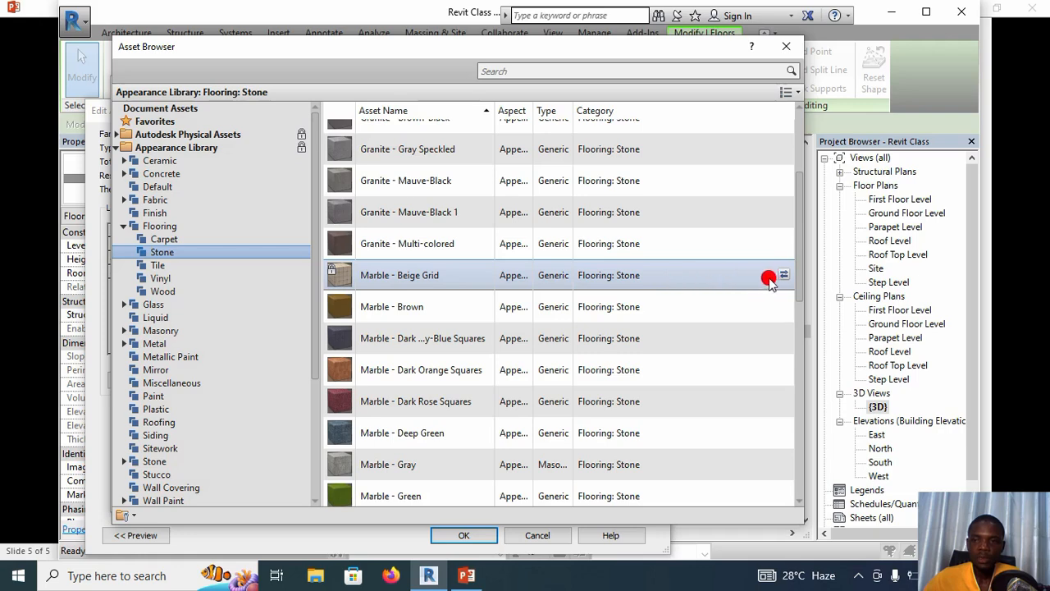
{"action": "double_click", "coordinate": [661, 277]}
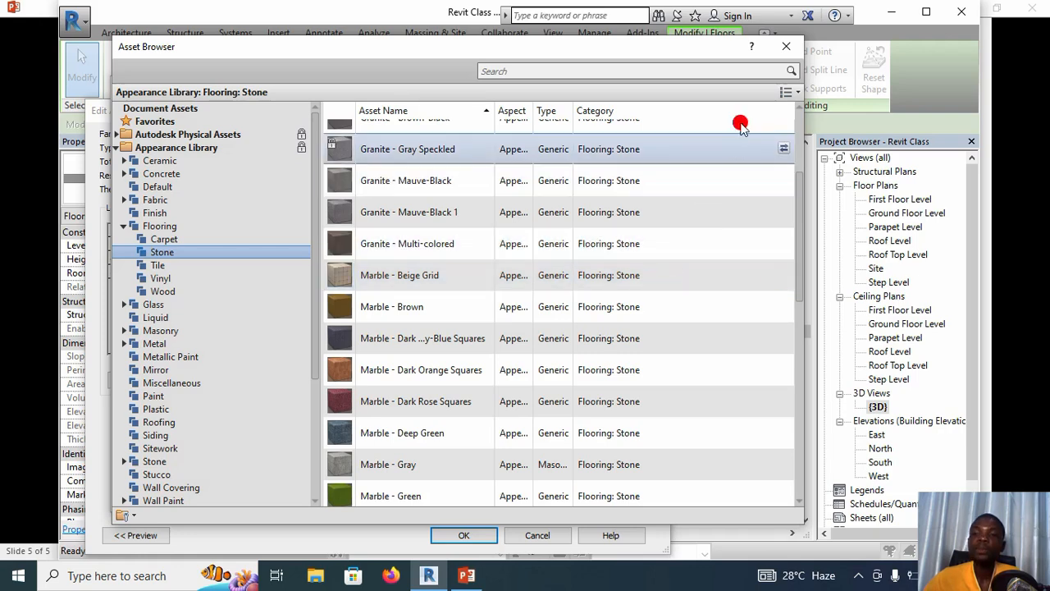
{"action": "left_click", "coordinate": [787, 46]}
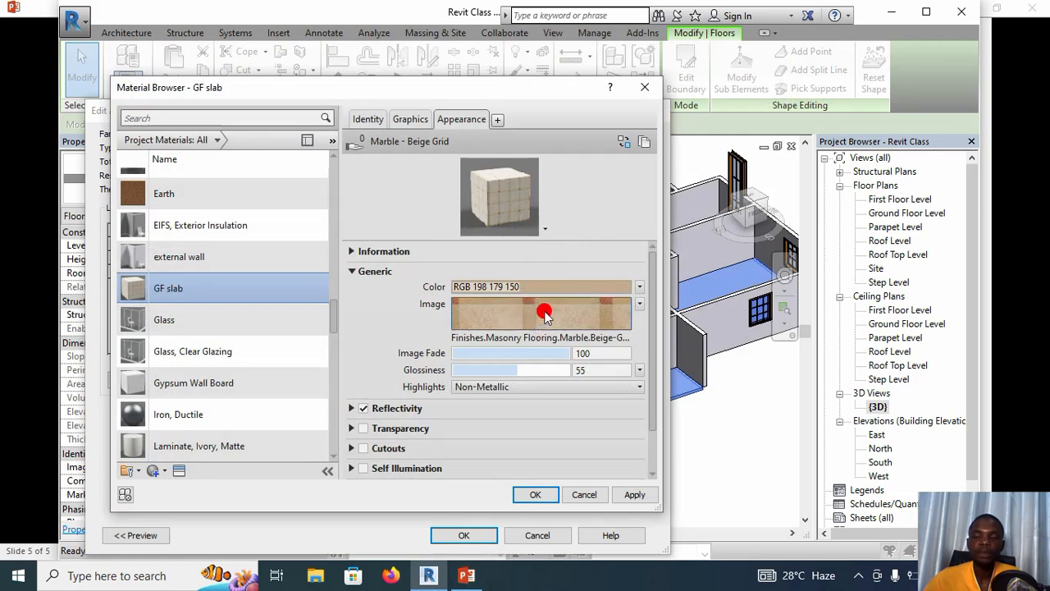
{"action": "left_click", "coordinate": [539, 495]}
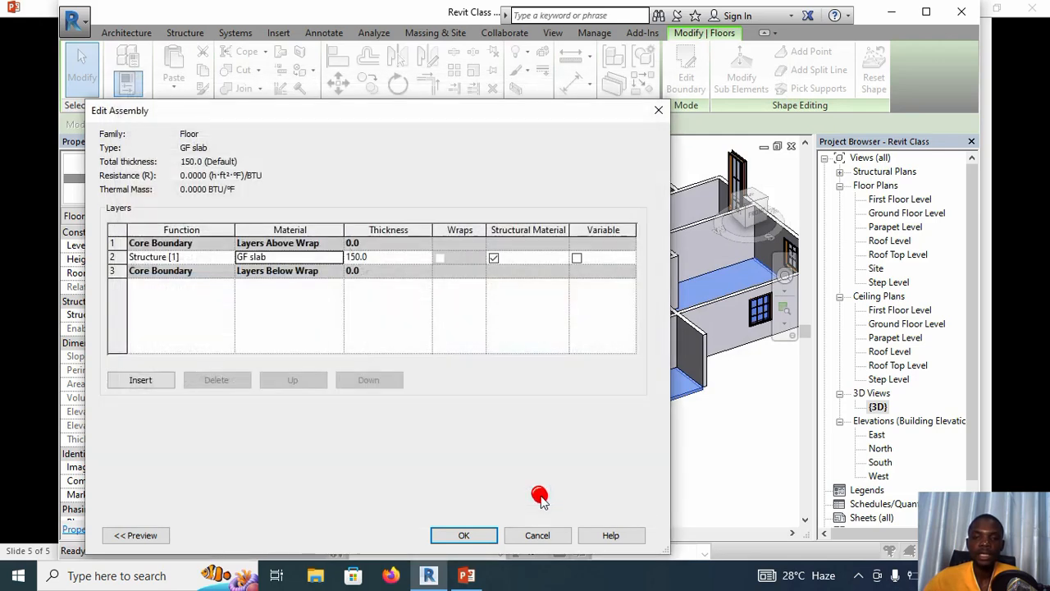
{"action": "left_click", "coordinate": [478, 532]}
{"action": "left_click", "coordinate": [479, 535]}
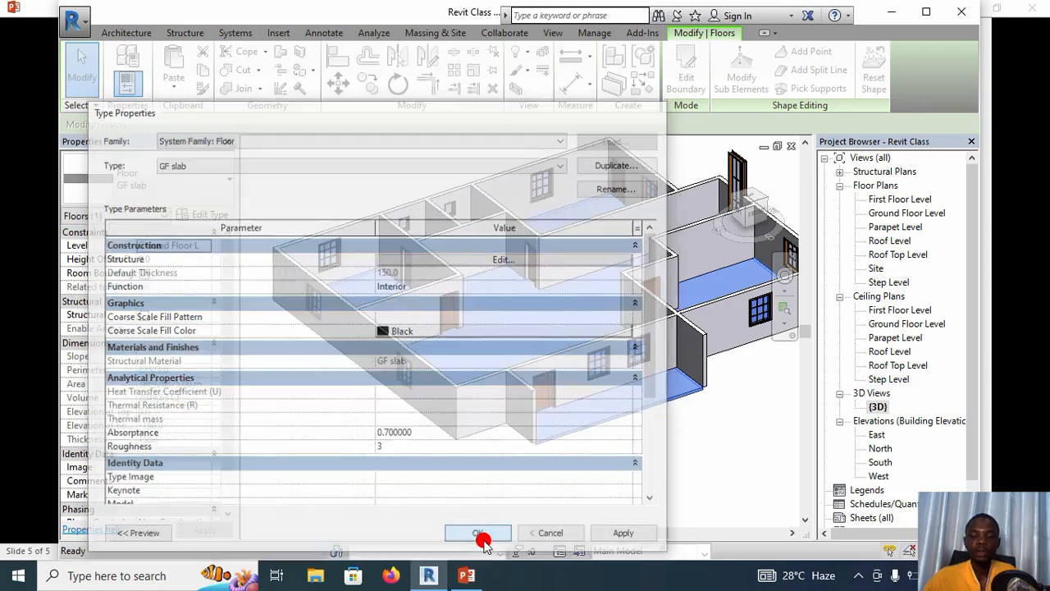
{"action": "left_click", "coordinate": [544, 476]}
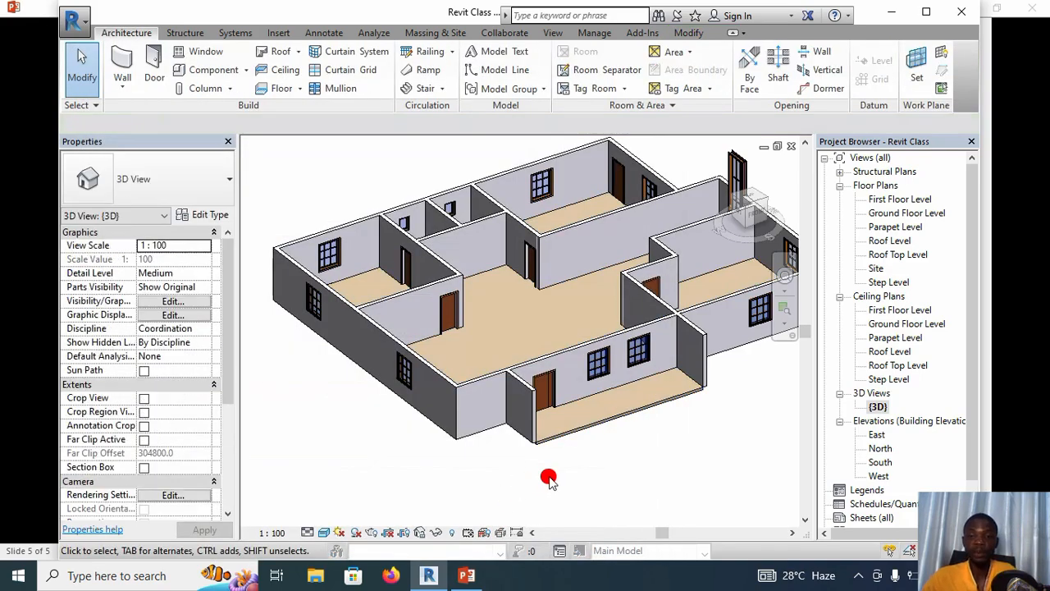
- Examine the floor's marble grid pattern up close and the slab's coverage of the rooms, recess and porch from several sides
{"action": "scroll", "coordinate": [622, 408], "scroll_direction": "up", "scroll_amount": 4}
{"action": "scroll", "coordinate": [622, 407], "scroll_direction": "up", "scroll_amount": 5}
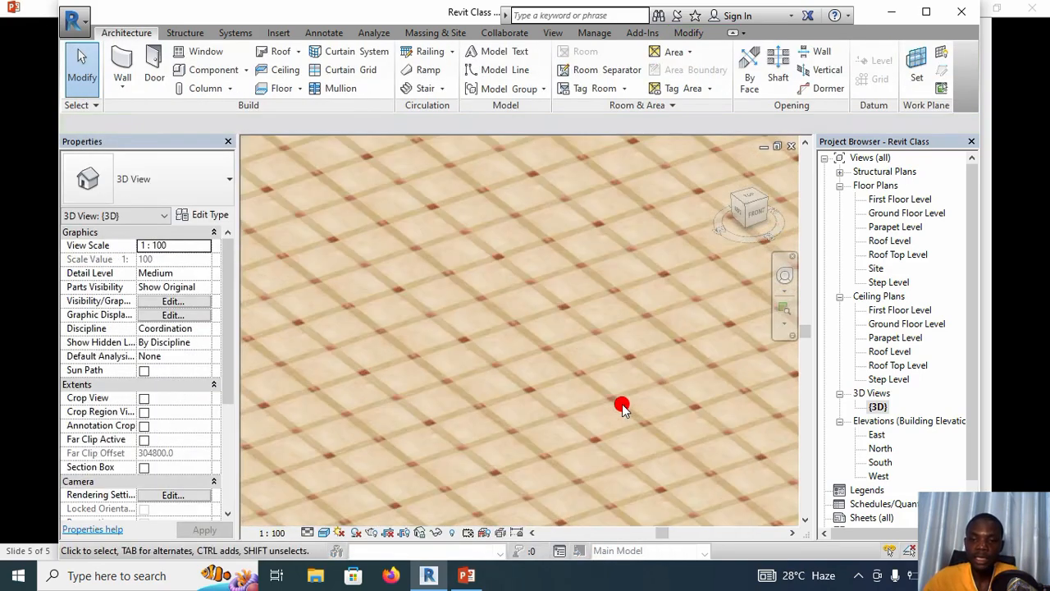
{"action": "scroll", "coordinate": [622, 408], "scroll_direction": "down", "scroll_amount": 6}
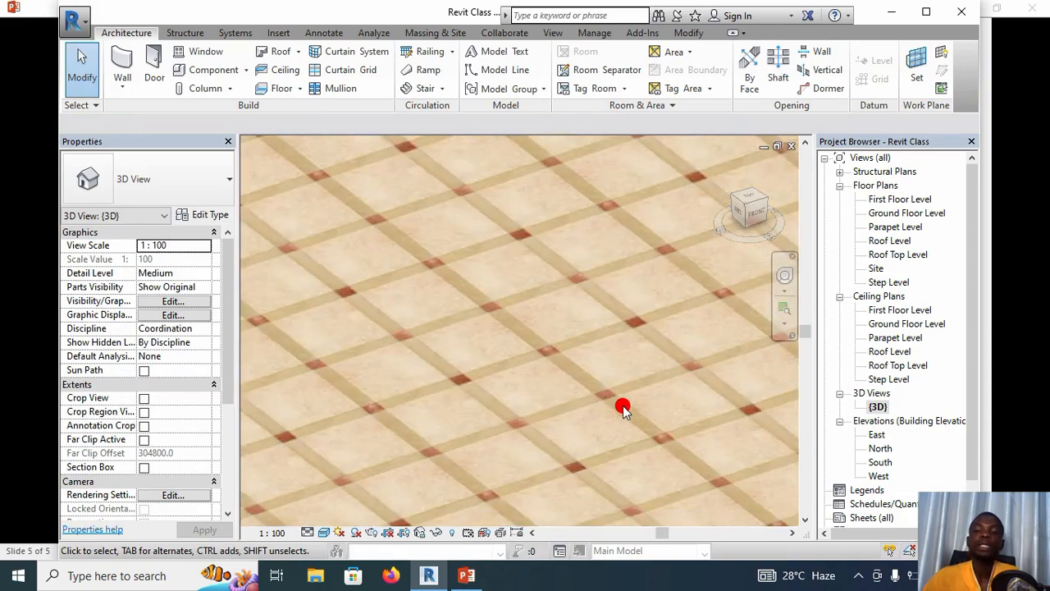
{"action": "scroll", "coordinate": [622, 407], "scroll_direction": "down", "scroll_amount": 6}
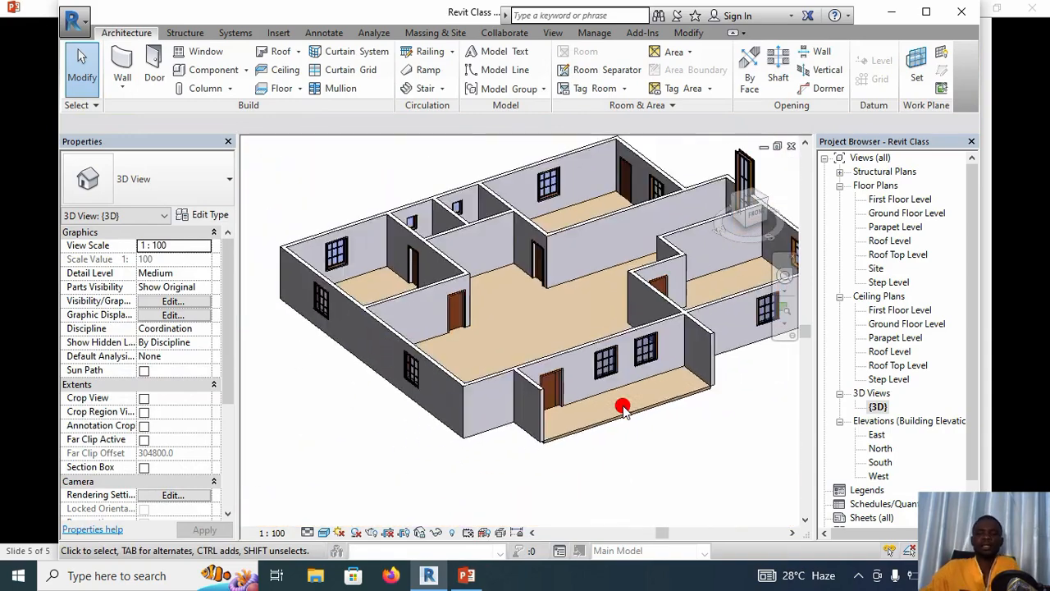
{"action": "scroll", "coordinate": [603, 440], "scroll_direction": "down", "scroll_amount": 1}
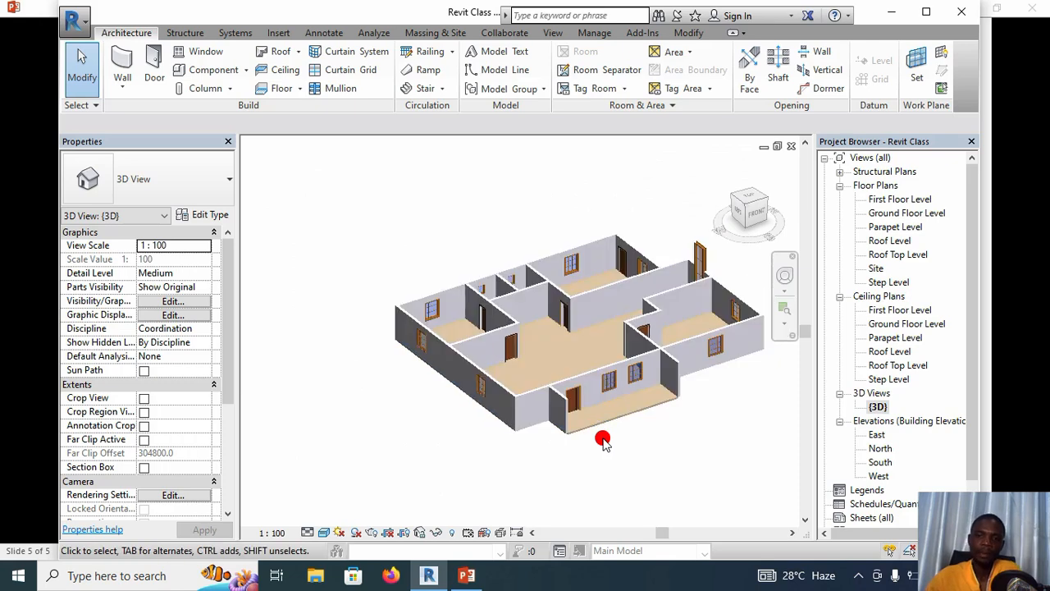
{"action": "middle_click_drag", "start_coordinate": [603, 442], "coordinate": [525, 437]}
{"action": "mouse_move", "coordinate": [602, 440]}
{"action": "middle_mouse_down", "text": "shift"}
{"action": "mouse_move", "coordinate": [476, 455]}
{"action": "mouse_move", "coordinate": [566, 455]}
{"action": "mouse_move", "coordinate": [492, 457]}
{"action": "mouse_move", "coordinate": [544, 465]}
{"action": "mouse_move", "coordinate": [685, 453]}
{"action": "middle_mouse_up", "text": "shift"}
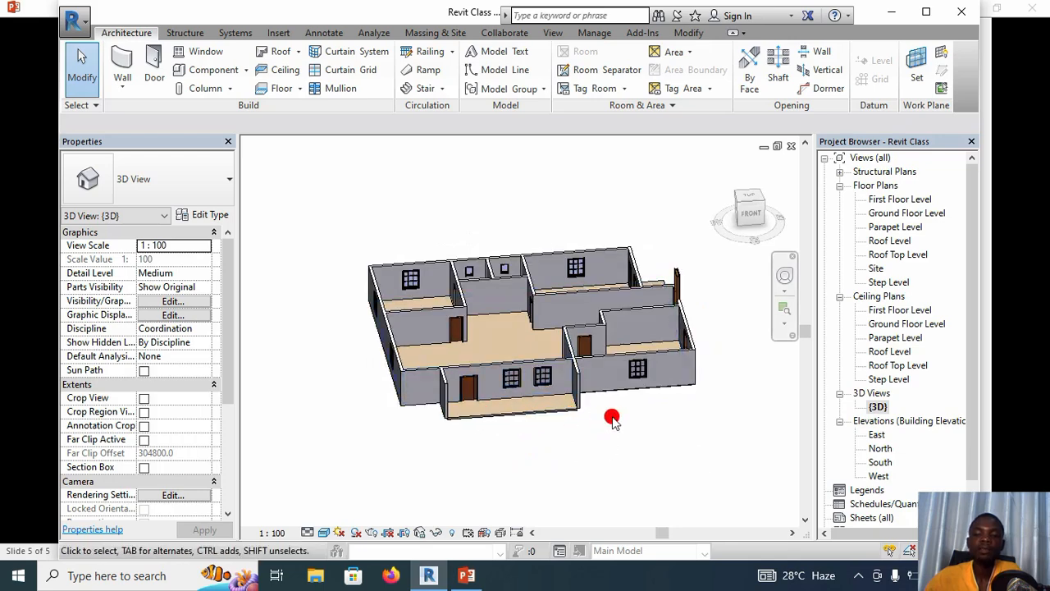
{"action": "scroll", "coordinate": [619, 416], "scroll_direction": "down", "scroll_amount": 1}
{"action": "middle_click_drag", "start_coordinate": [620, 416], "coordinate": [579, 462]}
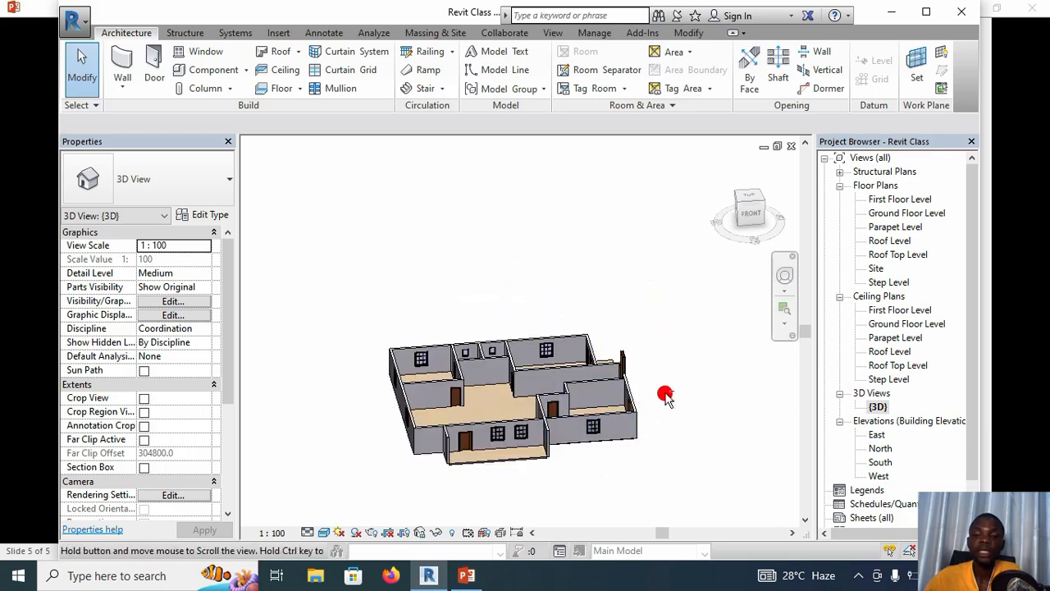
{"action": "middle_click_drag", "start_coordinate": [665, 395], "coordinate": [582, 434], "text": "shift"}
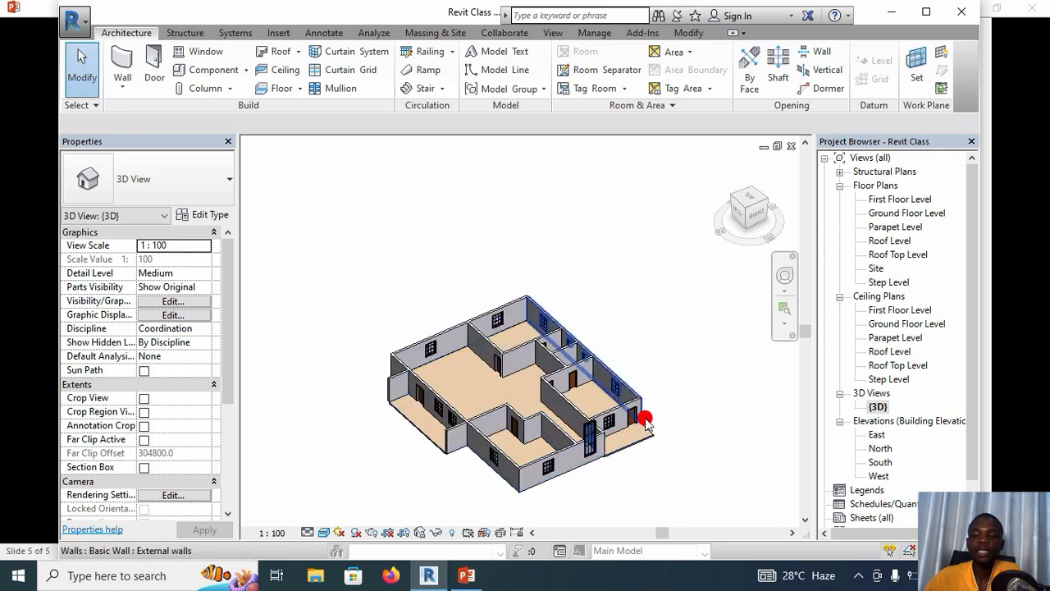
{"action": "middle_click_drag", "start_coordinate": [626, 469], "coordinate": [666, 475], "text": "shift"}
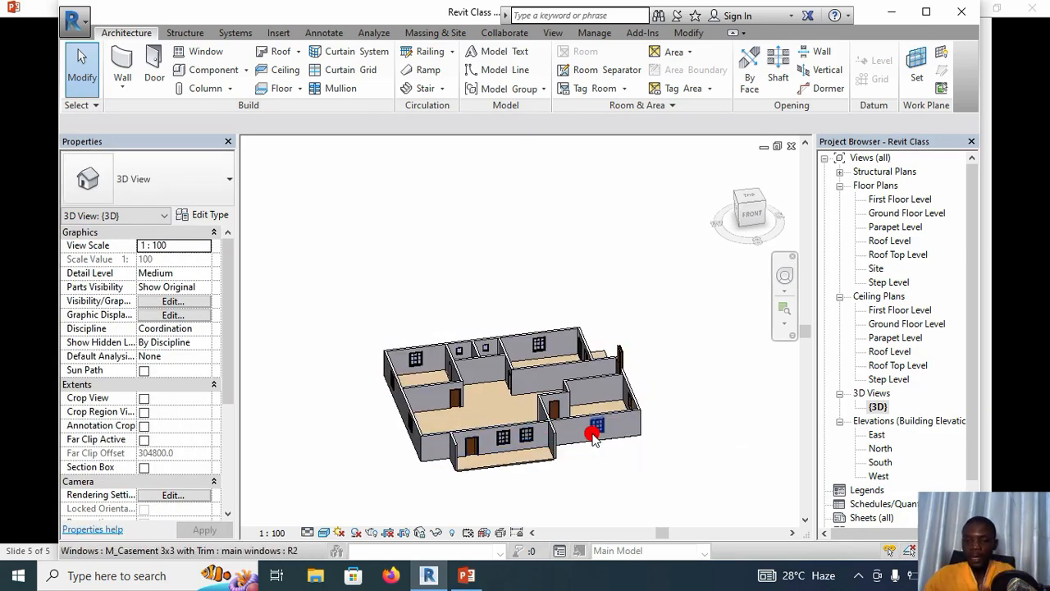
{"action": "scroll", "coordinate": [519, 413], "scroll_direction": "up", "scroll_amount": 2}
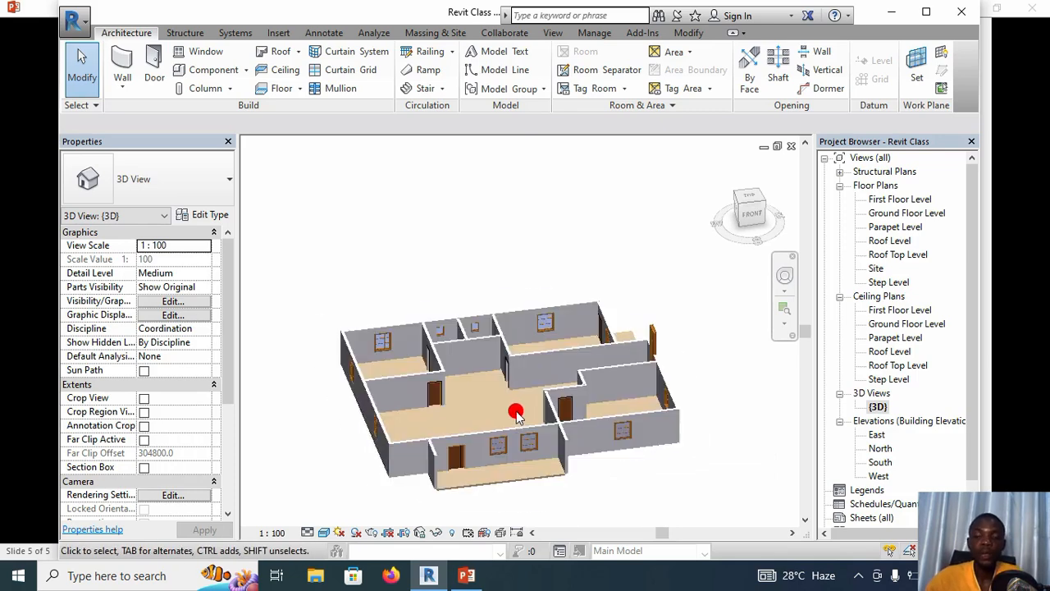
{"action": "scroll", "coordinate": [481, 403], "scroll_direction": "up", "scroll_amount": 3}
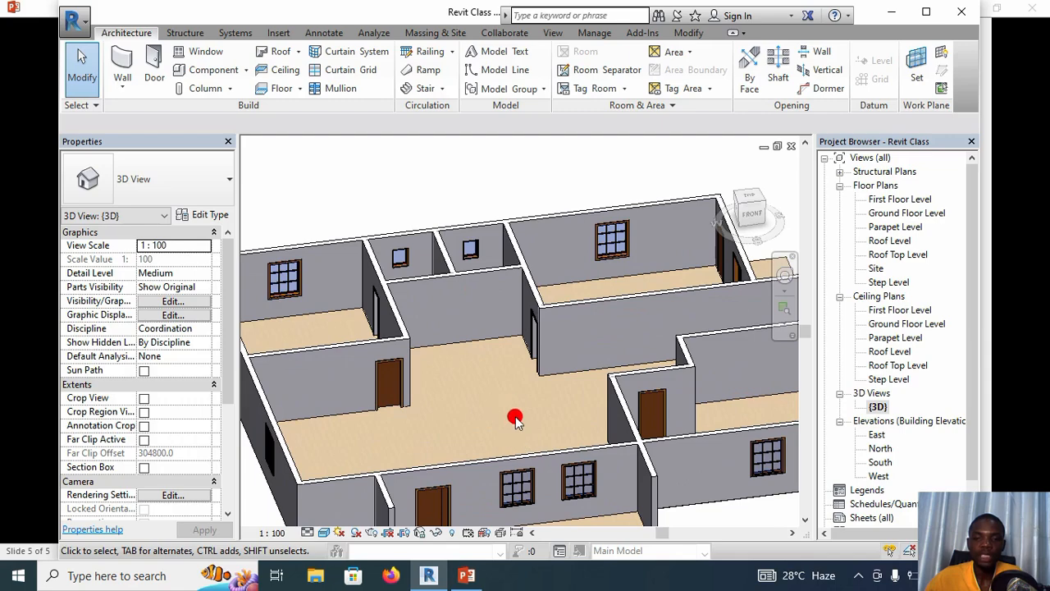
{"action": "mouse_move", "coordinate": [495, 434]}
{"action": "middle_mouse_down", "text": "shift"}
{"action": "mouse_move", "coordinate": [563, 439]}
{"action": "mouse_move", "coordinate": [495, 448]}
{"action": "middle_mouse_up", "text": "shift"}
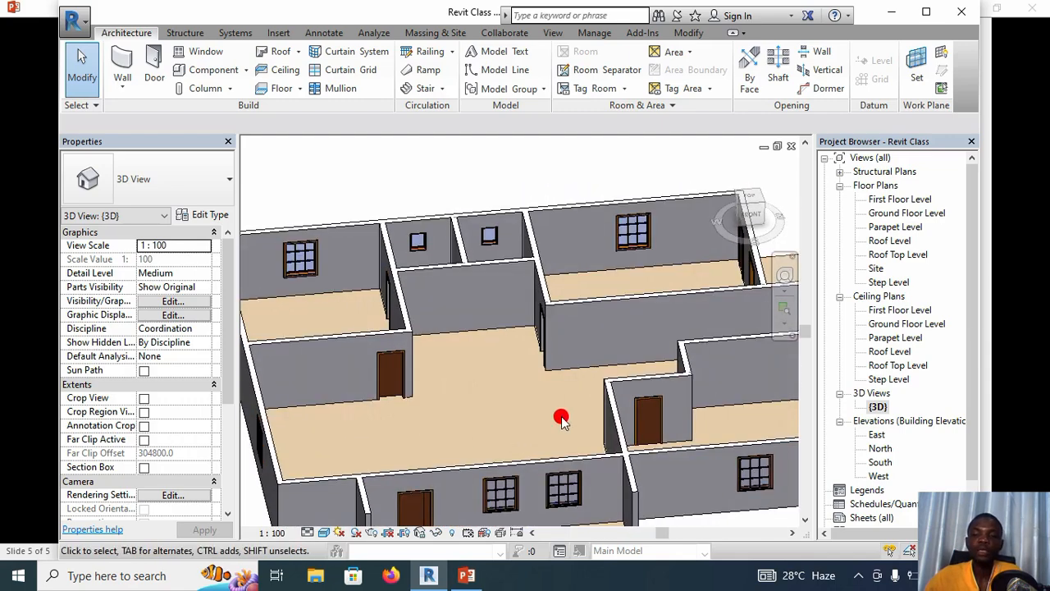
{"action": "scroll", "coordinate": [563, 421], "scroll_direction": "down", "scroll_amount": 2}
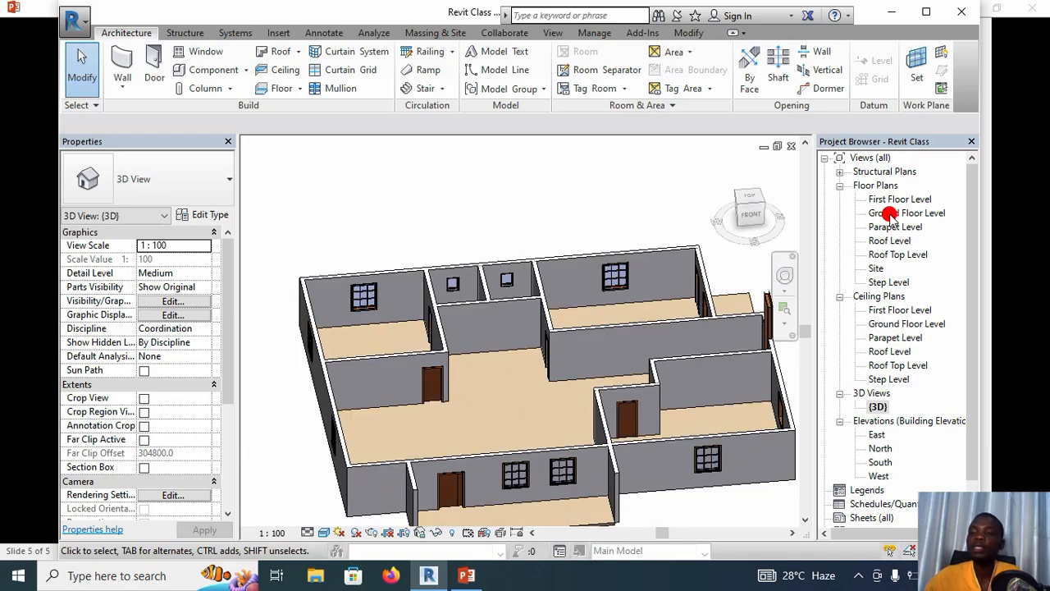
- Open the Ground Floor Level plan and browse to the revit library new folder to load a component family
{"action": "double_click", "coordinate": [891, 214]}
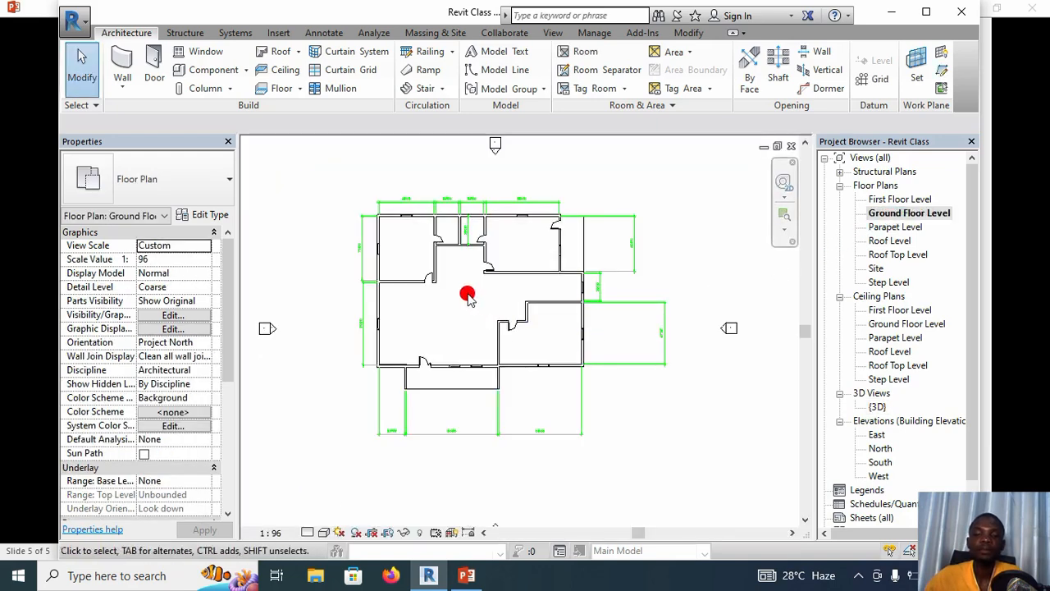
{"action": "scroll", "coordinate": [468, 298], "scroll_direction": "up", "scroll_amount": 3}
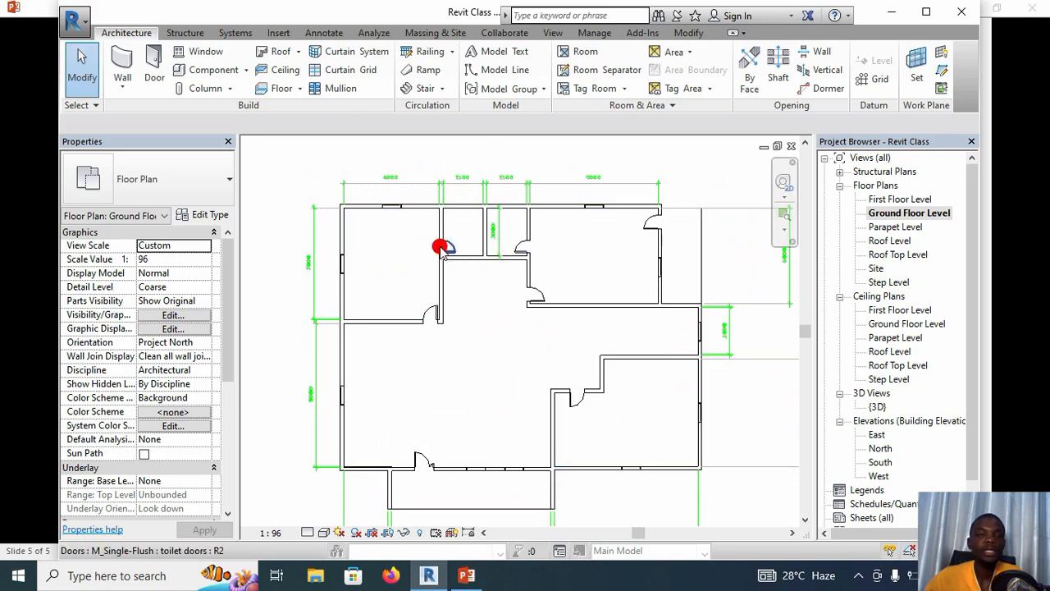
{"action": "left_click", "coordinate": [205, 70]}
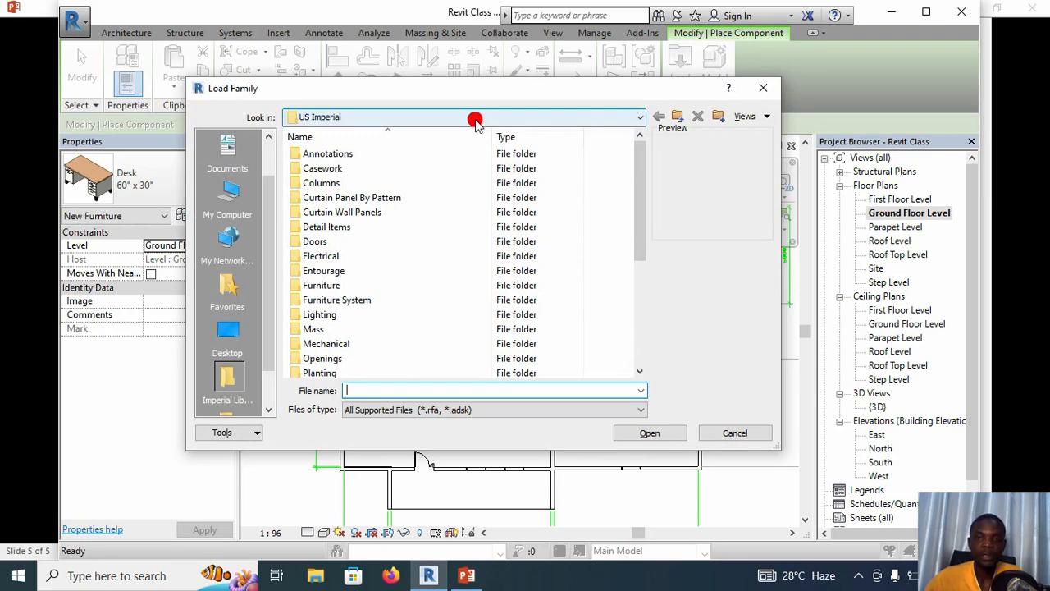
{"action": "left_click", "coordinate": [475, 119]}
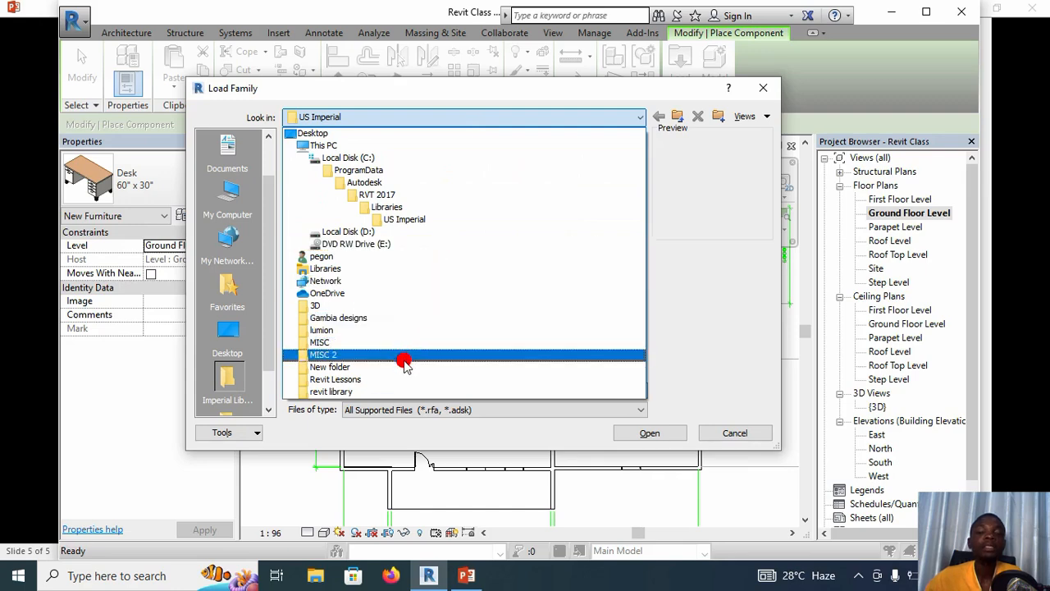
{"action": "left_click", "coordinate": [362, 395]}
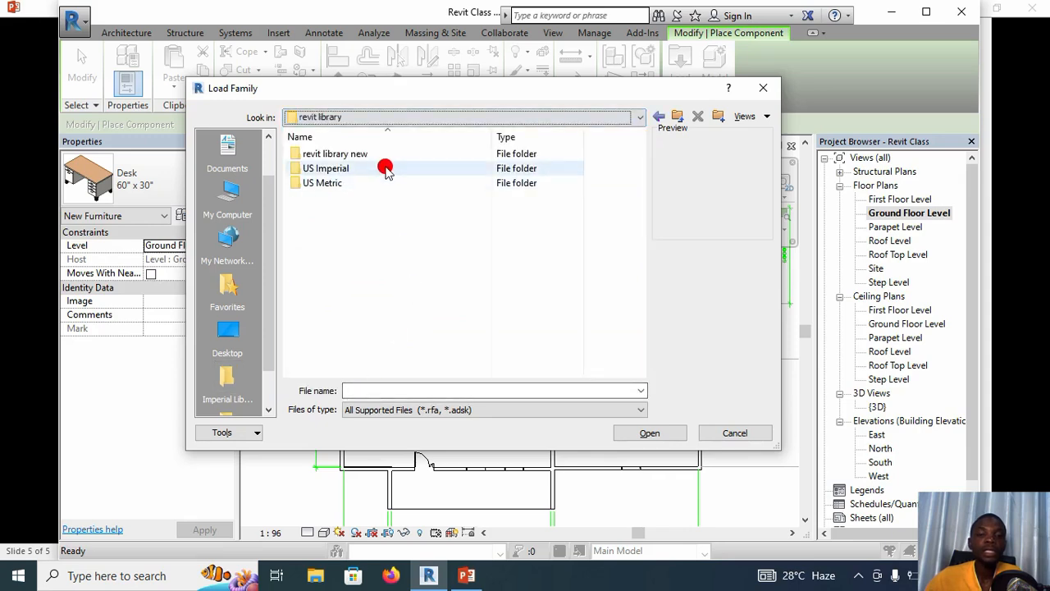
{"action": "double_click", "coordinate": [394, 156]}
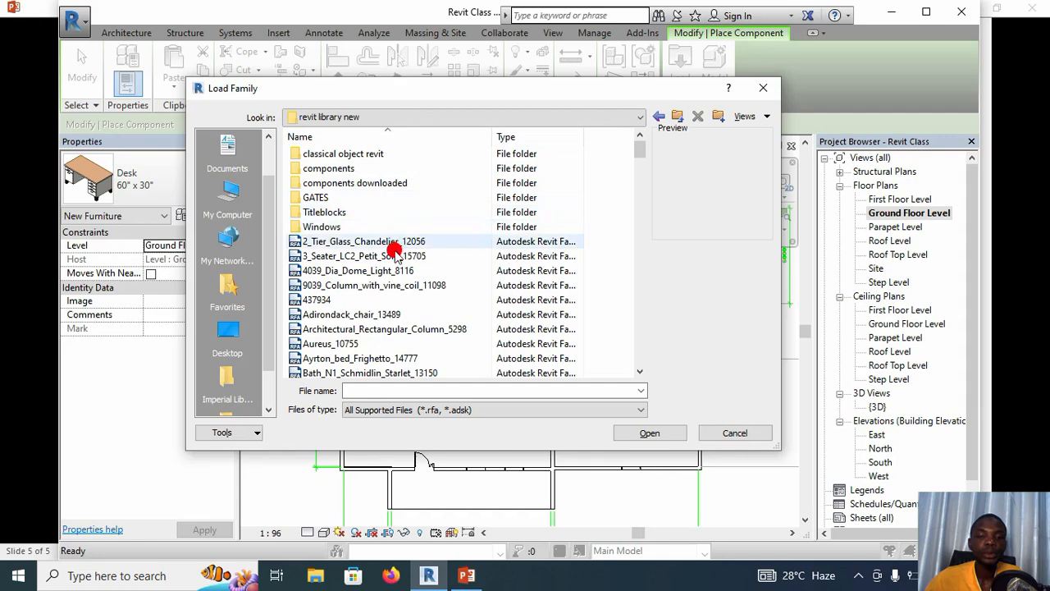
- Load the Bed_150x200_cm_16660 family from the folder for placement
{"action": "scroll", "coordinate": [390, 251], "scroll_direction": "down", "scroll_amount": 1}
{"action": "scroll", "coordinate": [392, 267], "scroll_direction": "down", "scroll_amount": 1}
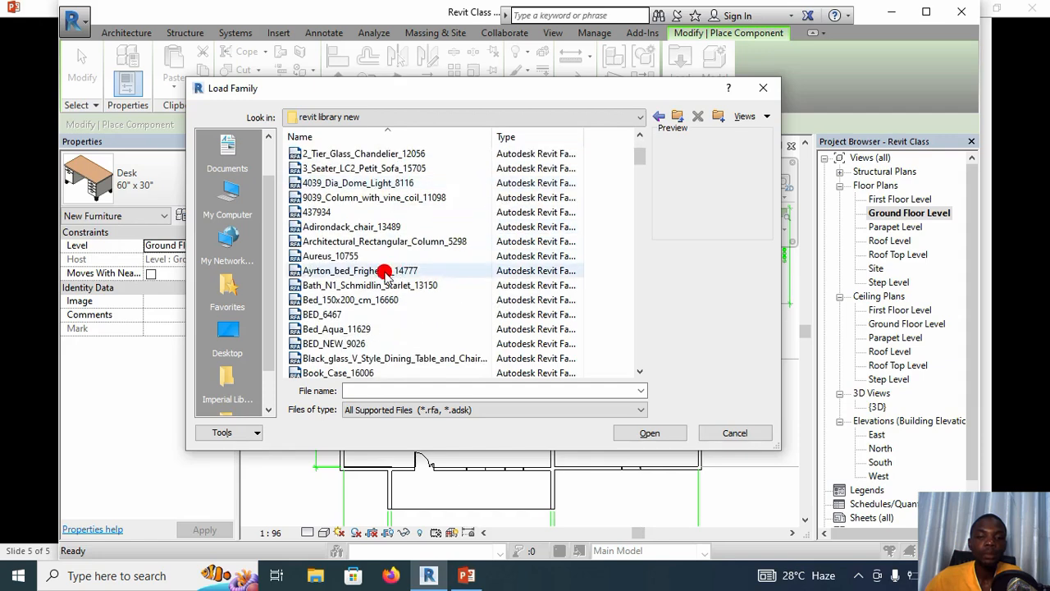
{"action": "left_click", "coordinate": [373, 301]}
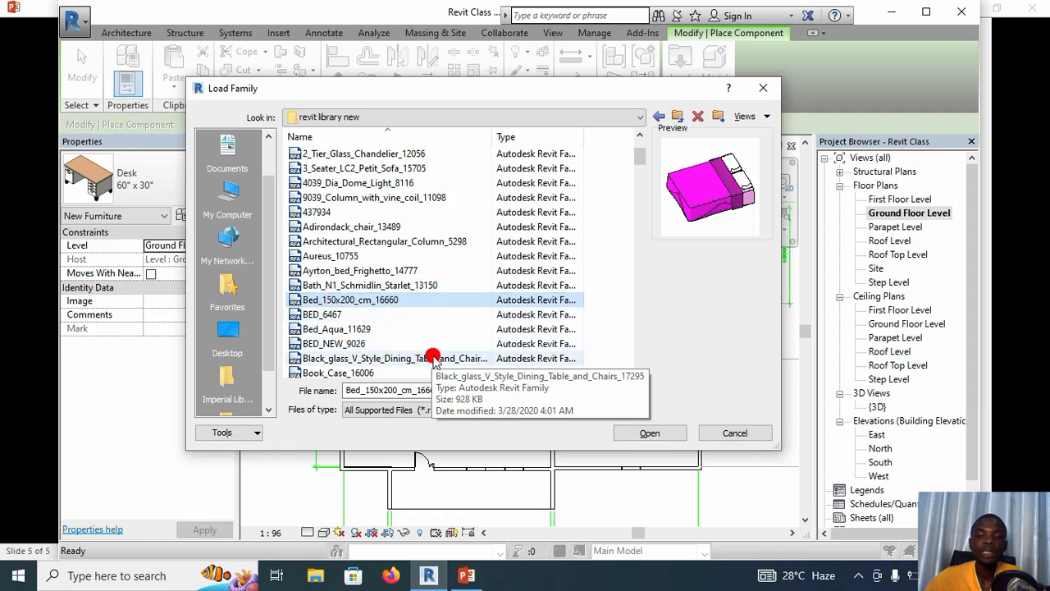
{"action": "left_click", "coordinate": [638, 432]}
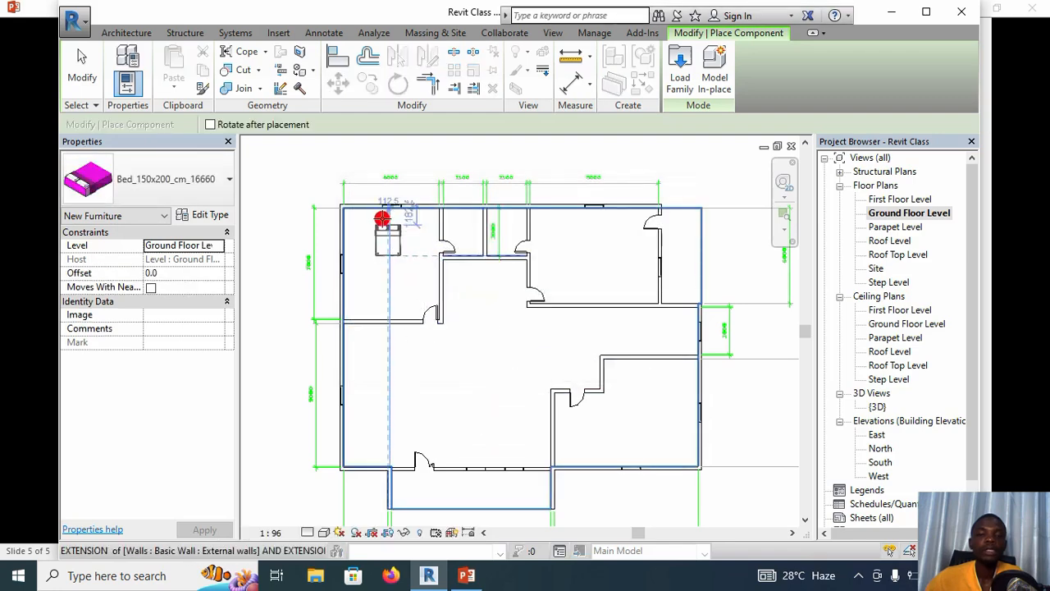
- Examine the bed type's pillow and bed sheet materials, including the Lower Bed Sheet material, without changing them
{"action": "left_click", "coordinate": [207, 215]}
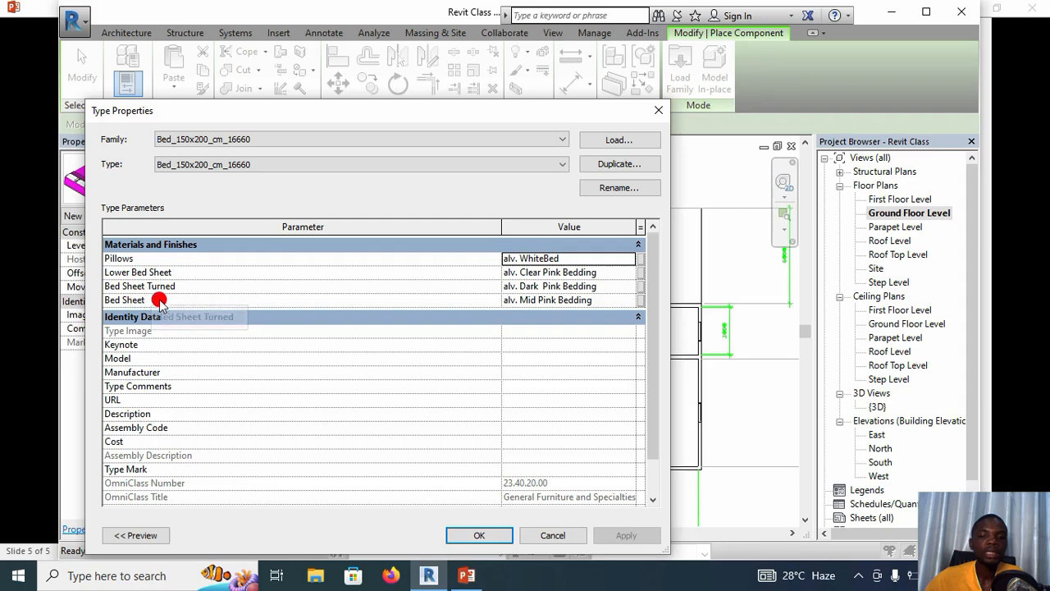
{"action": "left_click", "coordinate": [556, 272]}
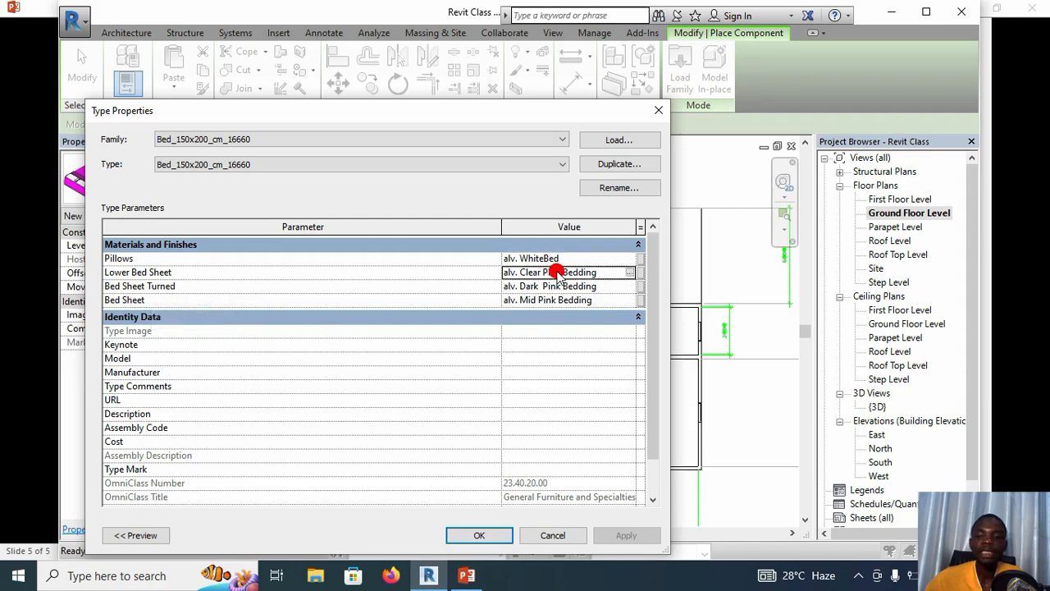
{"action": "left_click", "coordinate": [633, 274]}
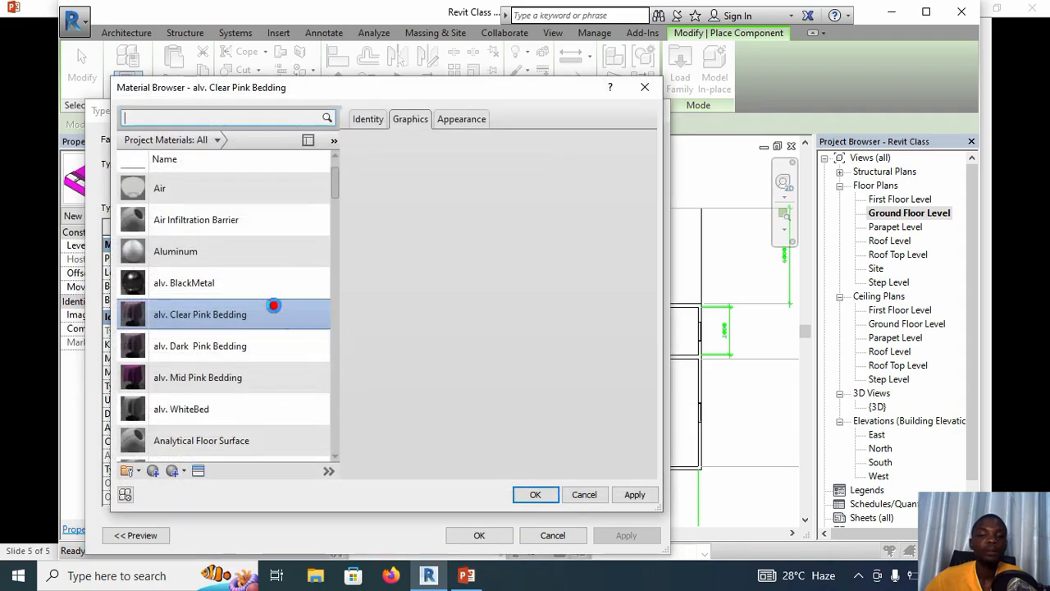
{"action": "left_click", "coordinate": [647, 89]}
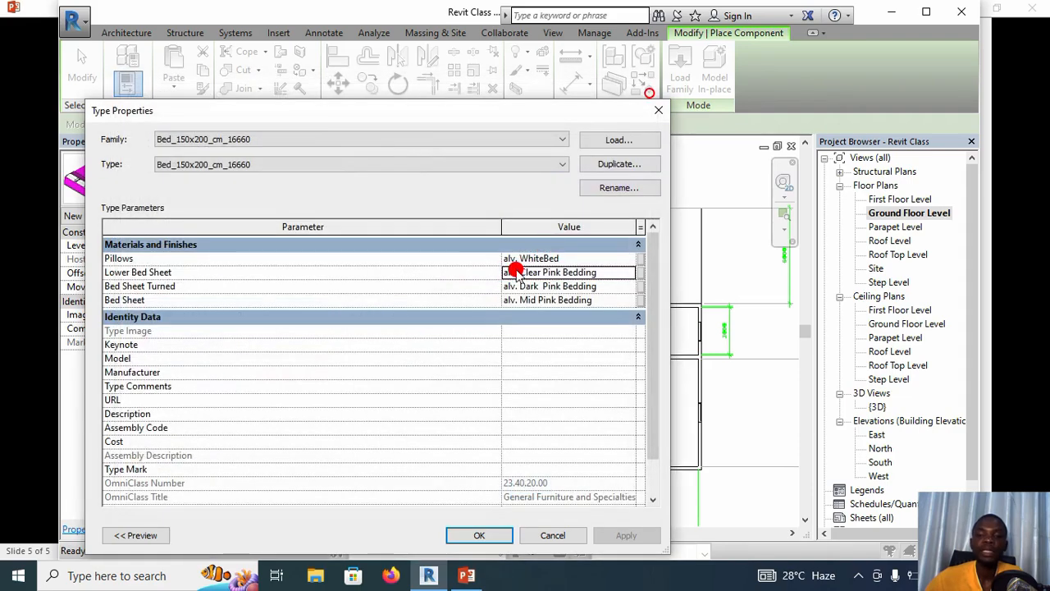
{"action": "left_click", "coordinate": [658, 110]}
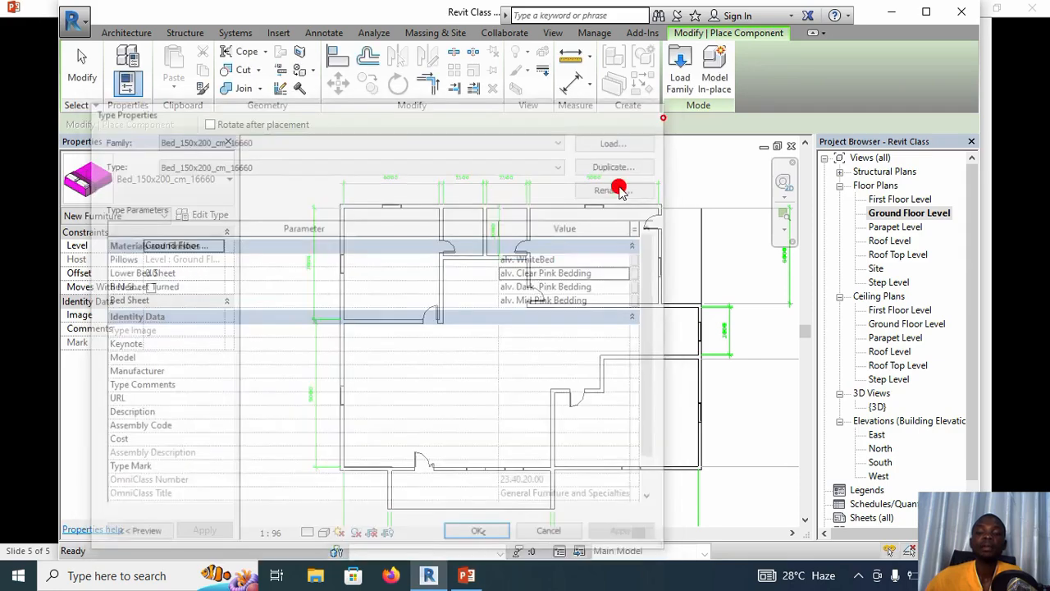
- Place a bed in the upper-left bedroom's outer corner, 600 mm from the top wall and 5000 mm from the right wall
{"action": "scroll", "coordinate": [384, 253], "scroll_direction": "up", "scroll_amount": 3}
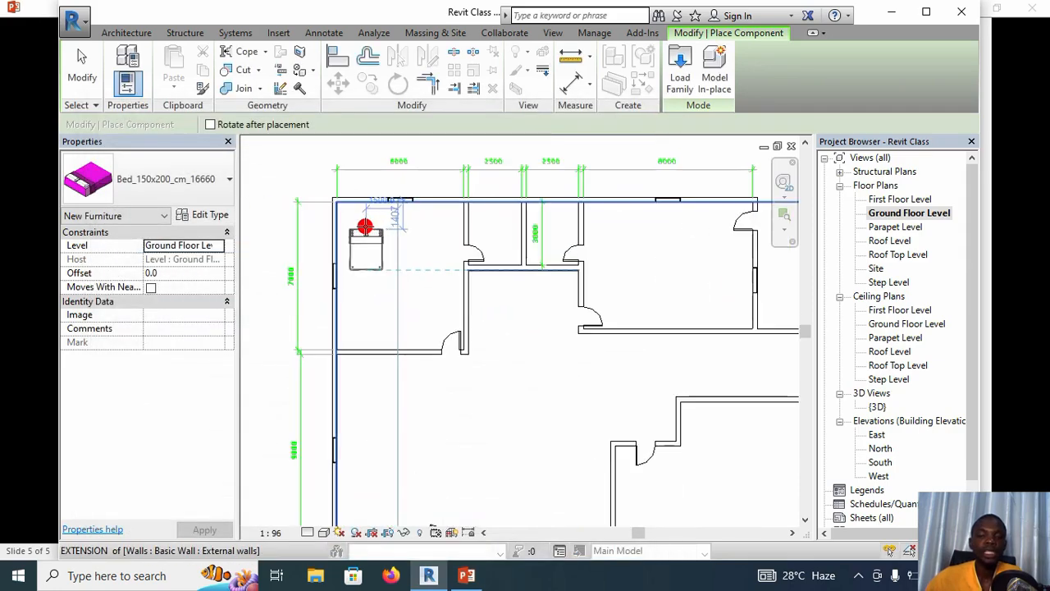
{"action": "scroll", "coordinate": [388, 222], "scroll_direction": "up", "scroll_amount": 4}
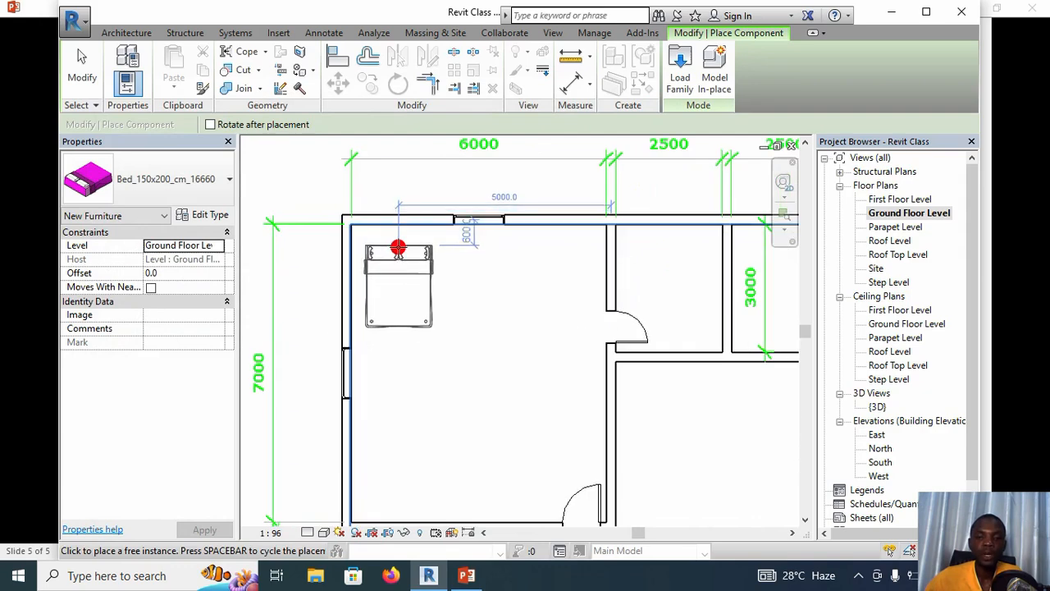
{"action": "left_click", "coordinate": [398, 246]}
{"action": "scroll", "coordinate": [445, 310], "scroll_direction": "down", "scroll_amount": 5}
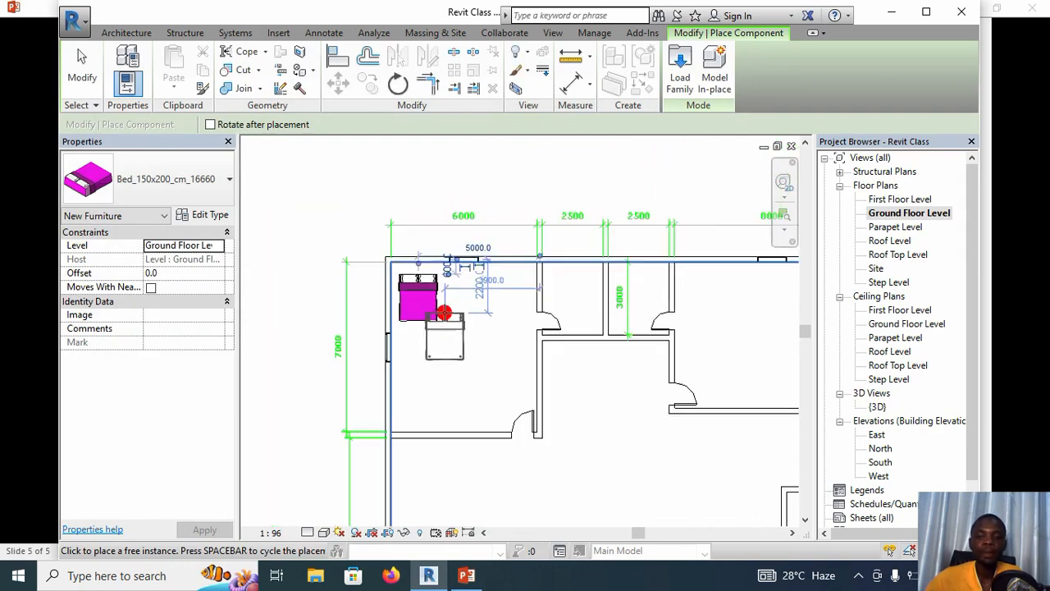
- Place a second bed rotated with its head towards the right wall of the 8000 mm bedroom, 500 mm from it and 1300 mm above the lower wall
{"action": "middle_click_drag", "start_coordinate": [633, 317], "coordinate": [535, 280]}
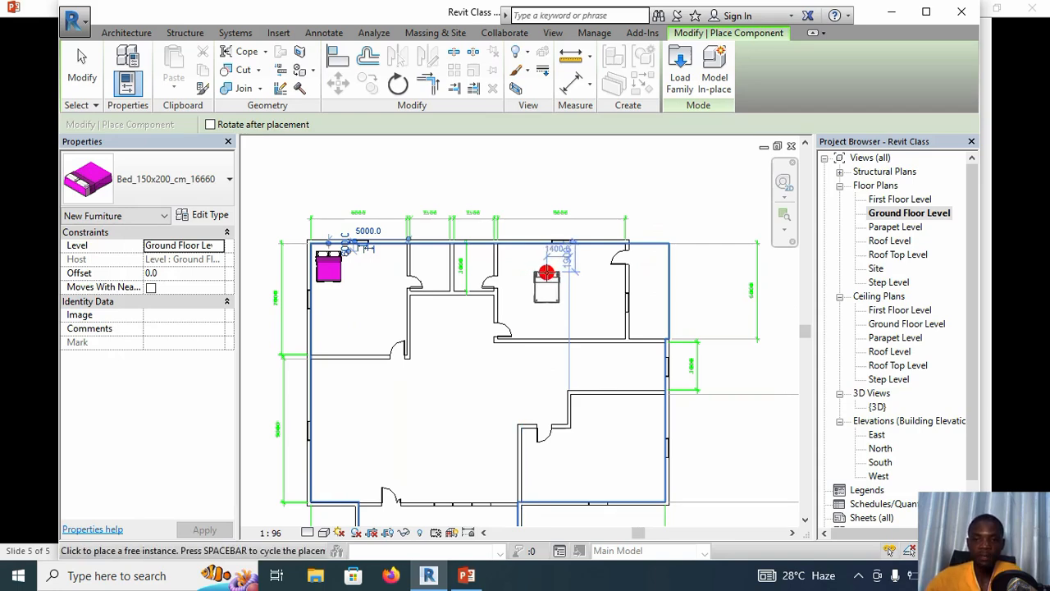
{"action": "key", "text": "space"}
{"action": "key", "text": "space"}
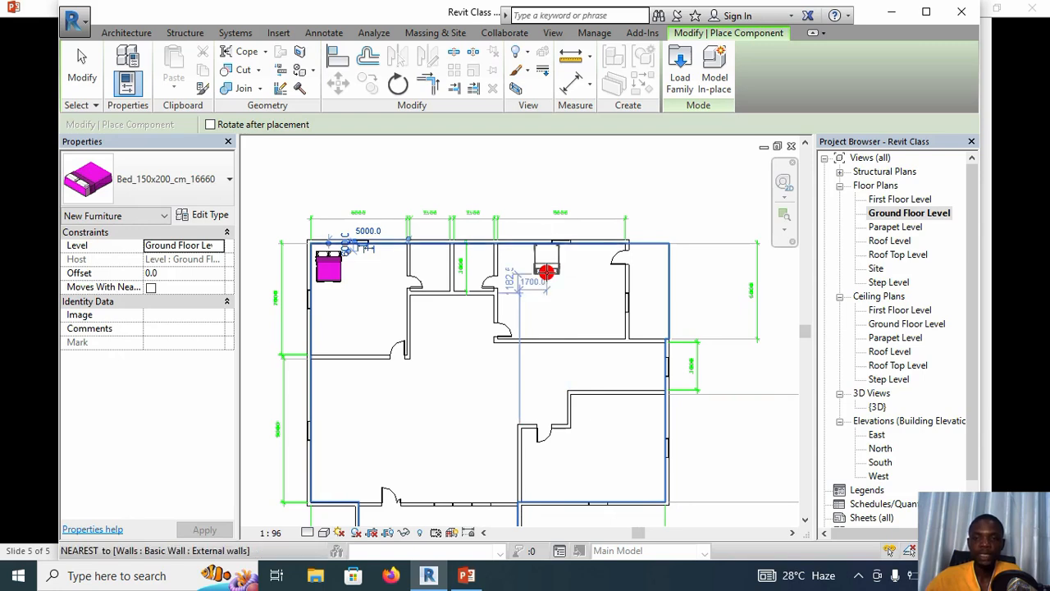
{"action": "key", "text": "space"}
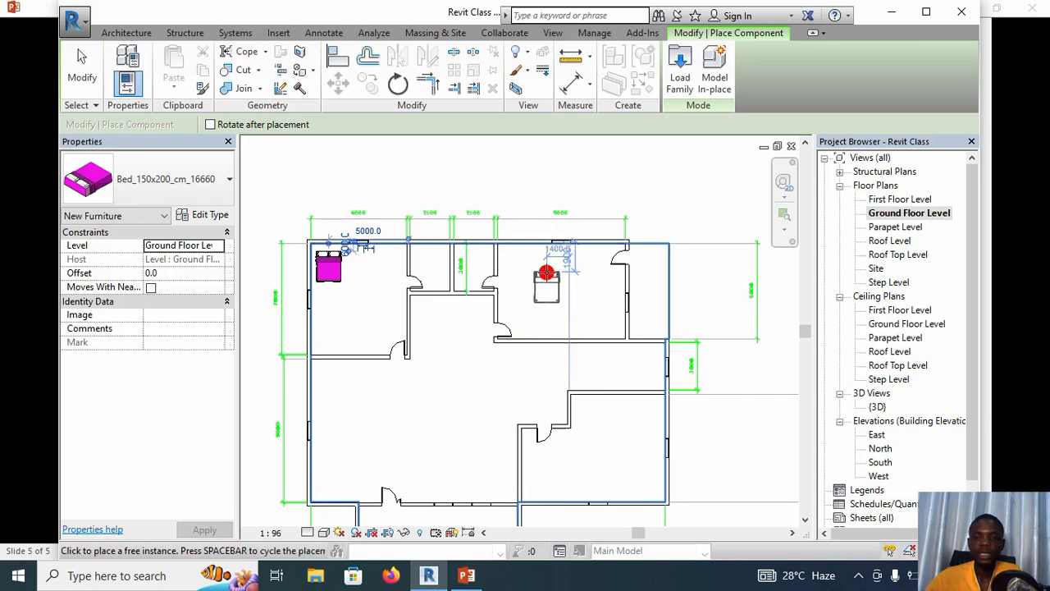
{"action": "key", "text": "space"}
{"action": "key", "text": "space"}
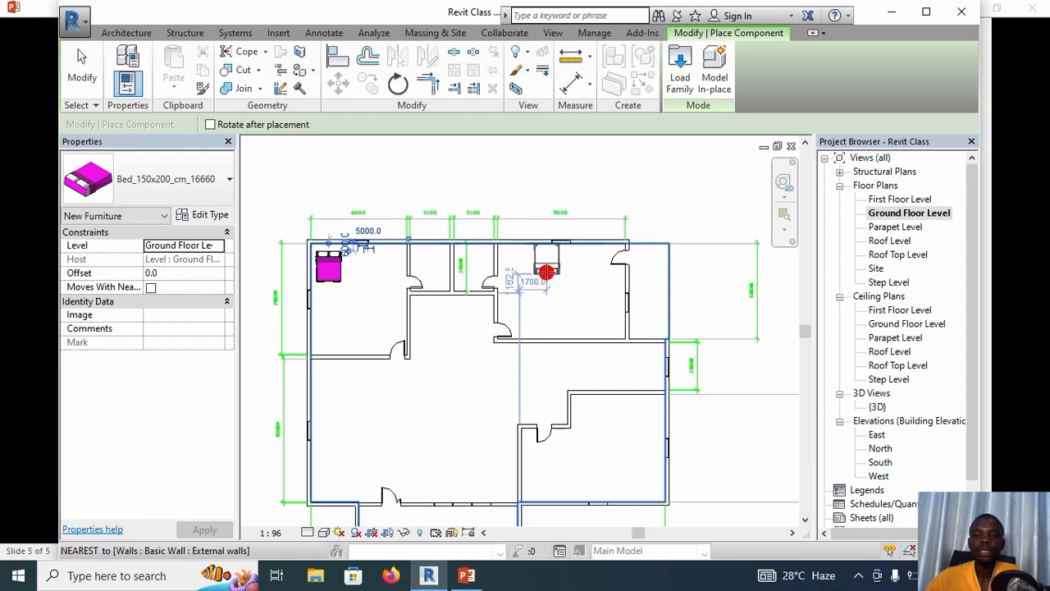
{"action": "scroll", "coordinate": [613, 319], "scroll_direction": "up", "scroll_amount": 2}
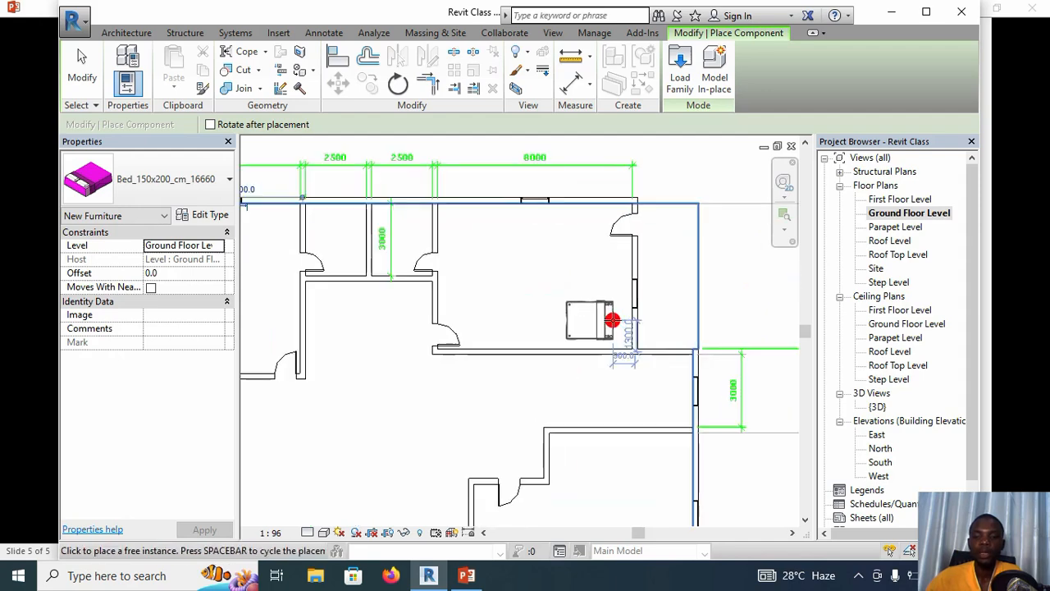
{"action": "scroll", "coordinate": [613, 319], "scroll_direction": "up", "scroll_amount": 2}
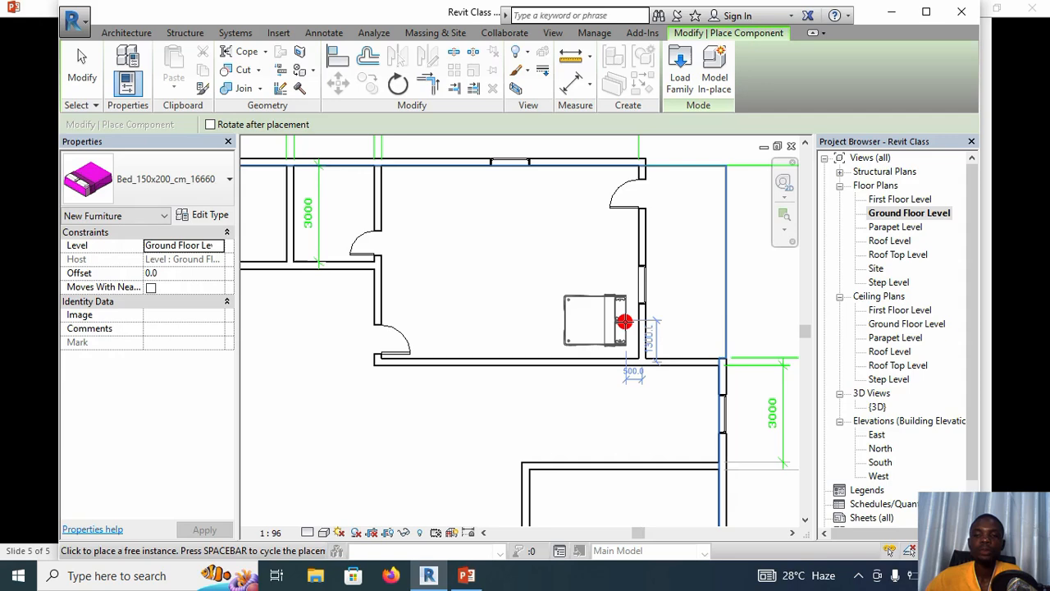
{"action": "left_click", "coordinate": [625, 321]}
{"action": "scroll", "coordinate": [549, 312], "scroll_direction": "down", "scroll_amount": 3}
{"action": "middle_click_drag", "start_coordinate": [509, 312], "coordinate": [597, 307]}
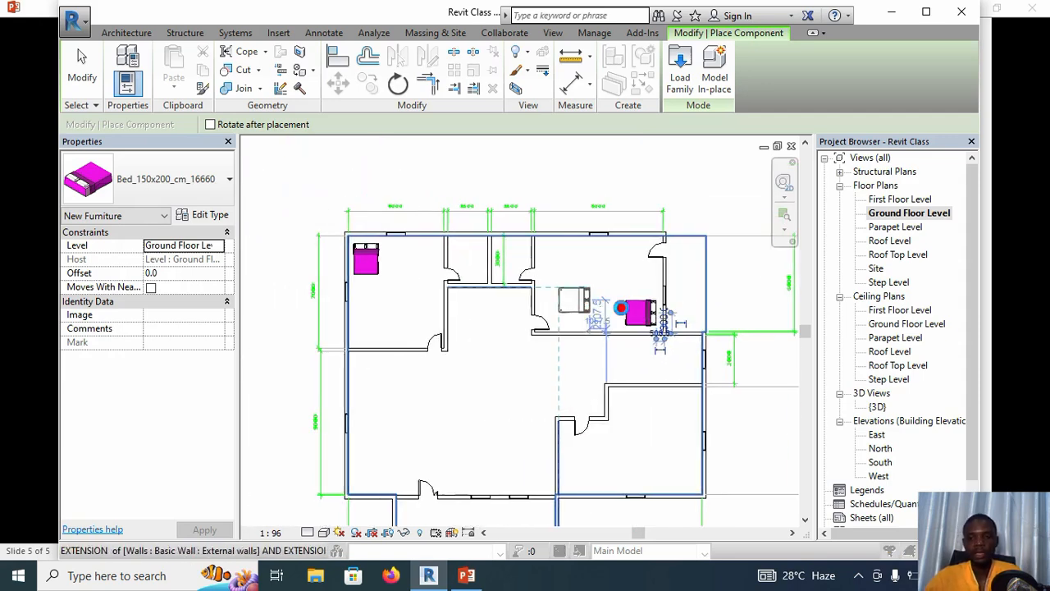
{"action": "key", "text": "F1"}
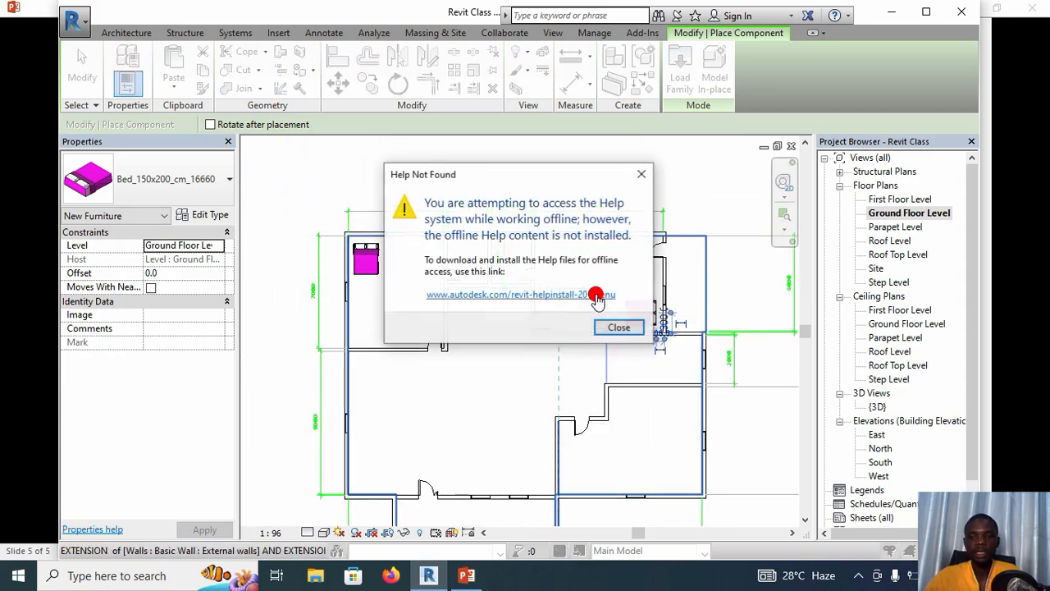
{"action": "left_click", "coordinate": [641, 175]}
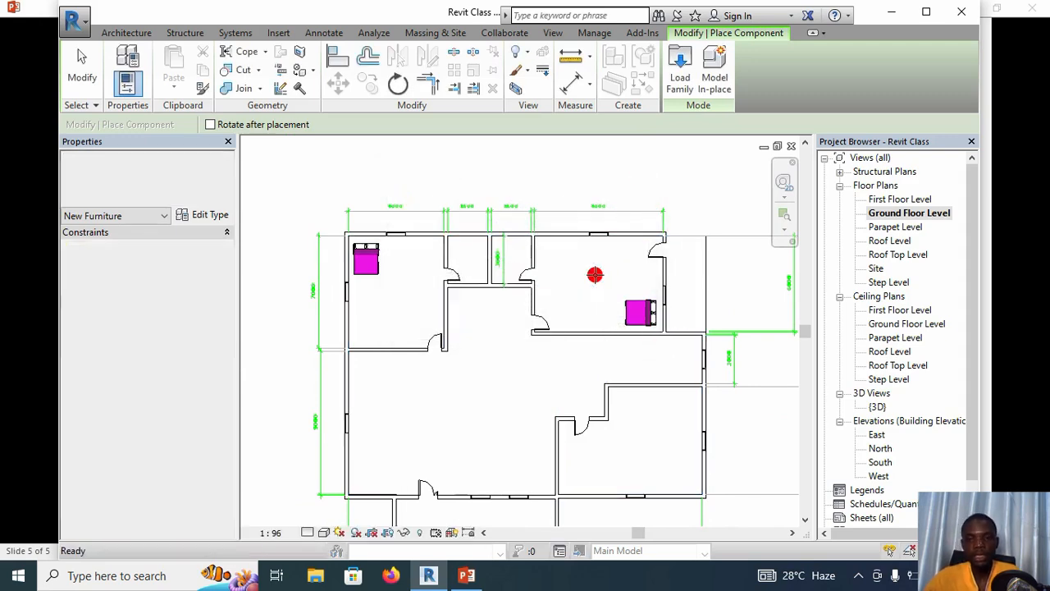
{"action": "key", "text": "Escape"}
- Review the type properties of the bed in the 8000 mm wide bedroom
{"action": "left_click", "coordinate": [639, 313]}
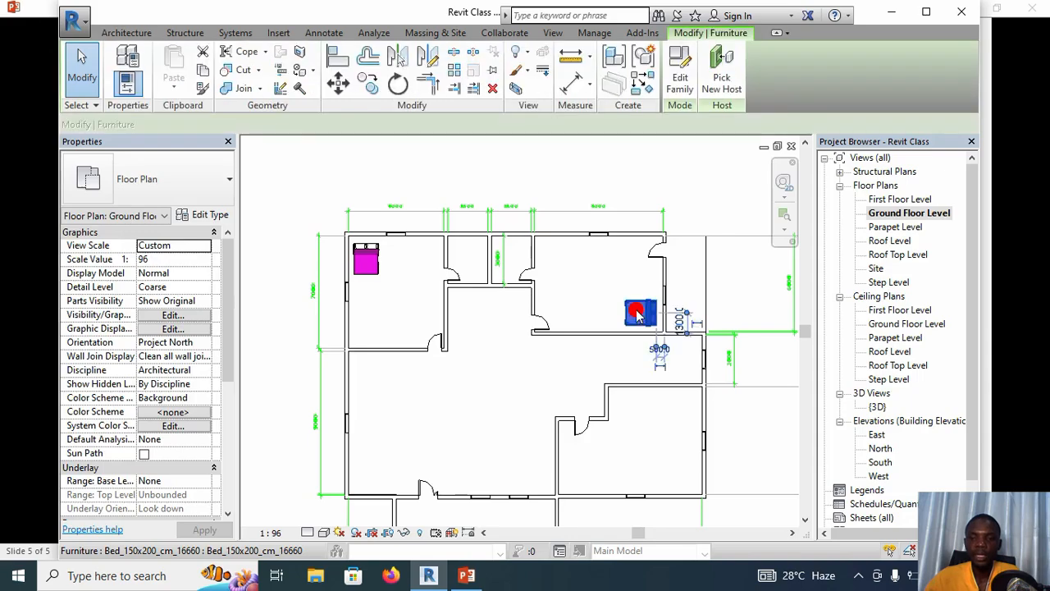
{"action": "scroll", "coordinate": [638, 313], "scroll_direction": "up", "scroll_amount": 3}
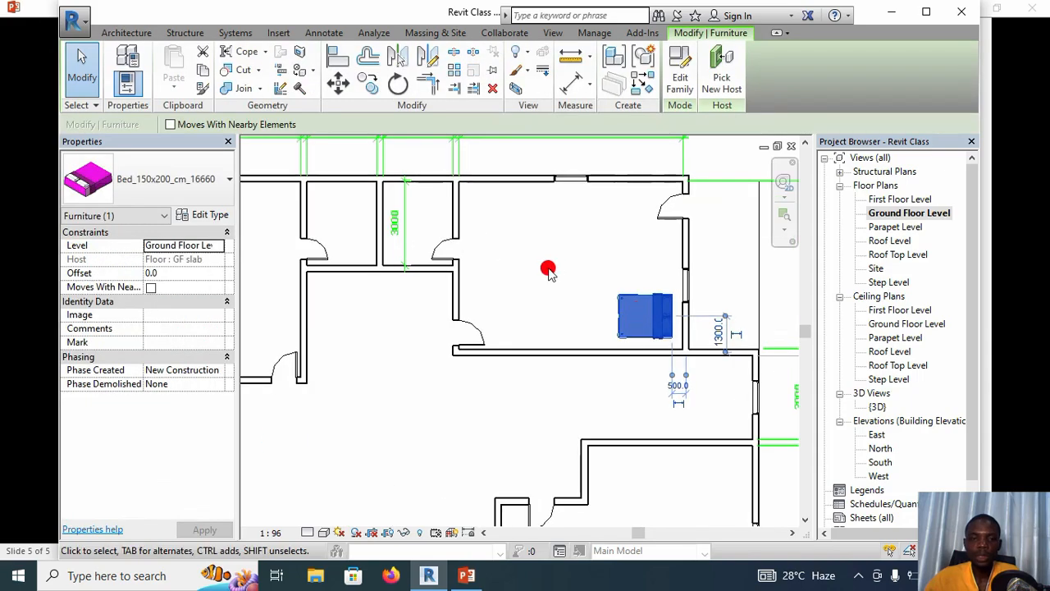
{"action": "left_click", "coordinate": [204, 214]}
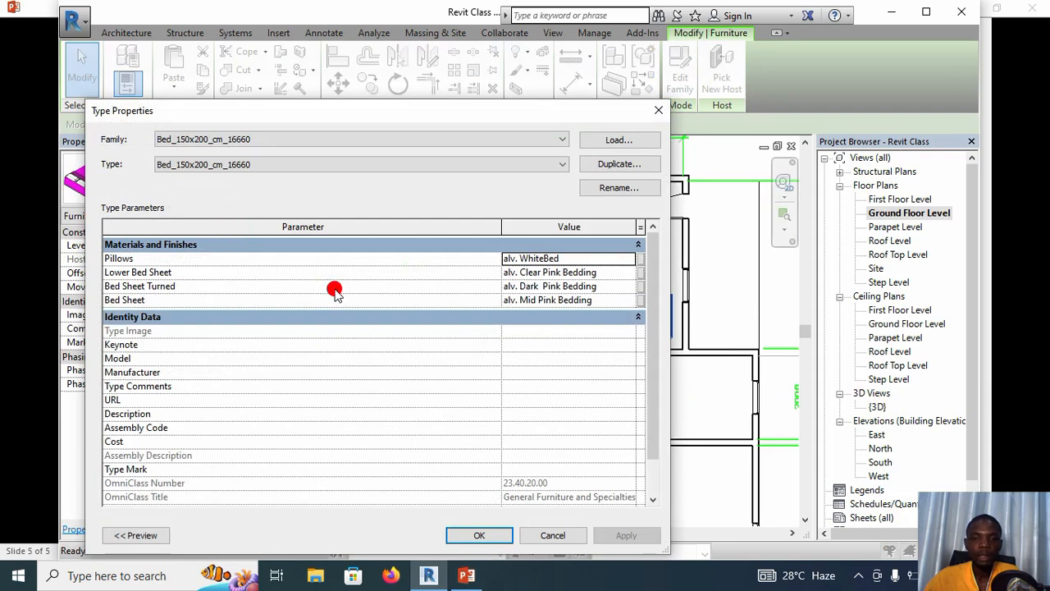
{"action": "left_click", "coordinate": [656, 112]}
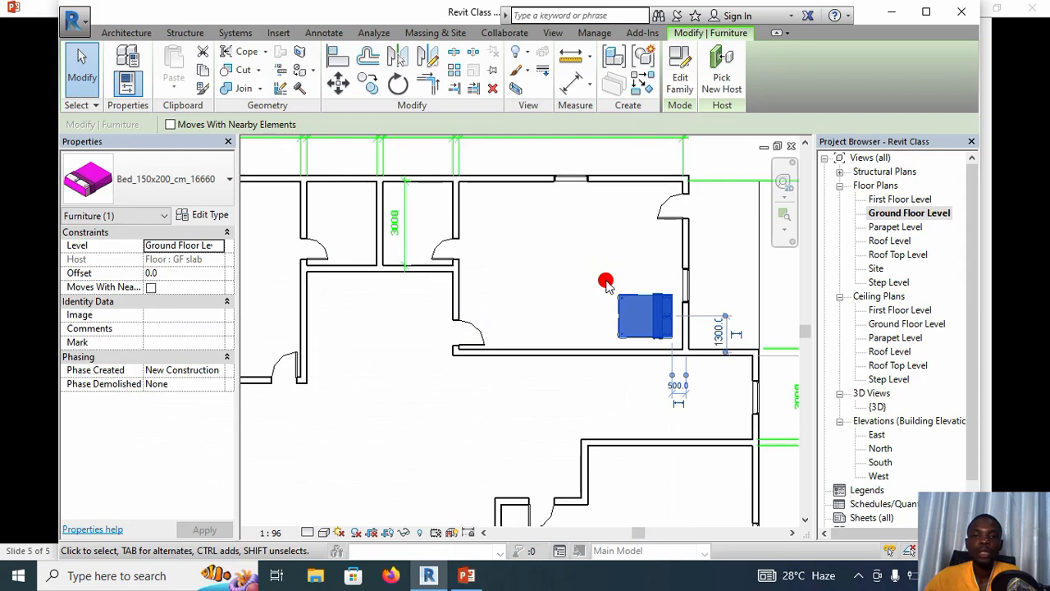
- Move the bed in the 8000 mm wide bedroom up and left, about 1190 mm from the right wall
{"action": "left_click", "coordinate": [339, 83]}
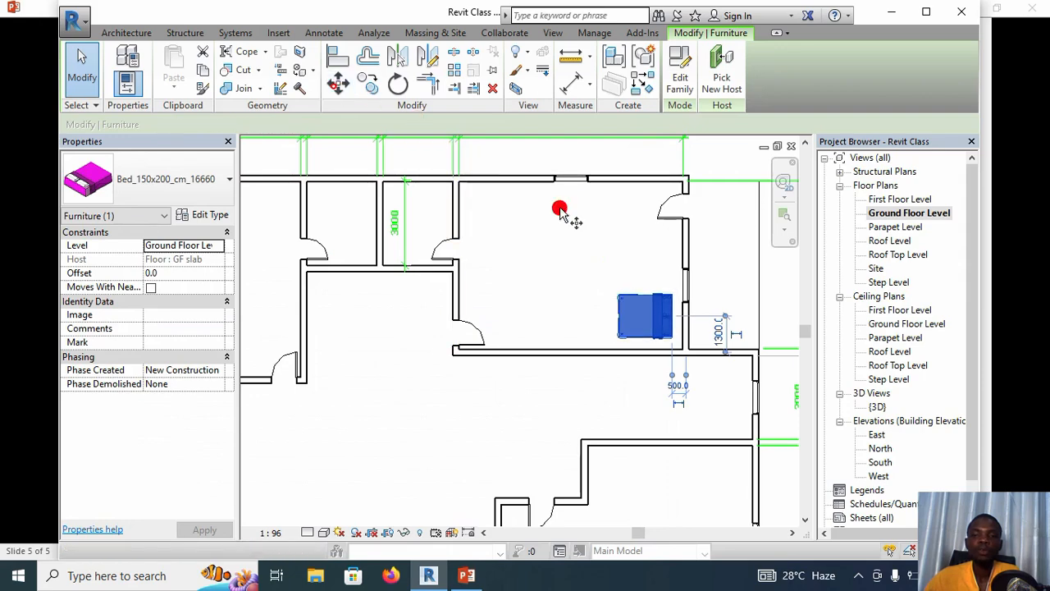
{"action": "left_click", "coordinate": [637, 314]}
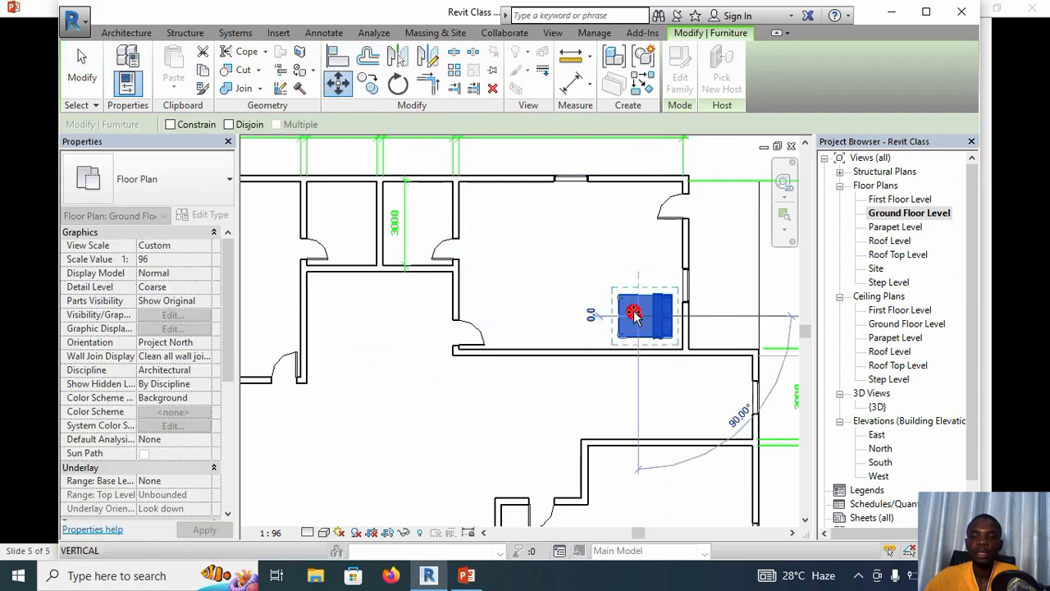
{"action": "left_click", "coordinate": [618, 296]}
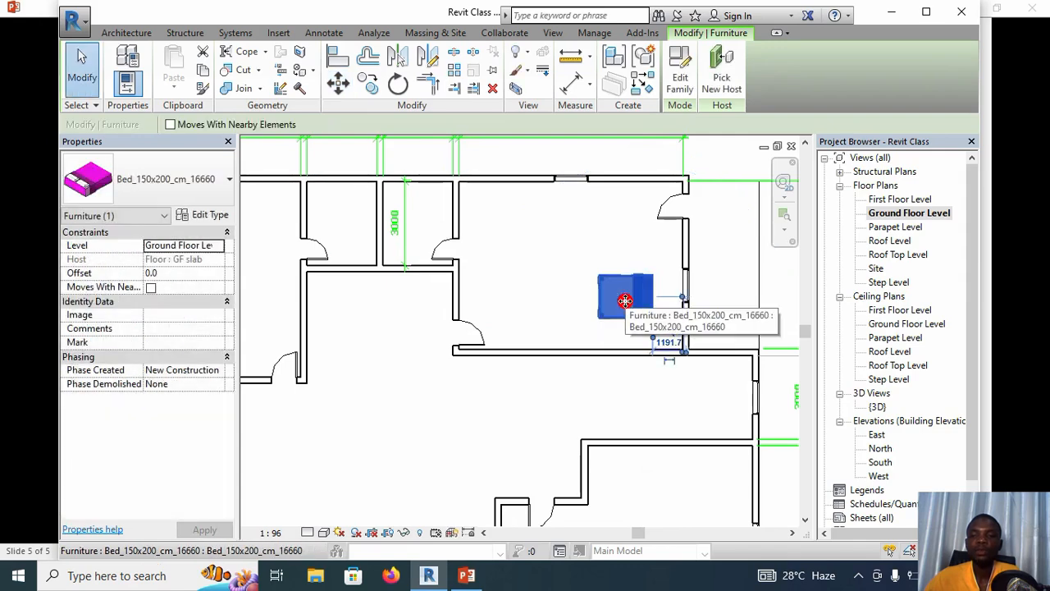
{"action": "left_click", "coordinate": [515, 302]}
- Move the bed in the 6000 mm wide bedroom down and right, to about 1200 mm from the top wall and 4400 mm from the right wall
{"action": "scroll", "coordinate": [515, 301], "scroll_direction": "down", "scroll_amount": 1}
{"action": "middle_click_drag", "start_coordinate": [469, 287], "coordinate": [607, 287]}
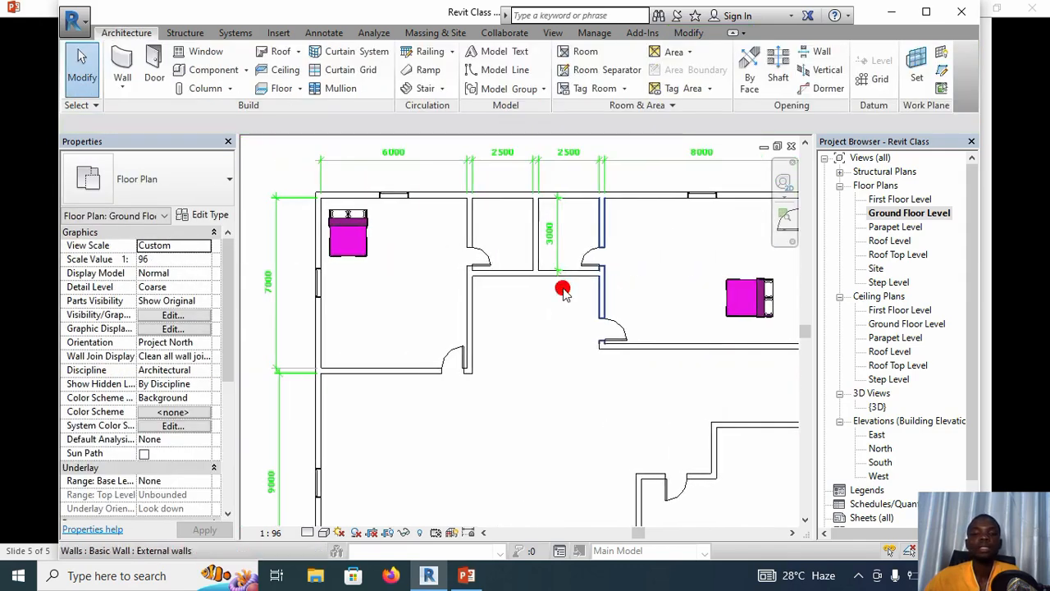
{"action": "left_click", "coordinate": [367, 252]}
{"action": "left_click", "coordinate": [339, 84]}
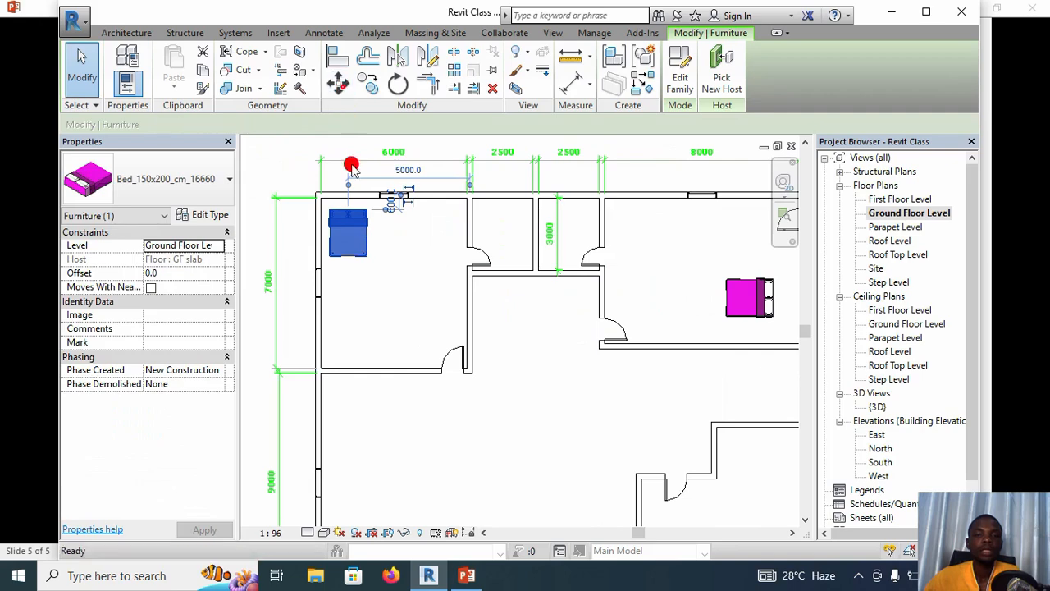
{"action": "scroll", "coordinate": [354, 224], "scroll_direction": "up", "scroll_amount": 1}
{"action": "left_click", "coordinate": [349, 224]}
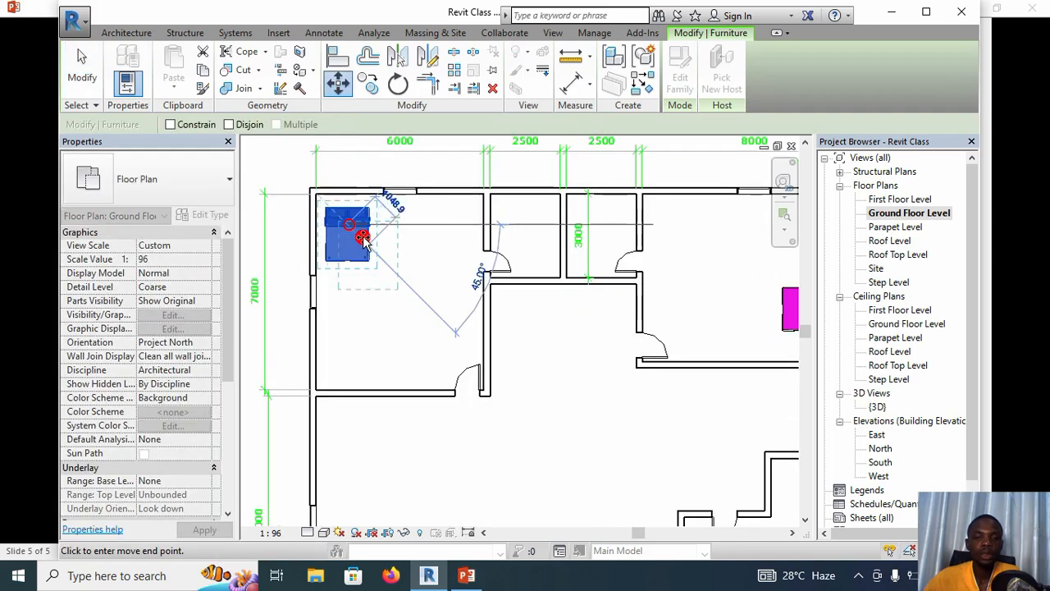
{"action": "left_click", "coordinate": [366, 239]}
{"action": "left_click", "coordinate": [412, 322]}
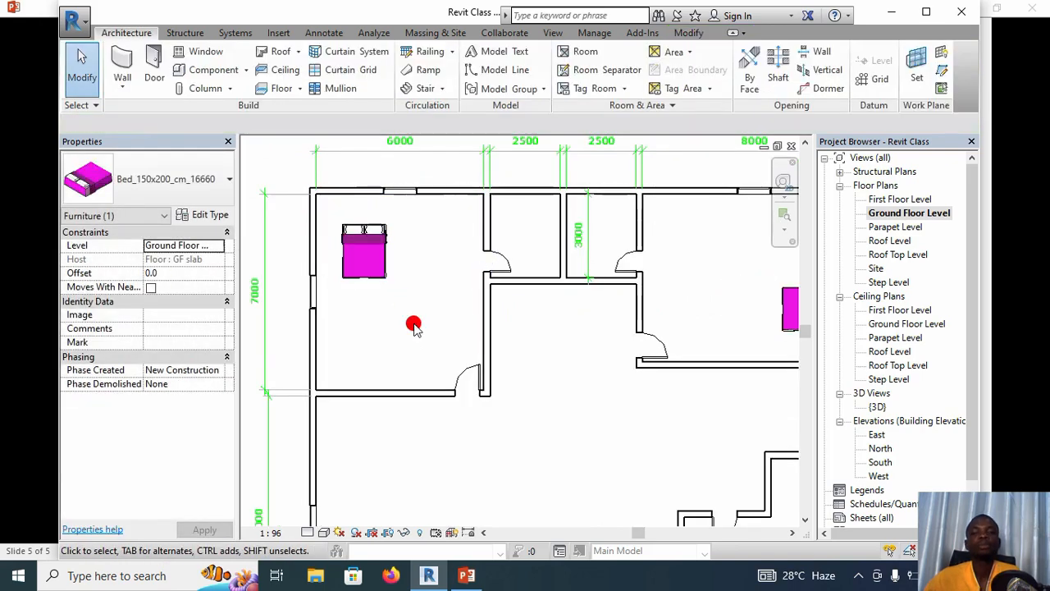
- Examine the two furnished bedrooms and the distances of the 6000 mm bedroom's bed from its walls
{"action": "scroll", "coordinate": [414, 320], "scroll_direction": "down", "scroll_amount": 1}
{"action": "scroll", "coordinate": [414, 319], "scroll_direction": "down", "scroll_amount": 1}
{"action": "scroll", "coordinate": [410, 307], "scroll_direction": "down", "scroll_amount": 1}
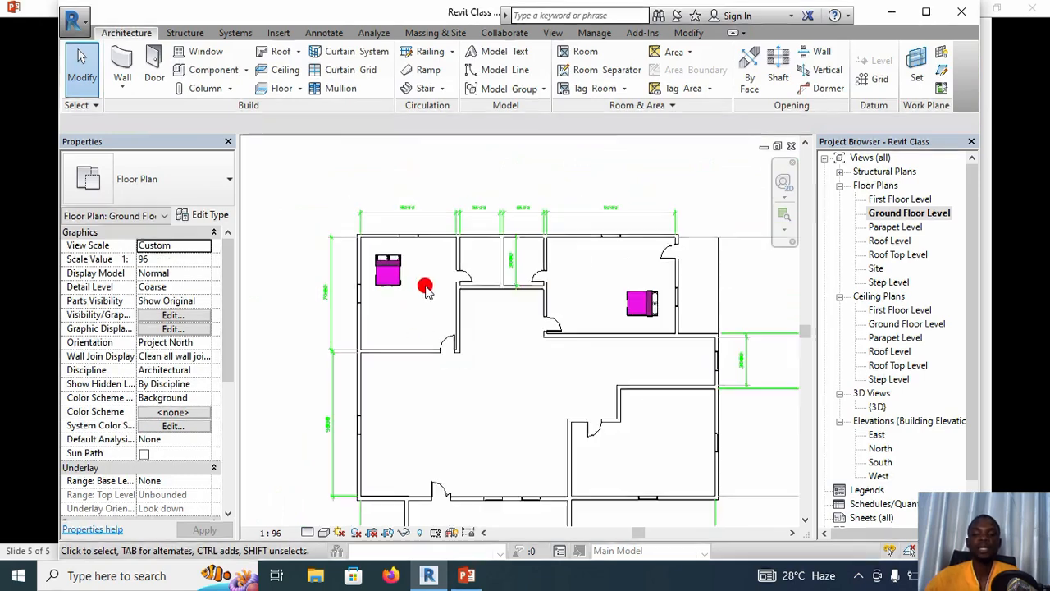
{"action": "scroll", "coordinate": [595, 291], "scroll_direction": "up", "scroll_amount": 1}
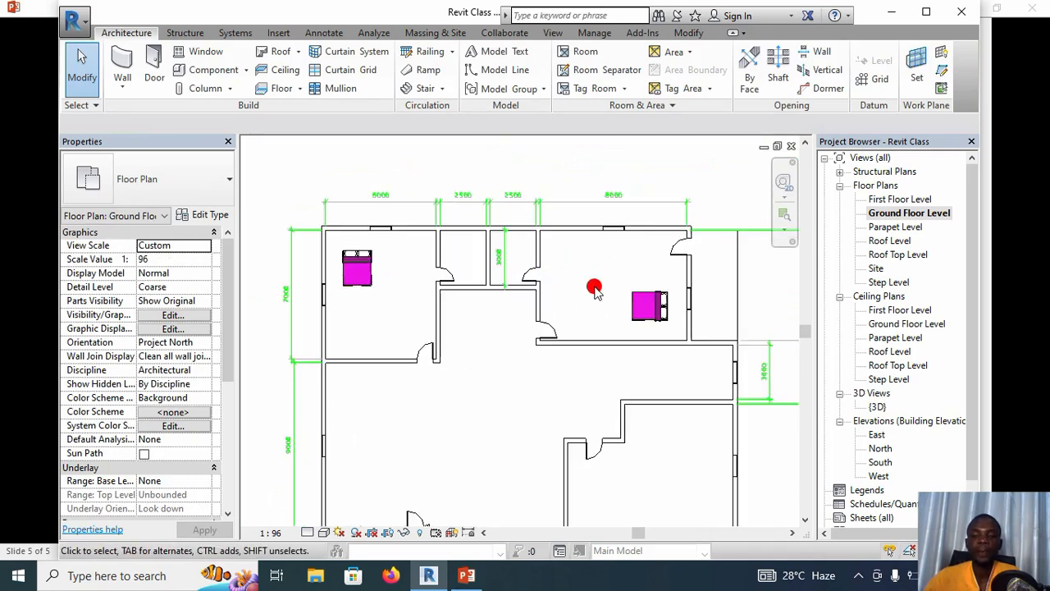
{"action": "scroll", "coordinate": [595, 291], "scroll_direction": "down", "scroll_amount": 1}
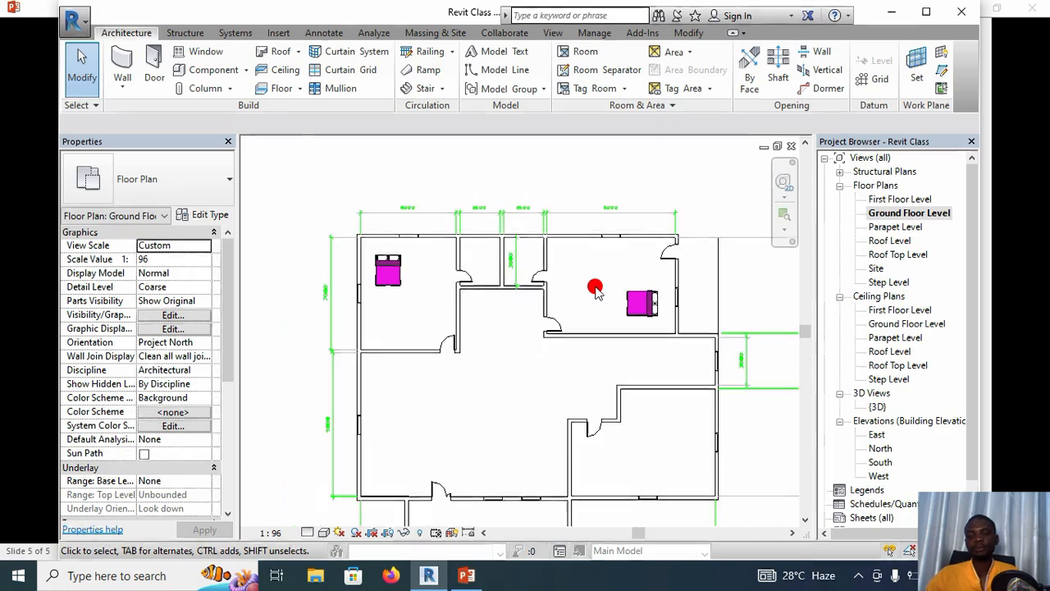
{"action": "scroll", "coordinate": [595, 291], "scroll_direction": "up", "scroll_amount": 2}
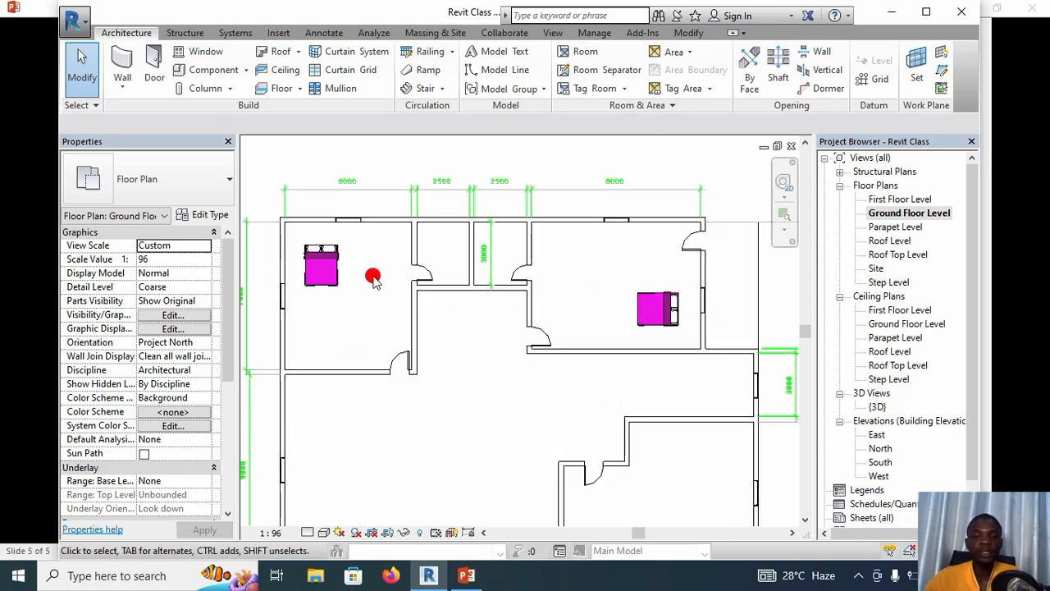
{"action": "left_click", "coordinate": [333, 271]}
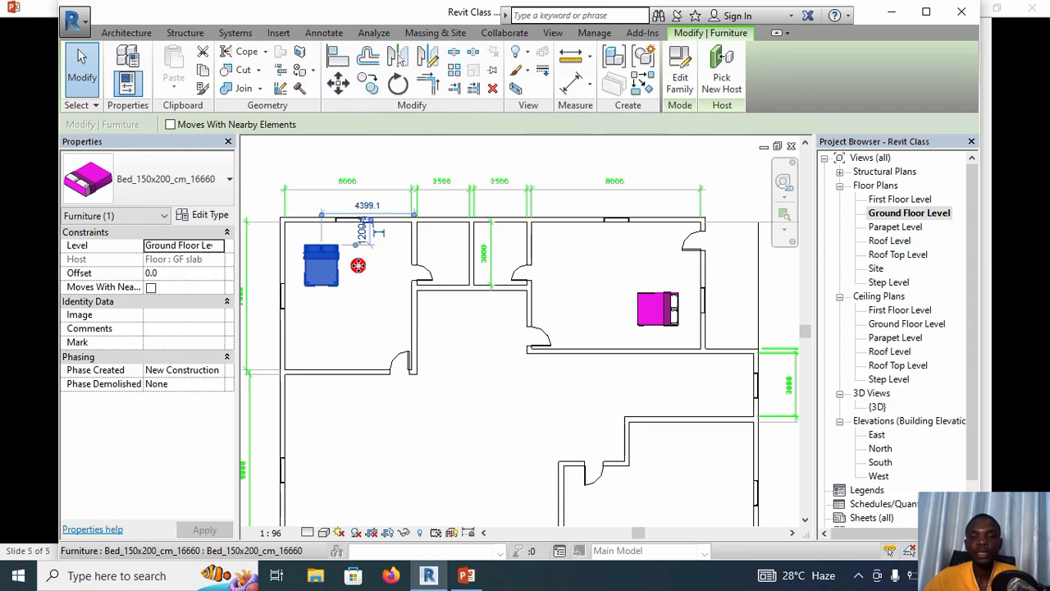
{"action": "left_click", "coordinate": [362, 319]}
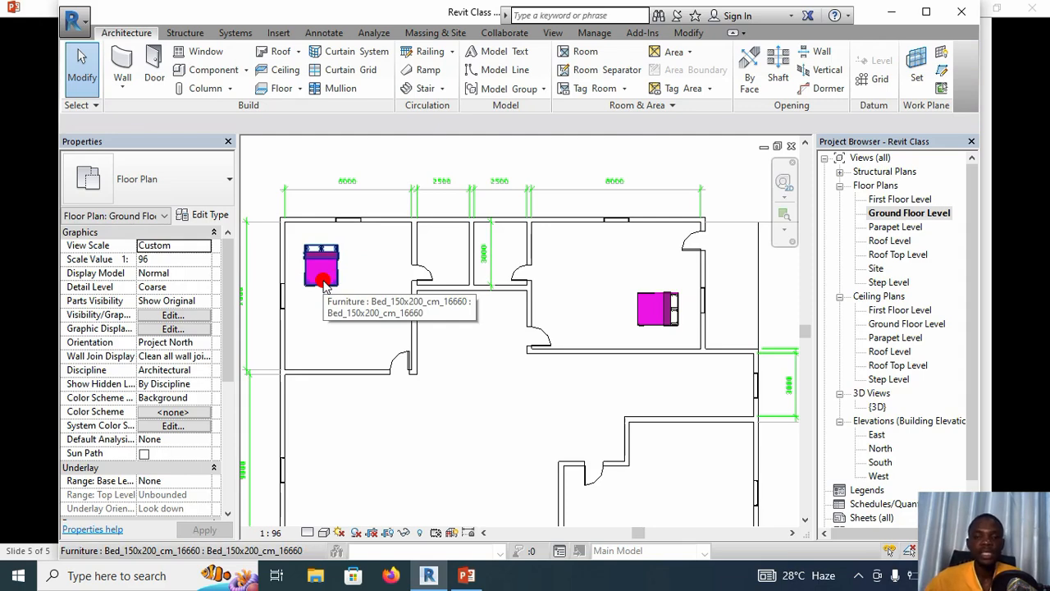
{"action": "scroll", "coordinate": [358, 297], "scroll_direction": "down", "scroll_amount": 2}
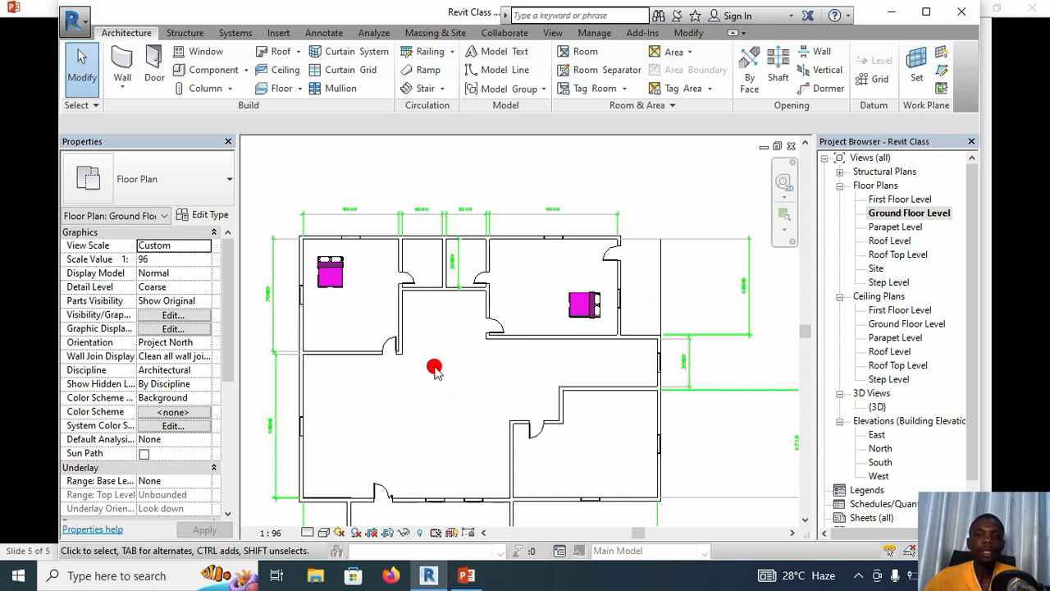
- Load the Dining_Table_w_Chairs_8193 family from the revit library new folder as a component, previewing the other dining families first
{"action": "left_click", "coordinate": [210, 69]}
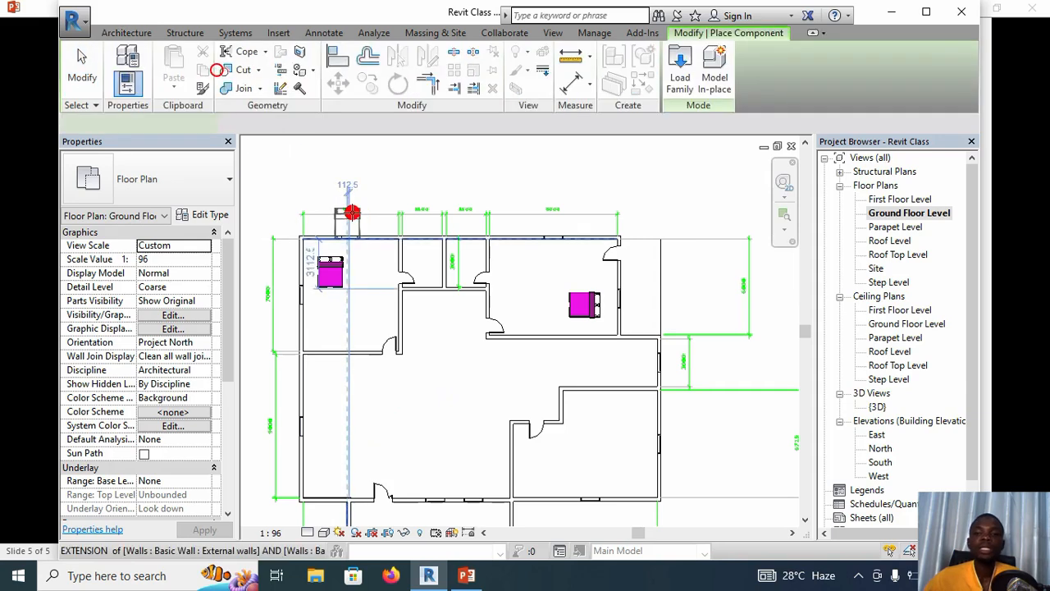
{"action": "left_click", "coordinate": [680, 67]}
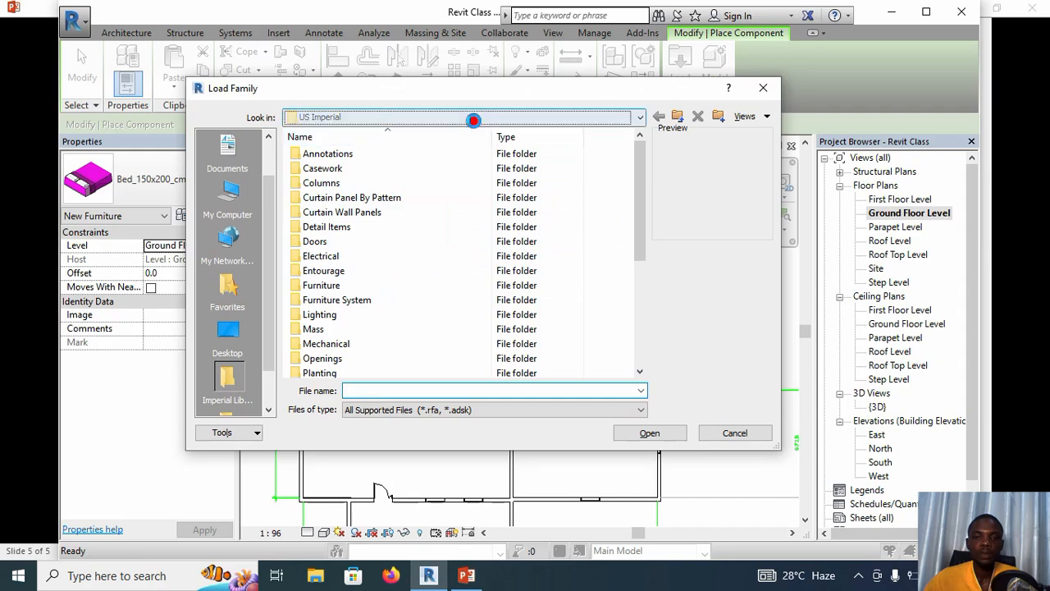
{"action": "left_click", "coordinate": [474, 119]}
{"action": "left_click", "coordinate": [394, 392]}
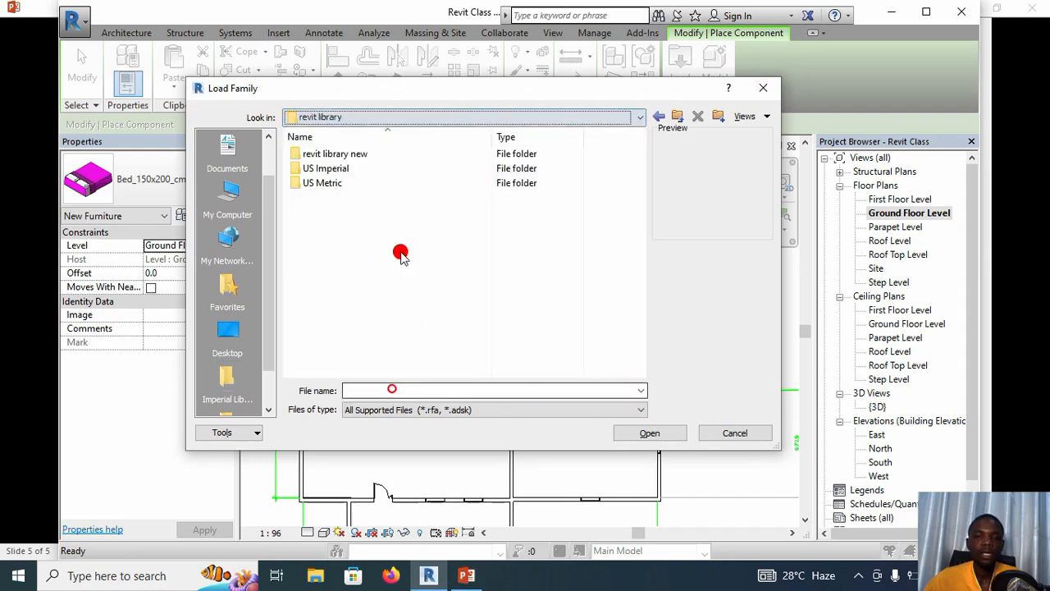
{"action": "double_click", "coordinate": [404, 156]}
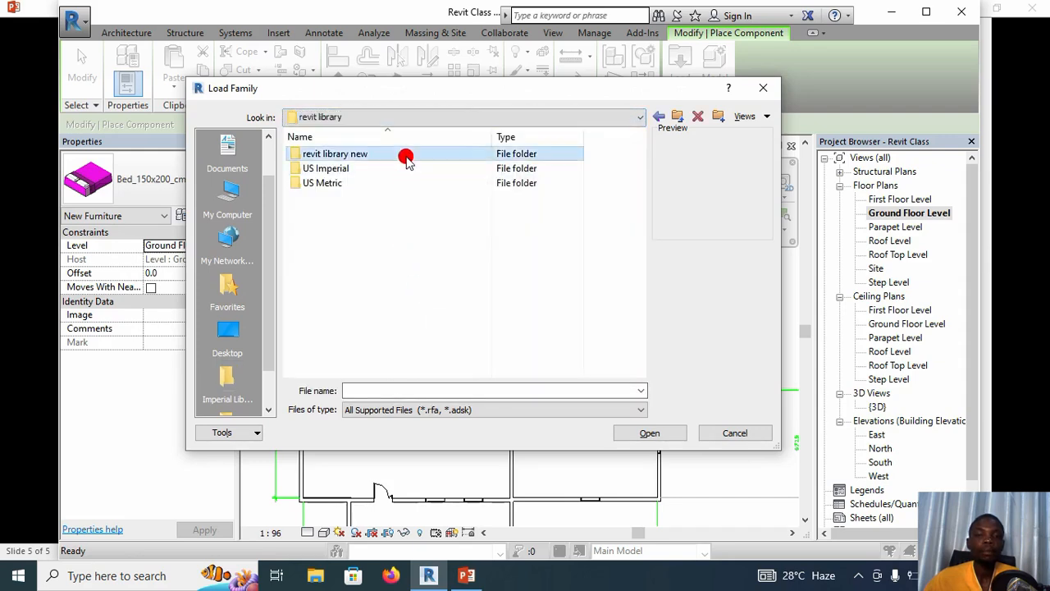
{"action": "scroll", "coordinate": [390, 265], "scroll_direction": "down", "scroll_amount": 8}
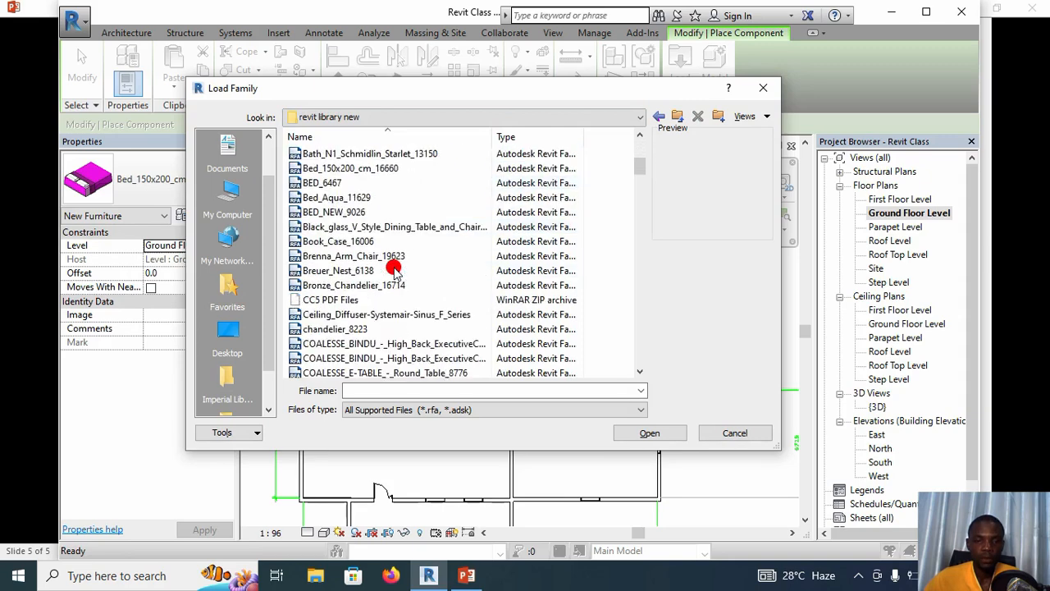
{"action": "scroll", "coordinate": [394, 266], "scroll_direction": "down", "scroll_amount": 14}
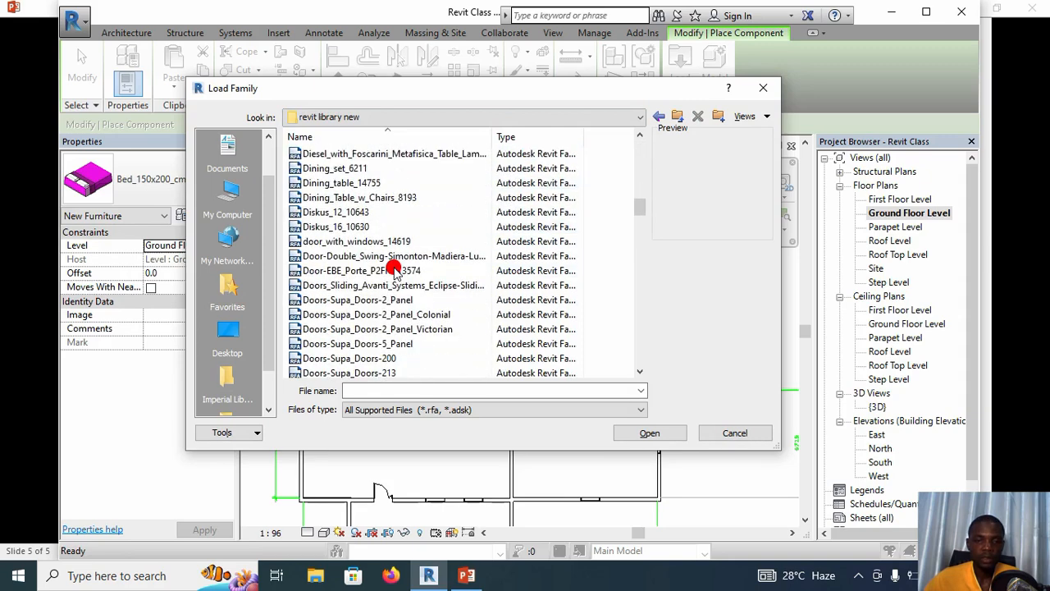
{"action": "scroll", "coordinate": [394, 270], "scroll_direction": "up", "scroll_amount": 4}
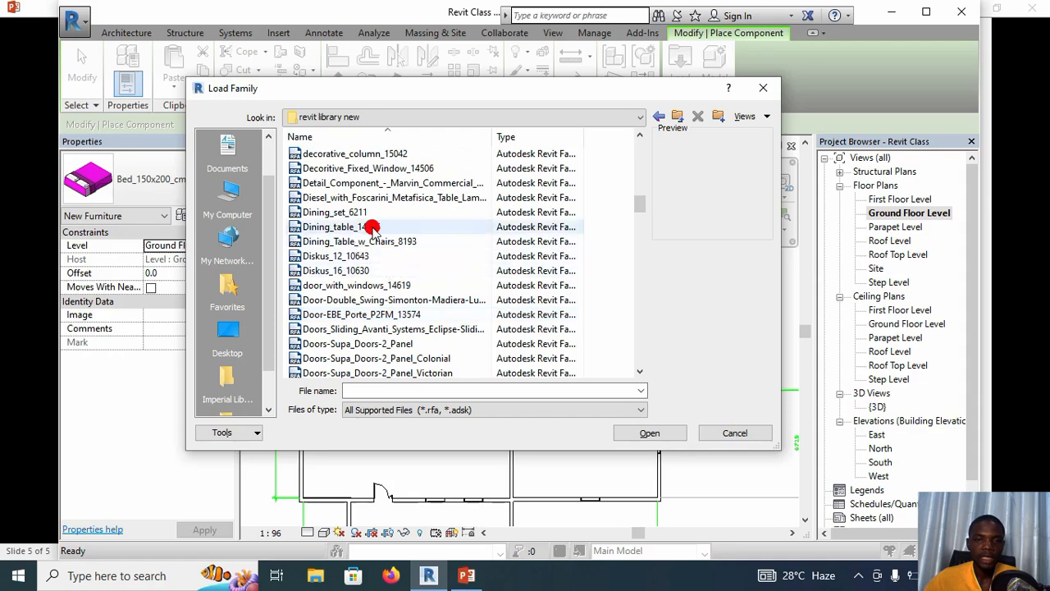
{"action": "left_click", "coordinate": [374, 226]}
{"action": "left_click", "coordinate": [386, 211]}
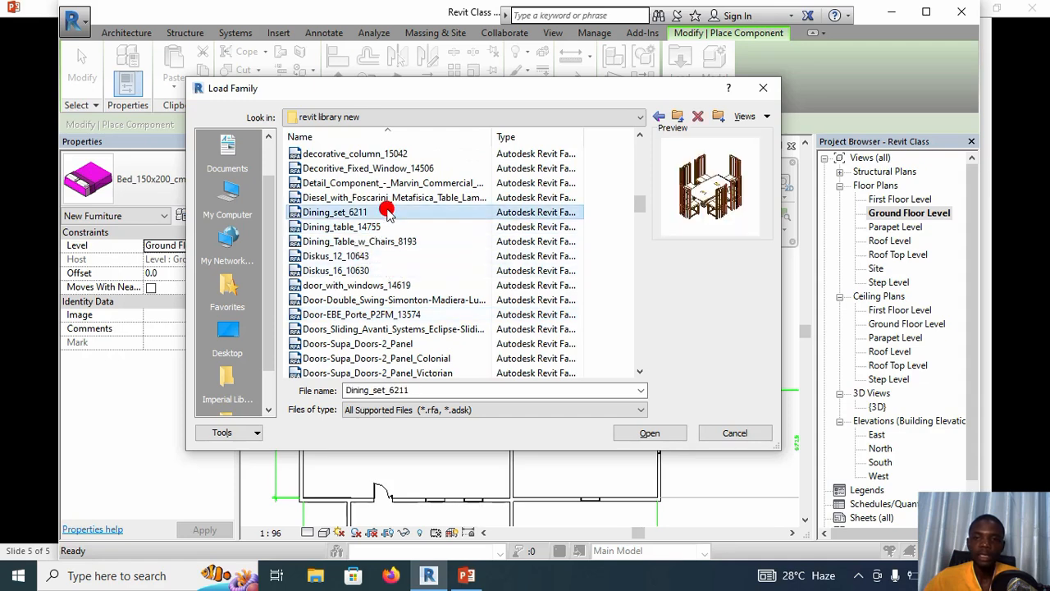
{"action": "left_click", "coordinate": [391, 245]}
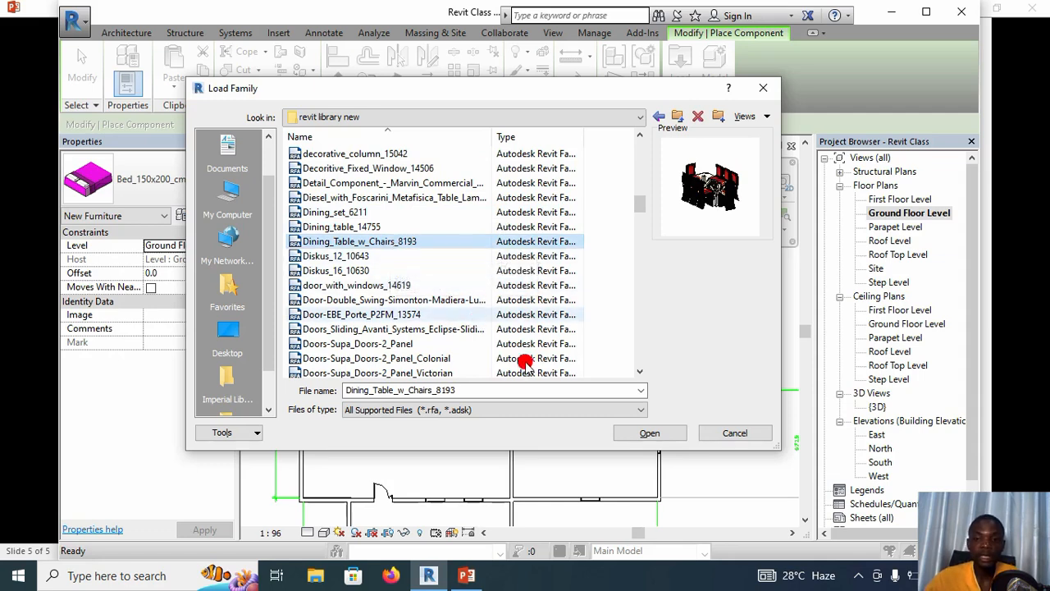
{"action": "left_click", "coordinate": [625, 432]}
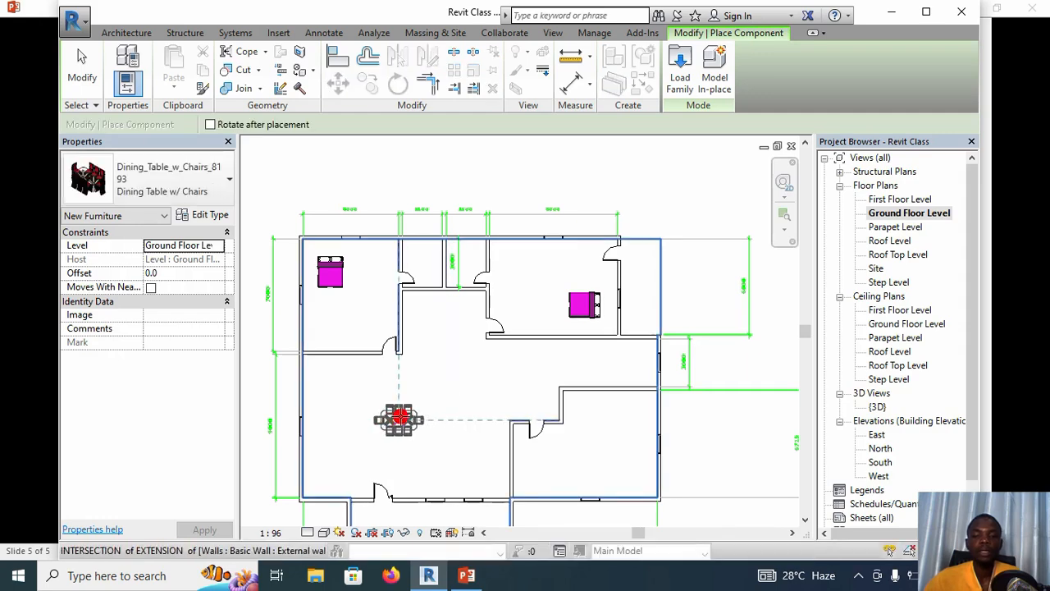
- Place one dining table with chairs, rotated lengthwise up the plan, beside the left outer wall window of the large room below the 6000 mm bedroom
{"action": "scroll", "coordinate": [399, 419], "scroll_direction": "up", "scroll_amount": 1}
{"action": "scroll", "coordinate": [443, 421], "scroll_direction": "up", "scroll_amount": 1}
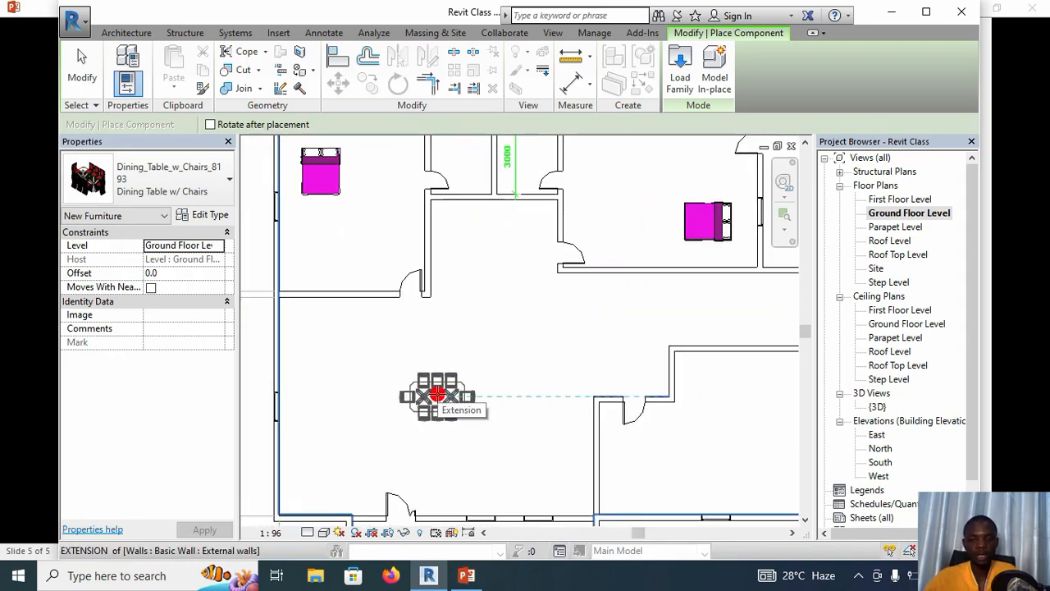
{"action": "key", "text": "space"}
{"action": "key", "text": "space"}
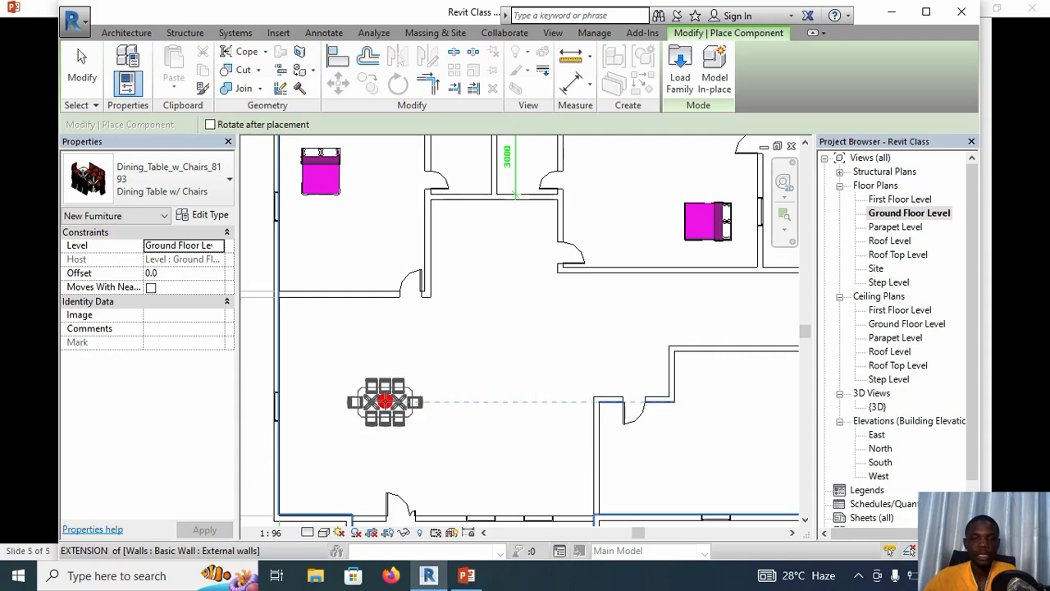
{"action": "key", "text": "space"}
{"action": "key", "text": "space"}
{"action": "key", "text": "space"}
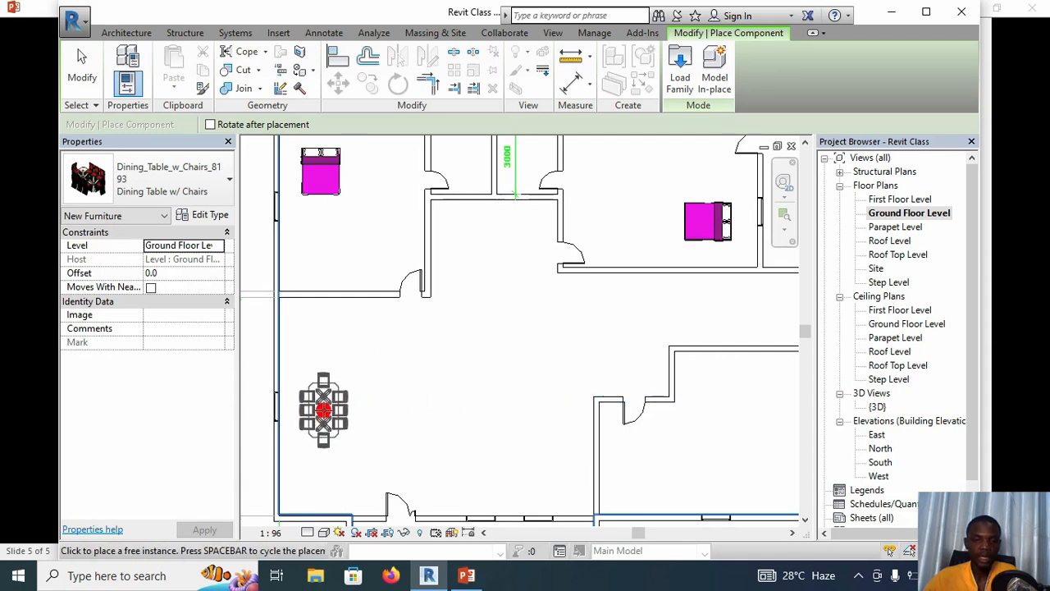
{"action": "left_click", "coordinate": [325, 408]}
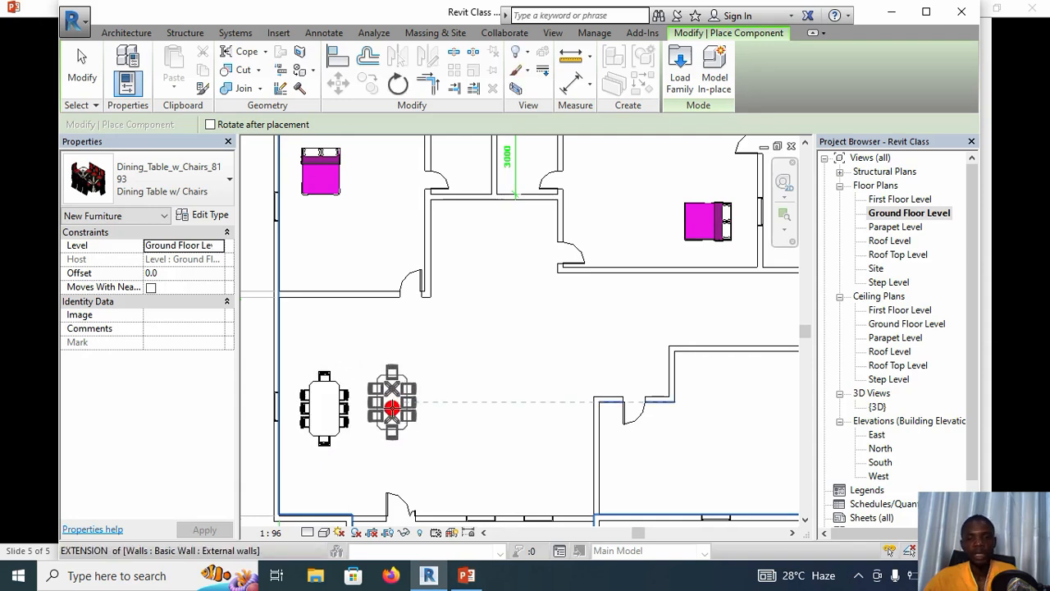
{"action": "key", "text": "Escape"}
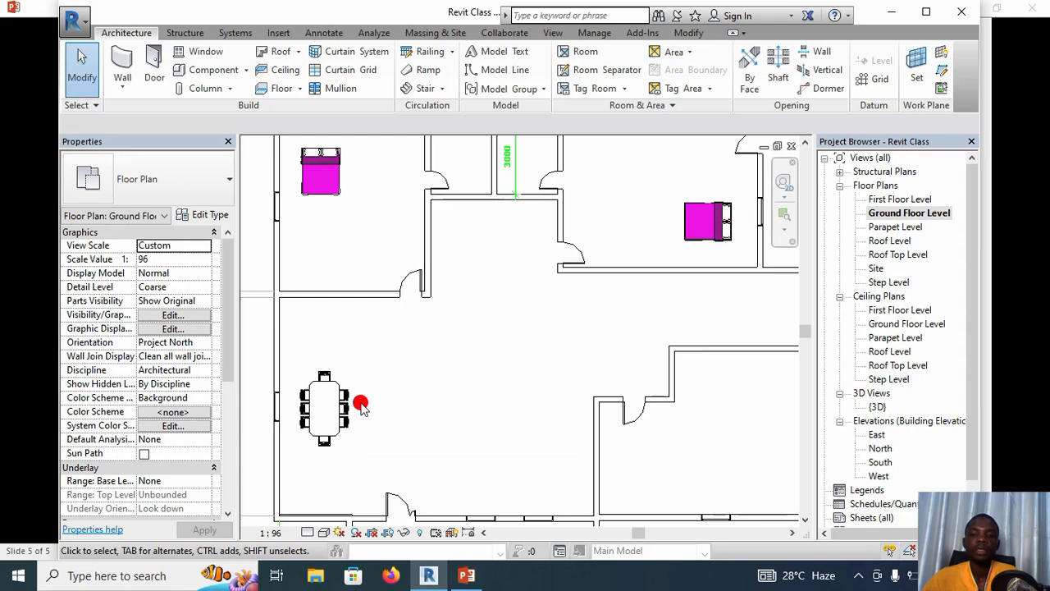
{"action": "left_click", "coordinate": [348, 405]}
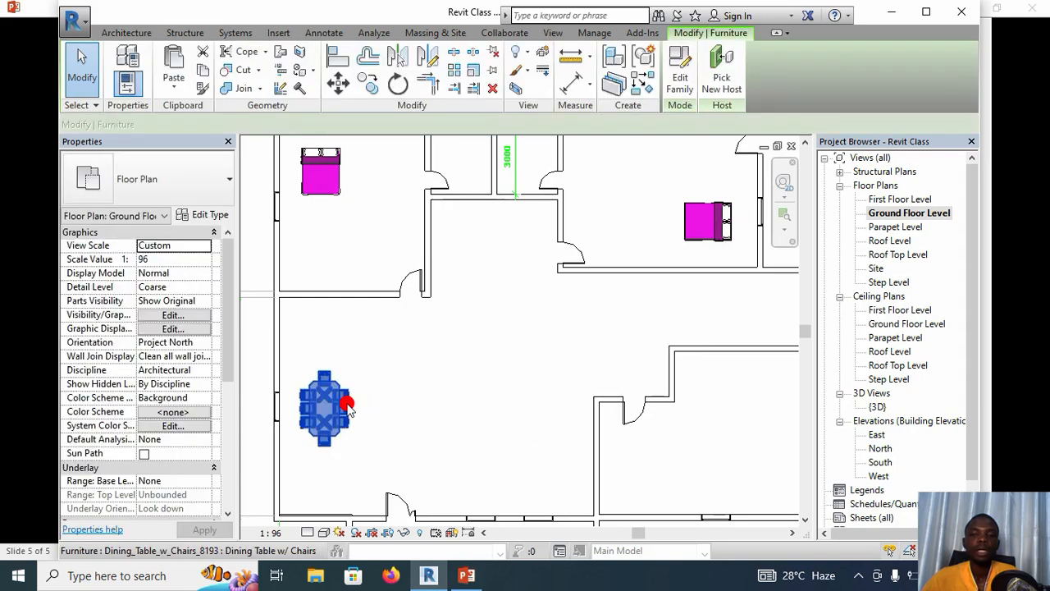
{"action": "left_click", "coordinate": [413, 408]}
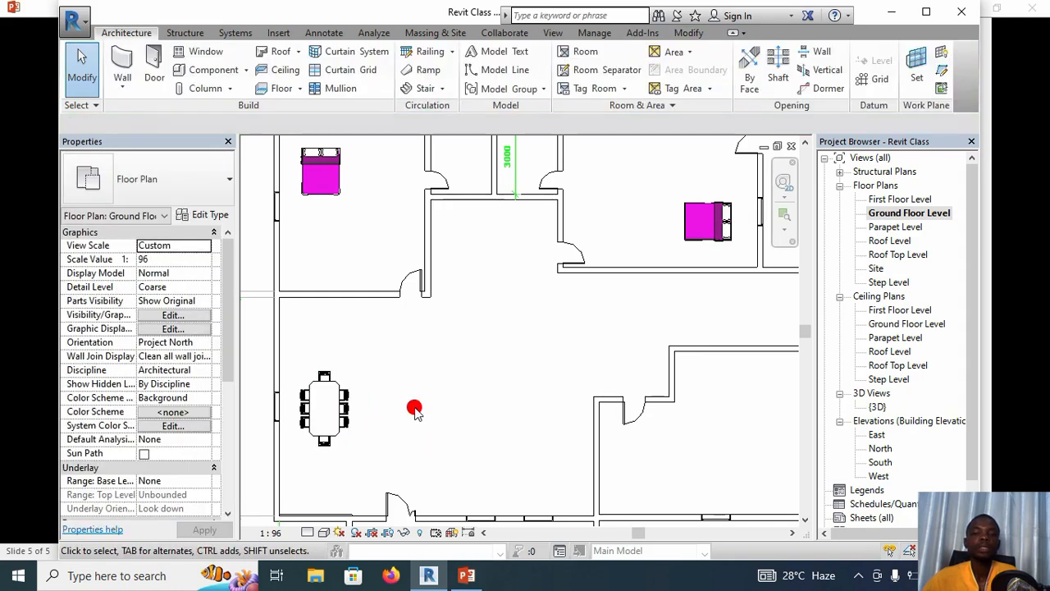
- Start placing a component and browse to the revit library new folder to load another family
{"action": "scroll", "coordinate": [422, 407], "scroll_direction": "down", "scroll_amount": 1}
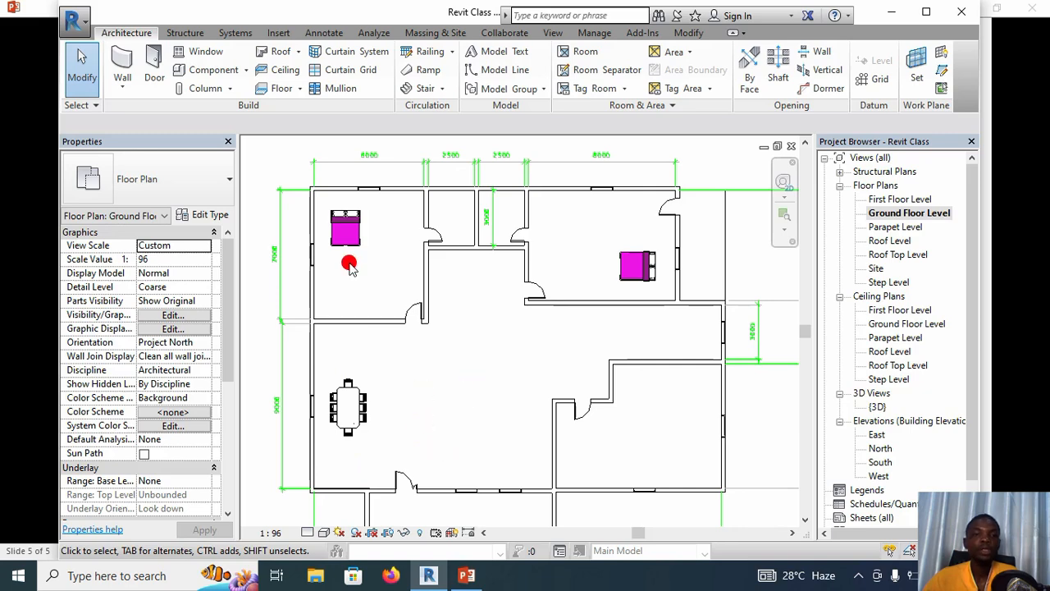
{"action": "left_click", "coordinate": [215, 69]}
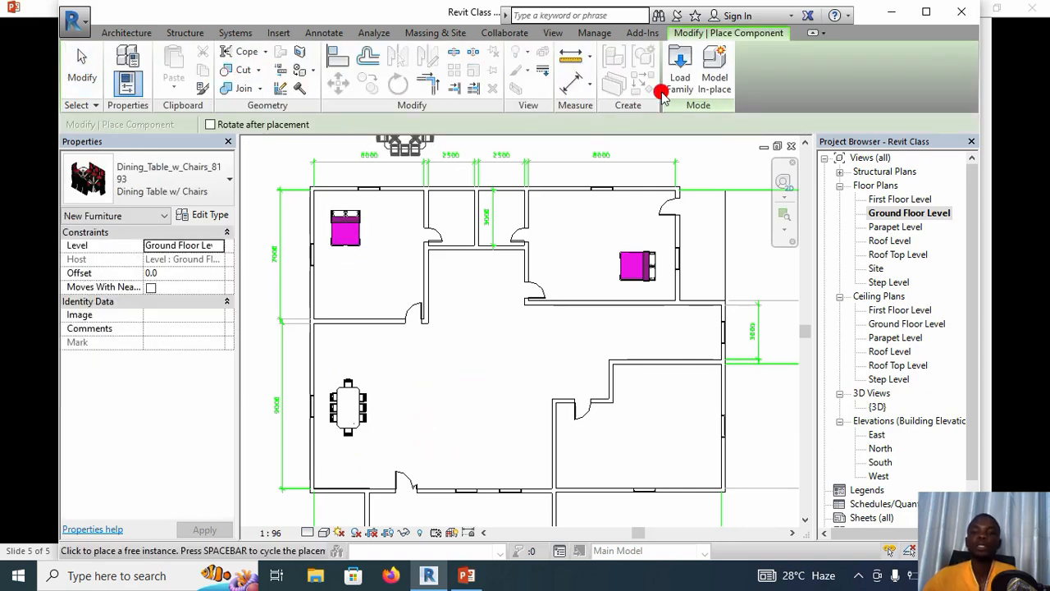
{"action": "left_click", "coordinate": [679, 77]}
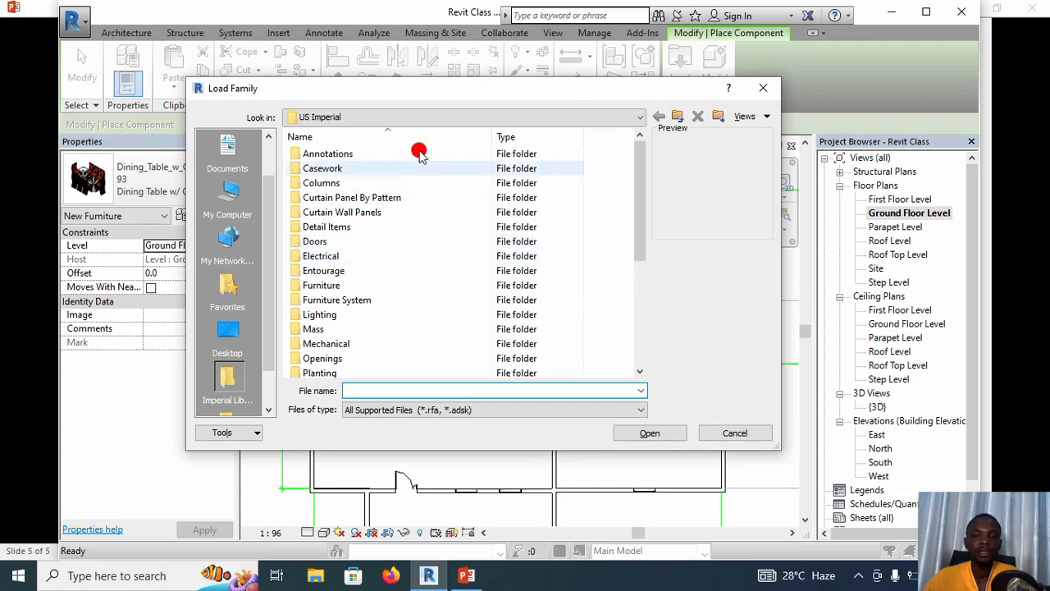
{"action": "left_click", "coordinate": [421, 119]}
{"action": "left_click", "coordinate": [394, 393]}
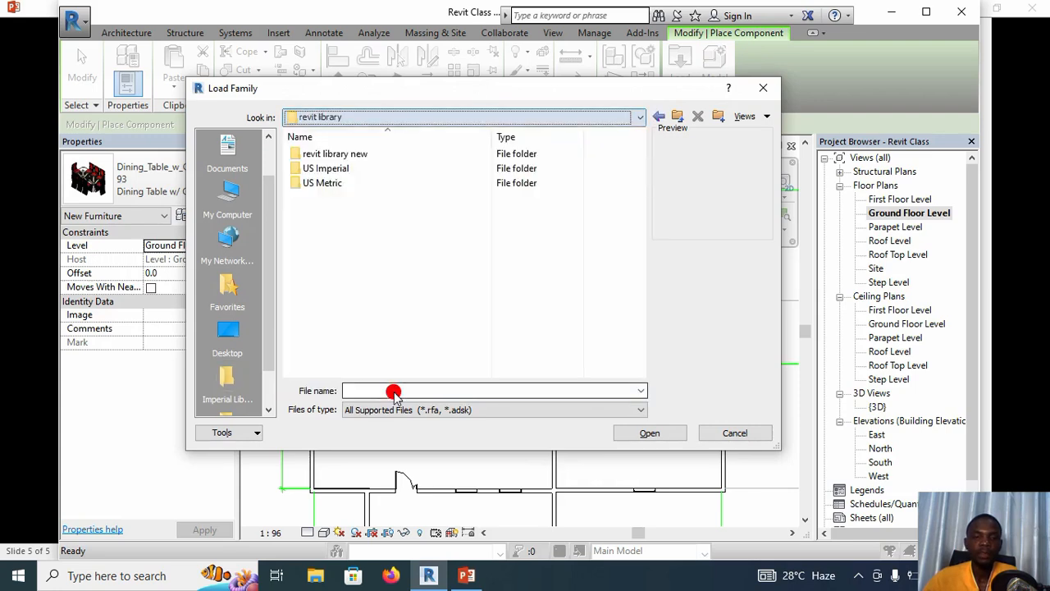
{"action": "double_click", "coordinate": [413, 153]}
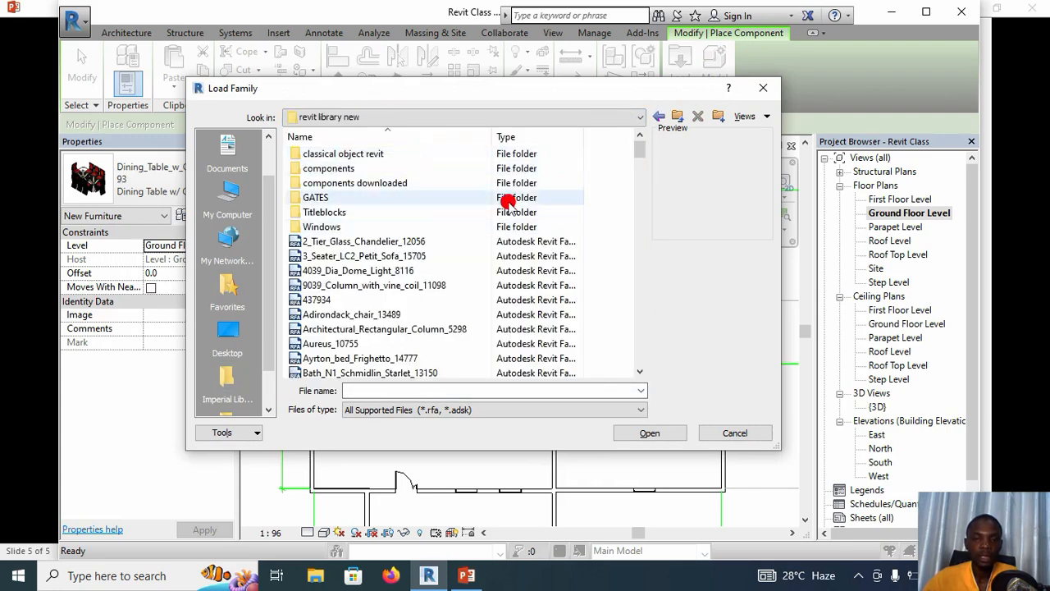
- Preview the couch families in the folder, including Couch_6199, Couch_8197, Couch_-_Soft_Bench_Berto_Salotti_9473 and the Le Corbusier 1_2_3 seater
{"action": "scroll", "coordinate": [492, 242], "scroll_direction": "down", "scroll_amount": 5}
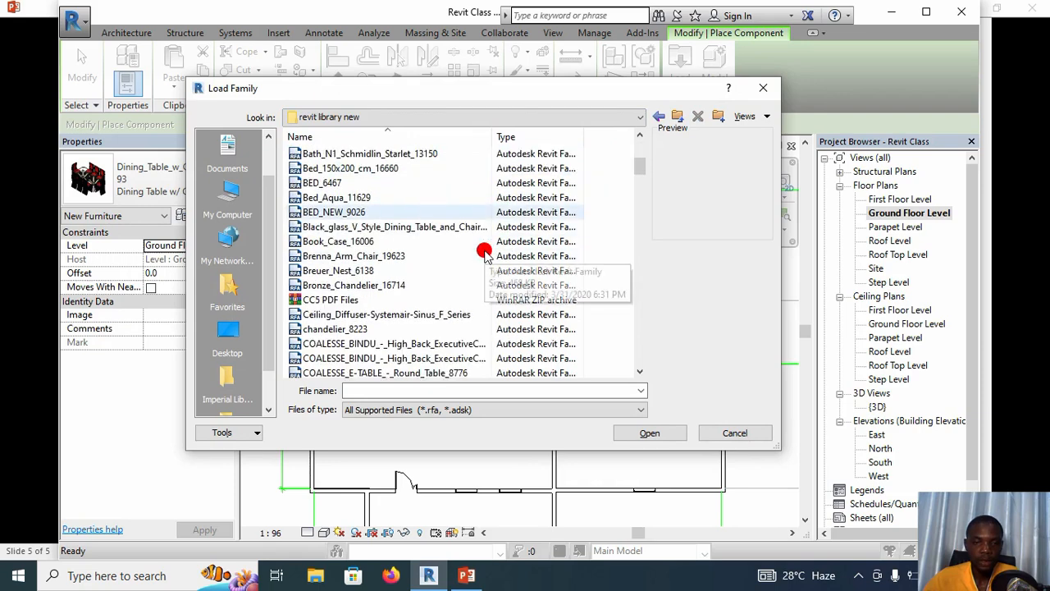
{"action": "scroll", "coordinate": [484, 250], "scroll_direction": "down", "scroll_amount": 8}
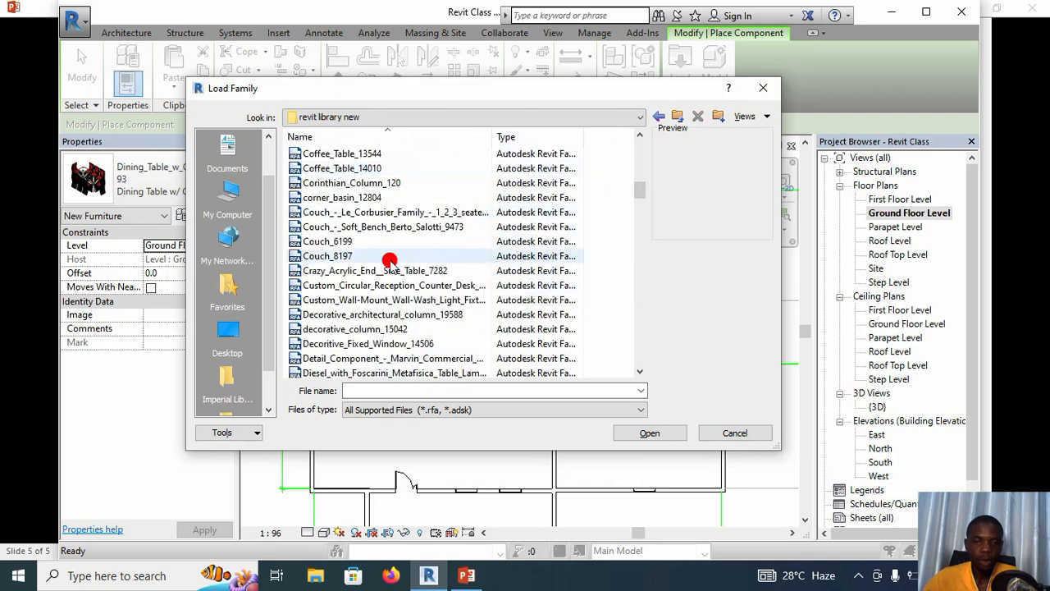
{"action": "left_click", "coordinate": [375, 243]}
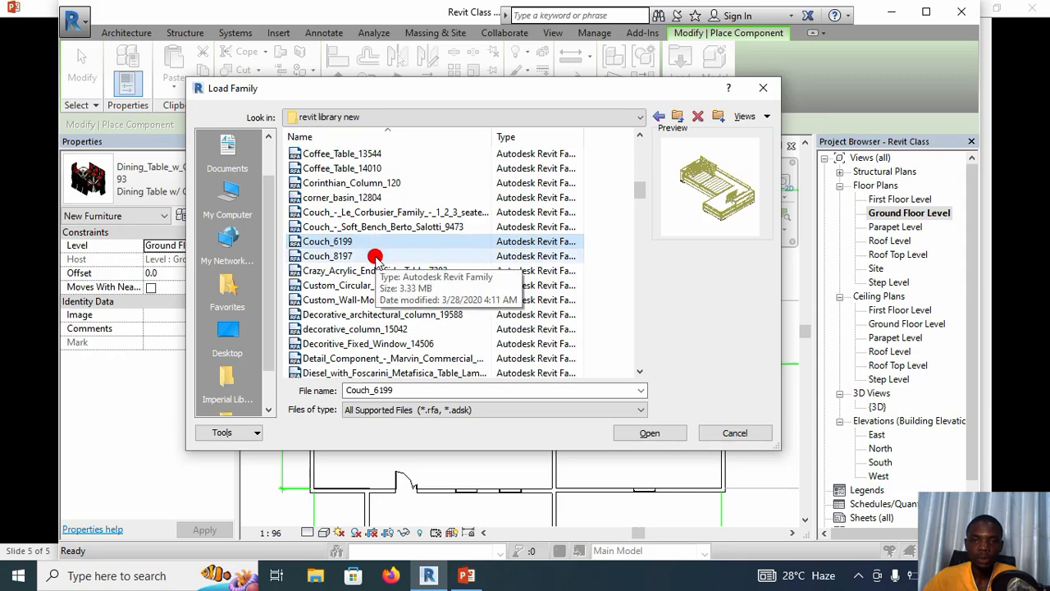
{"action": "left_click", "coordinate": [376, 257]}
{"action": "left_click", "coordinate": [390, 226]}
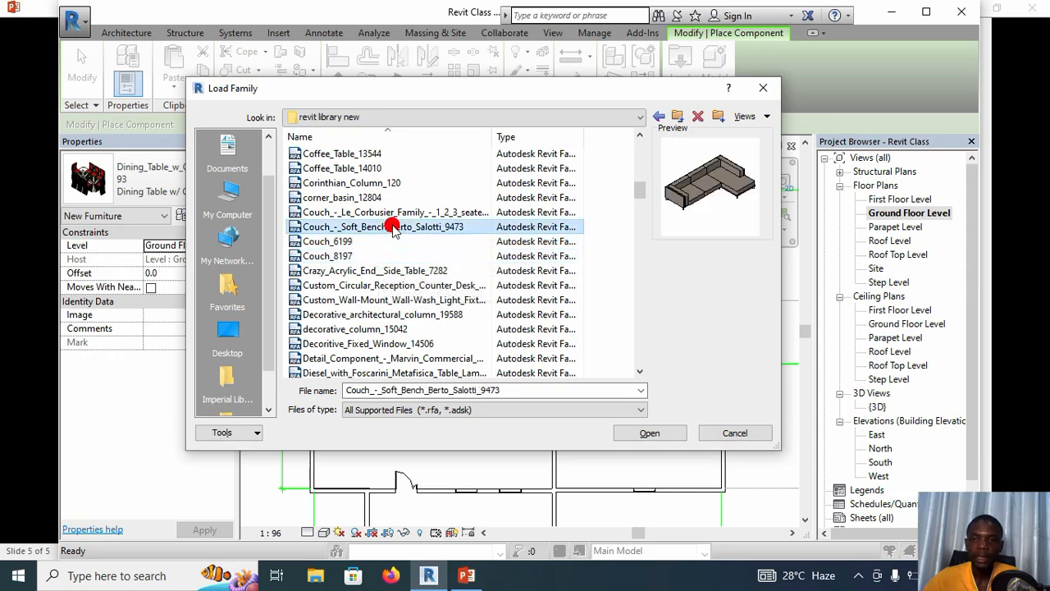
{"action": "left_click", "coordinate": [400, 213]}
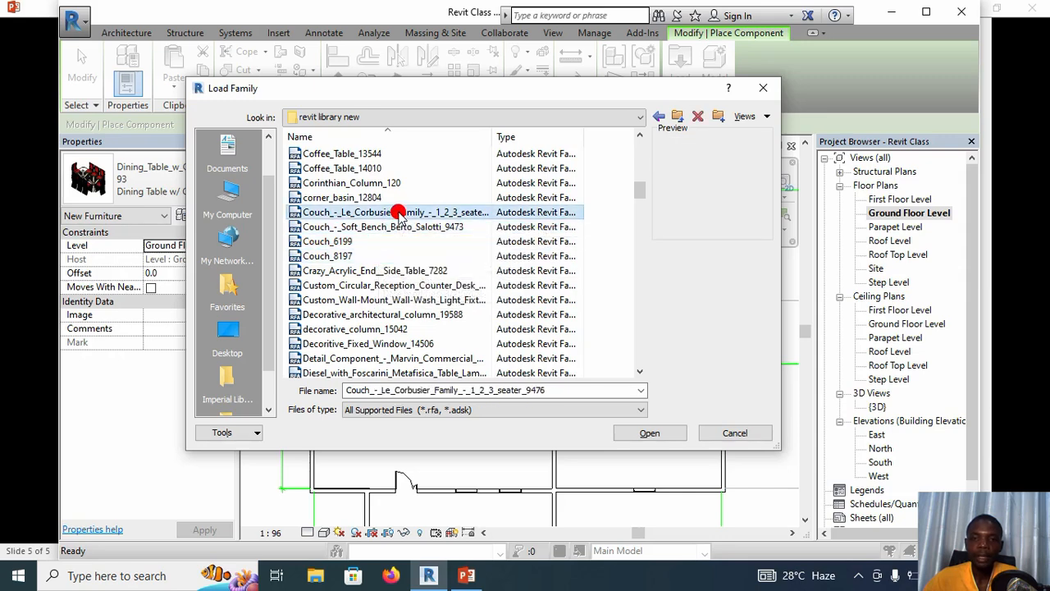
{"action": "left_click", "coordinate": [402, 199]}
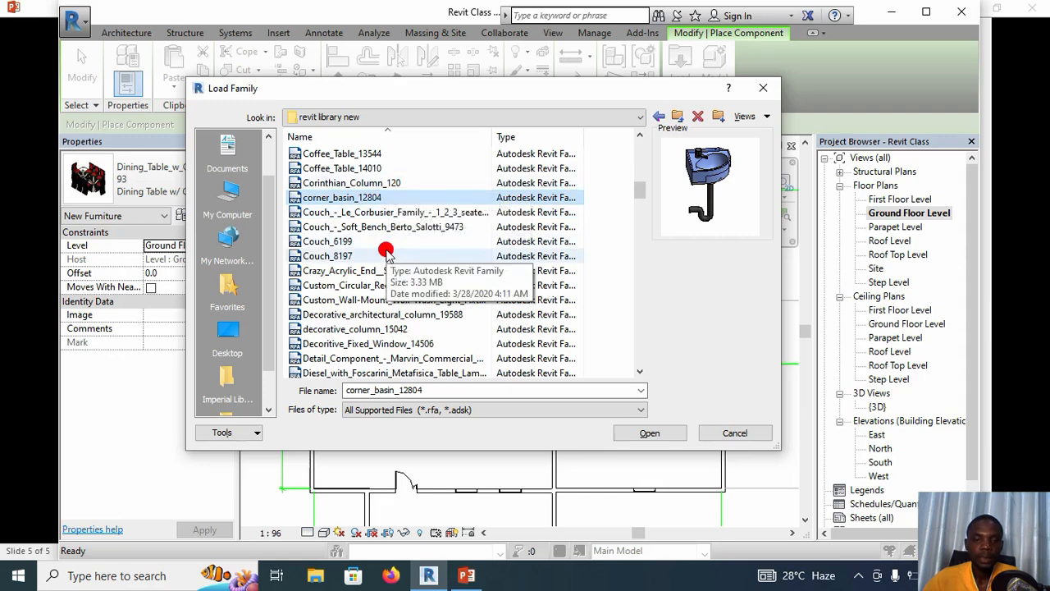
- Load the Sofa_00010_13195 family from the revit library new folder, previewing Sofa_00009_13194 and sofa_14082 for comparison
{"action": "scroll", "coordinate": [389, 270], "scroll_direction": "down", "scroll_amount": 7}
{"action": "scroll", "coordinate": [389, 274], "scroll_direction": "down", "scroll_amount": 10}
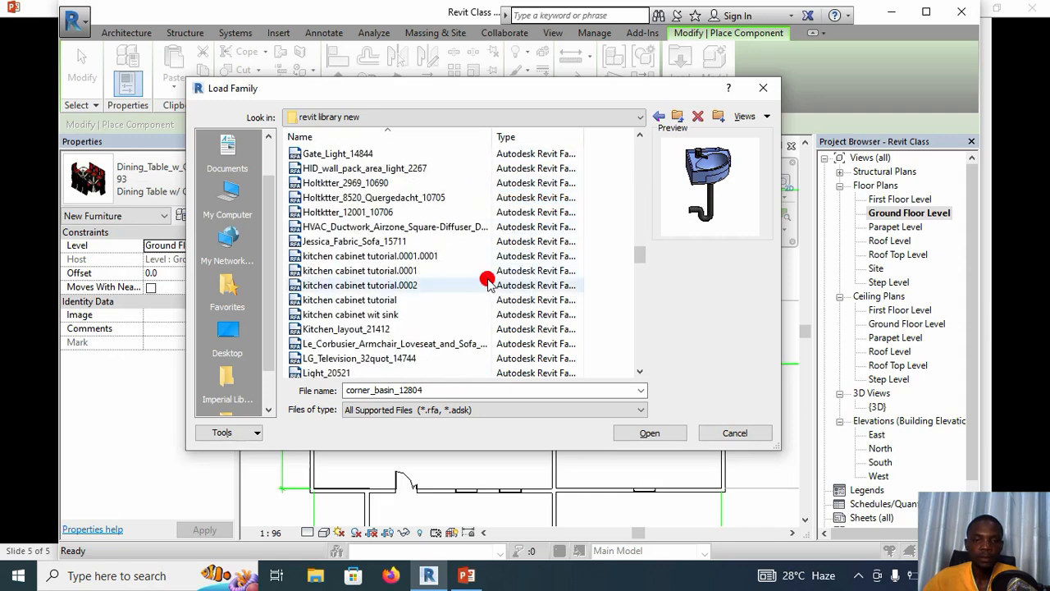
{"action": "left_click_drag", "start_coordinate": [640, 256], "coordinate": [646, 324]}
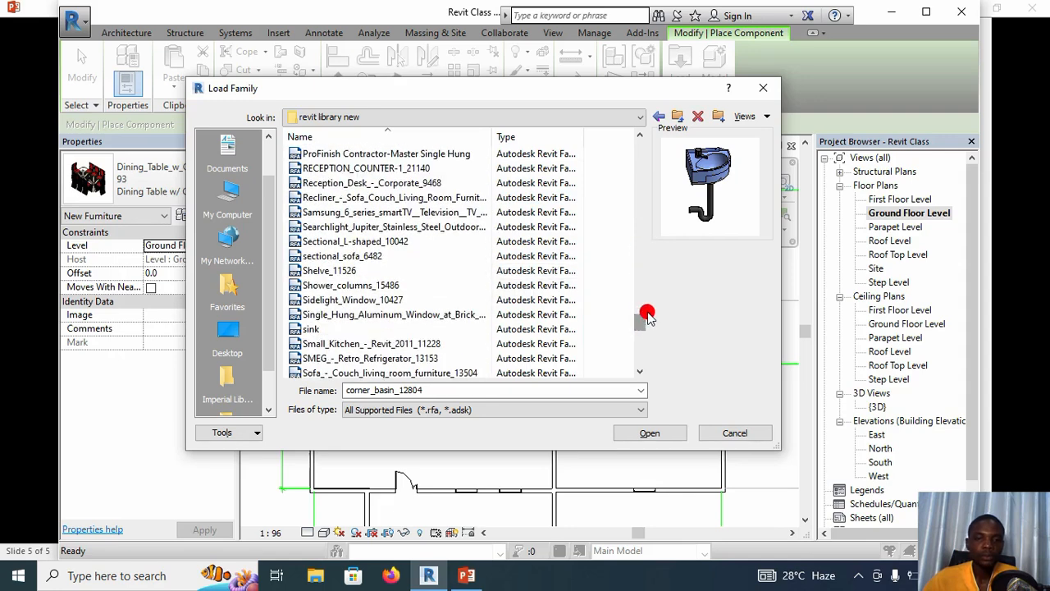
{"action": "scroll", "coordinate": [429, 298], "scroll_direction": "down", "scroll_amount": 3}
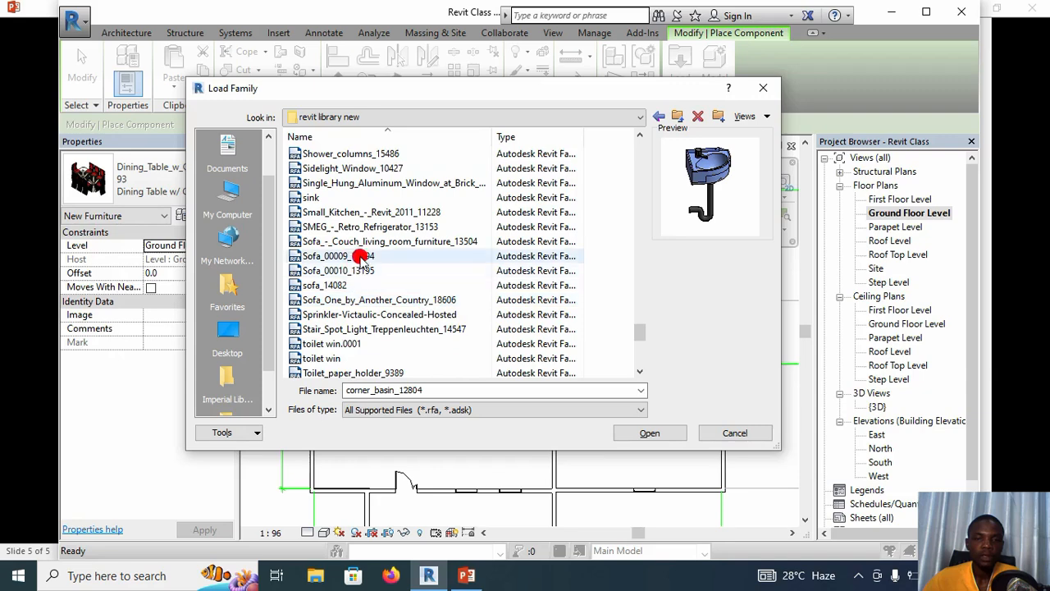
{"action": "left_click", "coordinate": [361, 258]}
{"action": "left_click", "coordinate": [366, 271]}
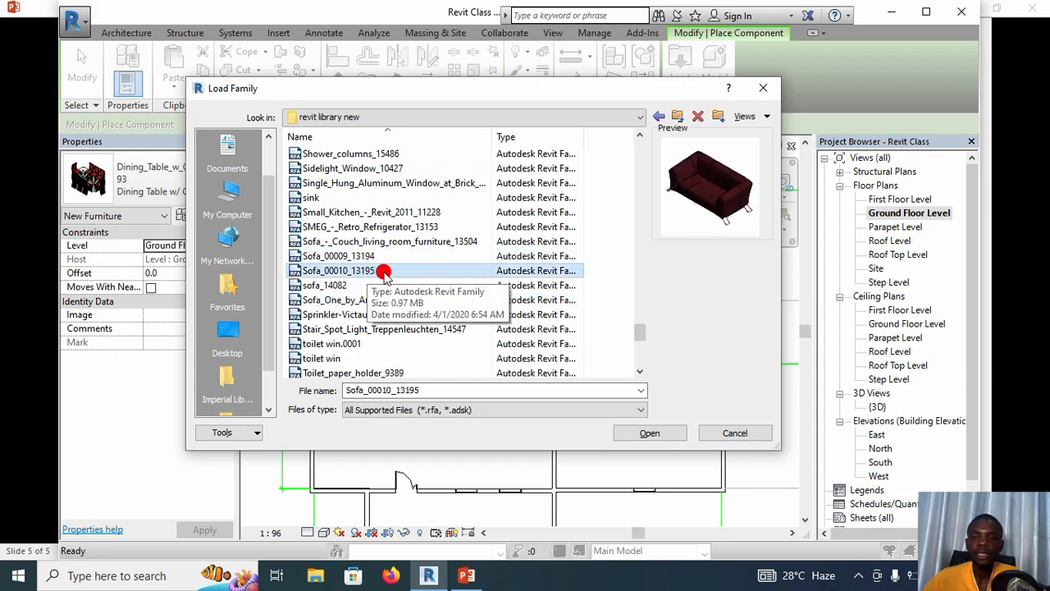
{"action": "left_click", "coordinate": [398, 258]}
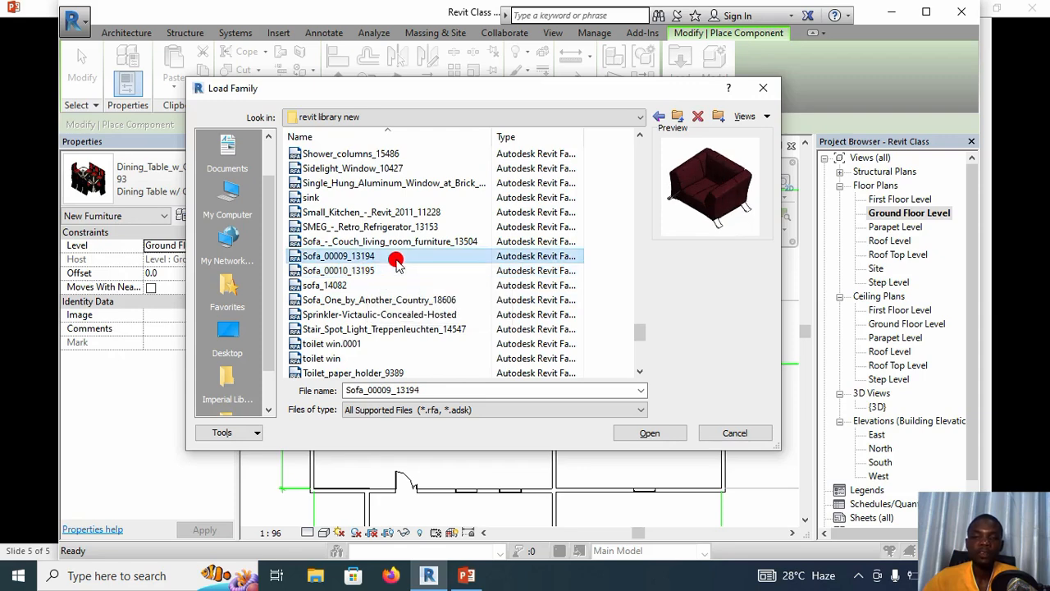
{"action": "left_click", "coordinate": [390, 270]}
{"action": "left_click", "coordinate": [386, 281]}
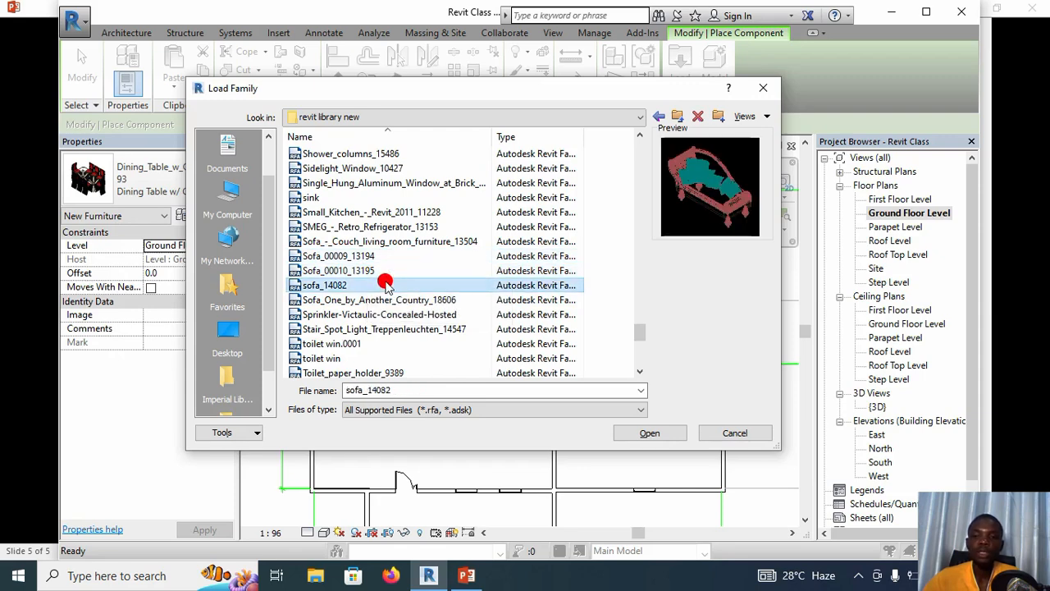
{"action": "left_click", "coordinate": [394, 271]}
{"action": "left_click", "coordinate": [644, 432]}
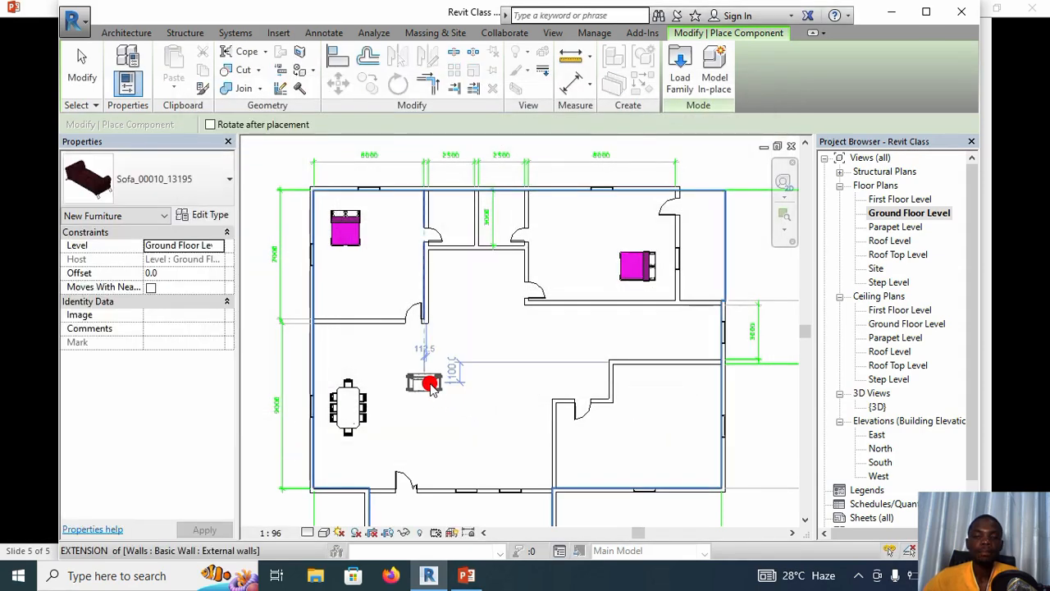
- Place a Sofa_00010_13195 in the large room to the right of the dining set, rotating it during placement
{"action": "key", "text": "space"}
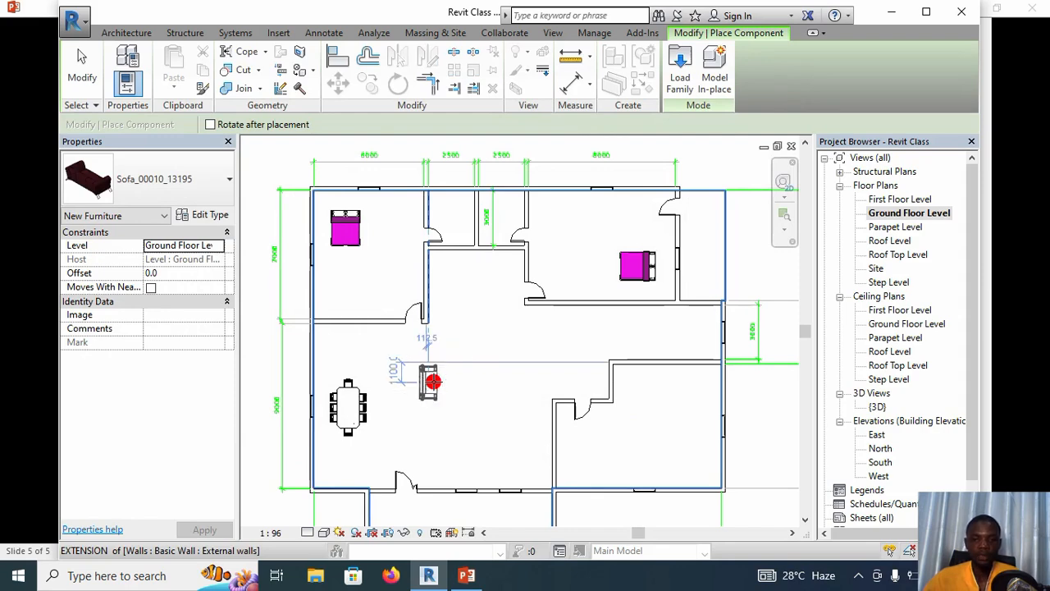
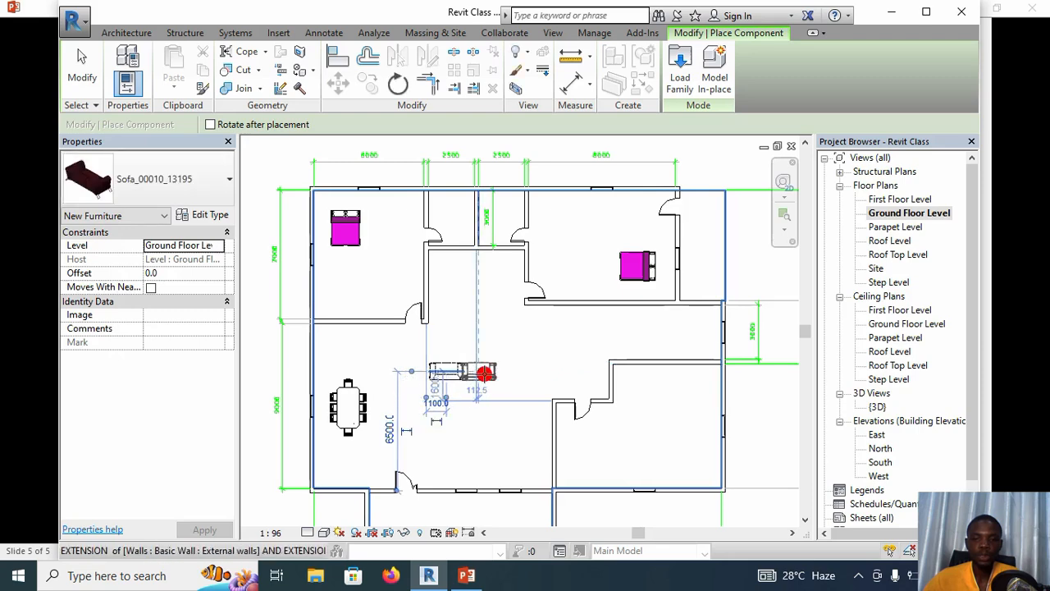
- Place a Sofa_00010_13195 beside the existing one in the living room and another, turned 90°, near the dining table
{"action": "left_click", "coordinate": [486, 374]}
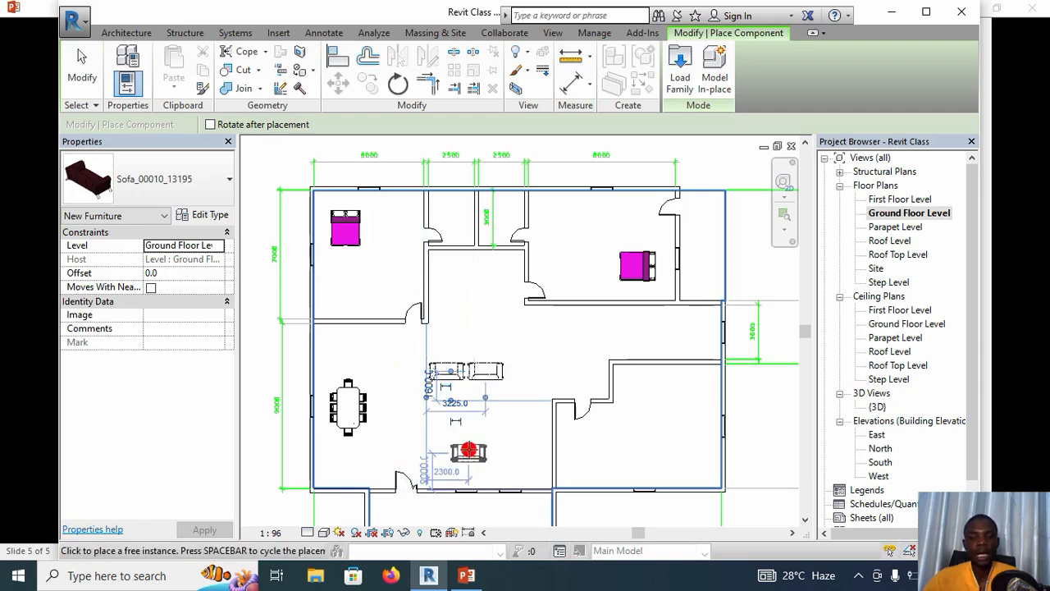
{"action": "key", "text": "space"}
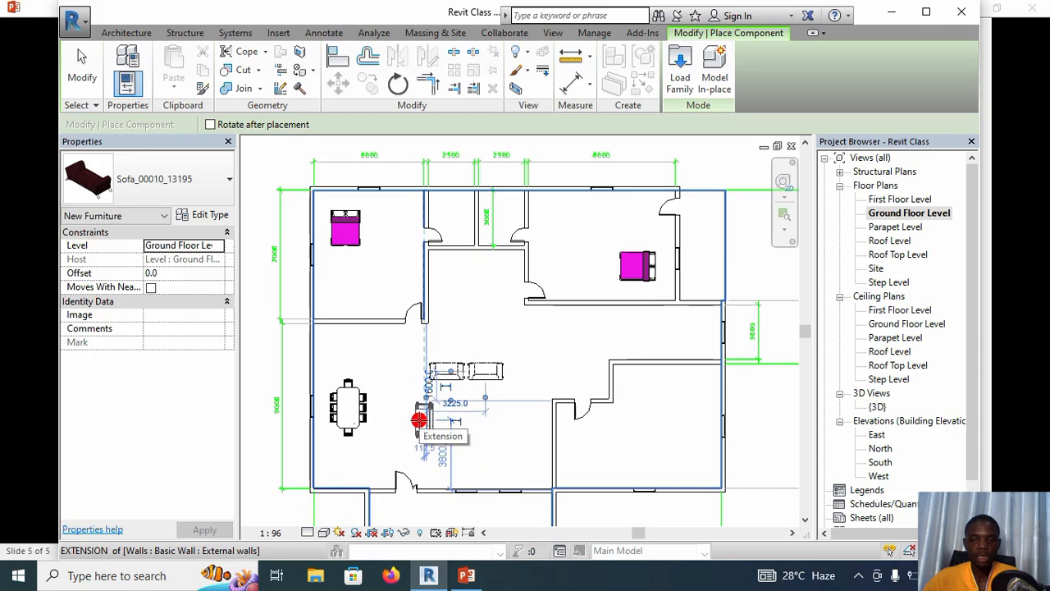
{"action": "left_click", "coordinate": [416, 421]}
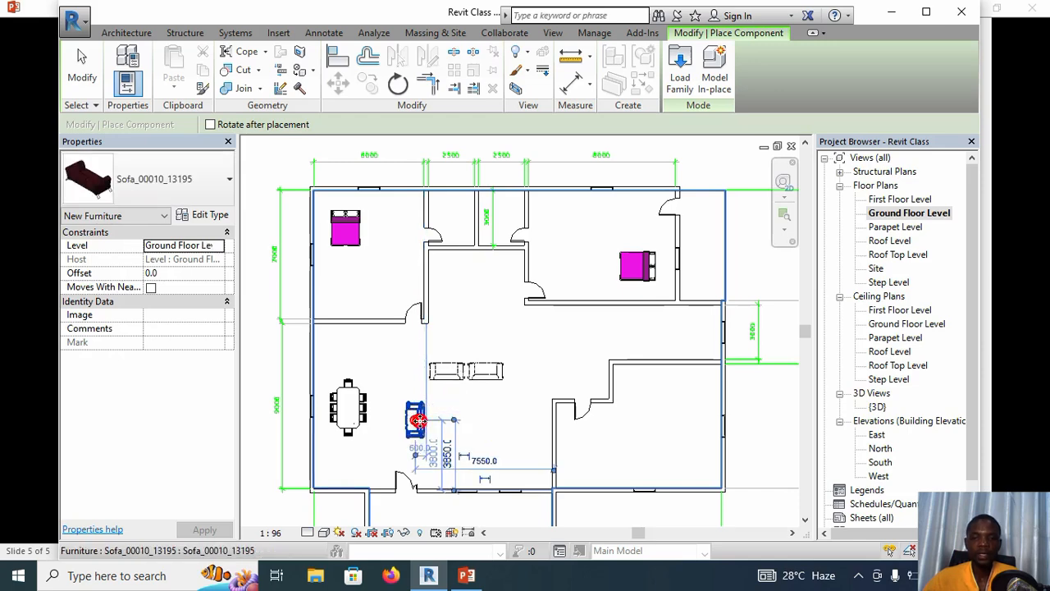
- Place a fourth sofa, turned the opposite way, across from and level with the sofa near the dining table, and finish placing
{"action": "key", "text": "space"}
{"action": "key", "text": "space"}
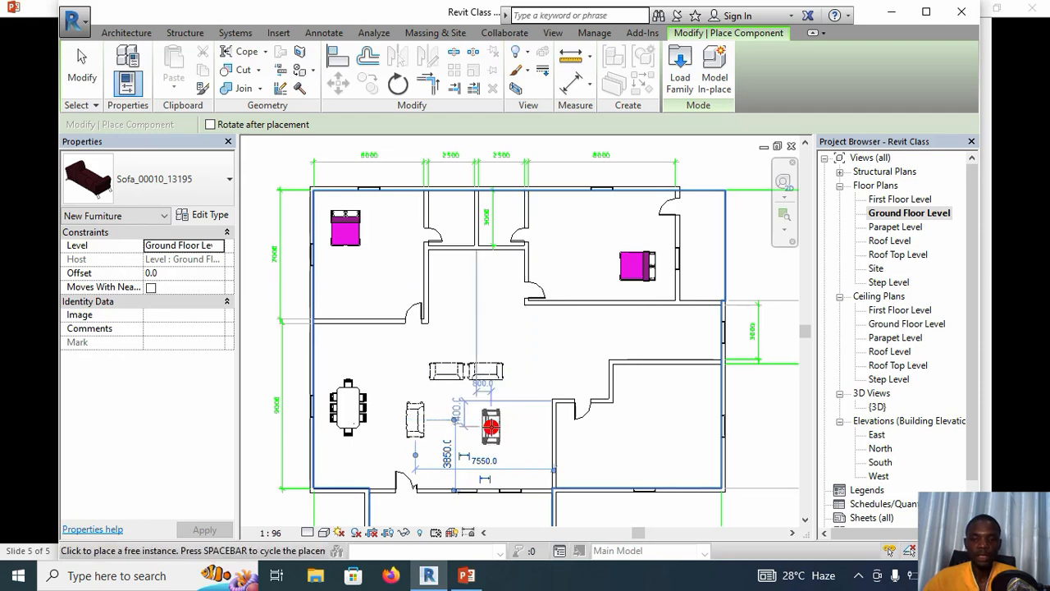
{"action": "scroll", "coordinate": [492, 429], "scroll_direction": "up", "scroll_amount": 3}
{"action": "scroll", "coordinate": [427, 359], "scroll_direction": "up", "scroll_amount": 4}
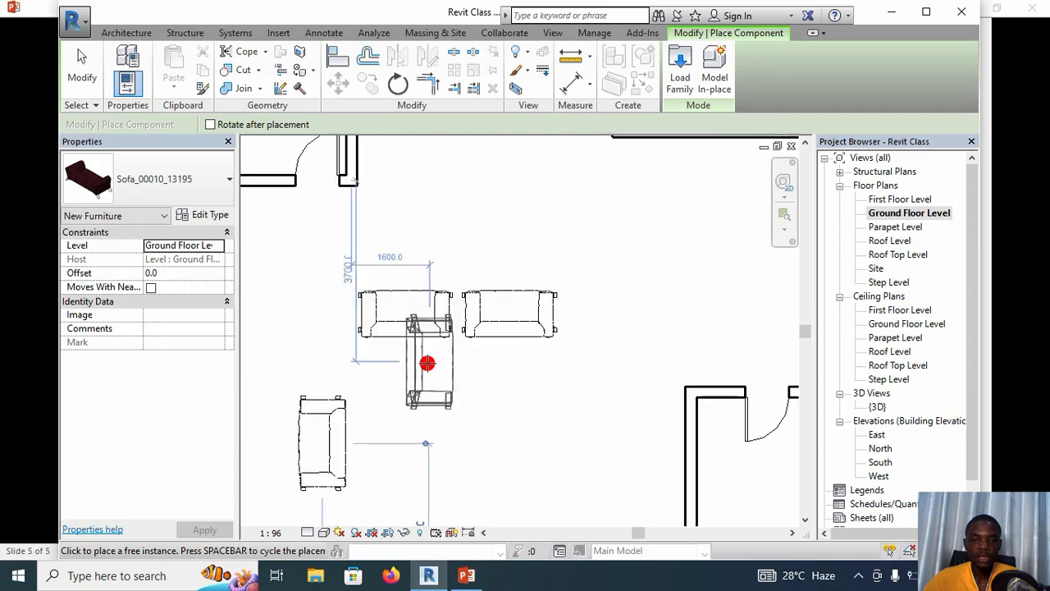
{"action": "scroll", "coordinate": [524, 408], "scroll_direction": "down", "scroll_amount": 2}
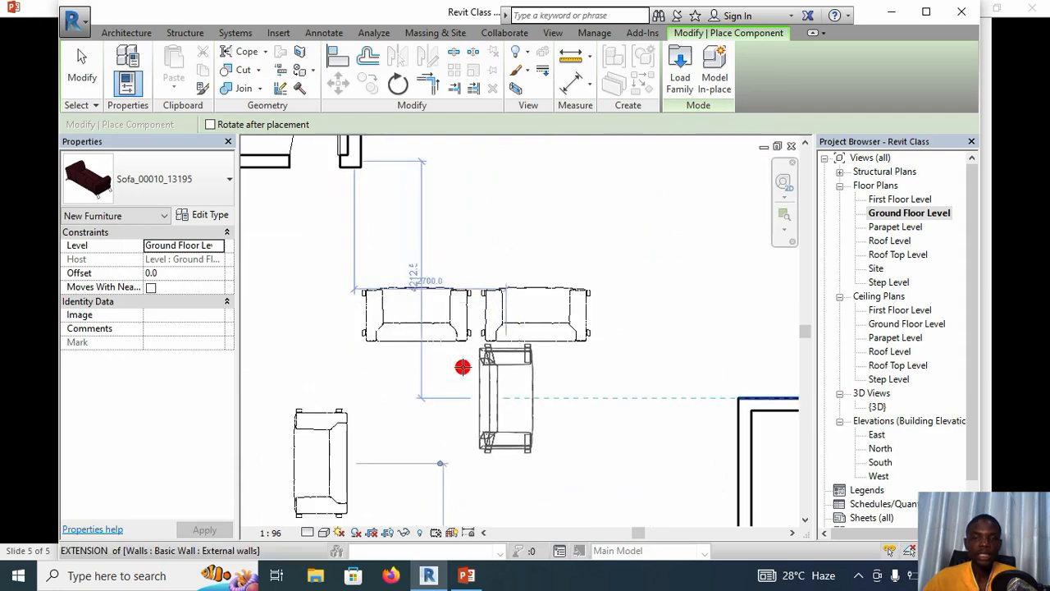
{"action": "scroll", "coordinate": [623, 434], "scroll_direction": "down", "scroll_amount": 2}
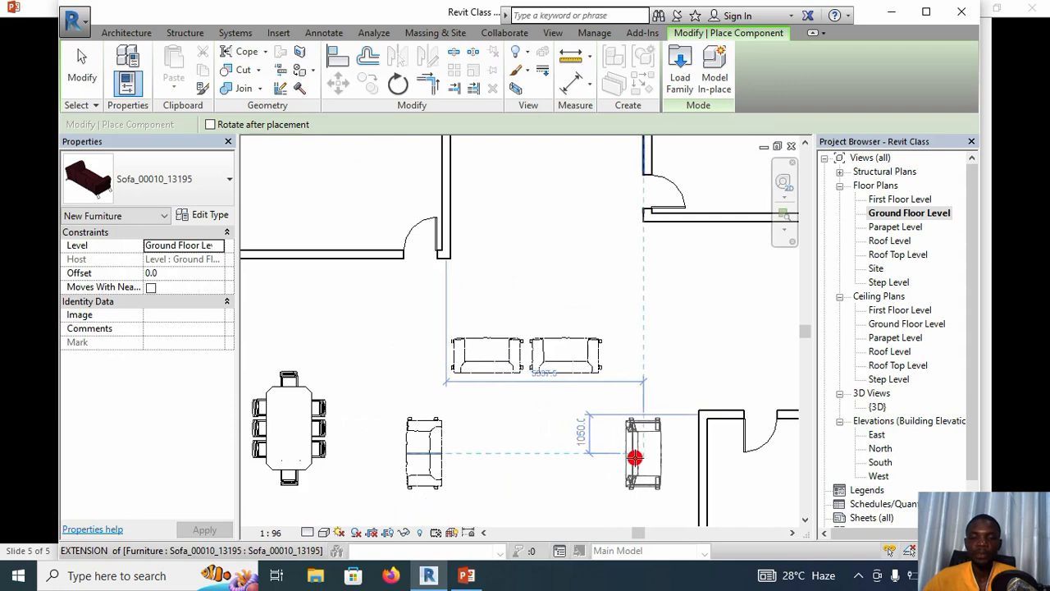
{"action": "left_click", "coordinate": [635, 457]}
{"action": "key", "text": "Escape"}
{"action": "key", "text": "Escape"}
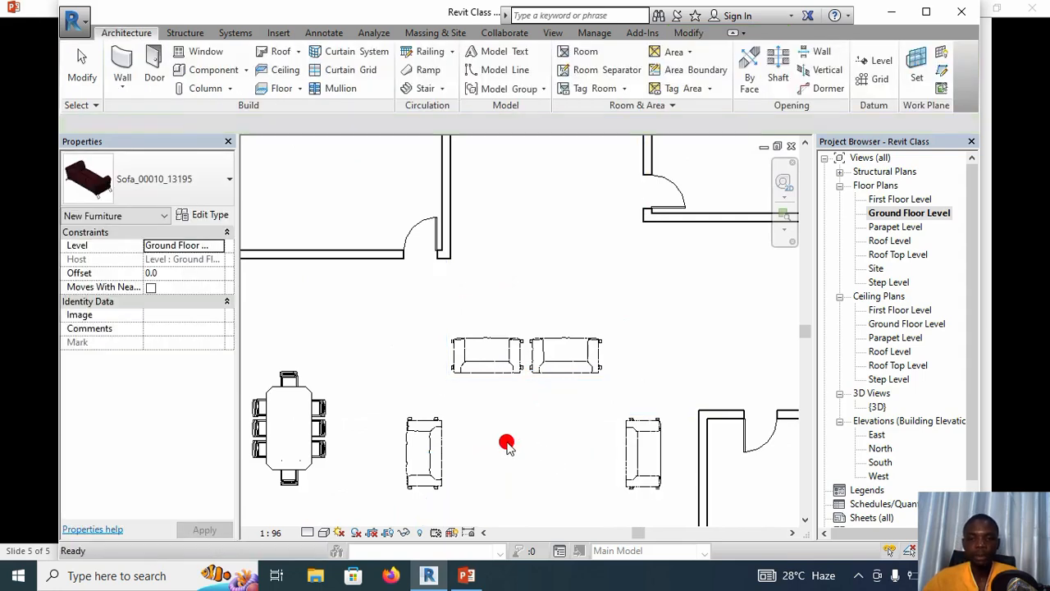
- Select the sofa of the side-by-side pair that is nearer the dining table
{"action": "scroll", "coordinate": [488, 359], "scroll_direction": "up", "scroll_amount": 5}
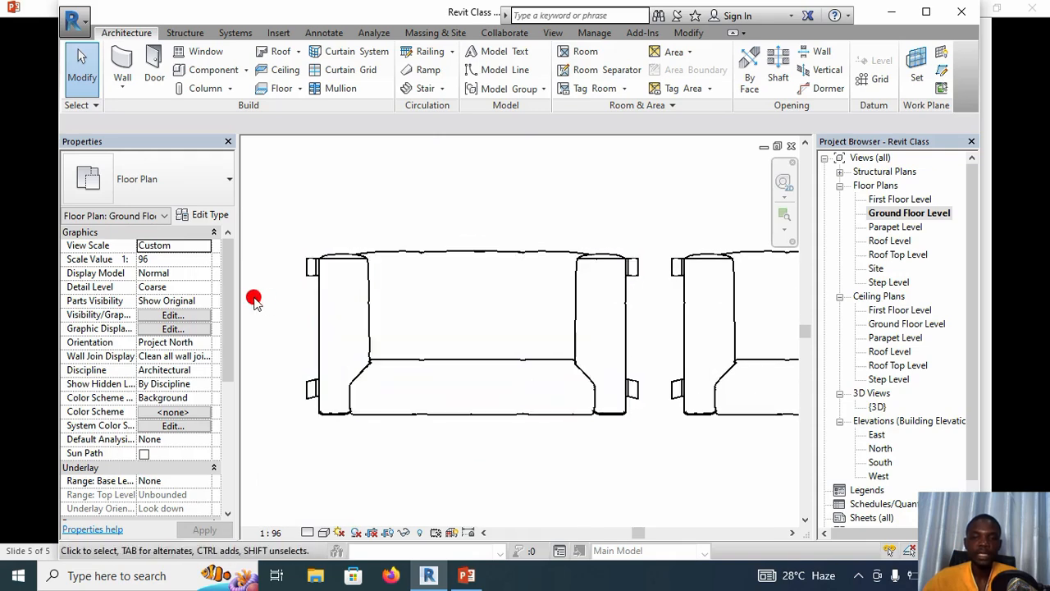
{"action": "scroll", "coordinate": [281, 304], "scroll_direction": "down", "scroll_amount": 5}
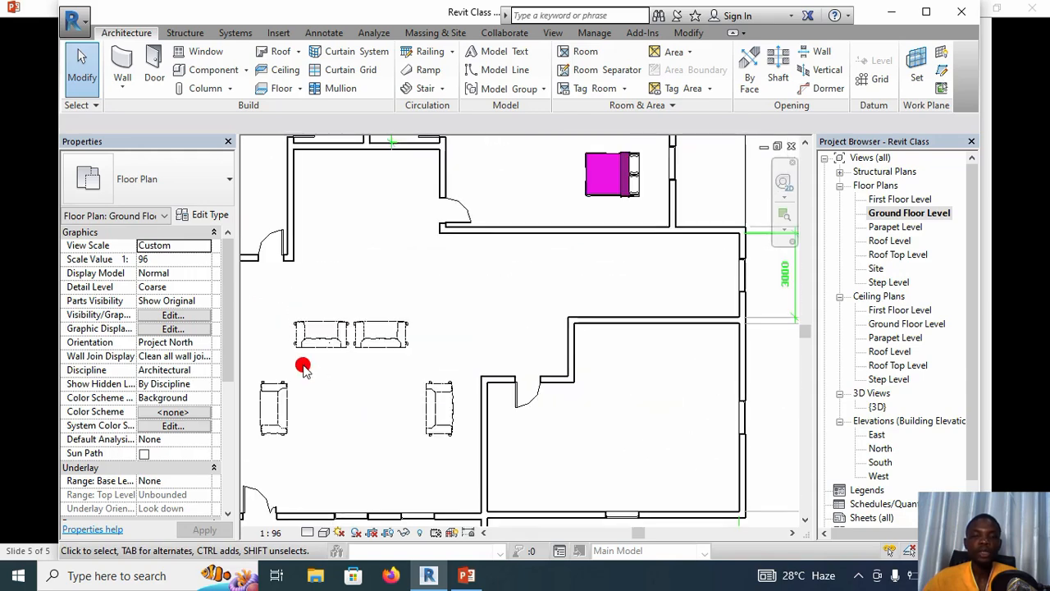
{"action": "left_click", "coordinate": [412, 348]}
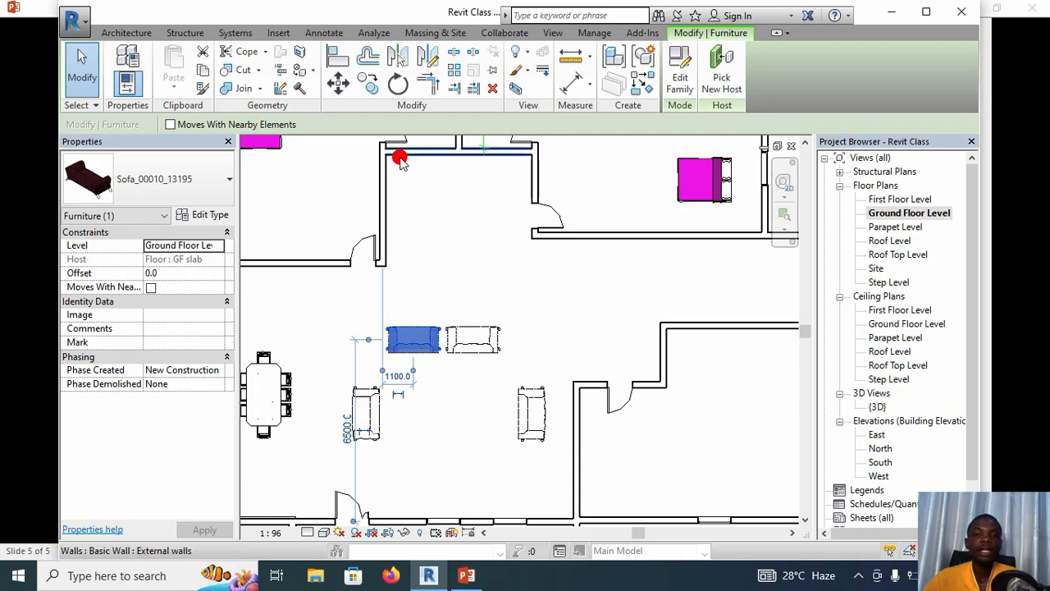
{"action": "left_click", "coordinate": [400, 85]}
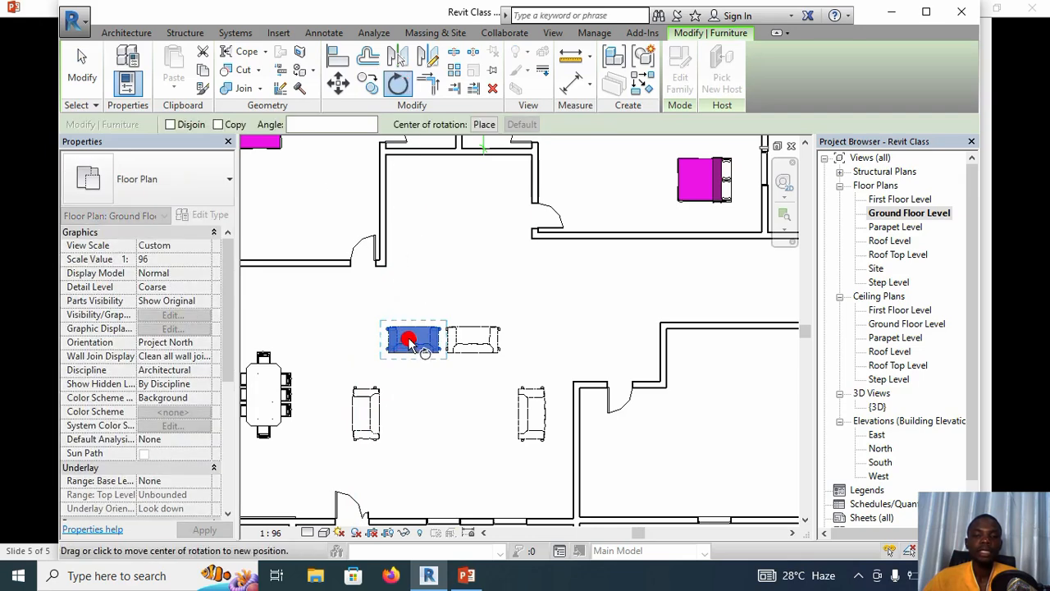
{"action": "mouse_move", "coordinate": [410, 339]}
{"action": "left_mouse_down"}
{"action": "mouse_move", "coordinate": [427, 347]}
{"action": "mouse_move", "coordinate": [446, 314]}
{"action": "mouse_move", "coordinate": [413, 297]}
{"action": "left_mouse_up"}
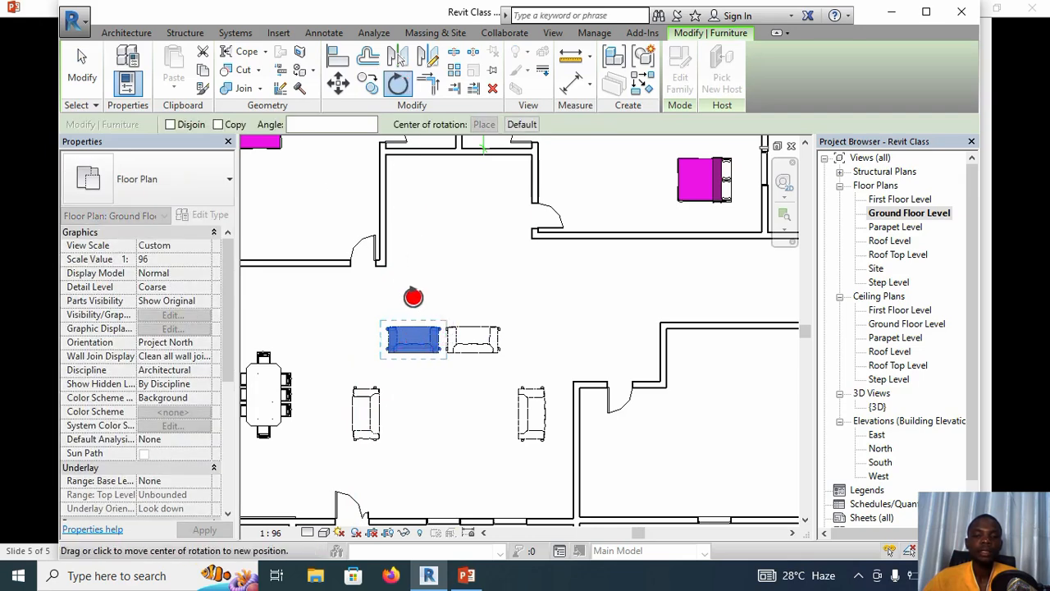
{"action": "key", "text": "Escape"}
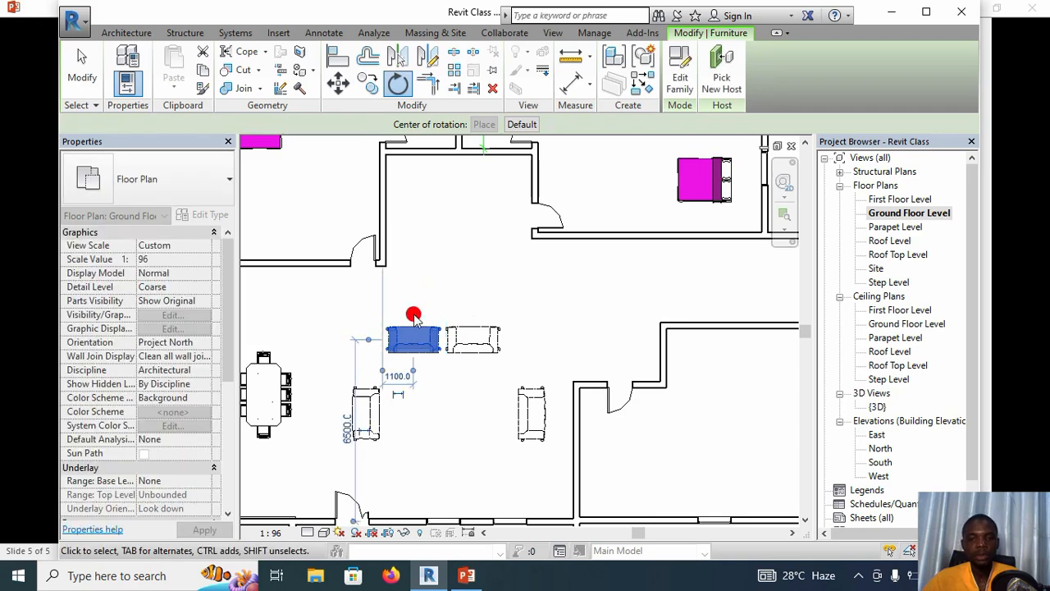
- Rotate the selected sofa of the side-by-side pair by 180° about its centre
{"action": "left_click", "coordinate": [408, 87]}
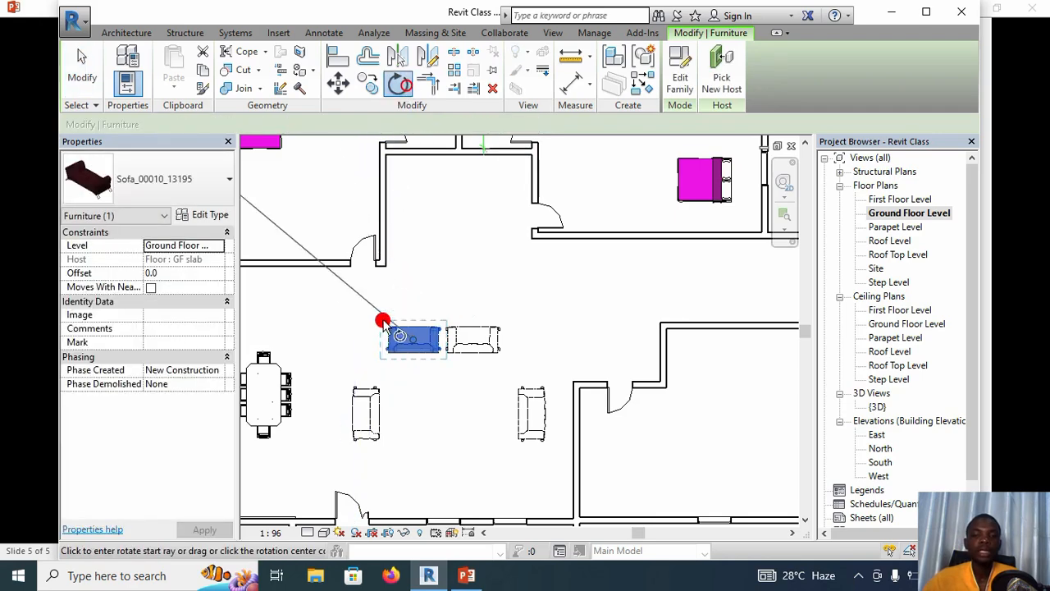
{"action": "left_click", "coordinate": [385, 329]}
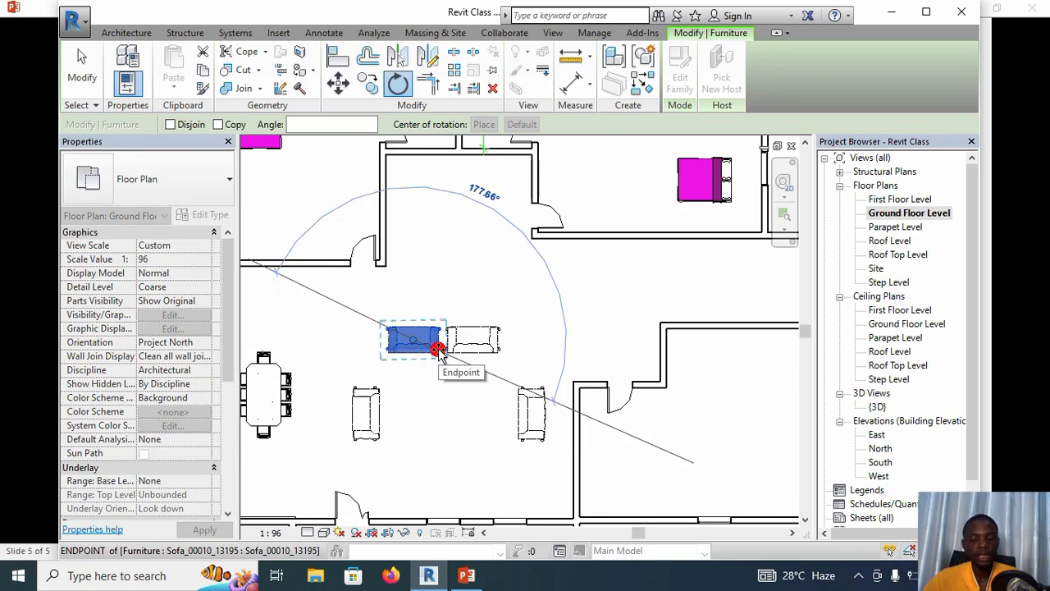
{"action": "type", "text": "1"}
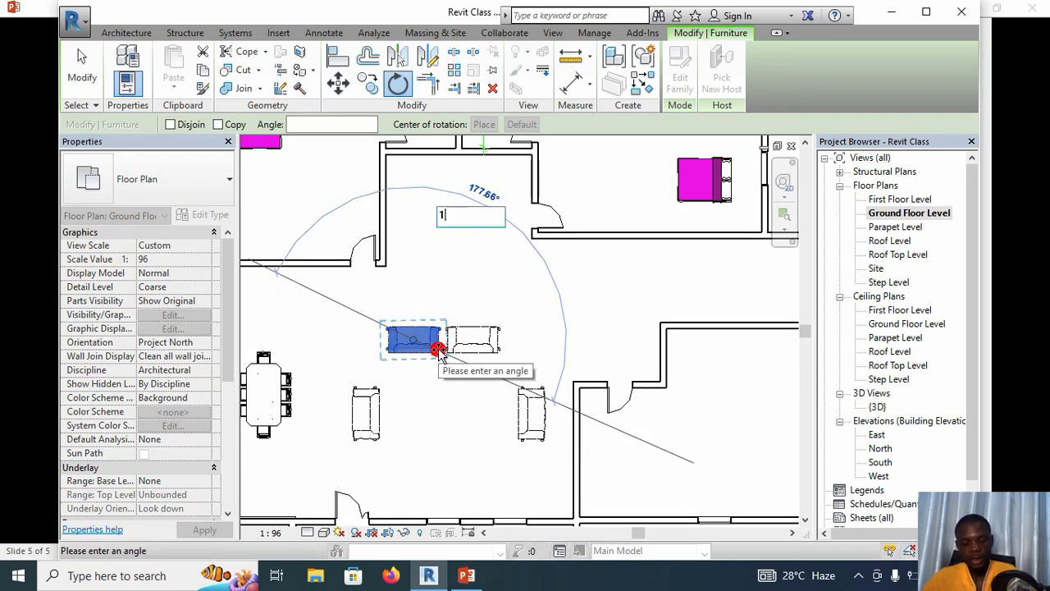
{"action": "type", "text": "80"}
{"action": "key", "text": "Return"}
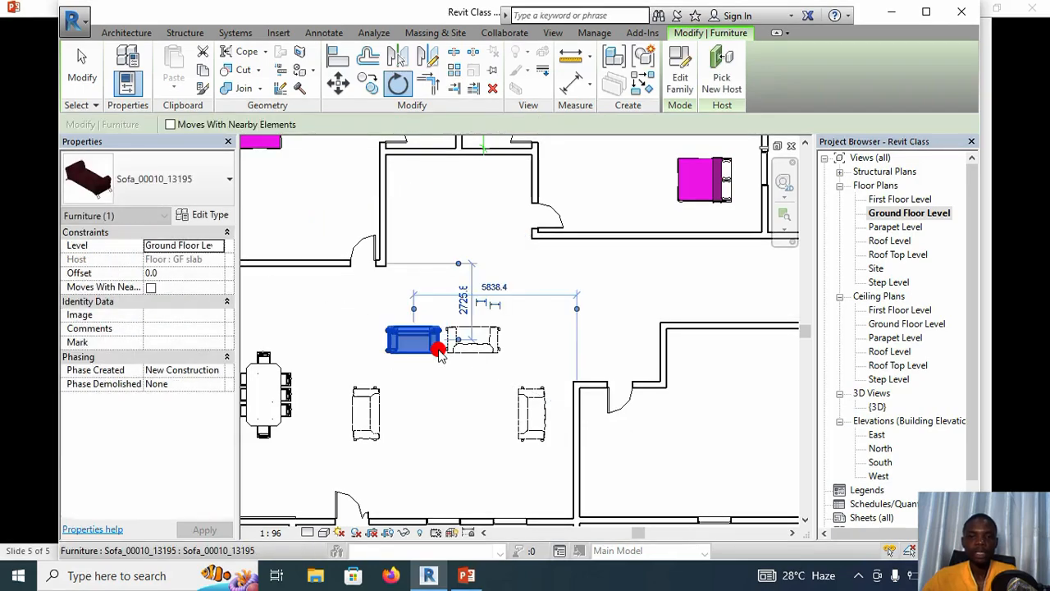
{"action": "left_click", "coordinate": [469, 404]}
- Rotate the other sofa of the side-by-side pair, farther from the dining table, by 180° about its centre
{"action": "left_click", "coordinate": [475, 352]}
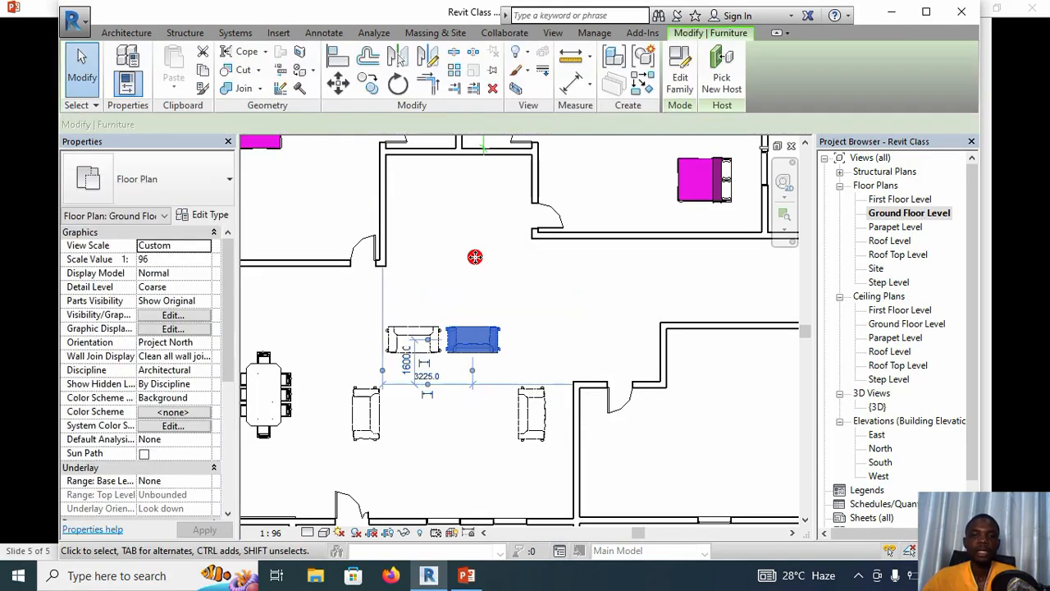
{"action": "left_click", "coordinate": [397, 84]}
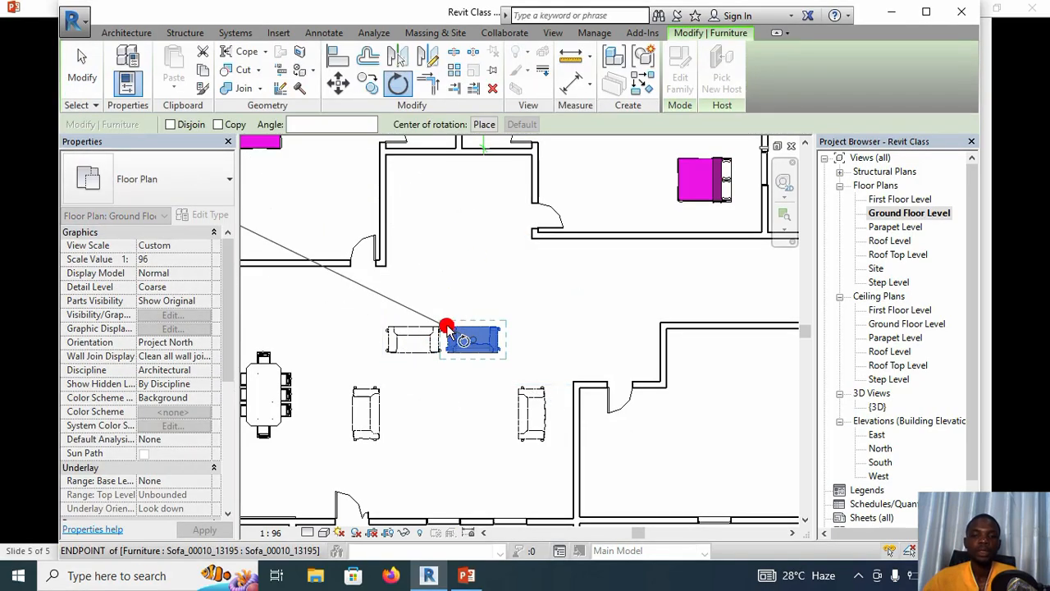
{"action": "left_click", "coordinate": [446, 328]}
{"action": "type", "text": "1"}
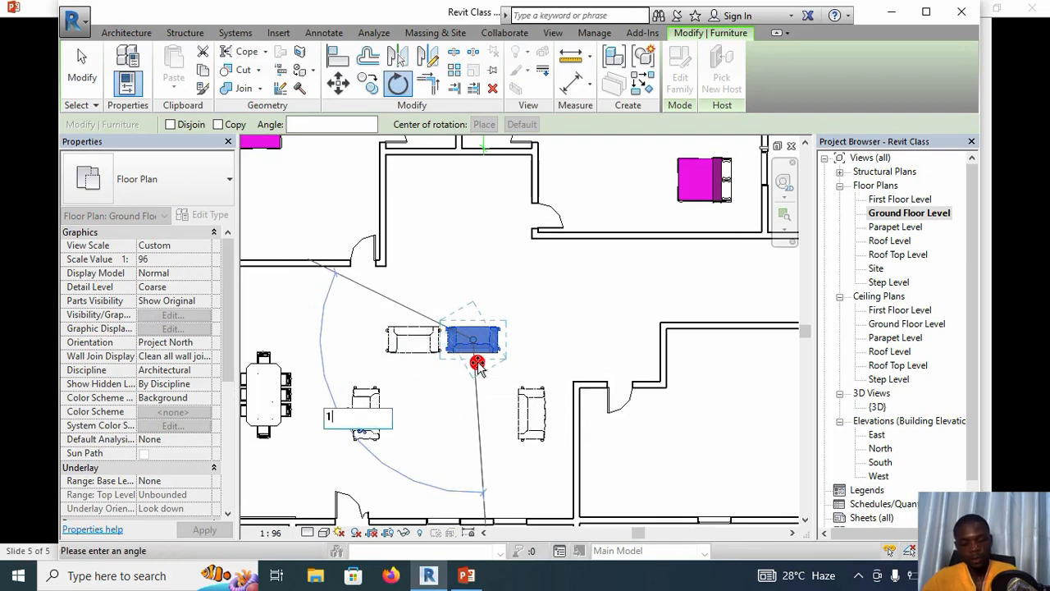
{"action": "type", "text": "80"}
{"action": "key", "text": "Return"}
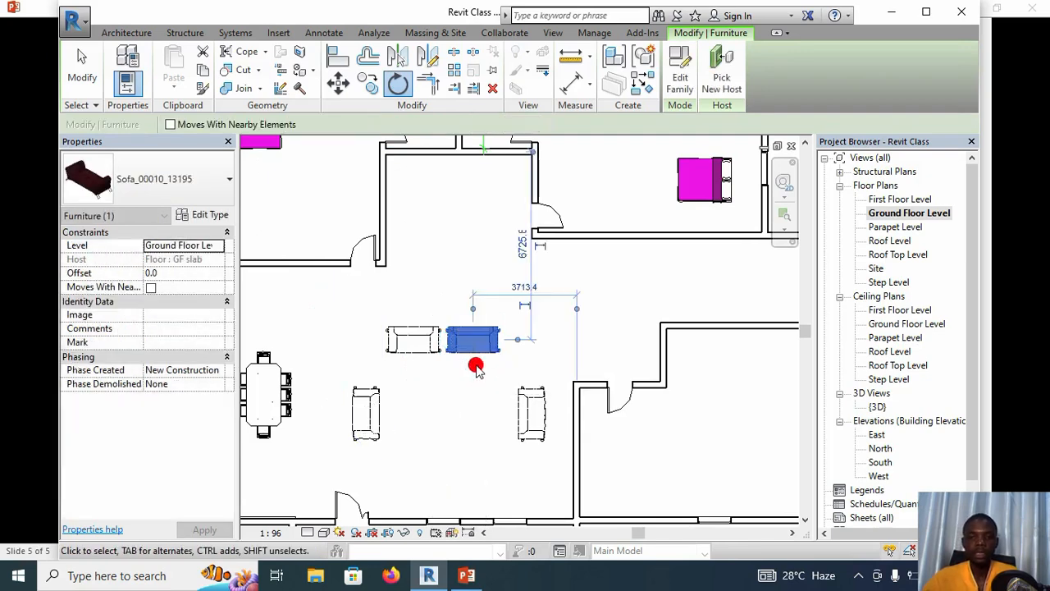
{"action": "left_click", "coordinate": [458, 406]}
- Rotate the vertical sofa near the dining table about its centre to face the opposite way
{"action": "left_click", "coordinate": [380, 415]}
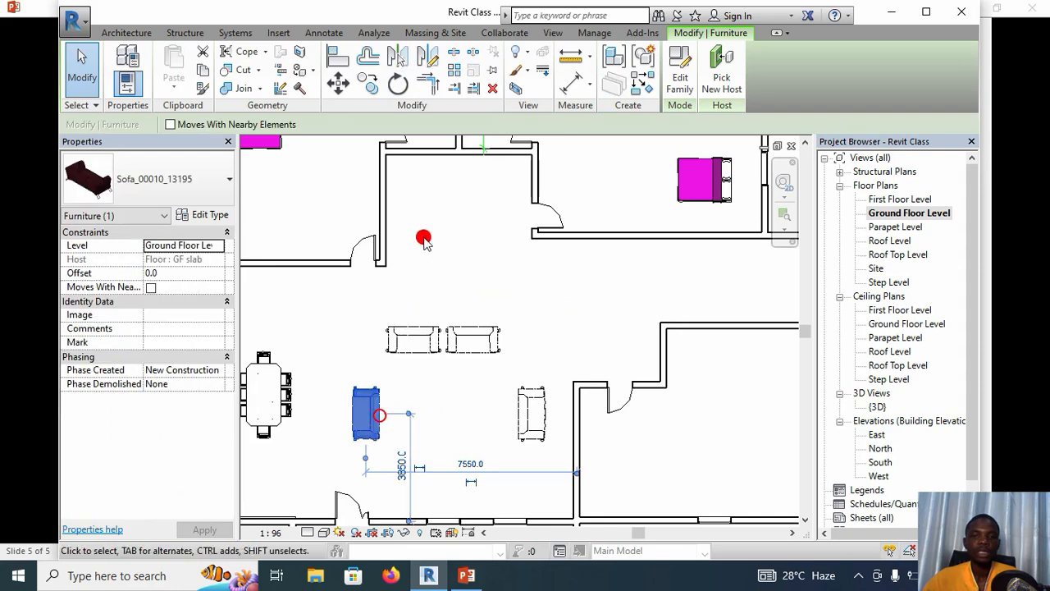
{"action": "left_click", "coordinate": [398, 86]}
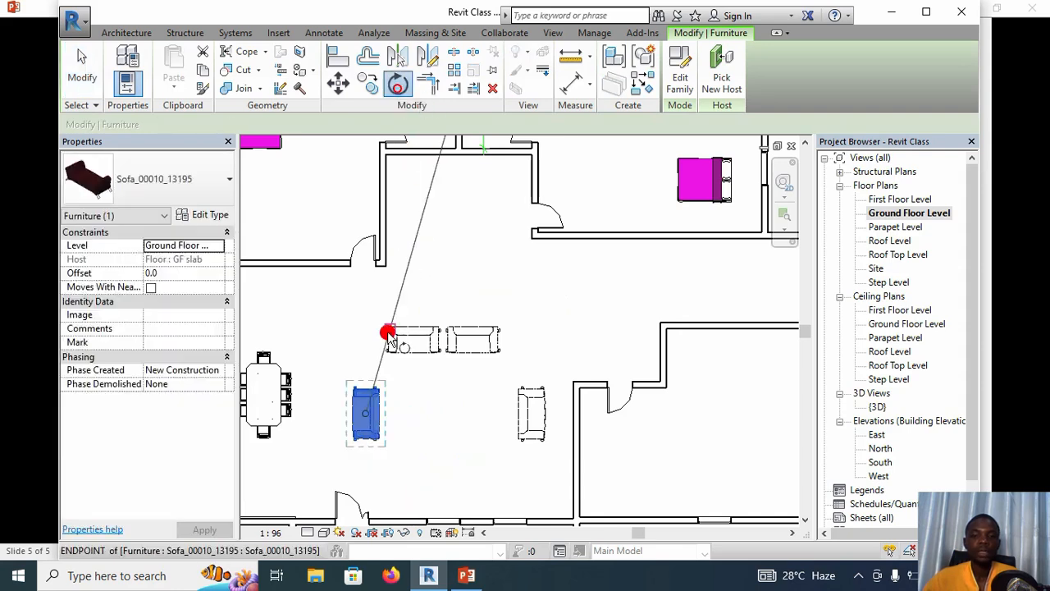
{"action": "left_click_drag", "start_coordinate": [365, 415], "coordinate": [355, 441]}
{"action": "left_click", "coordinate": [355, 441]}
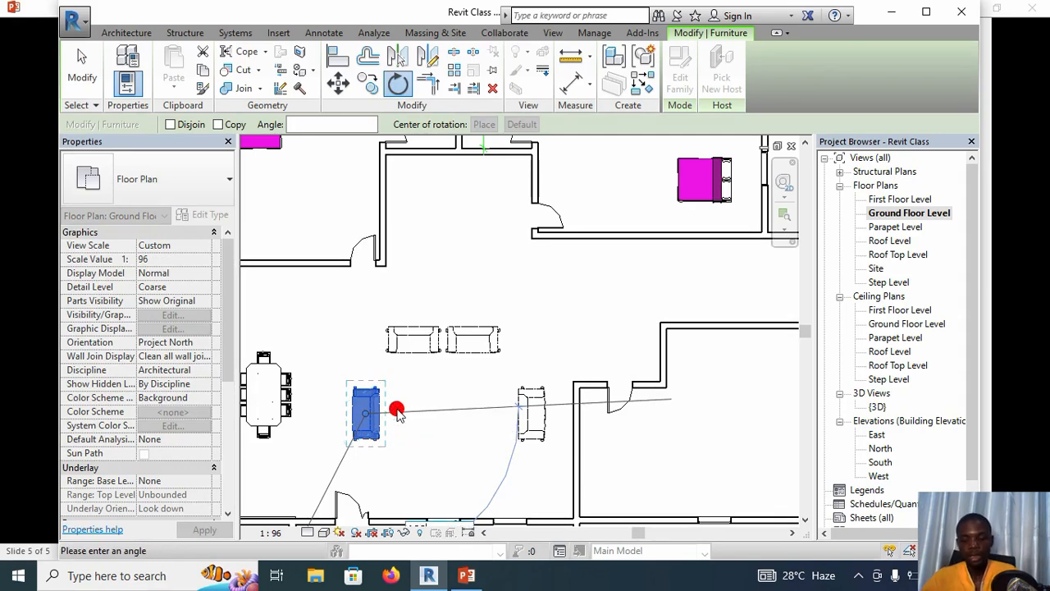
{"action": "key", "text": "Return"}
{"action": "left_click", "coordinate": [453, 439]}
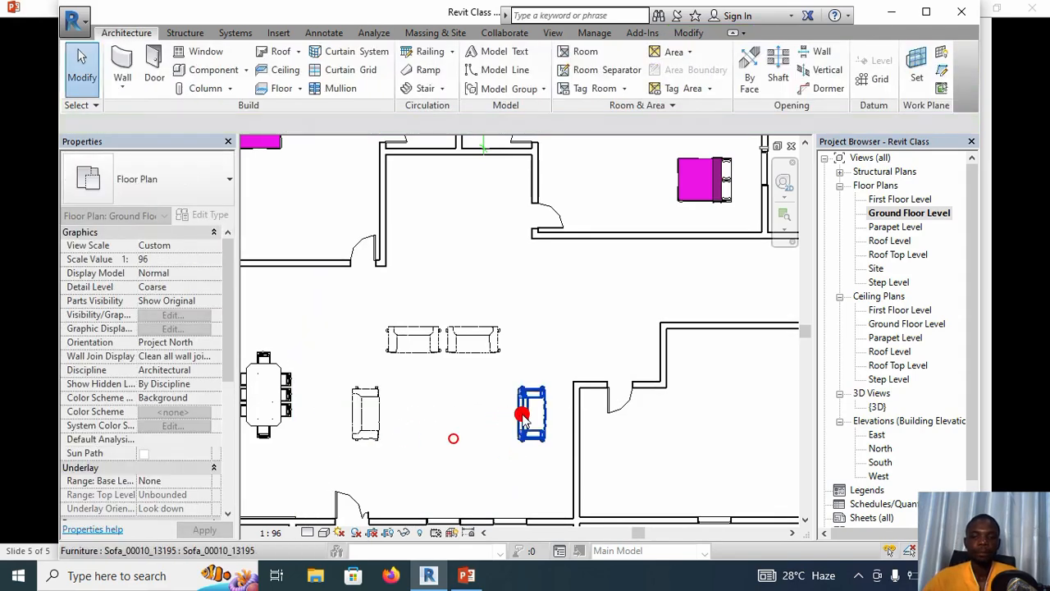
- Rotate the vertical sofa across from the dining side by 180° about its centre
{"action": "left_click", "coordinate": [524, 414]}
{"action": "left_click", "coordinate": [398, 86]}
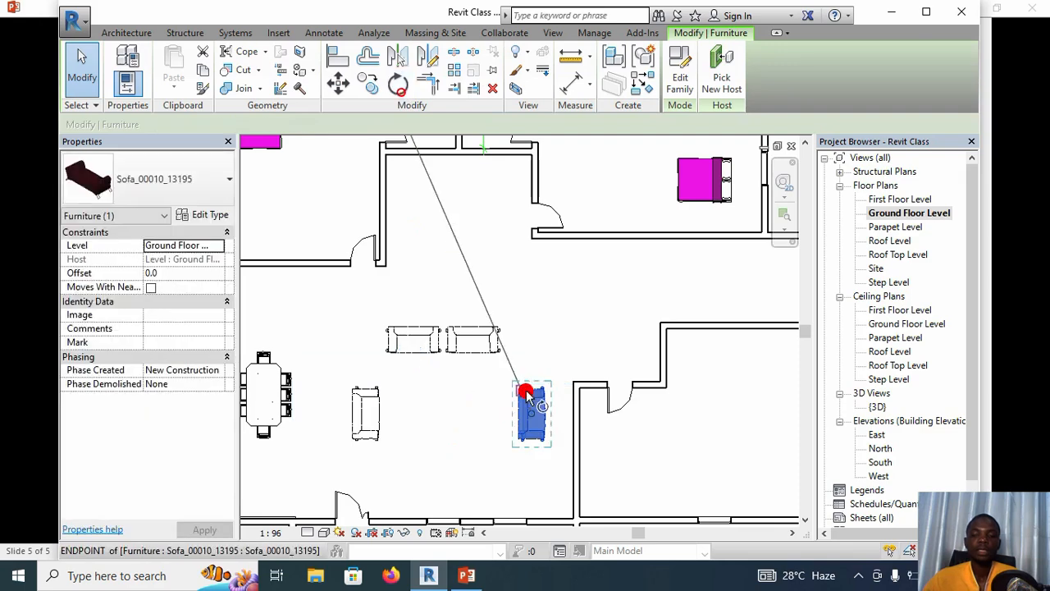
{"action": "left_click", "coordinate": [522, 387]}
{"action": "type", "text": "1"}
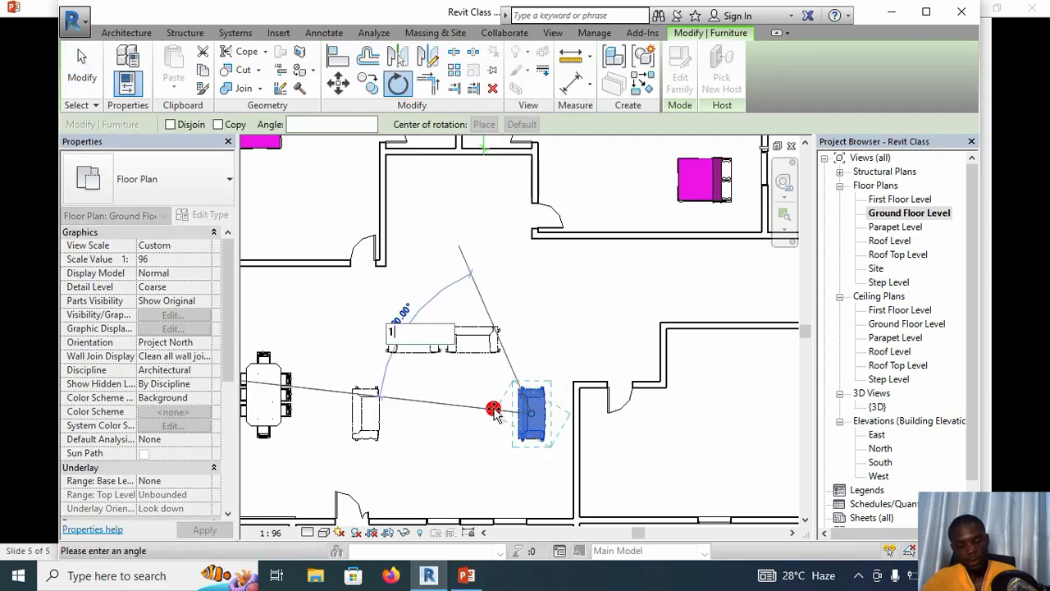
{"action": "type", "text": "80"}
{"action": "key", "text": "Return"}
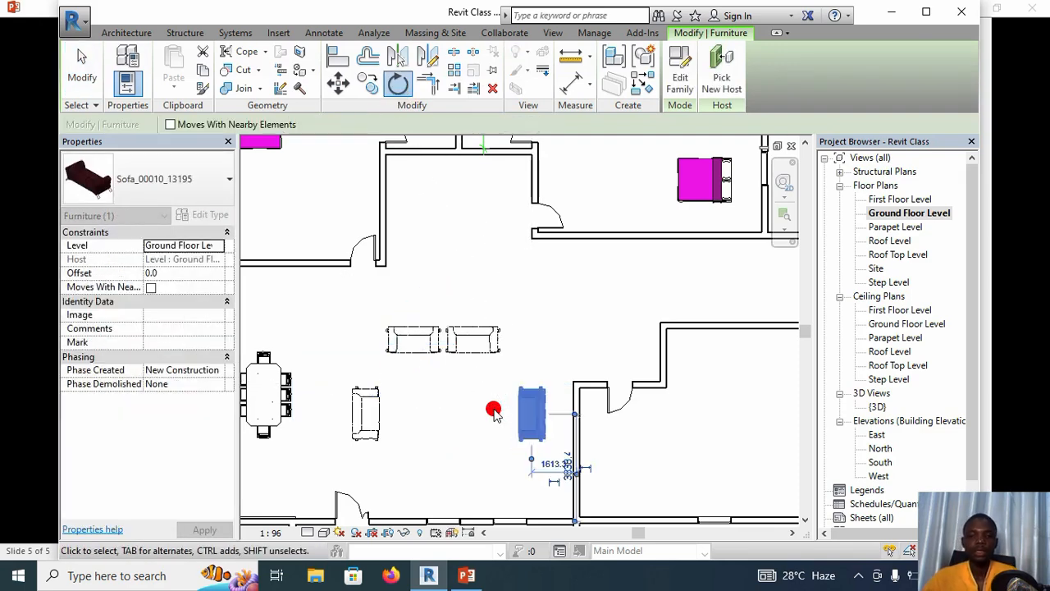
{"action": "left_click", "coordinate": [427, 428]}
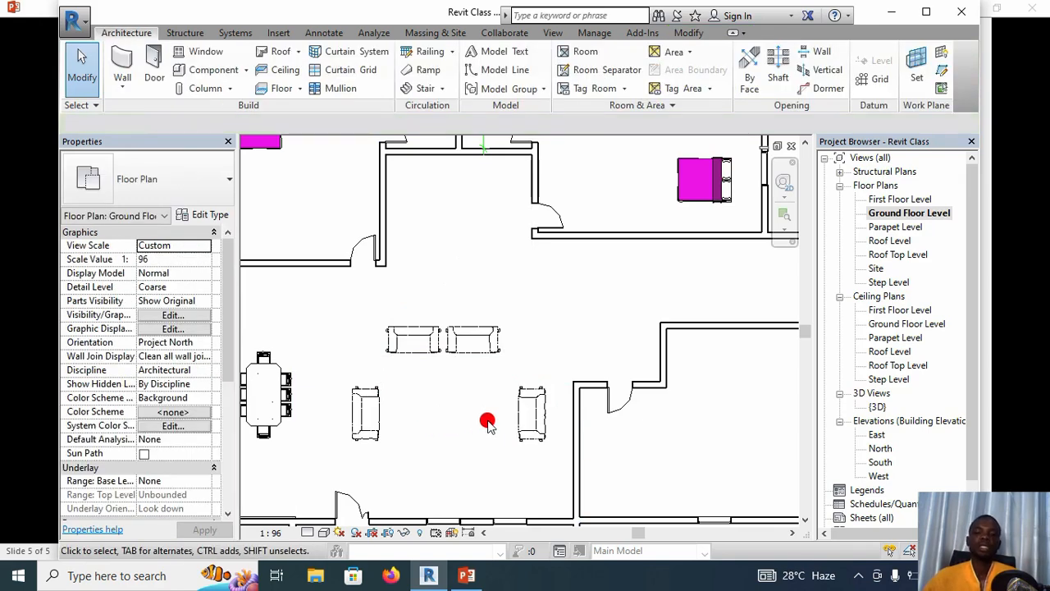
- Move the vertical sofa farthest from the dining table about 400 mm horizontally toward the middle of the seating area
{"action": "left_click", "coordinate": [515, 410]}
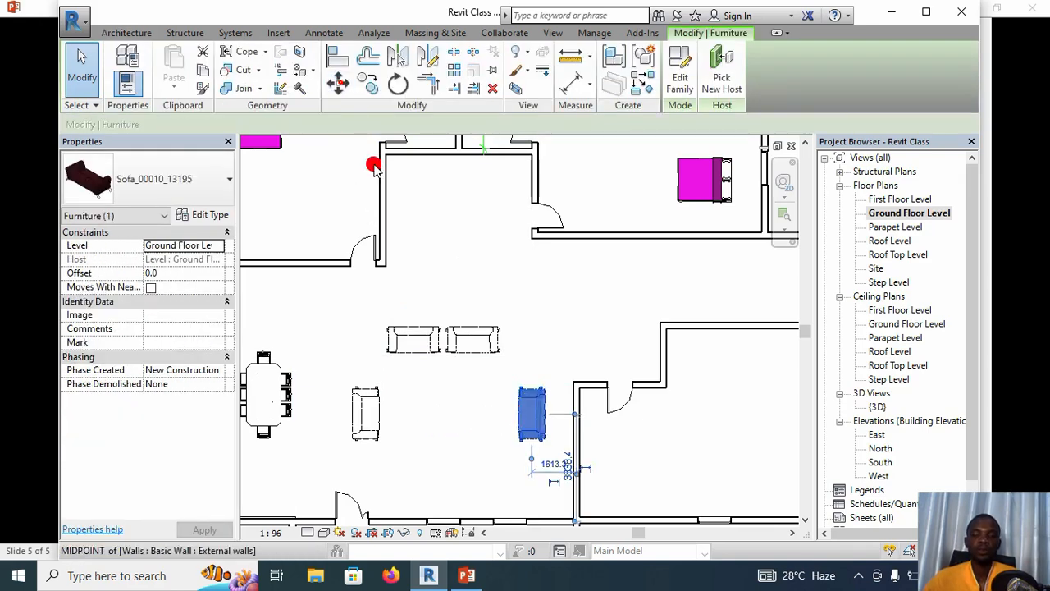
{"action": "key", "text": "m"}
{"action": "key", "text": "v"}
{"action": "left_click", "coordinate": [522, 413]}
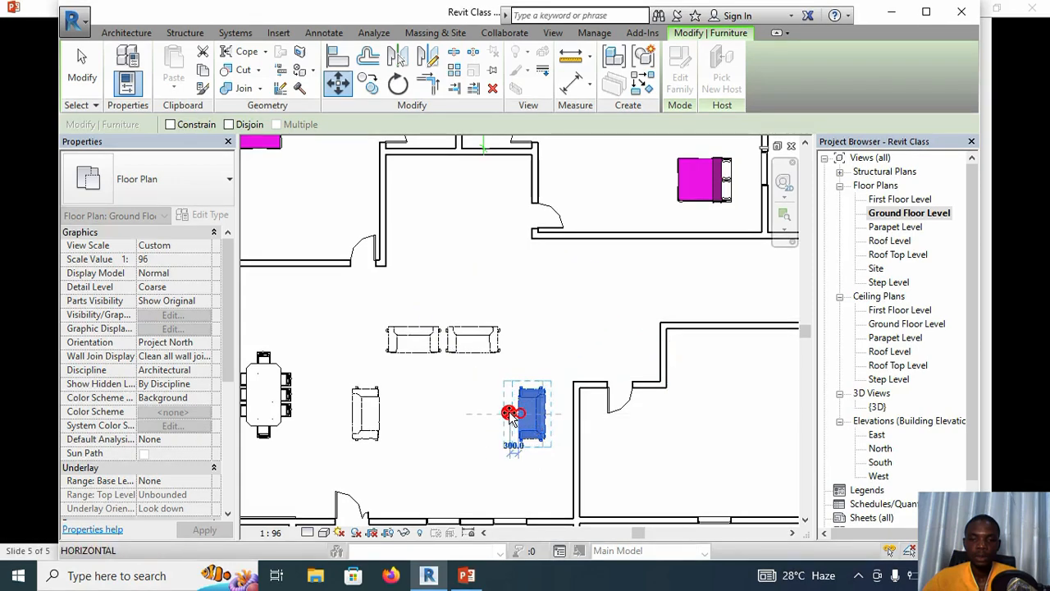
{"action": "left_click", "coordinate": [508, 414]}
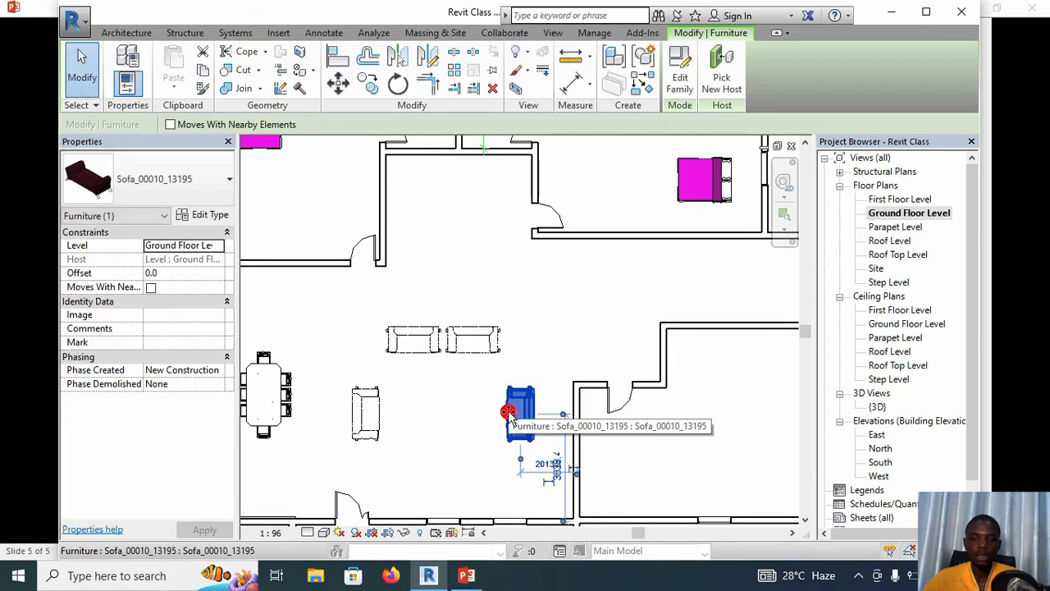
{"action": "left_click", "coordinate": [438, 415]}
- Move all four living room sofas together about 770 mm horizontally away from the dining table
{"action": "scroll", "coordinate": [455, 415], "scroll_direction": "down", "scroll_amount": 2}
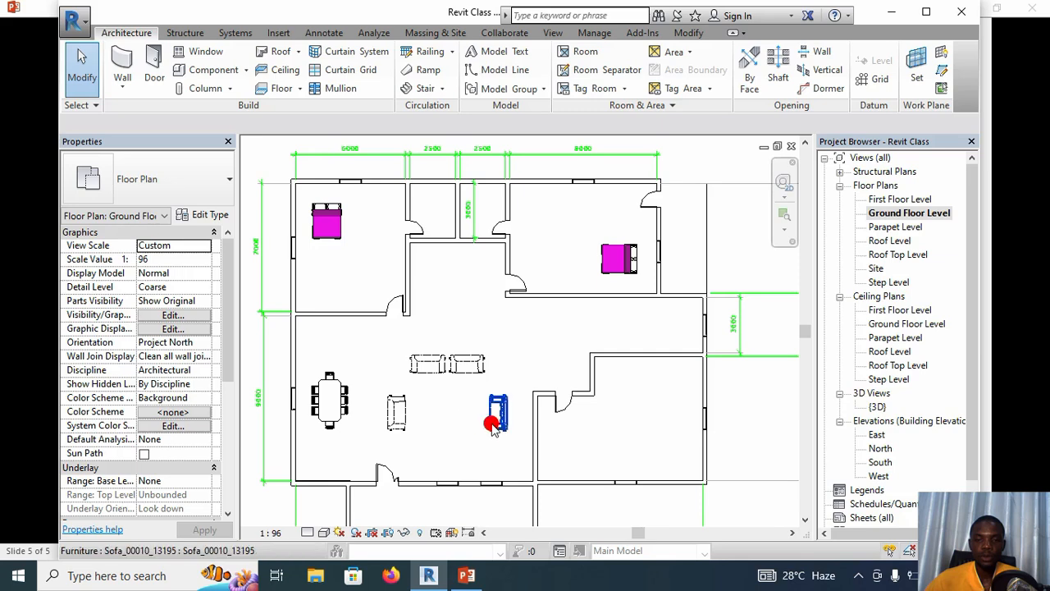
{"action": "left_click_drag", "start_coordinate": [508, 448], "coordinate": [422, 345]}
{"action": "key", "text": "m"}
{"action": "key", "text": "v"}
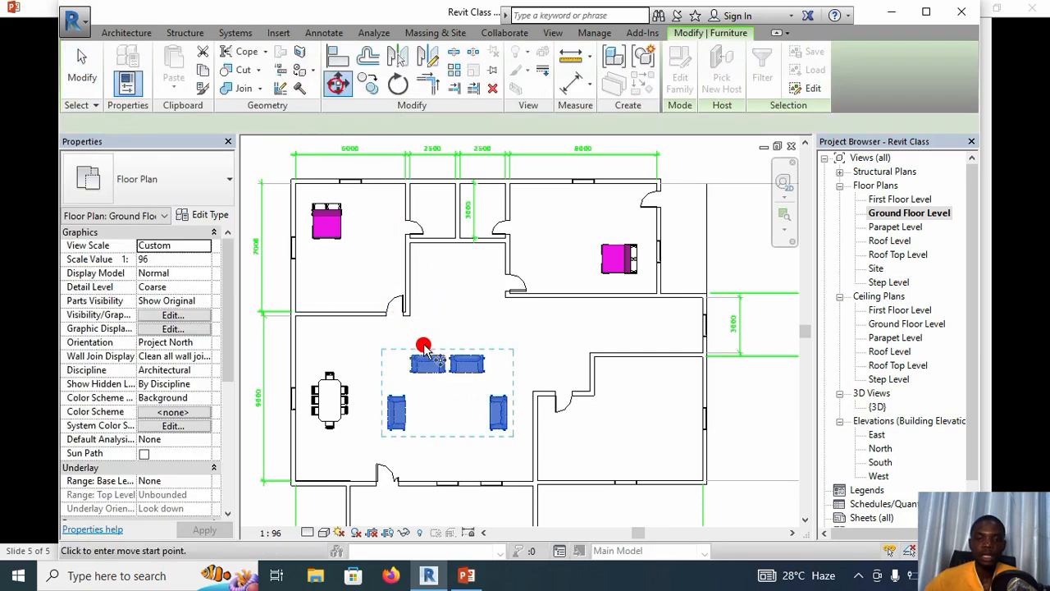
{"action": "left_click", "coordinate": [415, 354]}
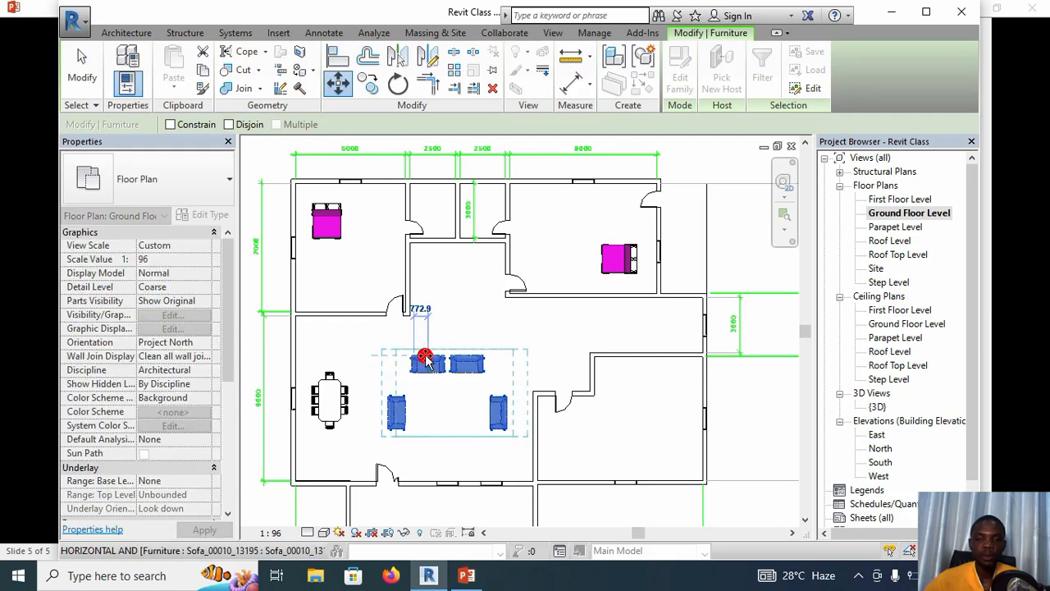
{"action": "left_click", "coordinate": [425, 356]}
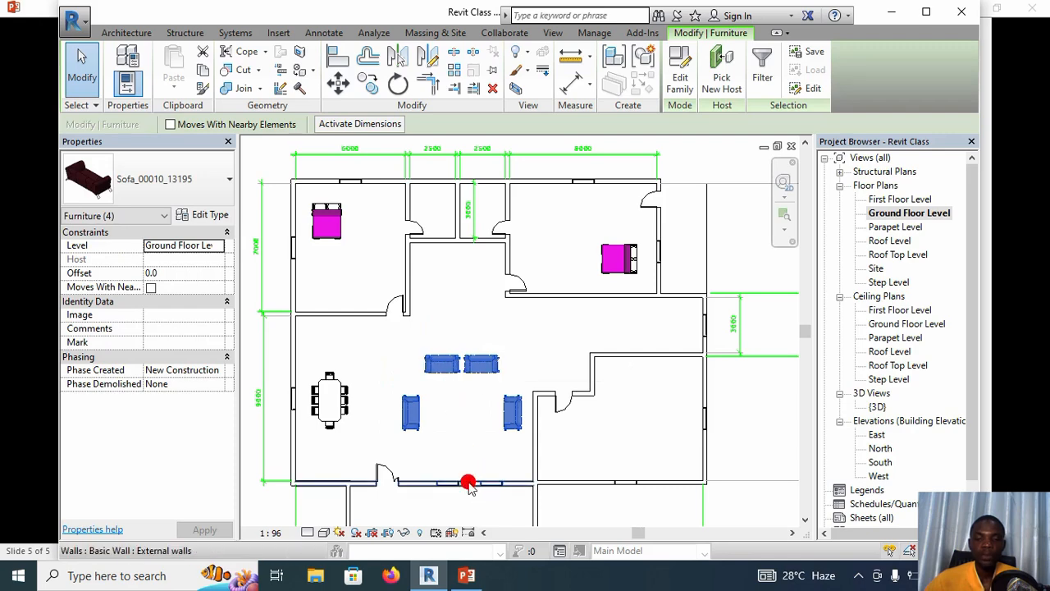
- Shift the four-sofa group another 500 mm or so horizontally, toward the wall opposite the dining table
{"action": "scroll", "coordinate": [467, 486], "scroll_direction": "up", "scroll_amount": 2}
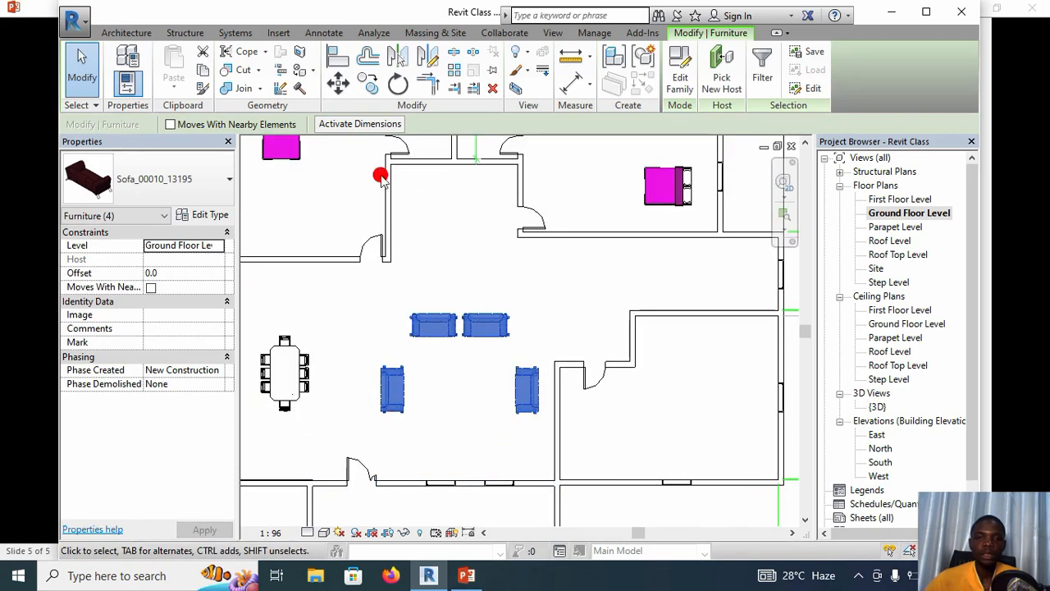
{"action": "left_click", "coordinate": [342, 90]}
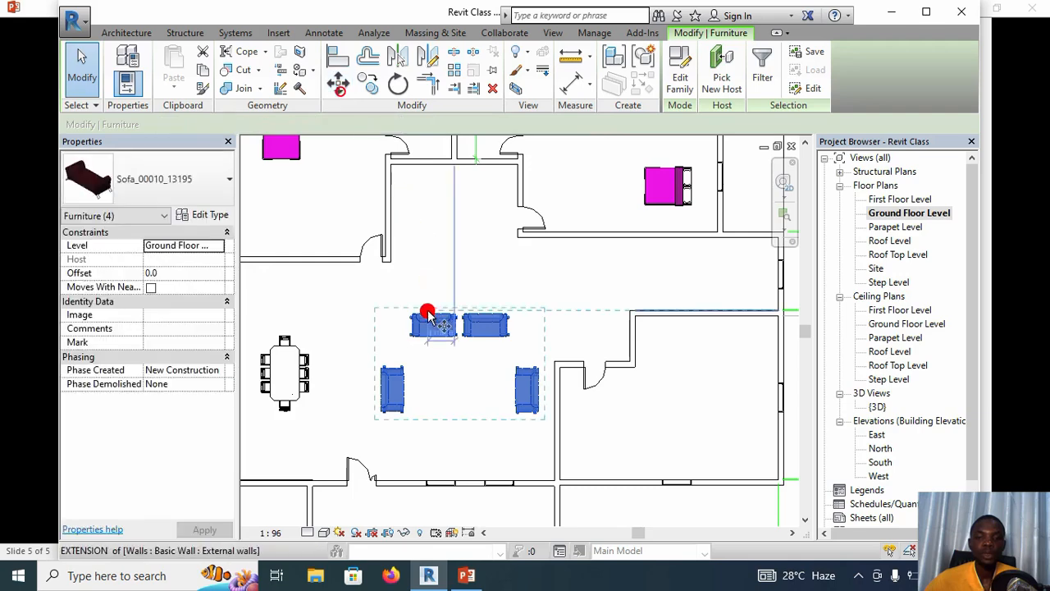
{"action": "left_click", "coordinate": [419, 316]}
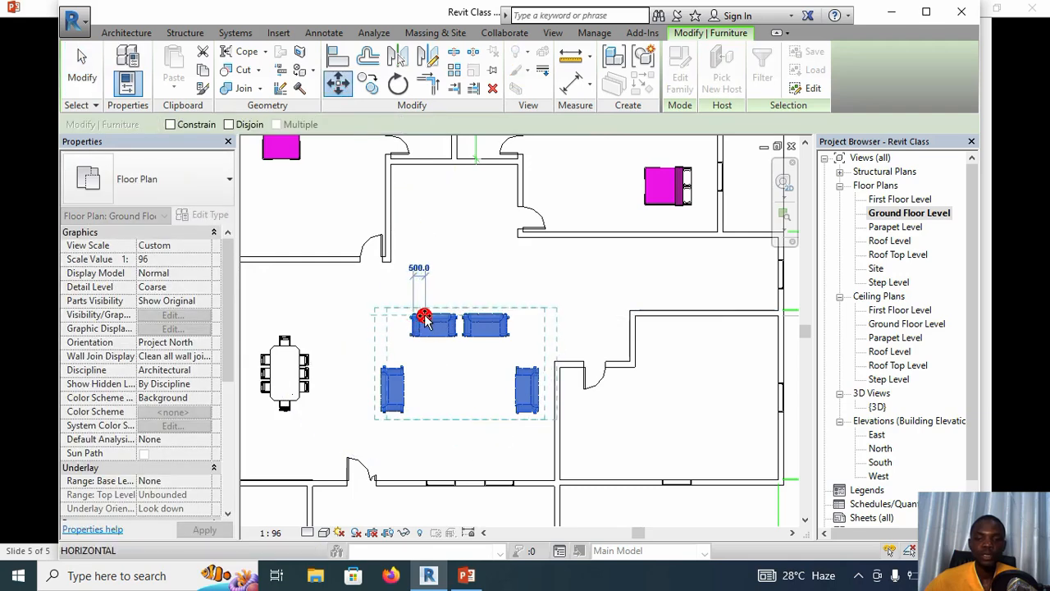
{"action": "left_click", "coordinate": [430, 316]}
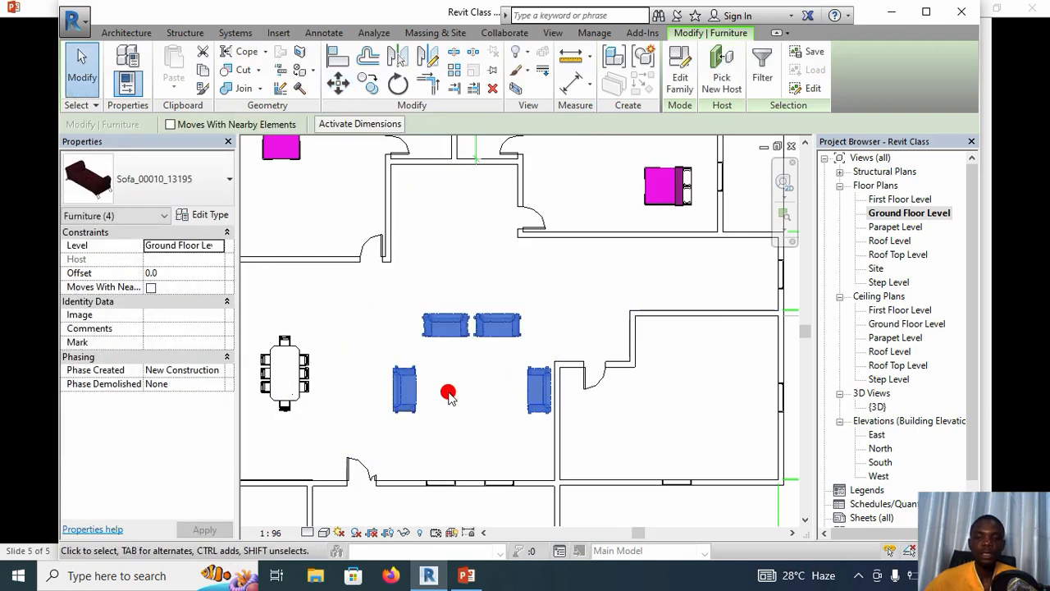
- Move the living room window nearest the entrance door about 580 mm along its wall toward the door
{"action": "scroll", "coordinate": [447, 496], "scroll_direction": "up", "scroll_amount": 3}
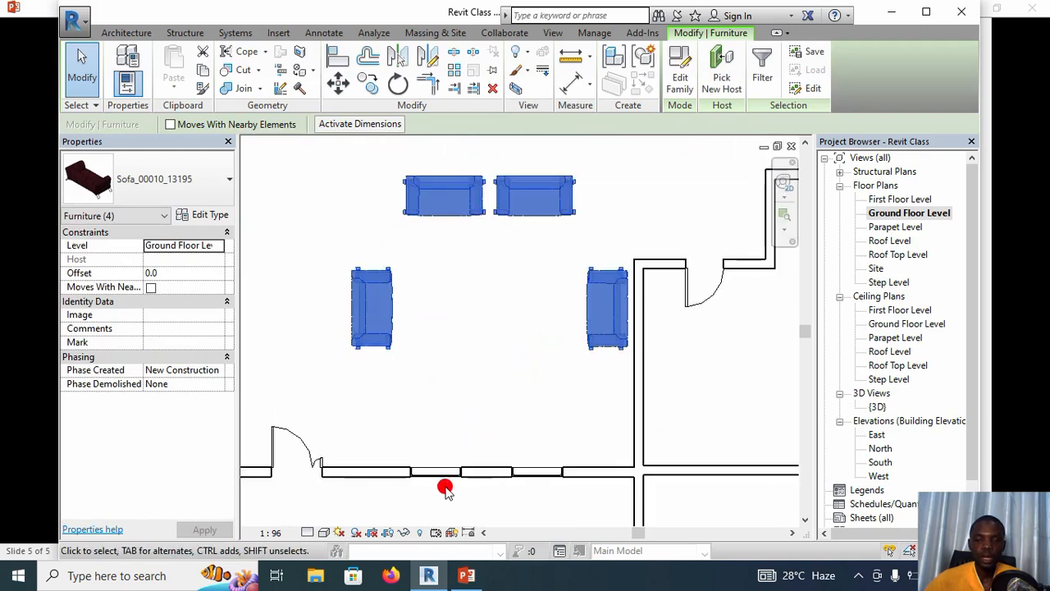
{"action": "left_click", "coordinate": [446, 480]}
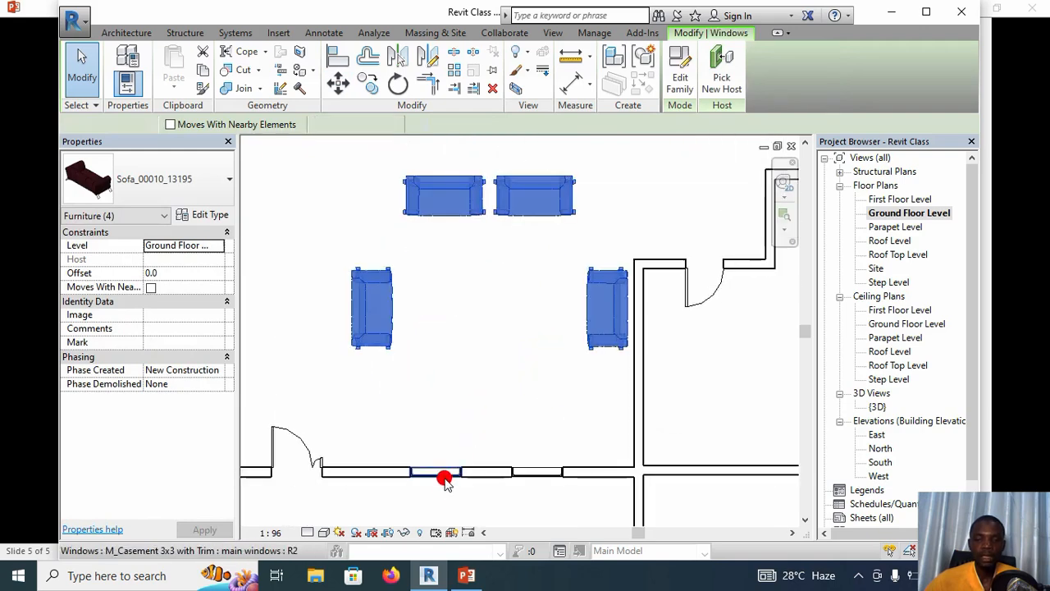
{"action": "left_click", "coordinate": [336, 94]}
{"action": "left_click", "coordinate": [432, 478]}
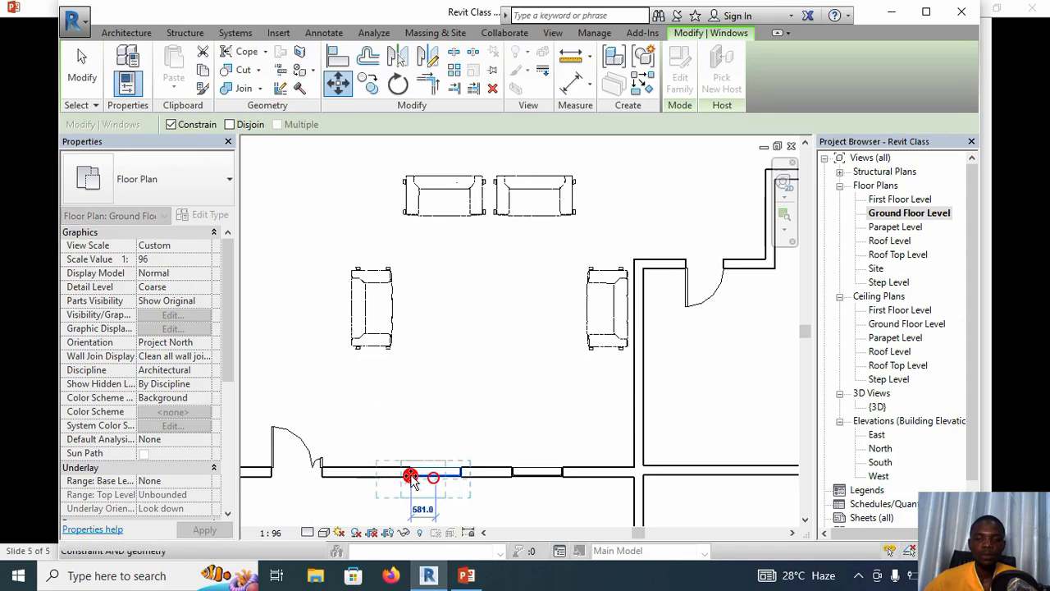
{"action": "left_click", "coordinate": [404, 477]}
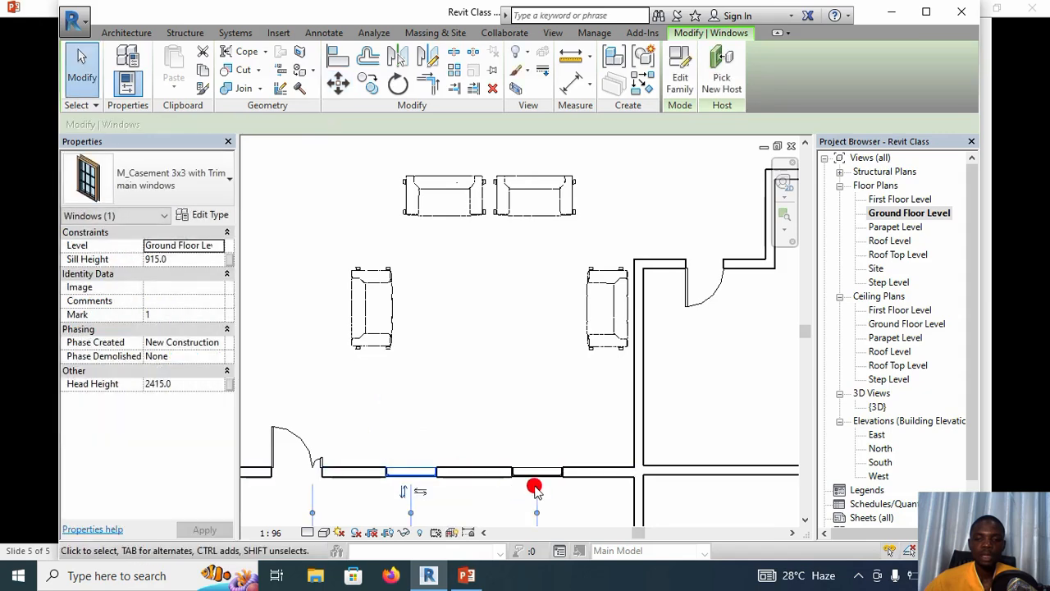
- Move the living room window farther from the entrance door 600 mm along its wall, away from the door
{"action": "scroll", "coordinate": [505, 463], "scroll_direction": "down", "scroll_amount": 2}
{"action": "middle_click_drag", "start_coordinate": [499, 460], "coordinate": [469, 390]}
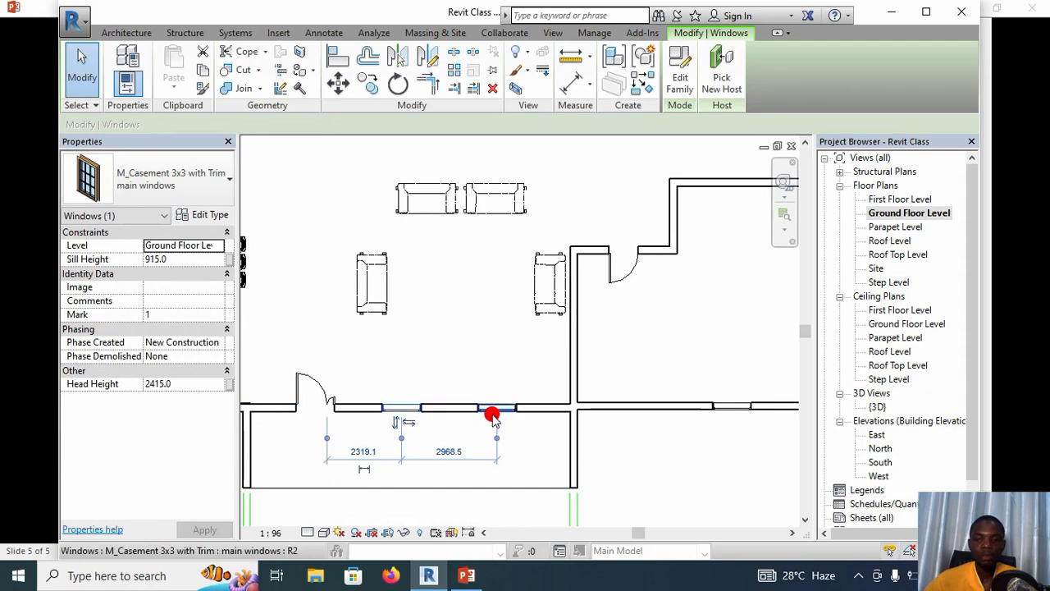
{"action": "left_click", "coordinate": [493, 416]}
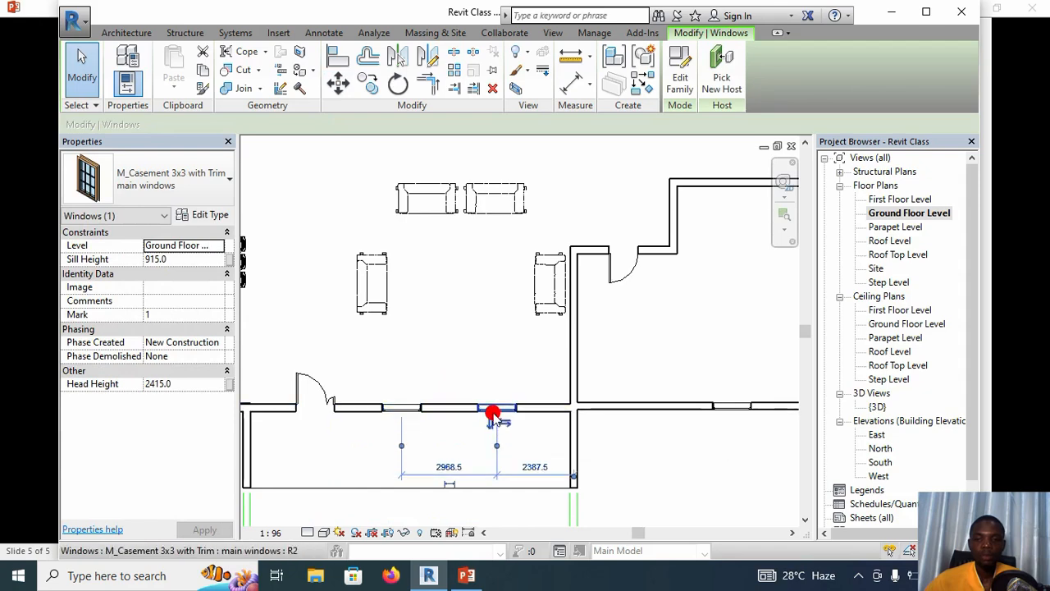
{"action": "left_click", "coordinate": [343, 88]}
{"action": "left_click", "coordinate": [503, 416]}
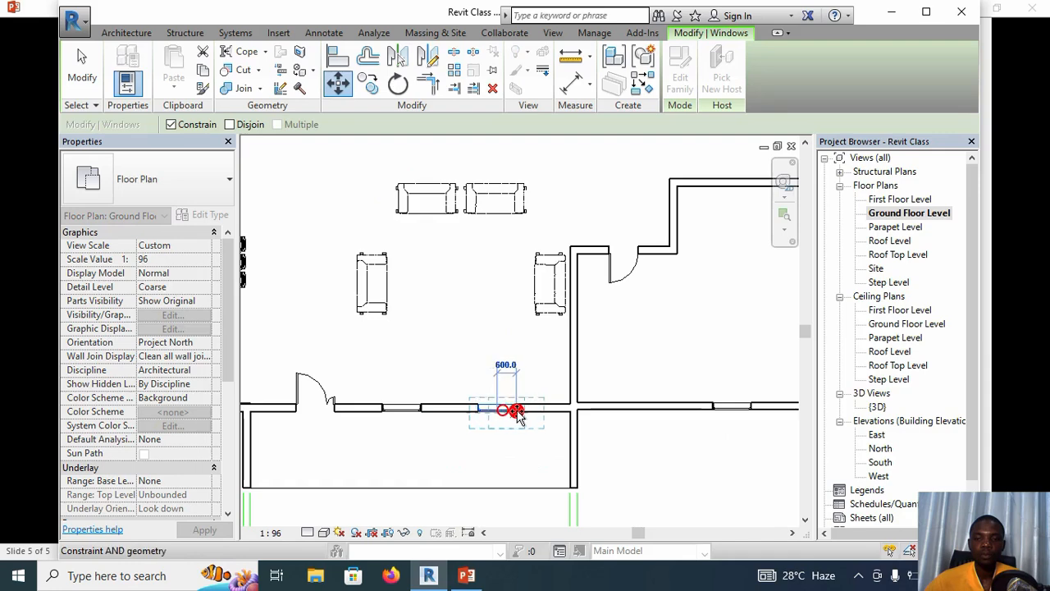
{"action": "left_click", "coordinate": [516, 415]}
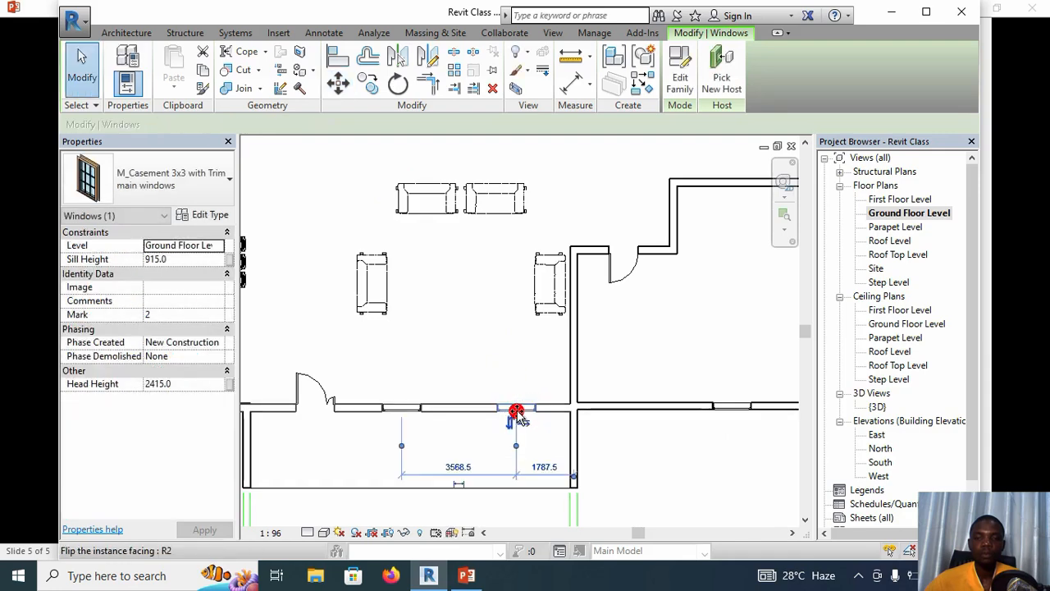
- Move the window nearest the entrance door about 300 mm closer to the door and deselect it
{"action": "left_click", "coordinate": [400, 410]}
{"action": "left_click", "coordinate": [343, 88]}
{"action": "left_click", "coordinate": [401, 407]}
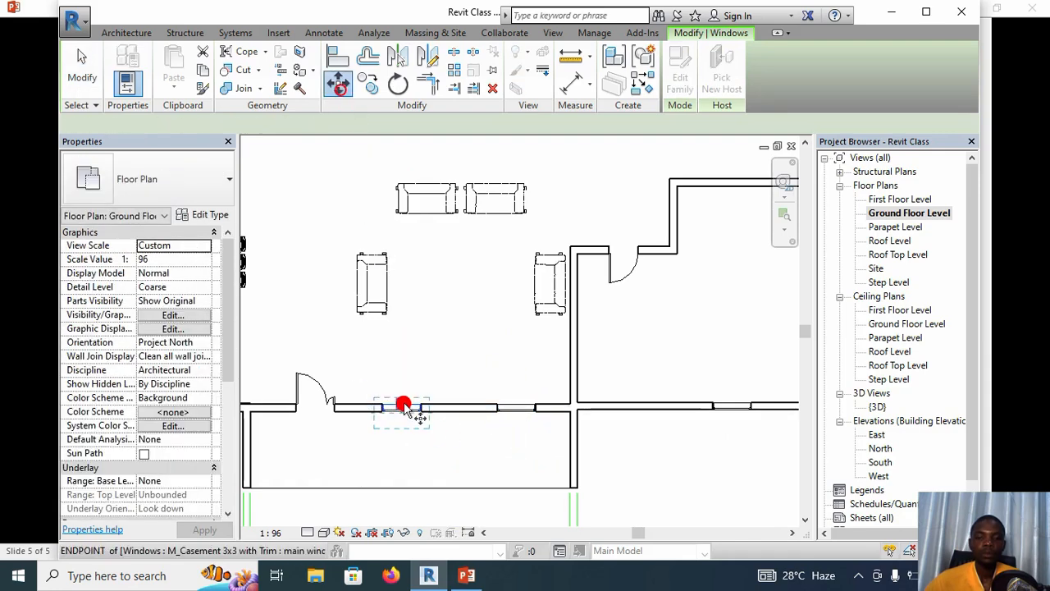
{"action": "left_click", "coordinate": [400, 410]}
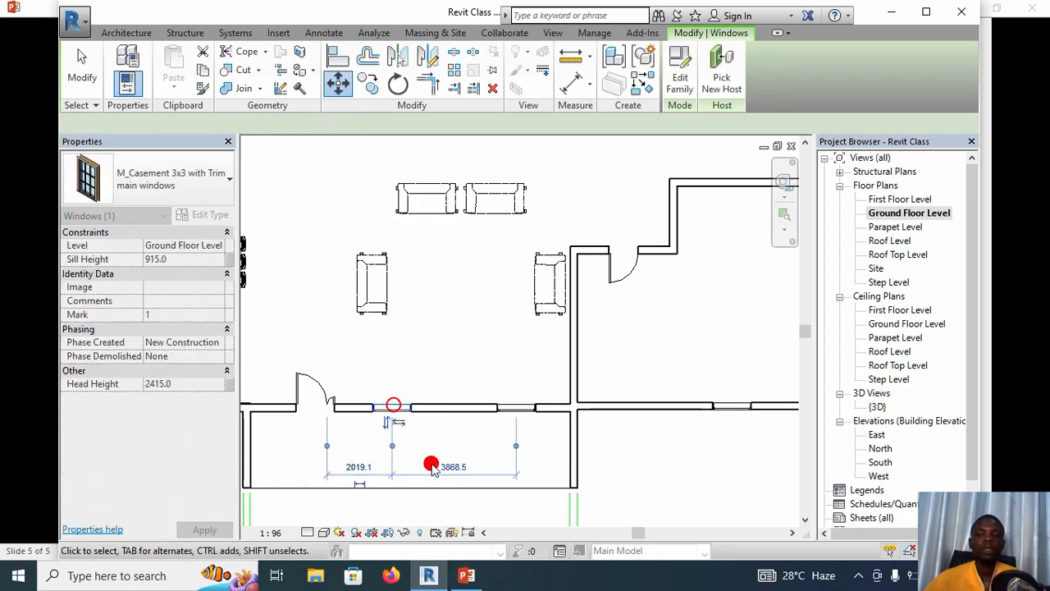
{"action": "left_click", "coordinate": [591, 473]}
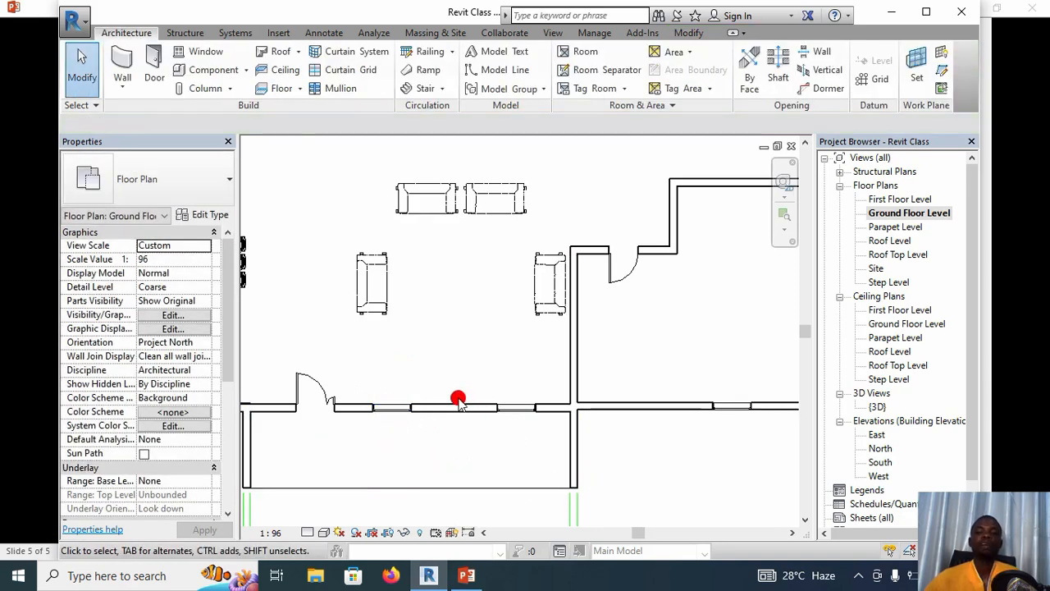
- Start loading a new component family and browse to the "revit library new" folder inside "revit library"
{"action": "scroll", "coordinate": [457, 407], "scroll_direction": "down", "scroll_amount": 5}
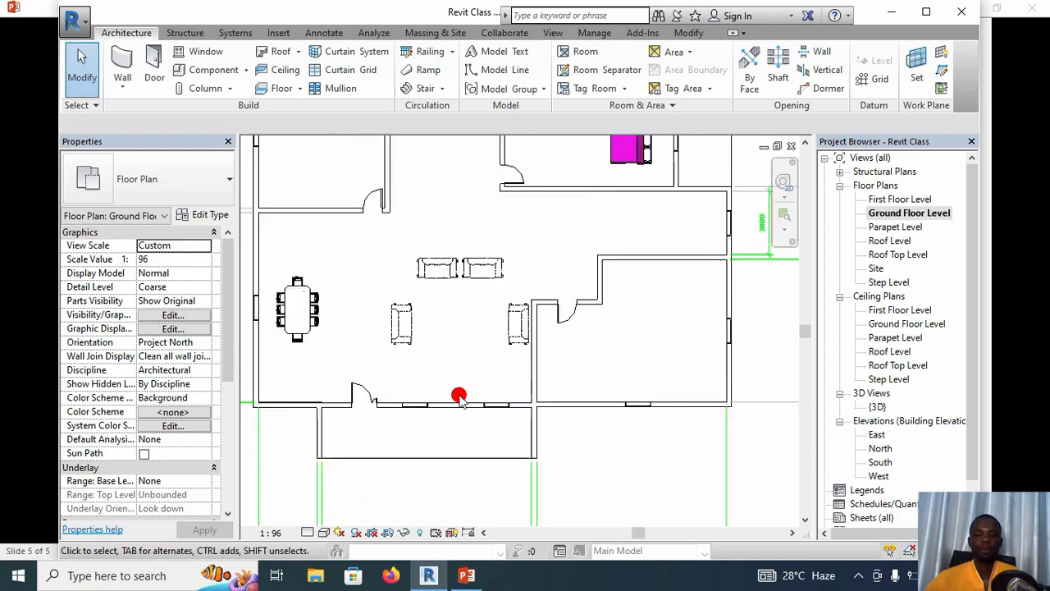
{"action": "scroll", "coordinate": [461, 328], "scroll_direction": "down", "scroll_amount": 1}
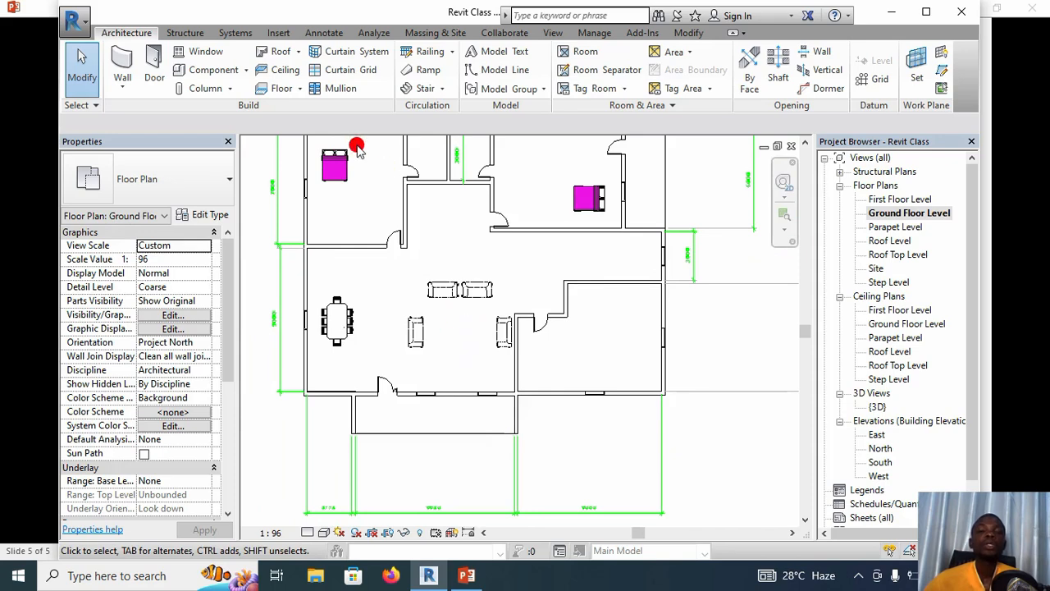
{"action": "left_click", "coordinate": [207, 69]}
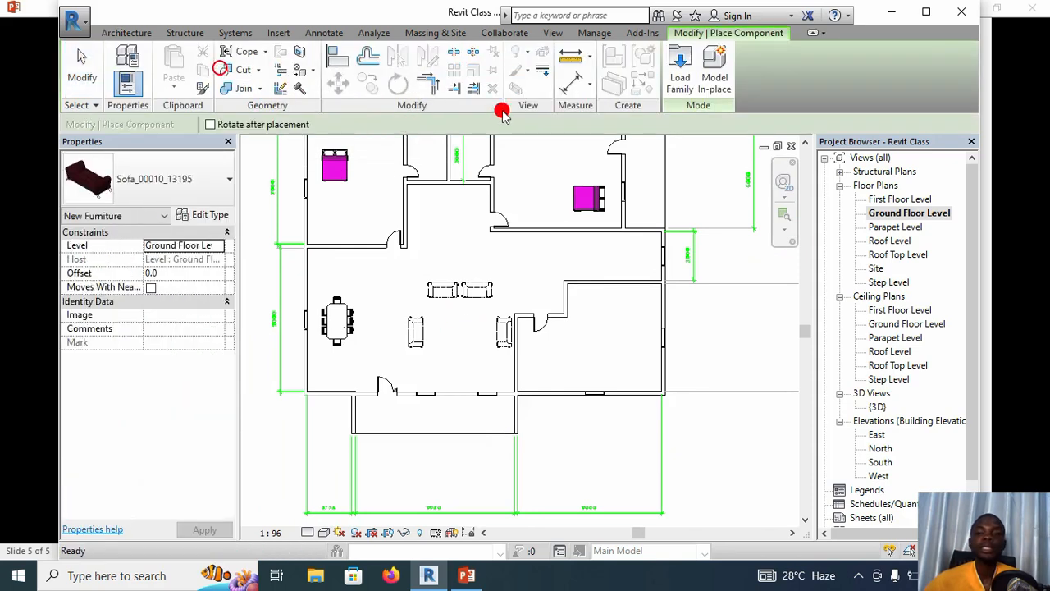
{"action": "left_click", "coordinate": [679, 70]}
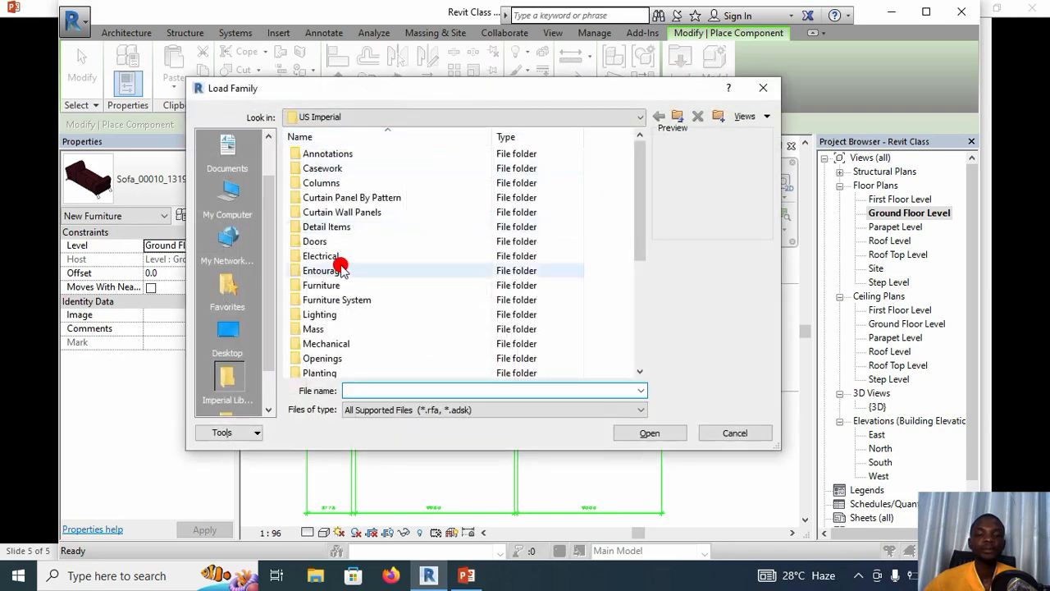
{"action": "left_click", "coordinate": [443, 118]}
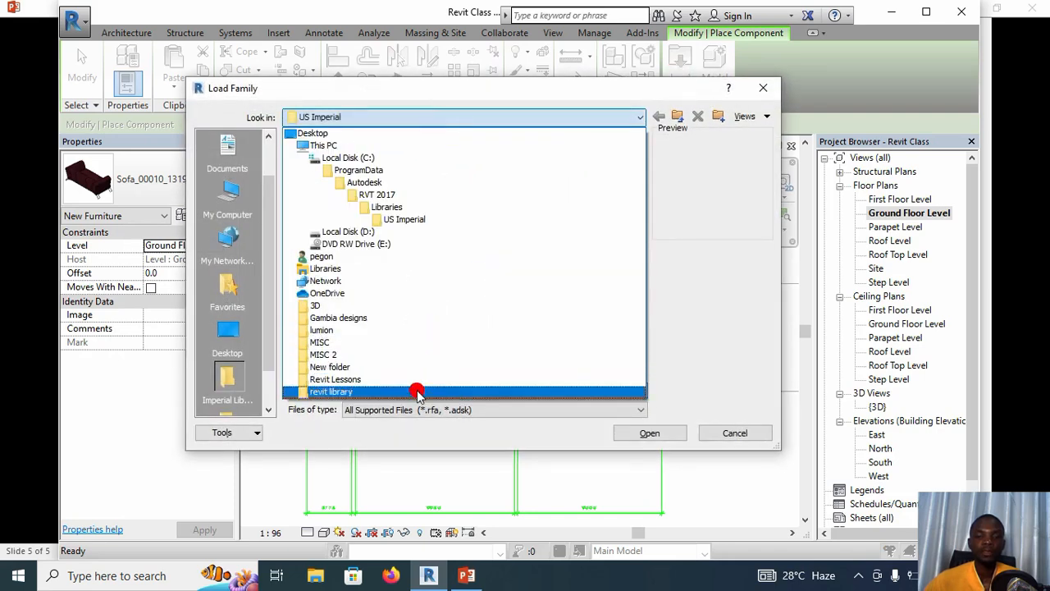
{"action": "left_click", "coordinate": [417, 392]}
{"action": "double_click", "coordinate": [419, 156]}
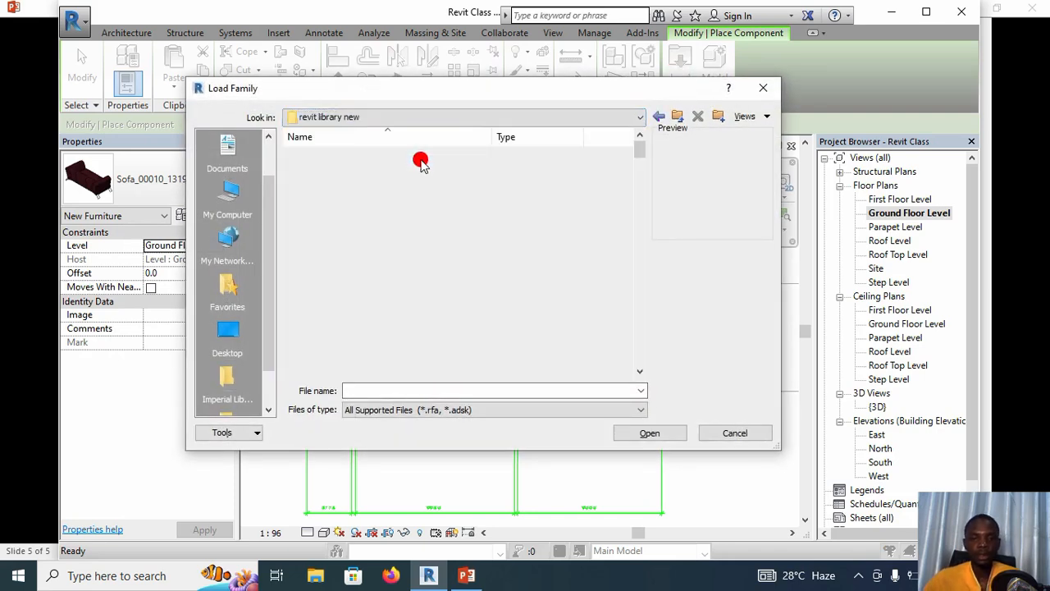
- Find the coffee table families in the folder and preview Coffee_Table_13544 and Coffee_Table_14010
{"action": "scroll", "coordinate": [432, 275], "scroll_direction": "down", "scroll_amount": 4}
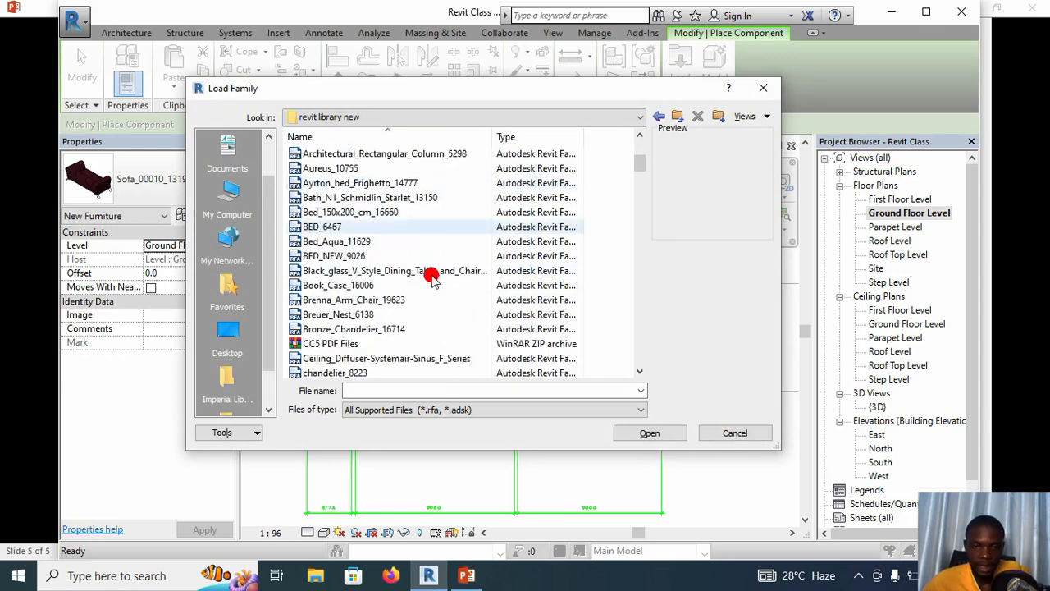
{"action": "scroll", "coordinate": [432, 279], "scroll_direction": "down", "scroll_amount": 1}
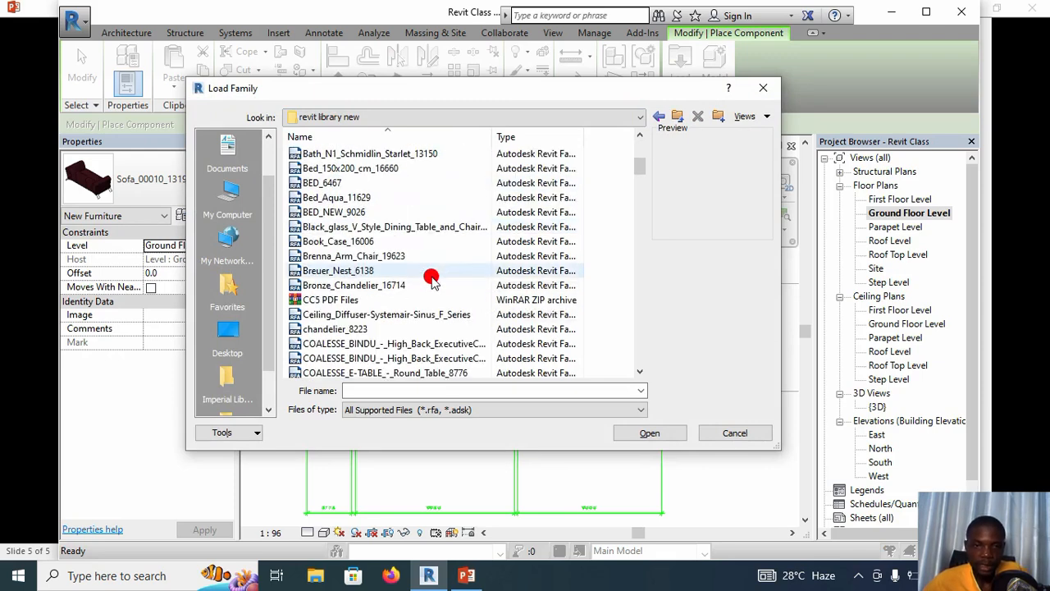
{"action": "scroll", "coordinate": [431, 280], "scroll_direction": "down", "scroll_amount": 5}
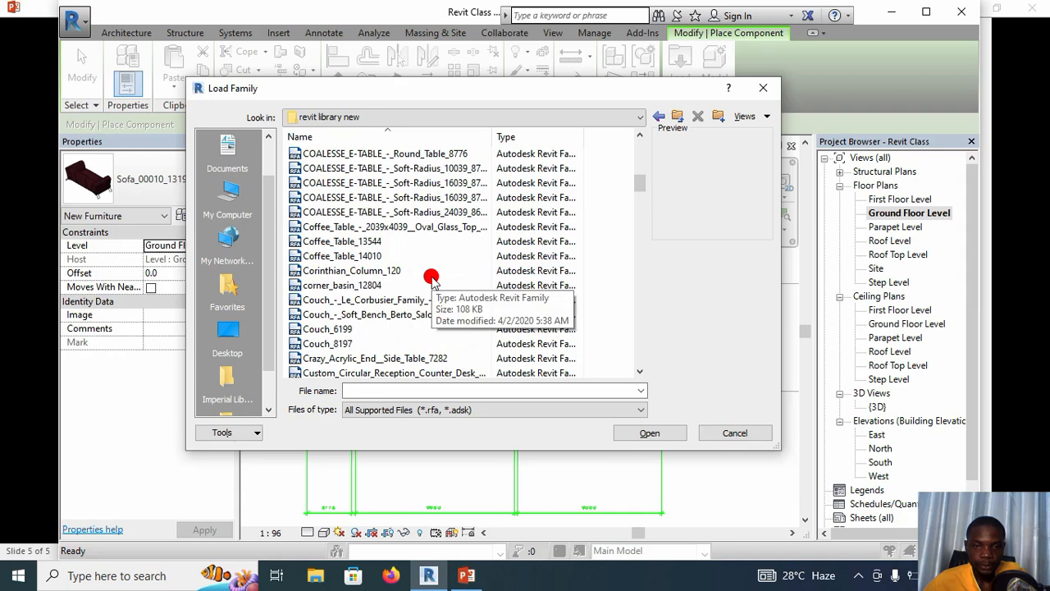
{"action": "left_click", "coordinate": [385, 242]}
{"action": "left_click", "coordinate": [388, 255]}
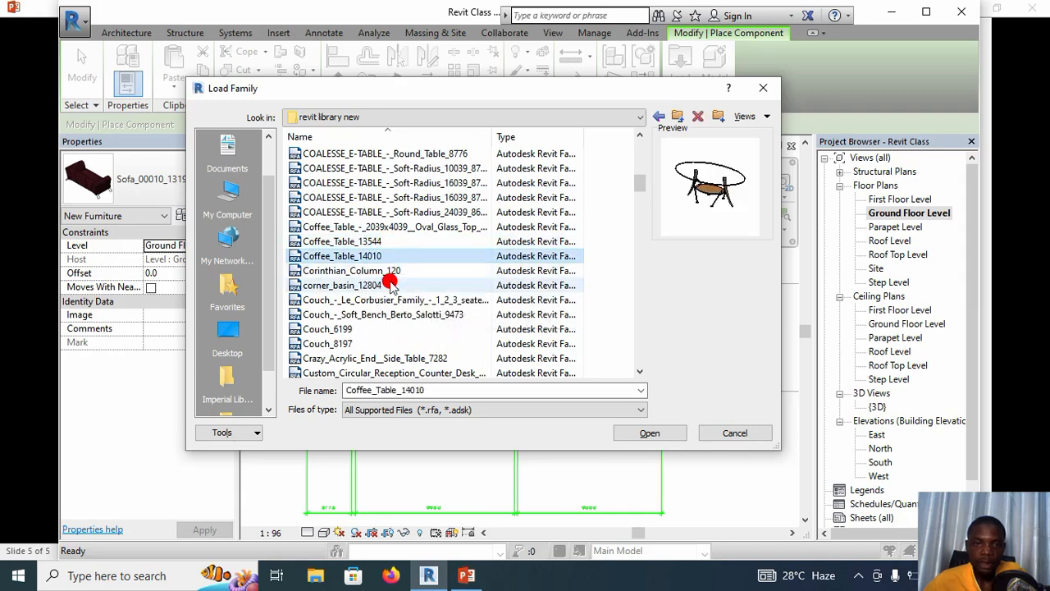
- Look through the remaining families in the folder and preview Modern_TV_wood_and_Glass_door_TV_Stand_17253 and MIRROR_16855
{"action": "scroll", "coordinate": [392, 295], "scroll_direction": "down", "scroll_amount": 3}
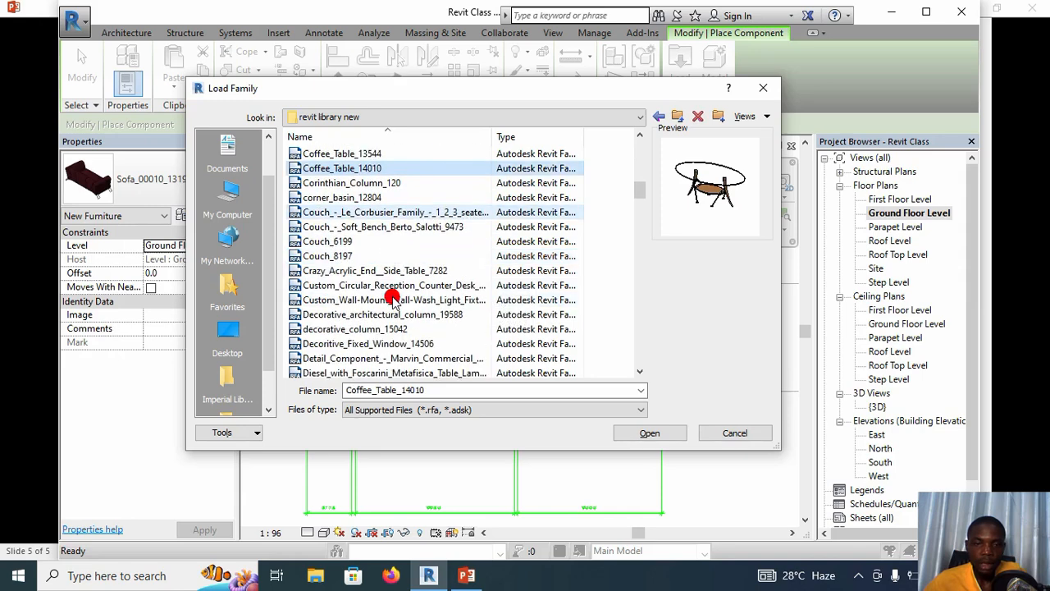
{"action": "scroll", "coordinate": [392, 297], "scroll_direction": "down", "scroll_amount": 2}
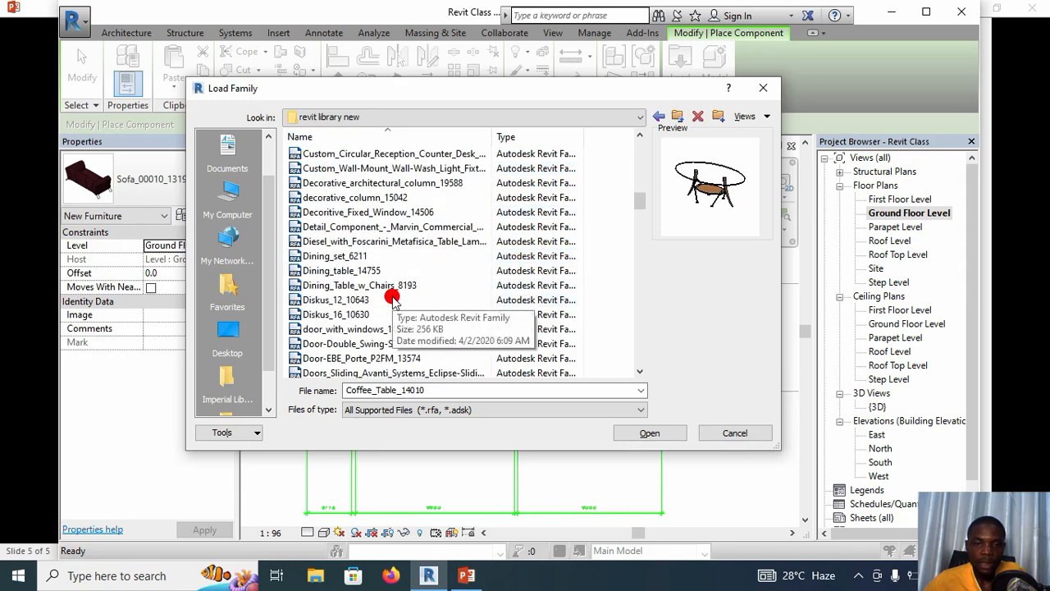
{"action": "scroll", "coordinate": [392, 297], "scroll_direction": "down", "scroll_amount": 1}
{"action": "scroll", "coordinate": [392, 297], "scroll_direction": "down", "scroll_amount": 9}
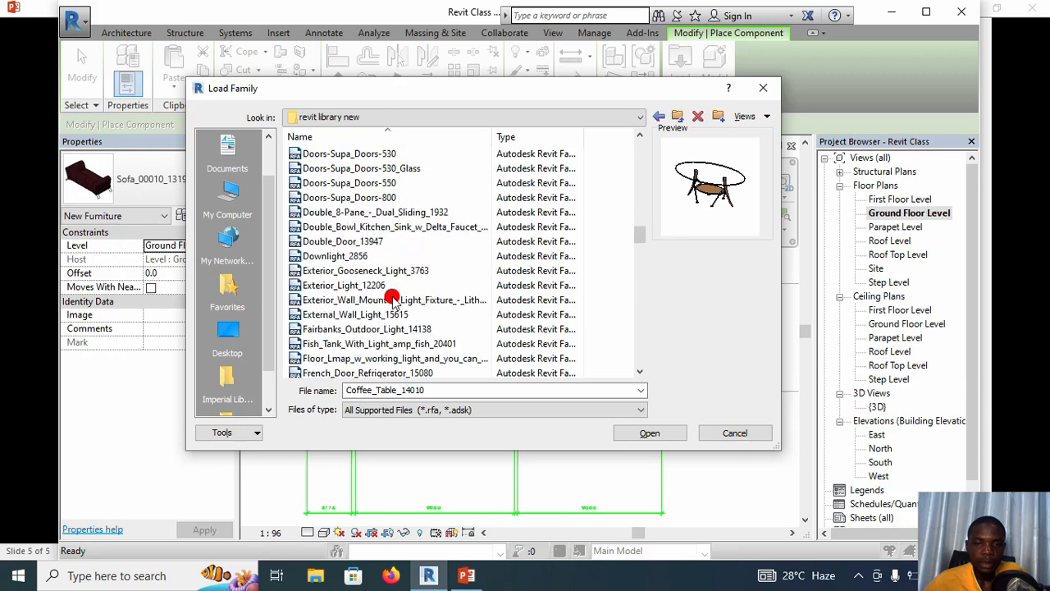
{"action": "scroll", "coordinate": [392, 297], "scroll_direction": "down", "scroll_amount": 5}
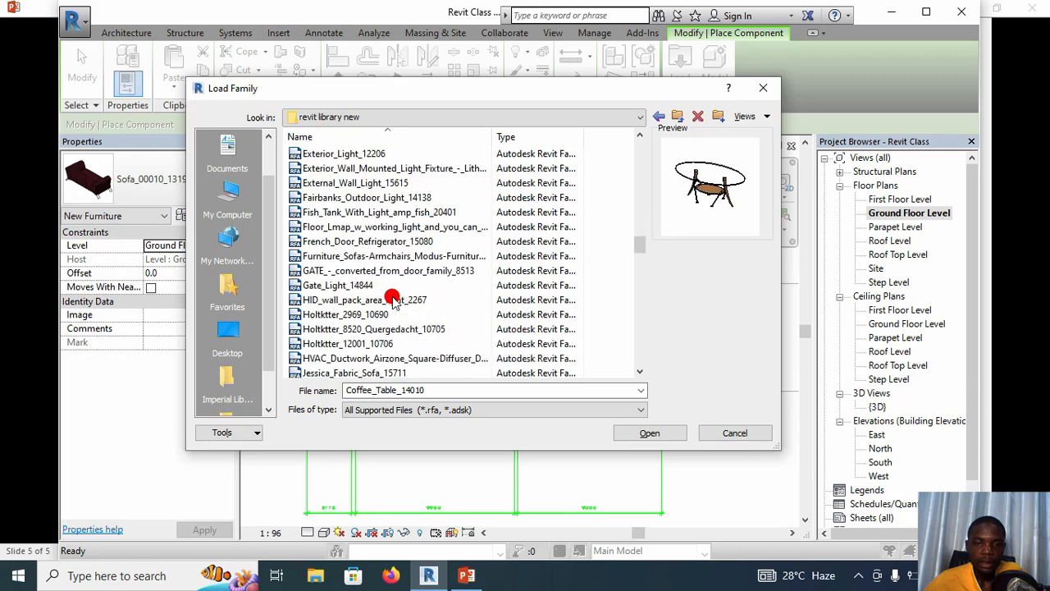
{"action": "scroll", "coordinate": [392, 297], "scroll_direction": "down", "scroll_amount": 11}
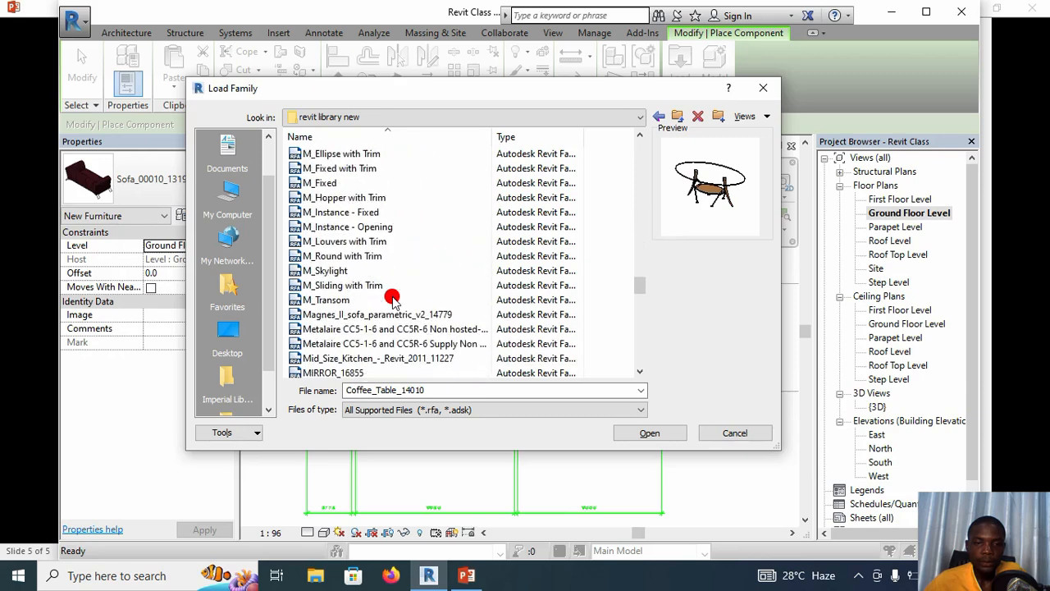
{"action": "scroll", "coordinate": [392, 297], "scroll_direction": "down", "scroll_amount": 5}
{"action": "scroll", "coordinate": [392, 297], "scroll_direction": "up", "scroll_amount": 2}
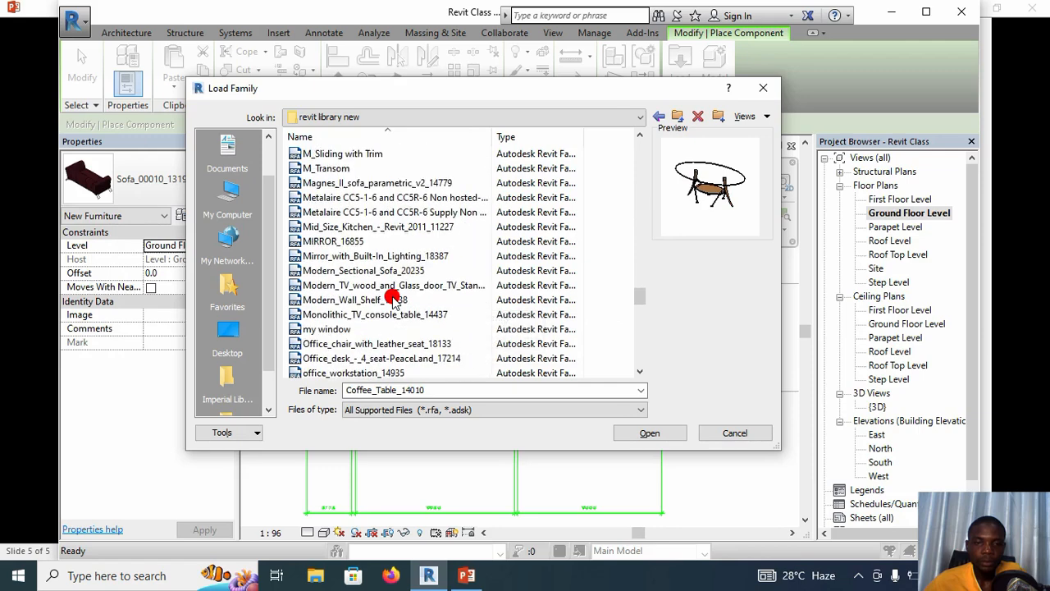
{"action": "left_click", "coordinate": [385, 285]}
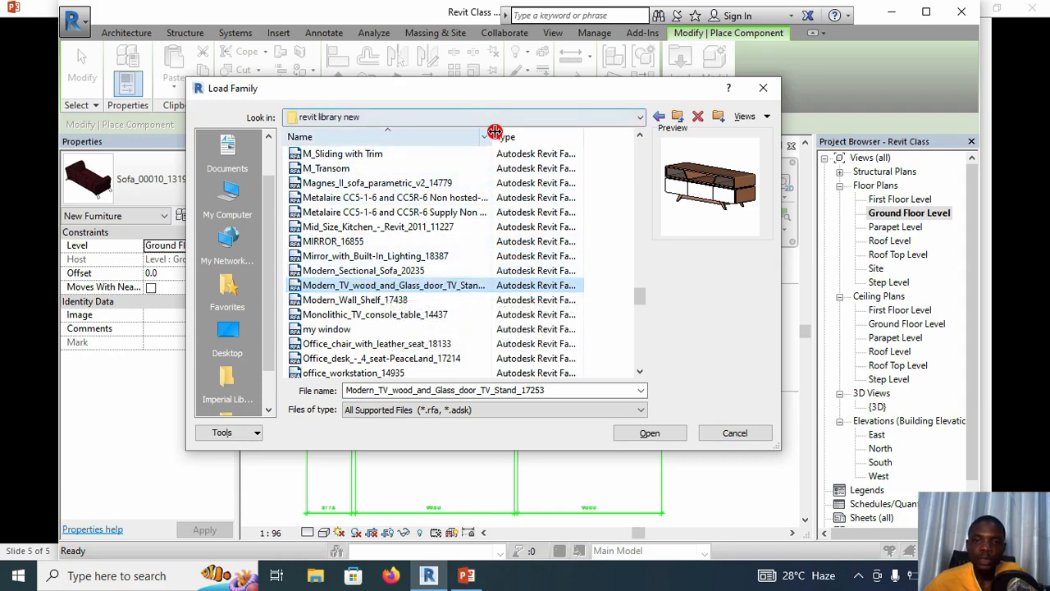
{"action": "left_click_drag", "start_coordinate": [493, 134], "coordinate": [533, 136]}
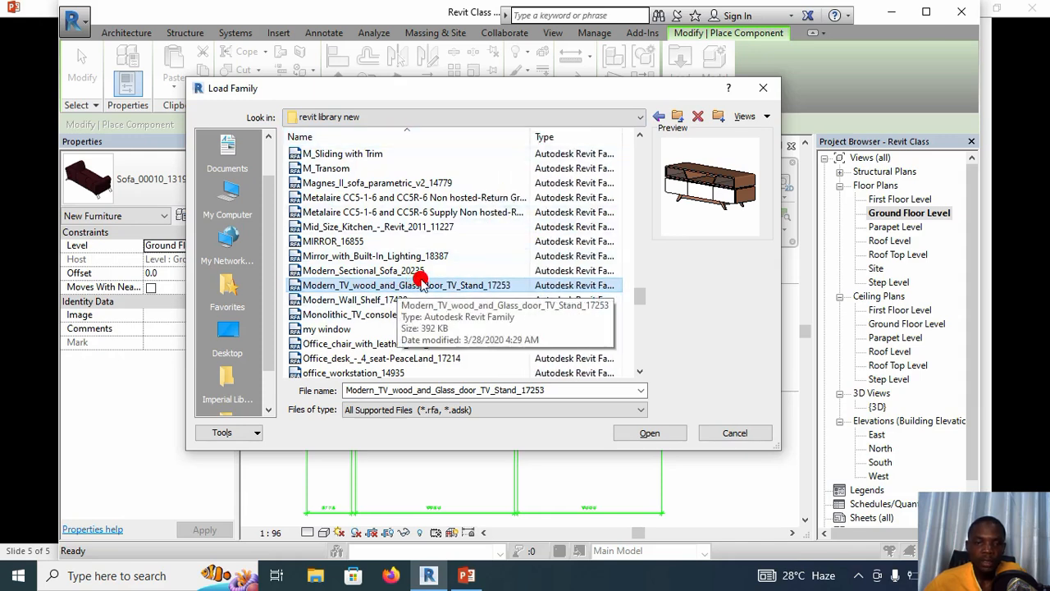
{"action": "left_click", "coordinate": [424, 240]}
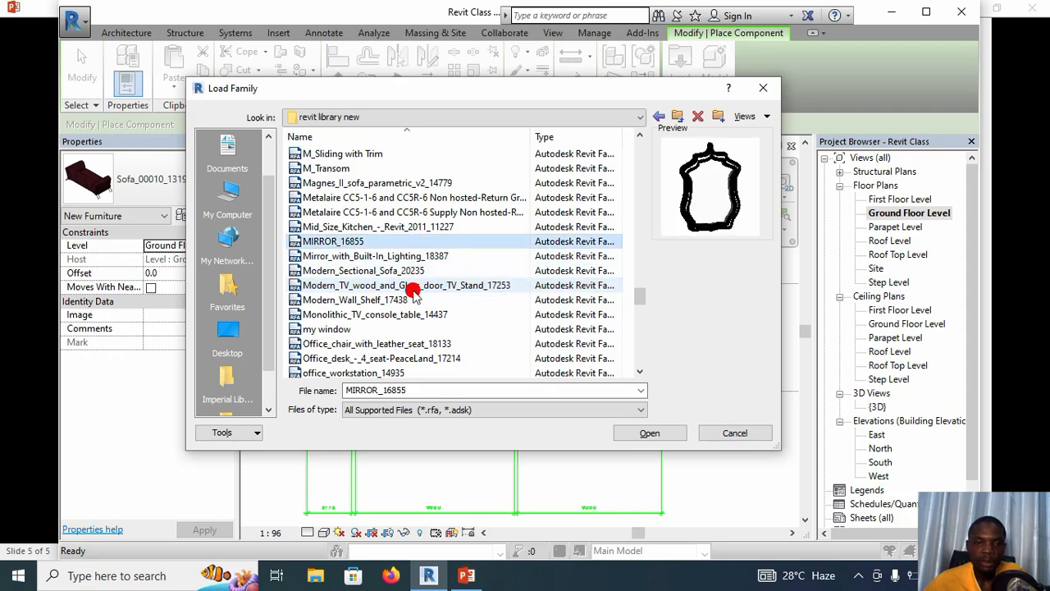
- Find the plasma screen home theatre families in the folder and load plasma_screen_with_full_home_theatre_system_4277.0001
{"action": "scroll", "coordinate": [415, 297], "scroll_direction": "down", "scroll_amount": 1}
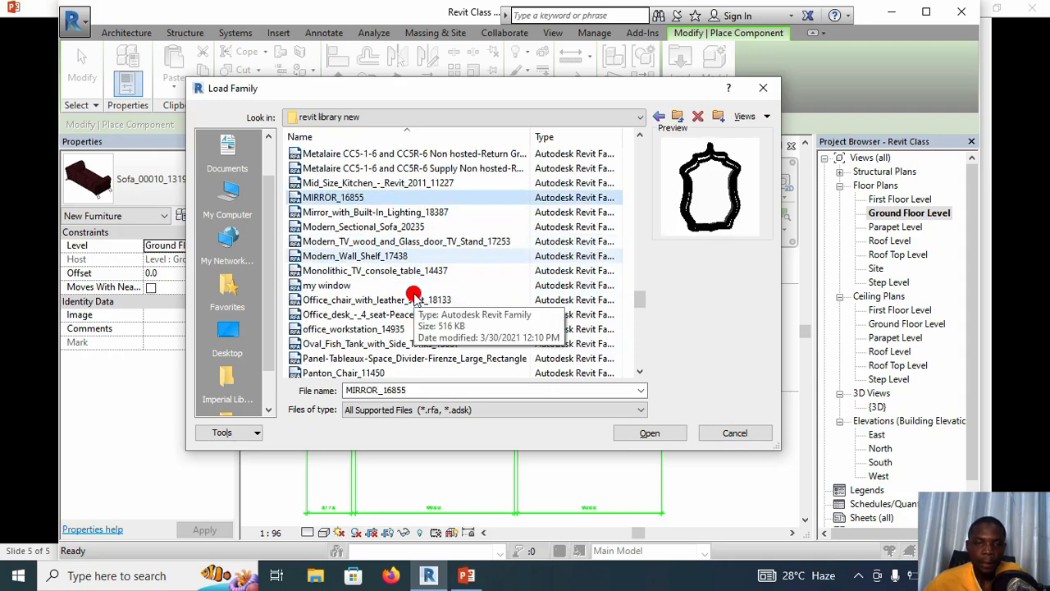
{"action": "scroll", "coordinate": [414, 297], "scroll_direction": "down", "scroll_amount": 1}
{"action": "scroll", "coordinate": [414, 297], "scroll_direction": "down", "scroll_amount": 1}
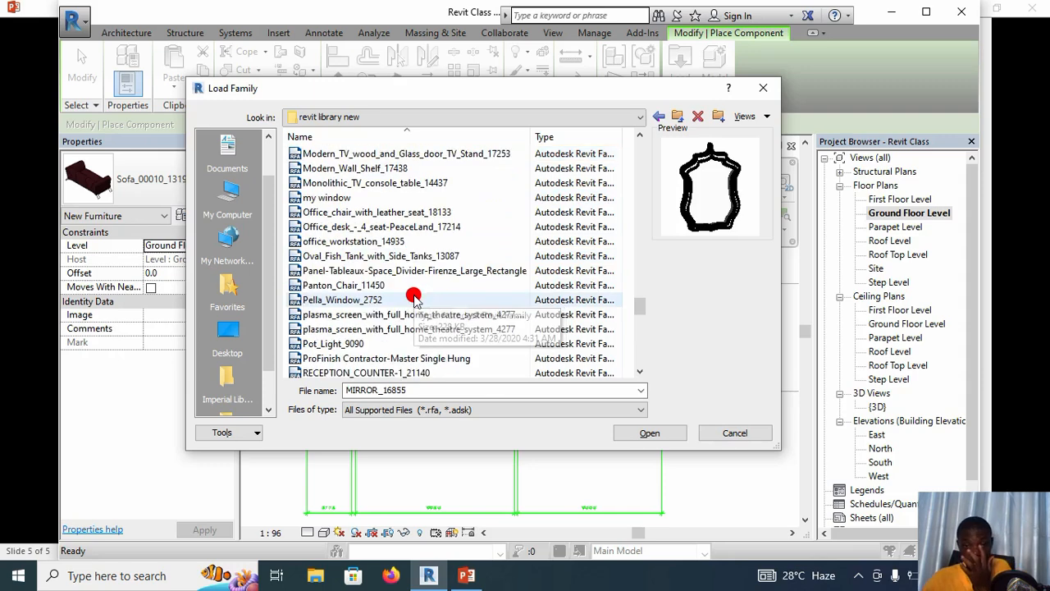
{"action": "left_click", "coordinate": [392, 316]}
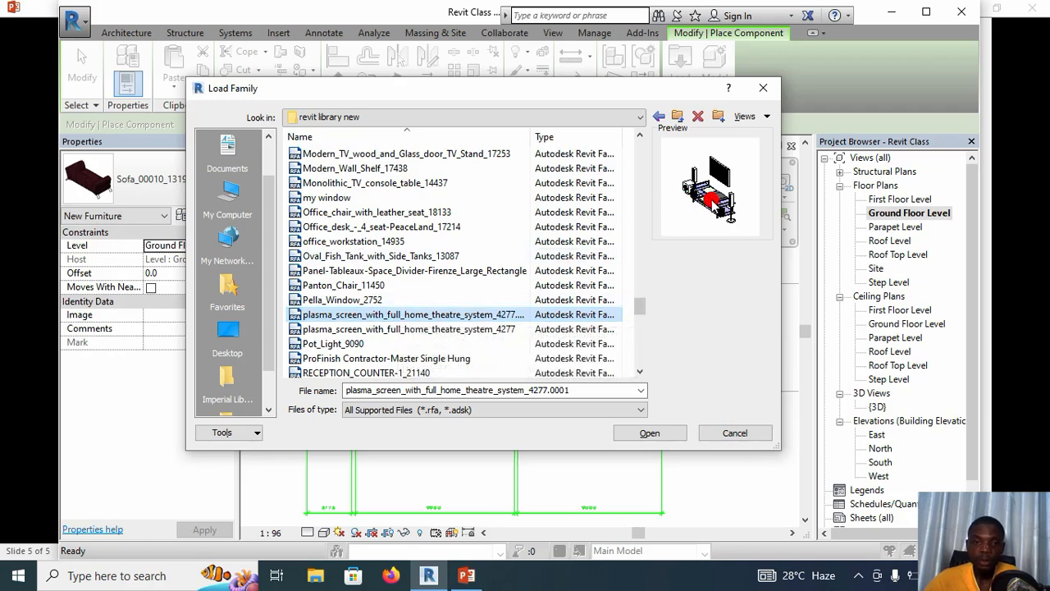
{"action": "left_click", "coordinate": [431, 332]}
{"action": "left_click", "coordinate": [436, 315]}
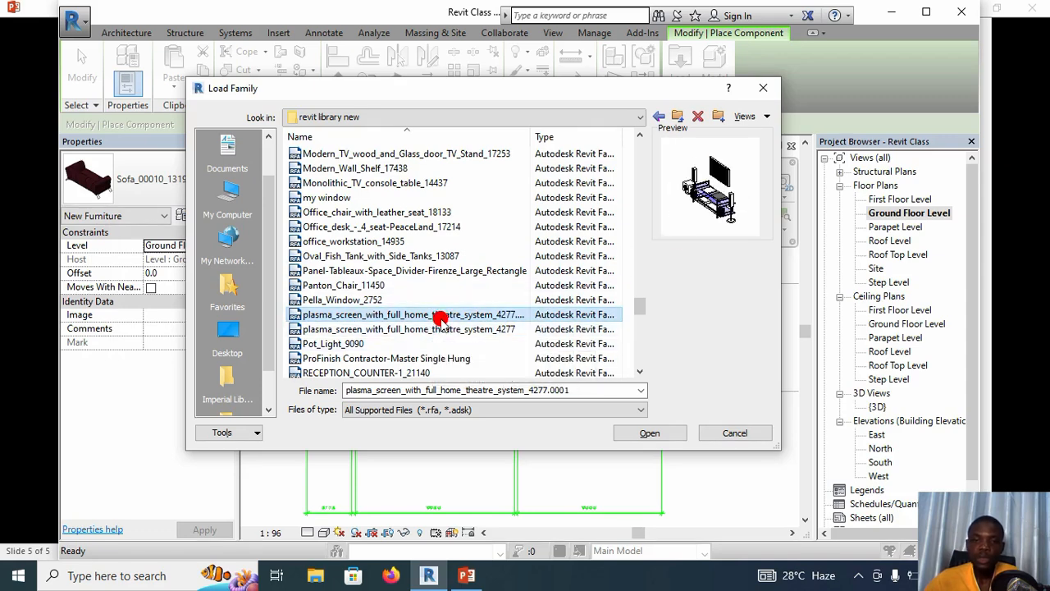
{"action": "left_click", "coordinate": [649, 433]}
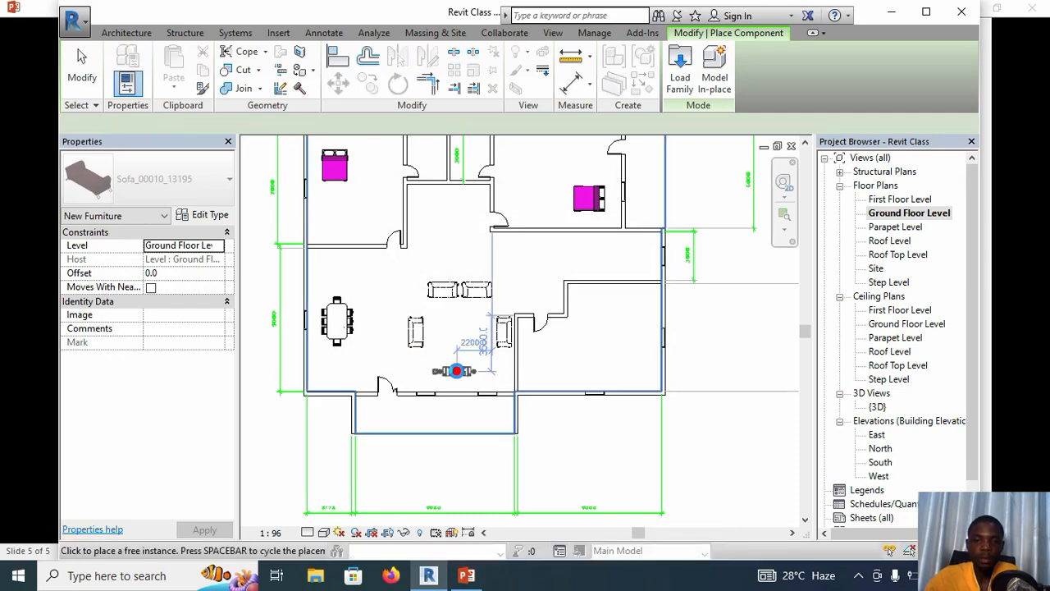
- Place one home theatre unit in the living room about 1400 mm from the window wall and 3500 mm from the side wall
{"action": "scroll", "coordinate": [457, 371], "scroll_direction": "up", "scroll_amount": 5}
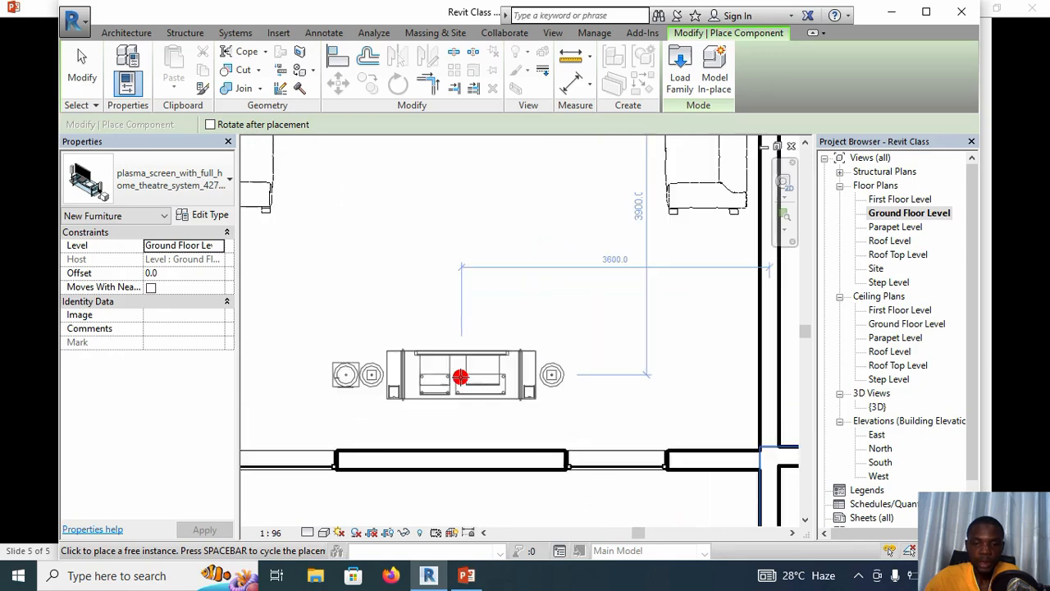
{"action": "scroll", "coordinate": [461, 377], "scroll_direction": "up", "scroll_amount": 2}
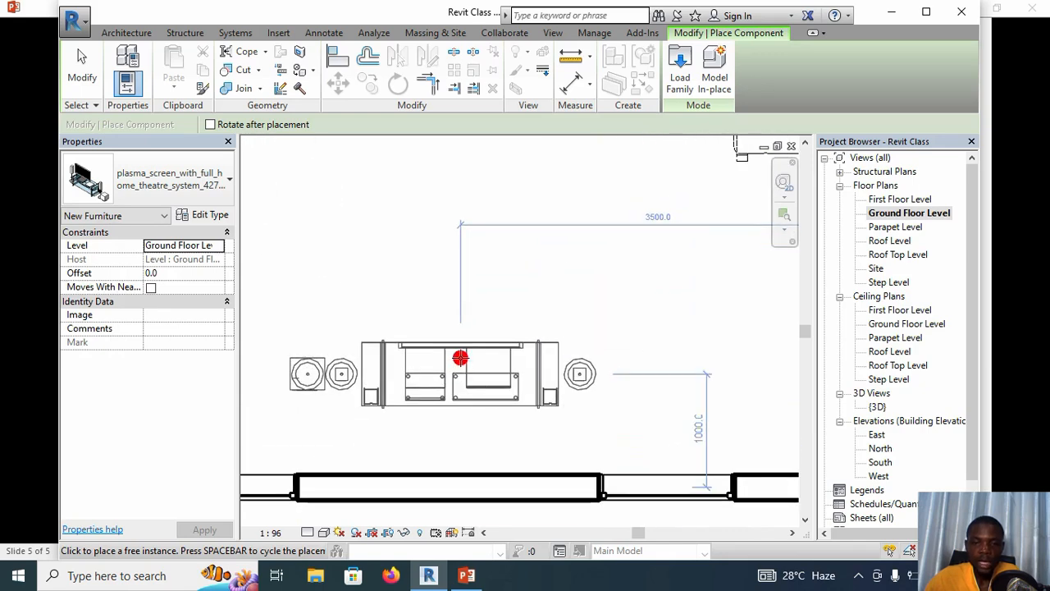
{"action": "left_click", "coordinate": [462, 329]}
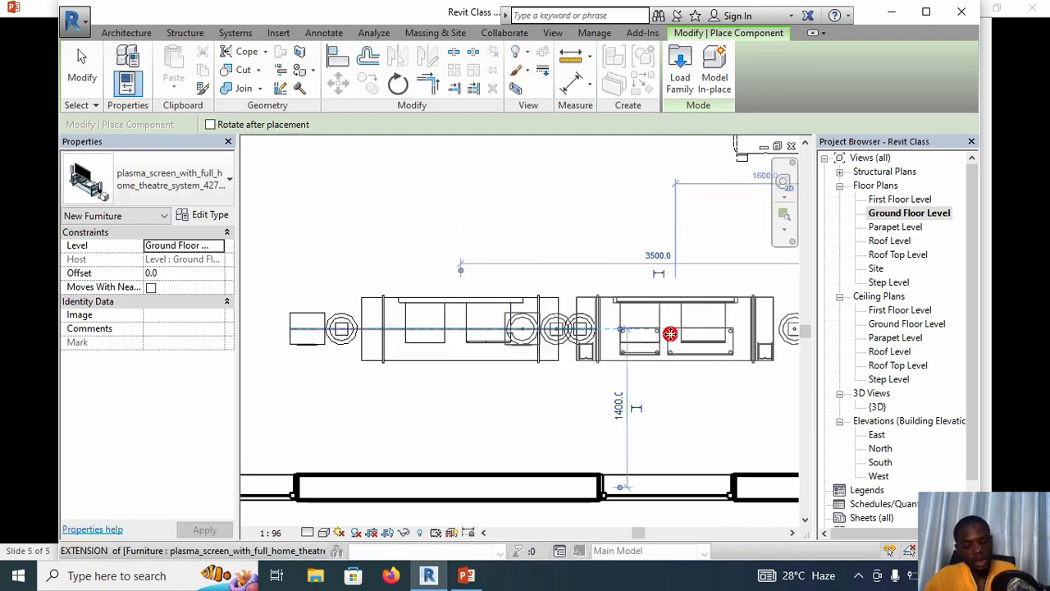
{"action": "key", "text": "Escape"}
{"action": "key", "text": "Escape"}
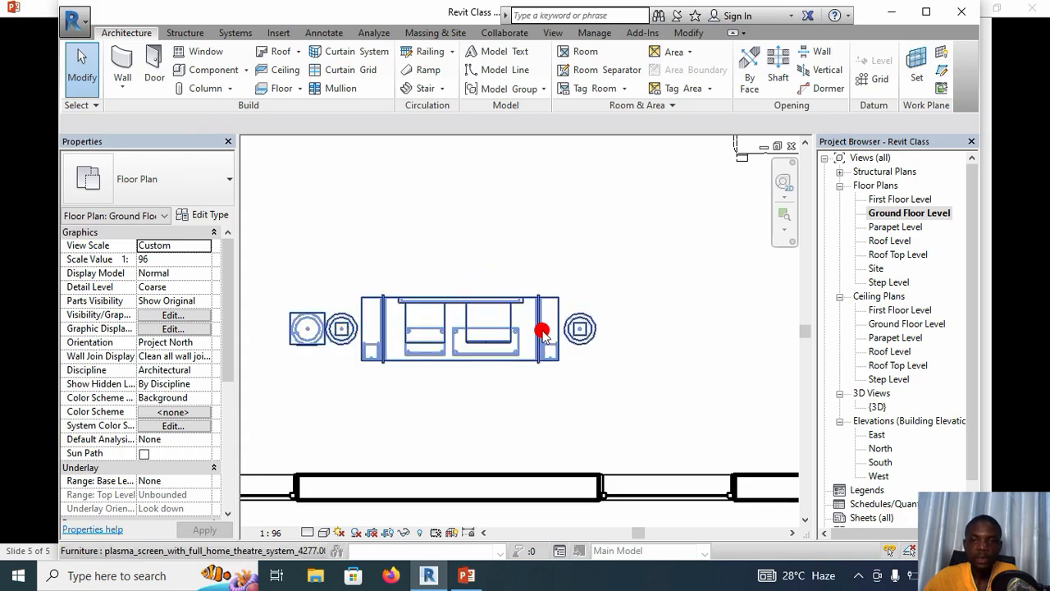
- Rotate the home theatre unit by 180 degrees about its centre and deselect it
{"action": "left_click", "coordinate": [464, 347]}
{"action": "scroll", "coordinate": [466, 342], "scroll_direction": "down", "scroll_amount": 2}
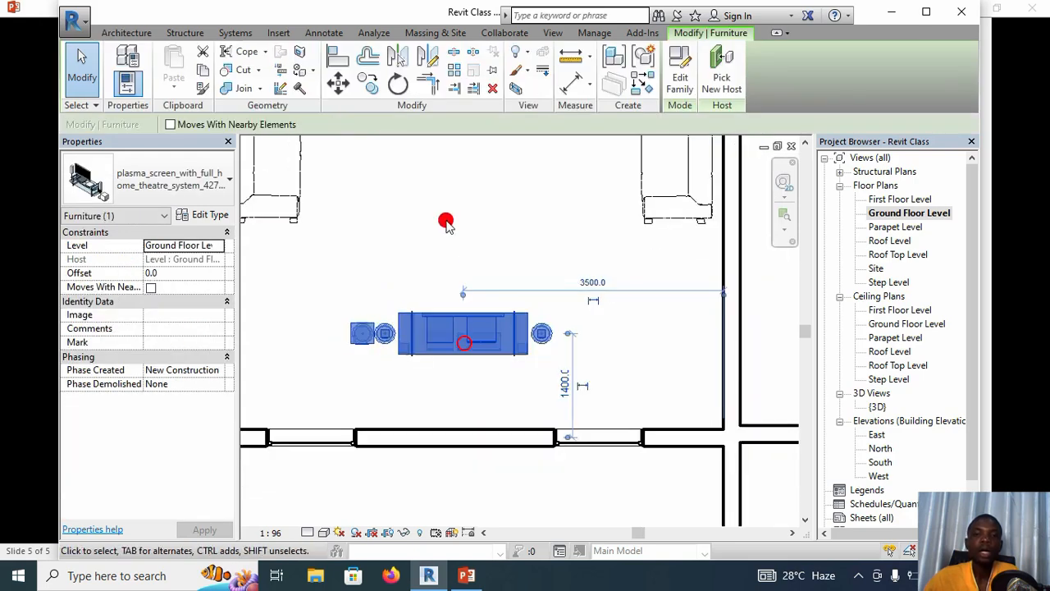
{"action": "left_click", "coordinate": [397, 85]}
{"action": "left_click", "coordinate": [400, 312]}
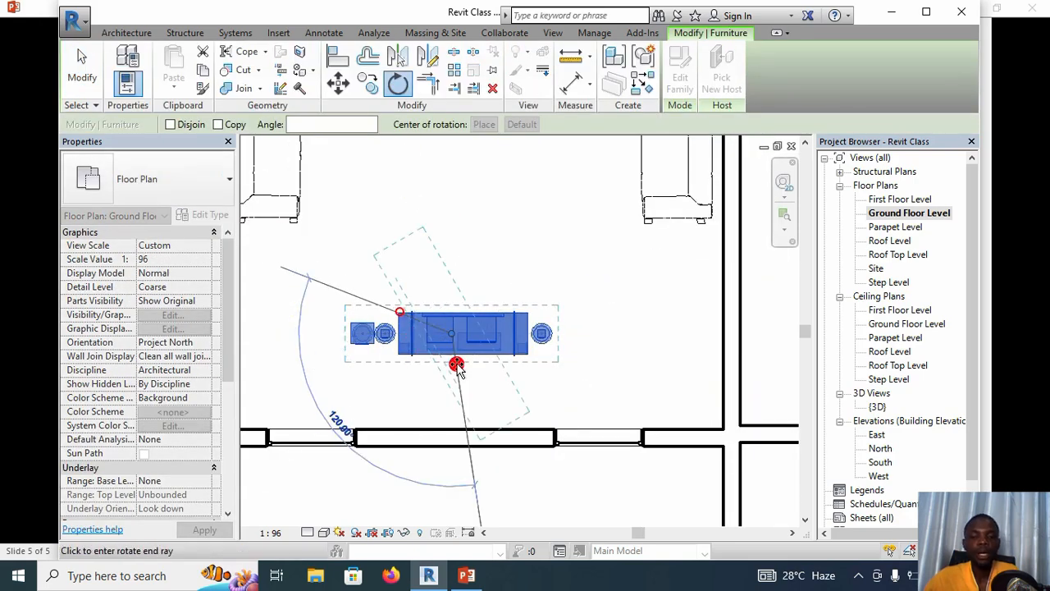
{"action": "type", "text": "180"}
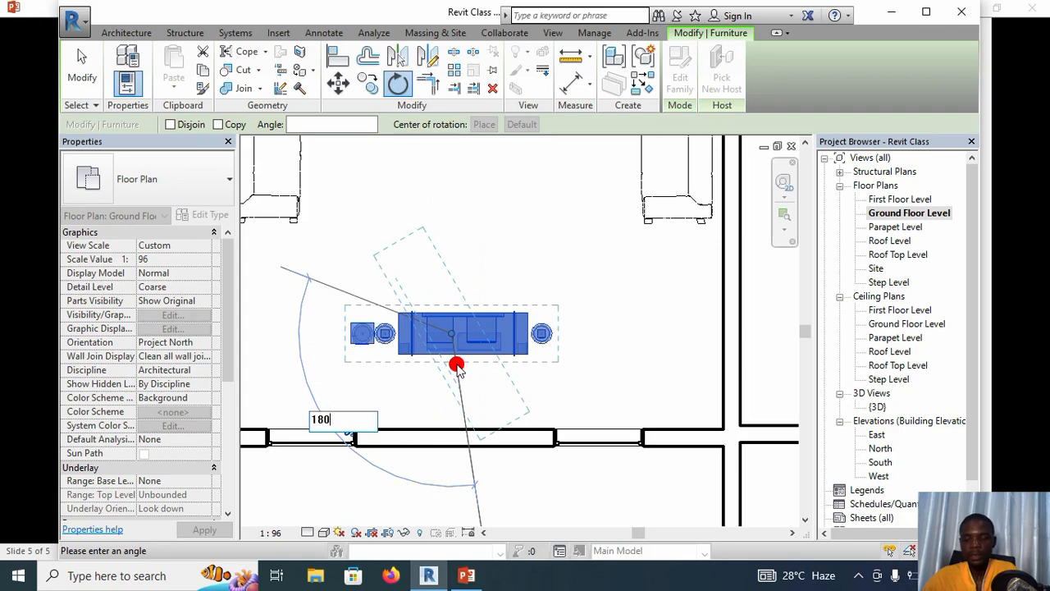
{"action": "key", "text": "Return"}
{"action": "left_click", "coordinate": [612, 333]}
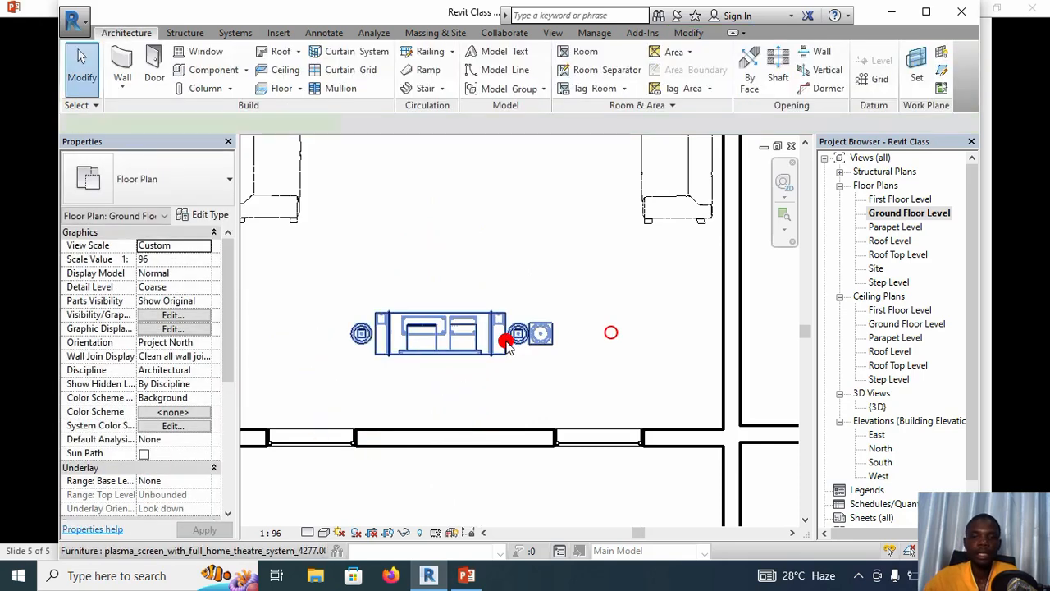
- Move the home theatre unit straight against the inner face of the front wall, between the two windows, and deselect it
{"action": "left_click", "coordinate": [507, 347]}
{"action": "left_click", "coordinate": [337, 83]}
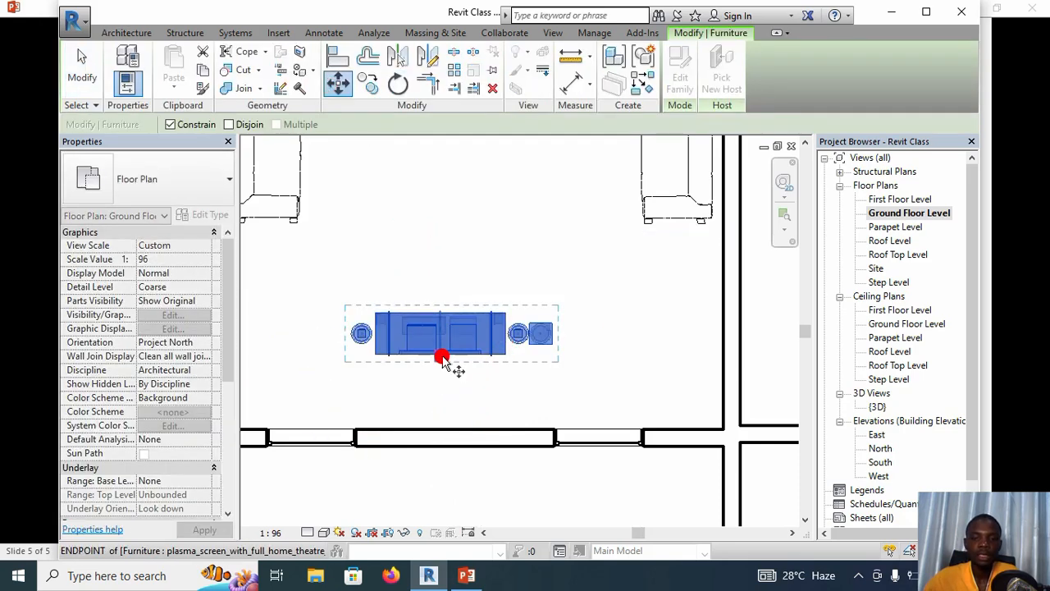
{"action": "left_click", "coordinate": [444, 358]}
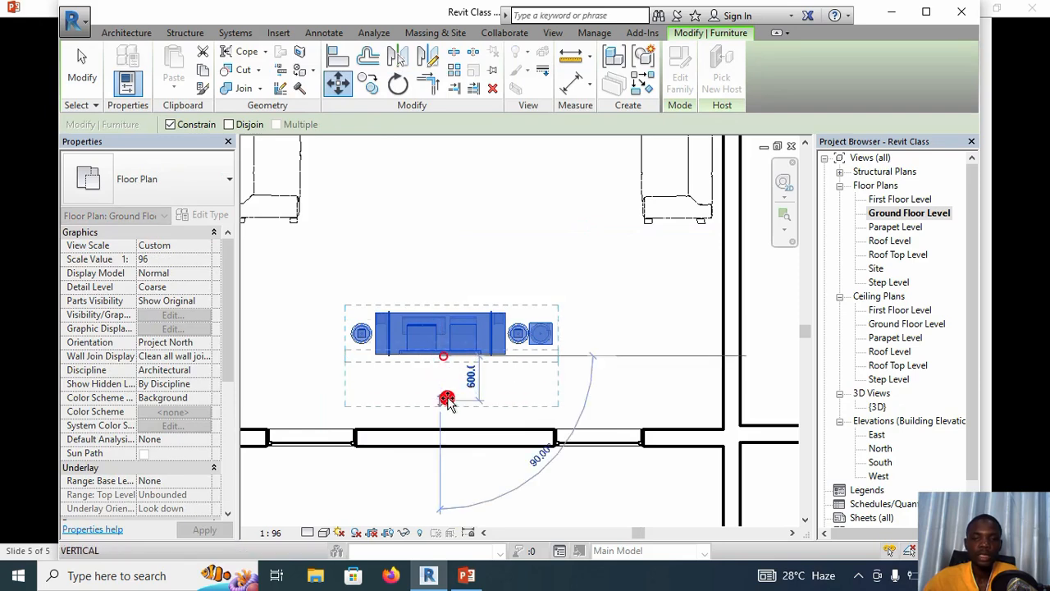
{"action": "left_click", "coordinate": [453, 430]}
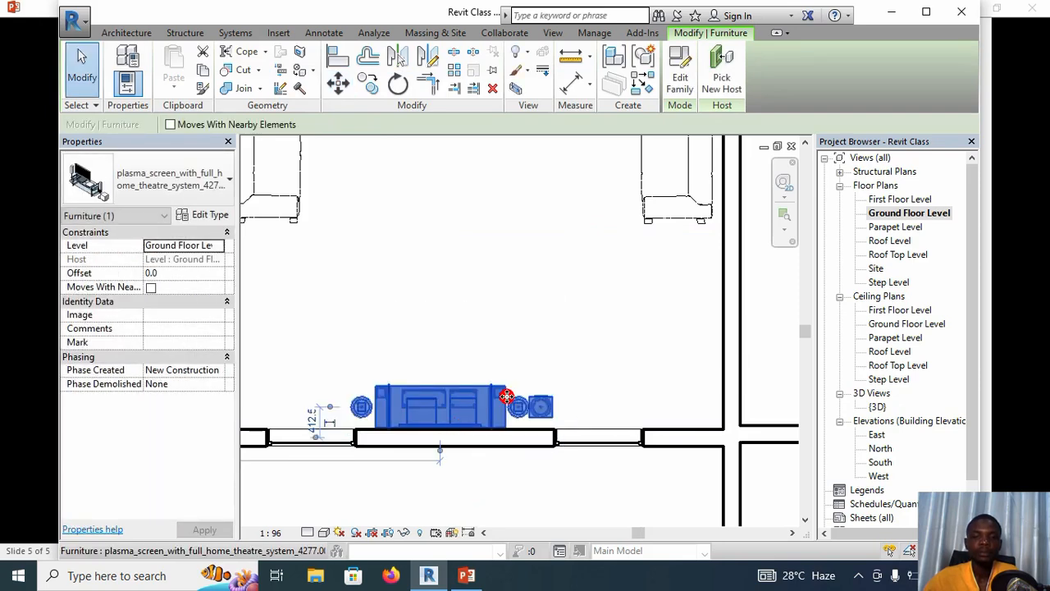
{"action": "left_click", "coordinate": [604, 332]}
{"action": "scroll", "coordinate": [588, 333], "scroll_direction": "down", "scroll_amount": 3}
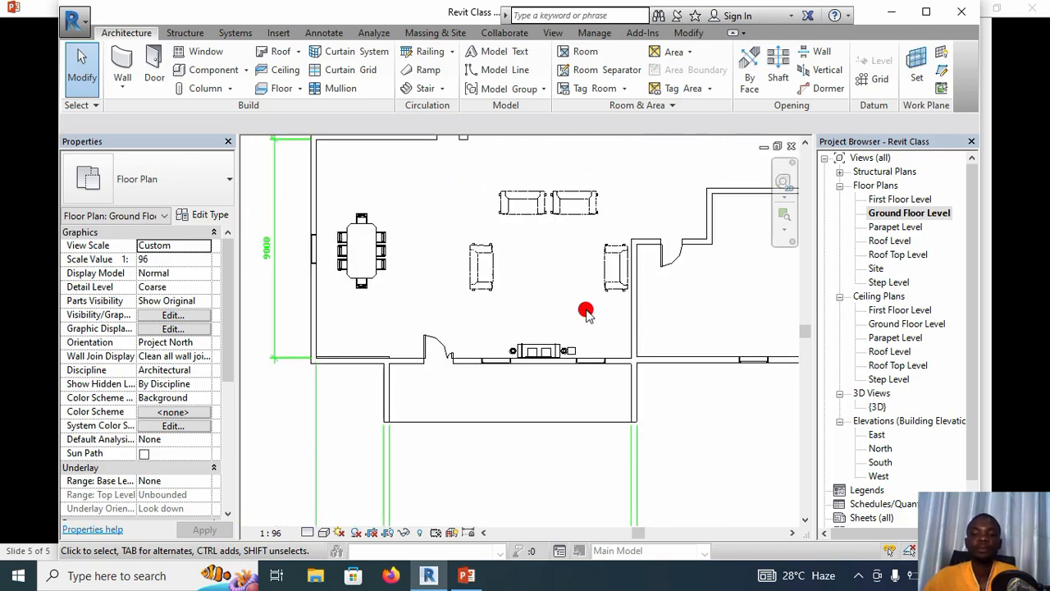
- Start loading another component family and open the "components" folder inside "revit library new"
{"action": "left_click", "coordinate": [207, 69]}
{"action": "left_click", "coordinate": [681, 73]}
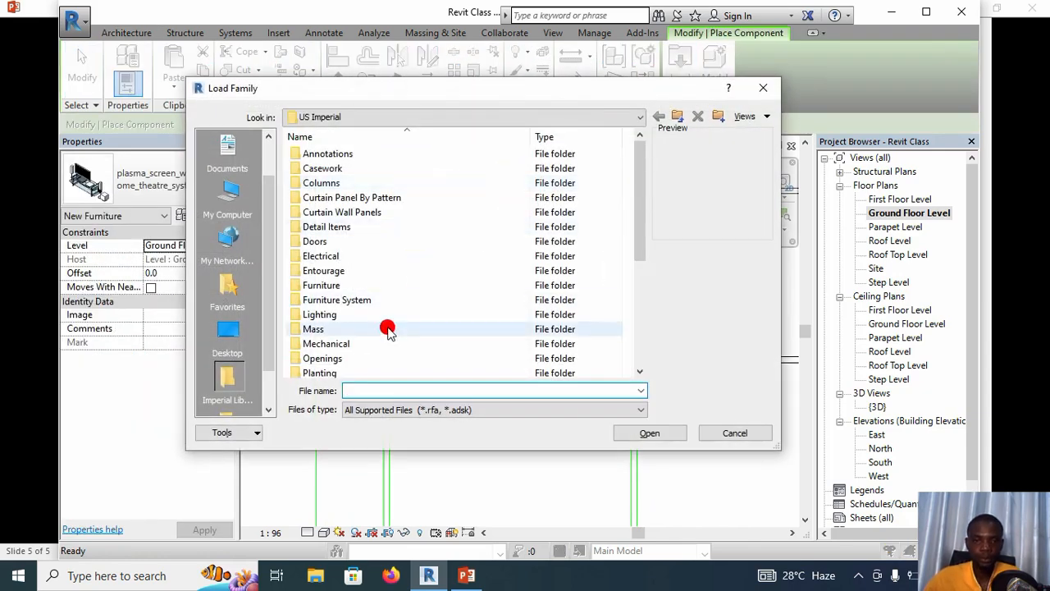
{"action": "left_click", "coordinate": [405, 117]}
{"action": "left_click", "coordinate": [393, 391]}
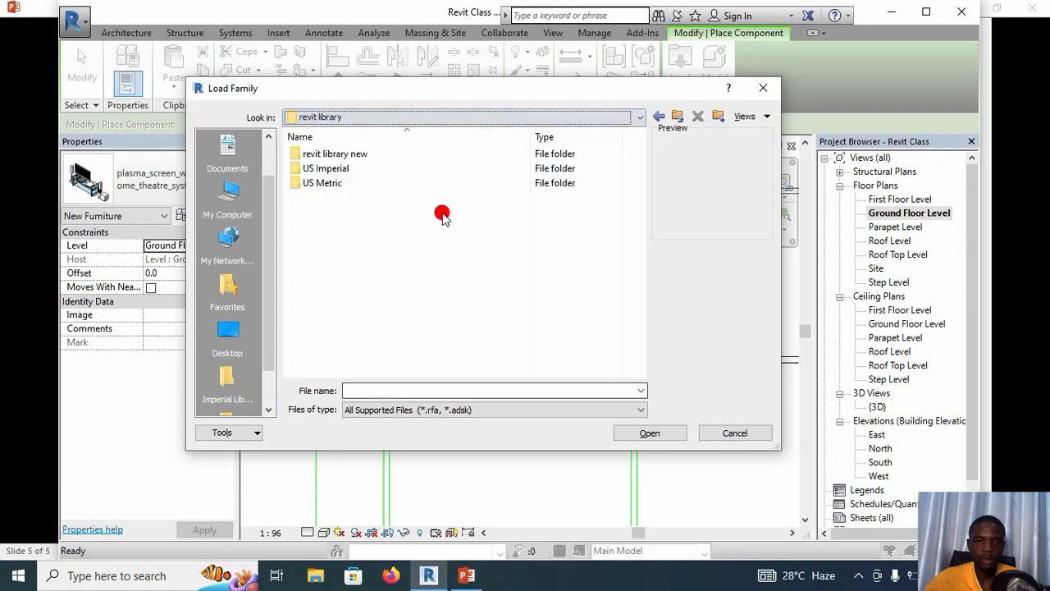
{"action": "left_click", "coordinate": [454, 156]}
{"action": "double_click", "coordinate": [454, 156]}
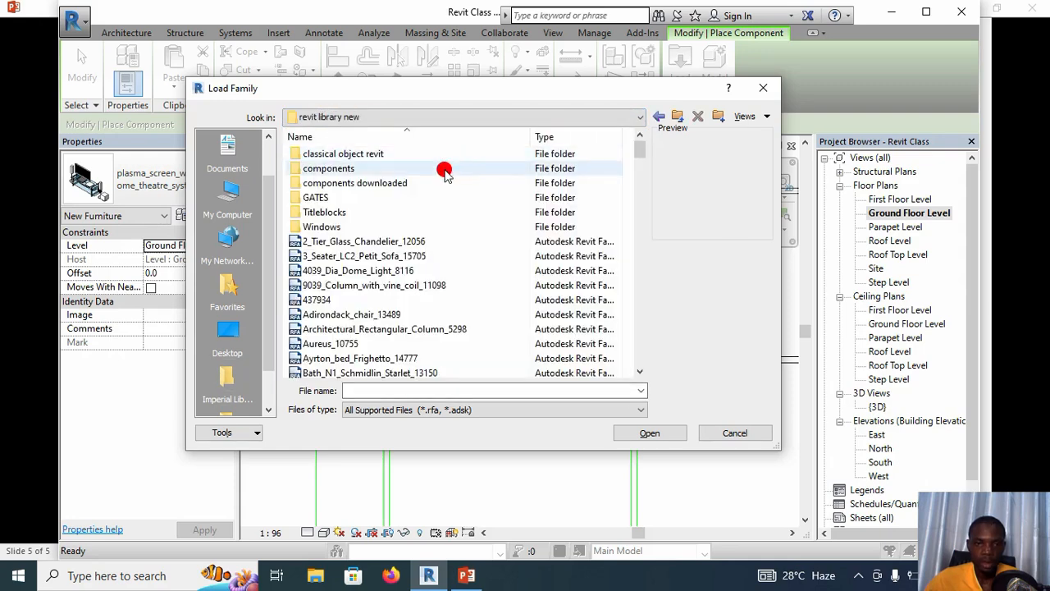
{"action": "double_click", "coordinate": [444, 169]}
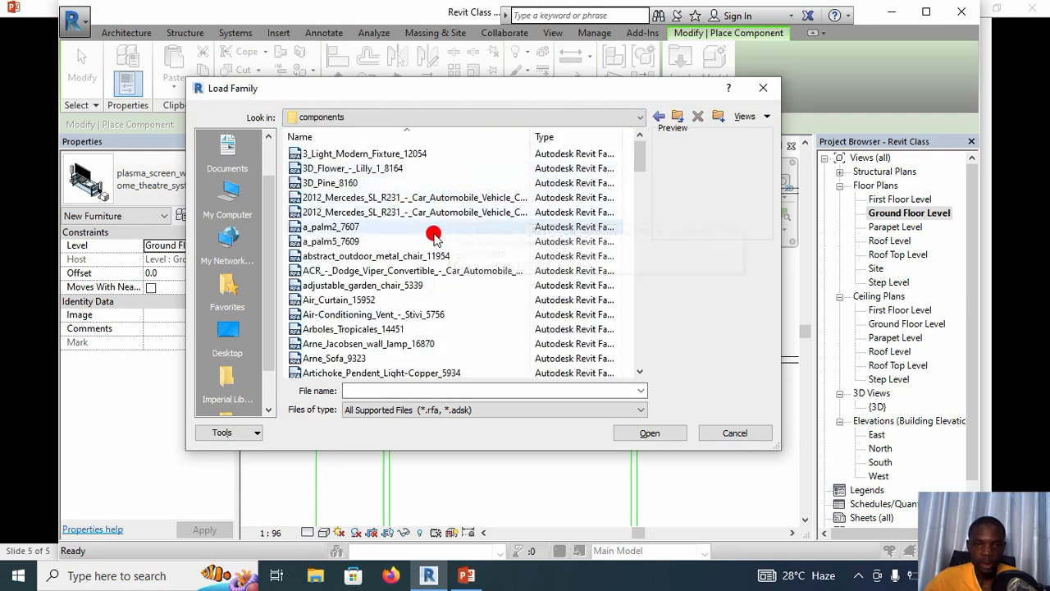
- Look through the family files in the components folder for the next family to load
{"action": "scroll", "coordinate": [450, 261], "scroll_direction": "down", "scroll_amount": 4}
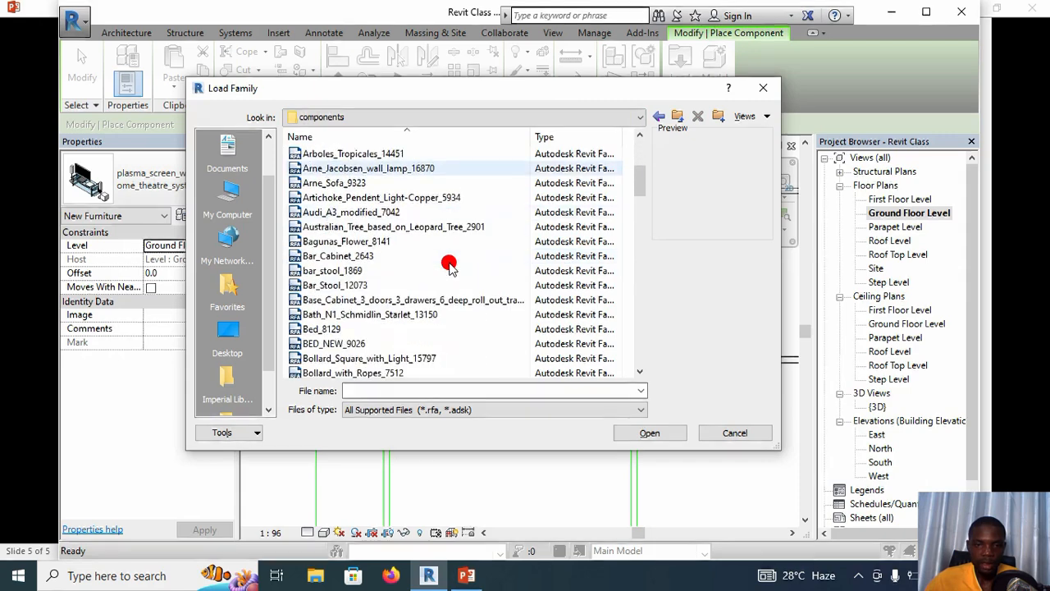
{"action": "scroll", "coordinate": [449, 262], "scroll_direction": "down", "scroll_amount": 1}
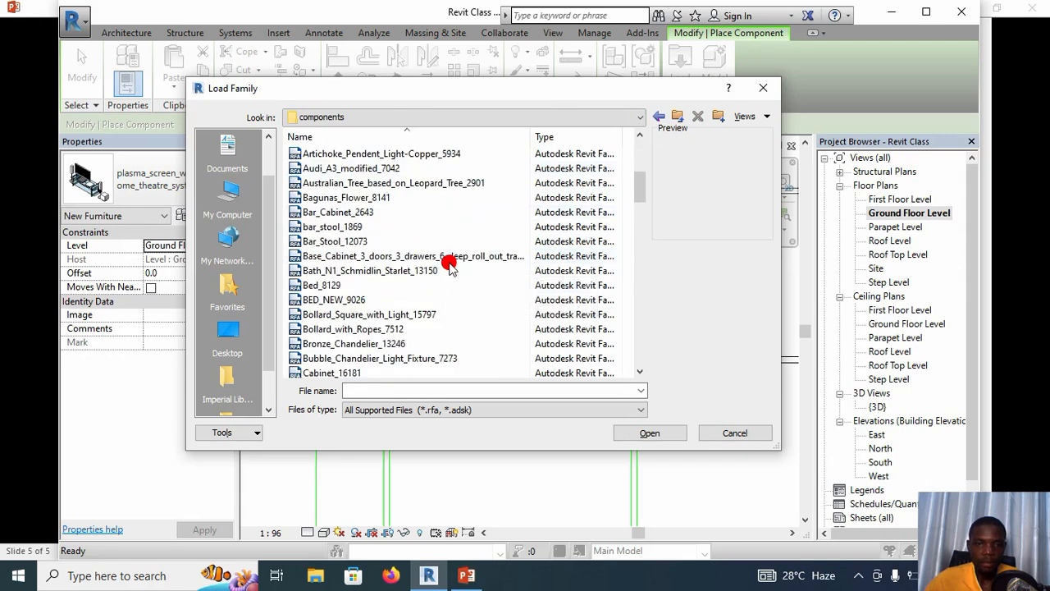
{"action": "scroll", "coordinate": [450, 263], "scroll_direction": "up", "scroll_amount": 1}
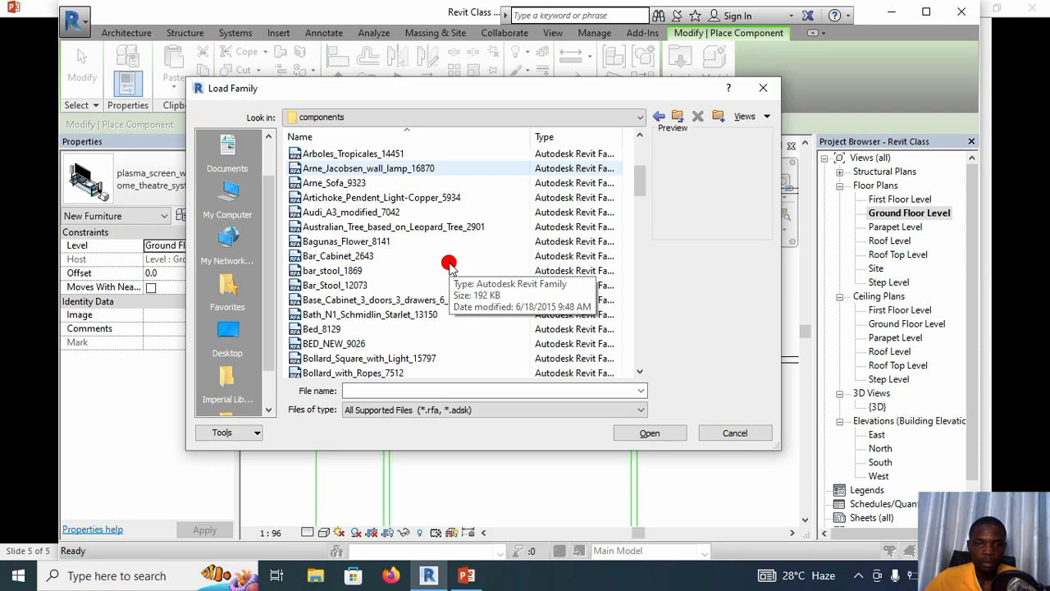
{"action": "scroll", "coordinate": [450, 264], "scroll_direction": "down", "scroll_amount": 3}
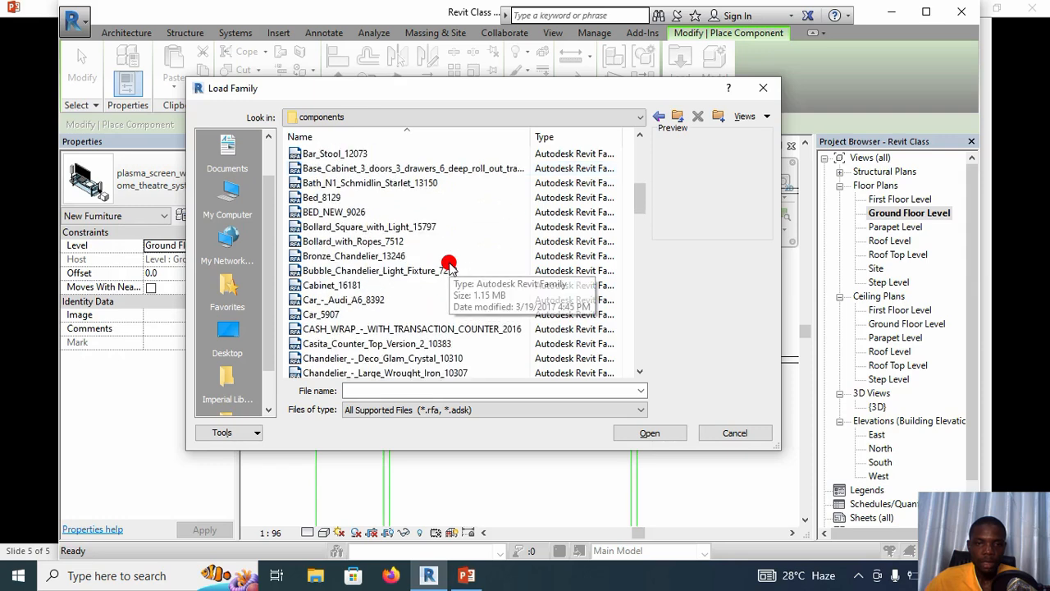
{"action": "scroll", "coordinate": [450, 264], "scroll_direction": "down", "scroll_amount": 2}
{"action": "scroll", "coordinate": [450, 264], "scroll_direction": "down", "scroll_amount": 6}
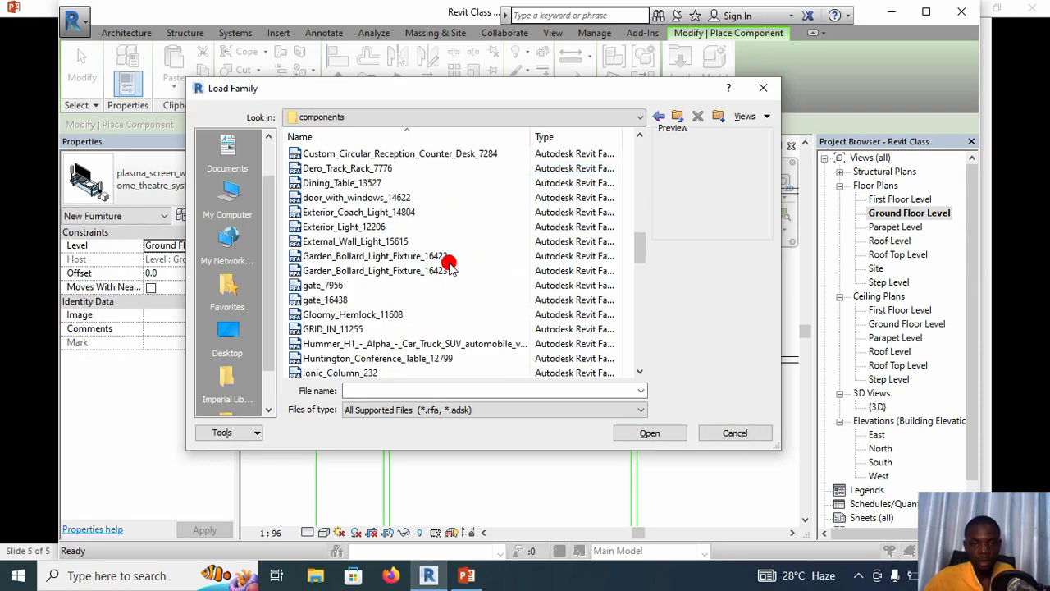
{"action": "scroll", "coordinate": [449, 264], "scroll_direction": "down", "scroll_amount": 10}
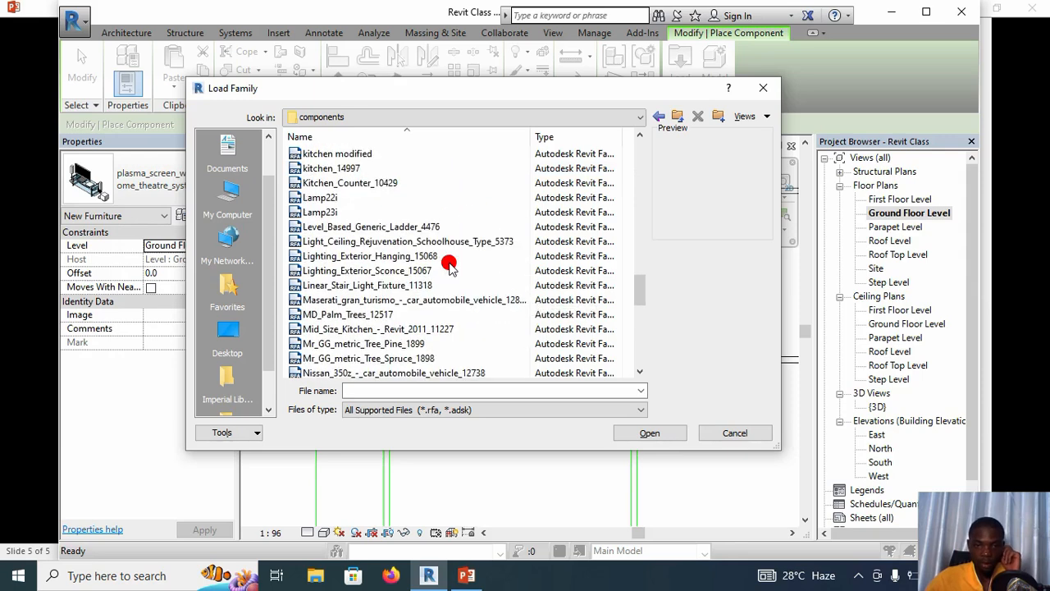
{"action": "scroll", "coordinate": [449, 264], "scroll_direction": "down", "scroll_amount": 7}
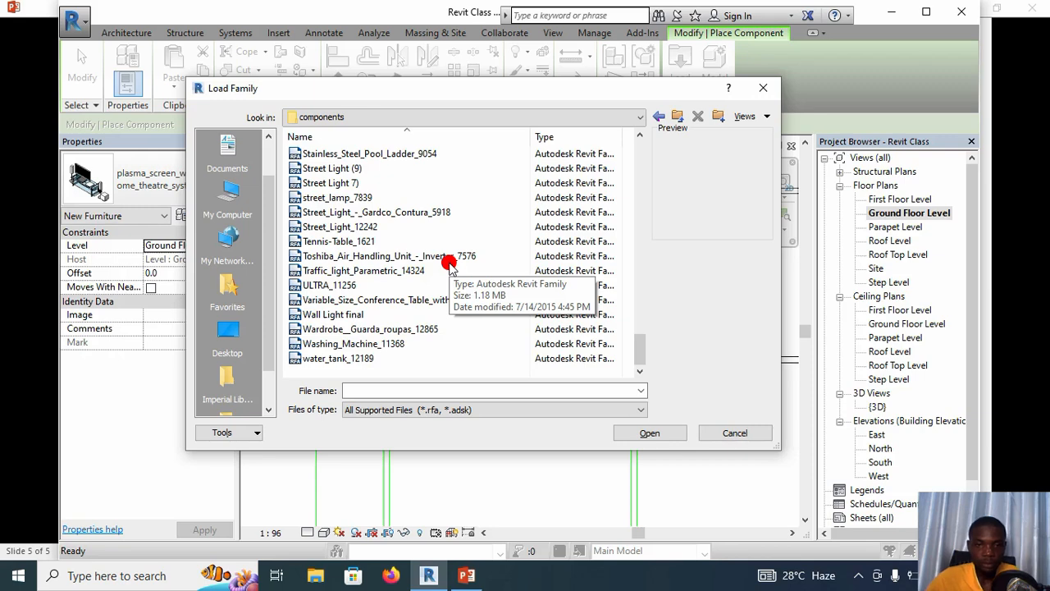
{"action": "scroll", "coordinate": [449, 265], "scroll_direction": "up", "scroll_amount": 2}
{"action": "scroll", "coordinate": [450, 264], "scroll_direction": "up", "scroll_amount": 2}
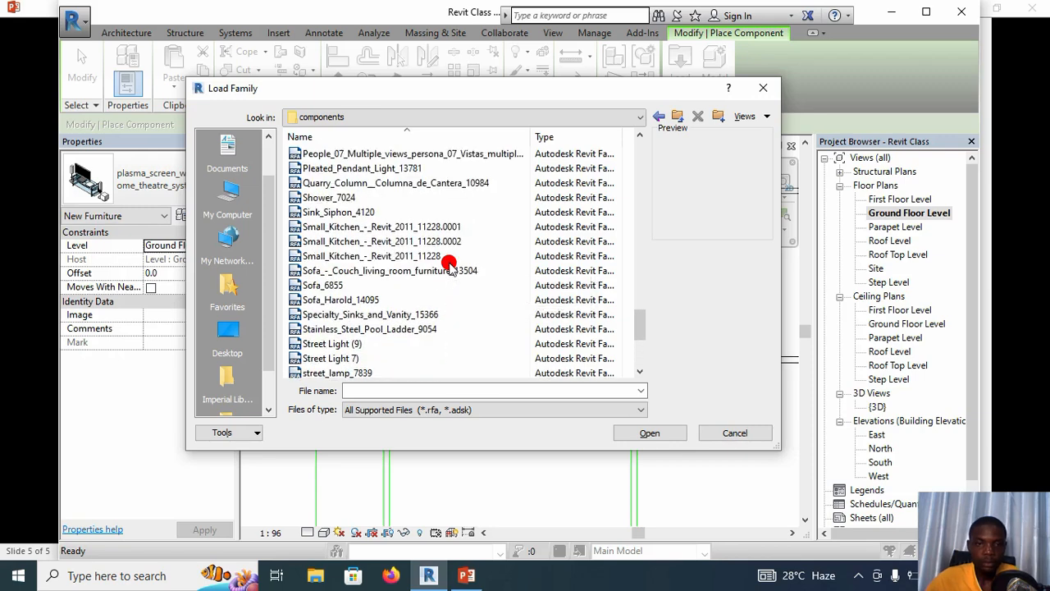
{"action": "scroll", "coordinate": [450, 265], "scroll_direction": "up", "scroll_amount": 10}
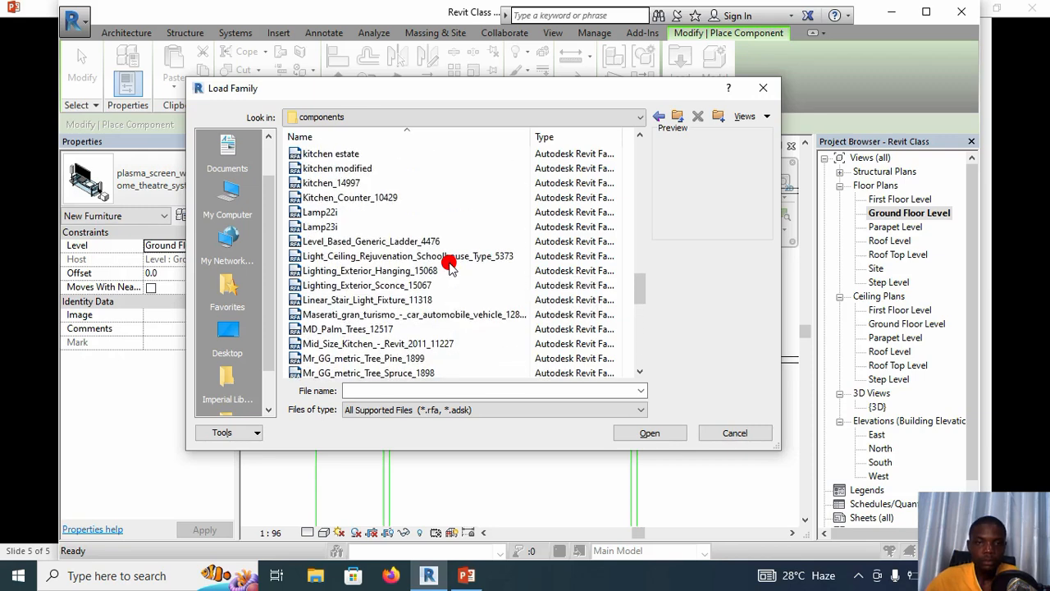
{"action": "scroll", "coordinate": [449, 264], "scroll_direction": "up", "scroll_amount": 10}
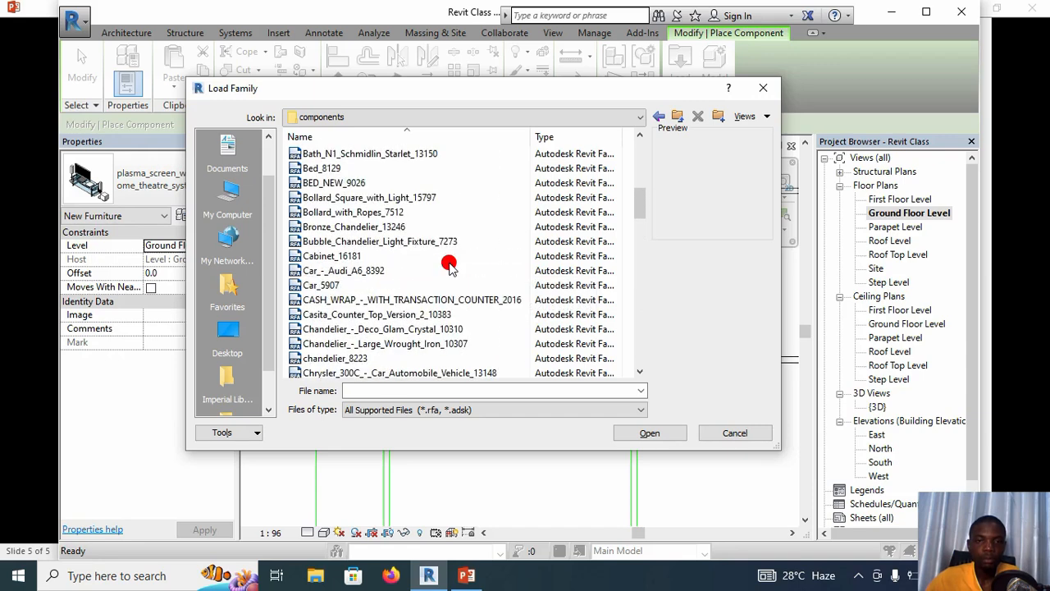
{"action": "scroll", "coordinate": [451, 269], "scroll_direction": "down", "scroll_amount": 5}
{"action": "scroll", "coordinate": [450, 264], "scroll_direction": "down", "scroll_amount": 7}
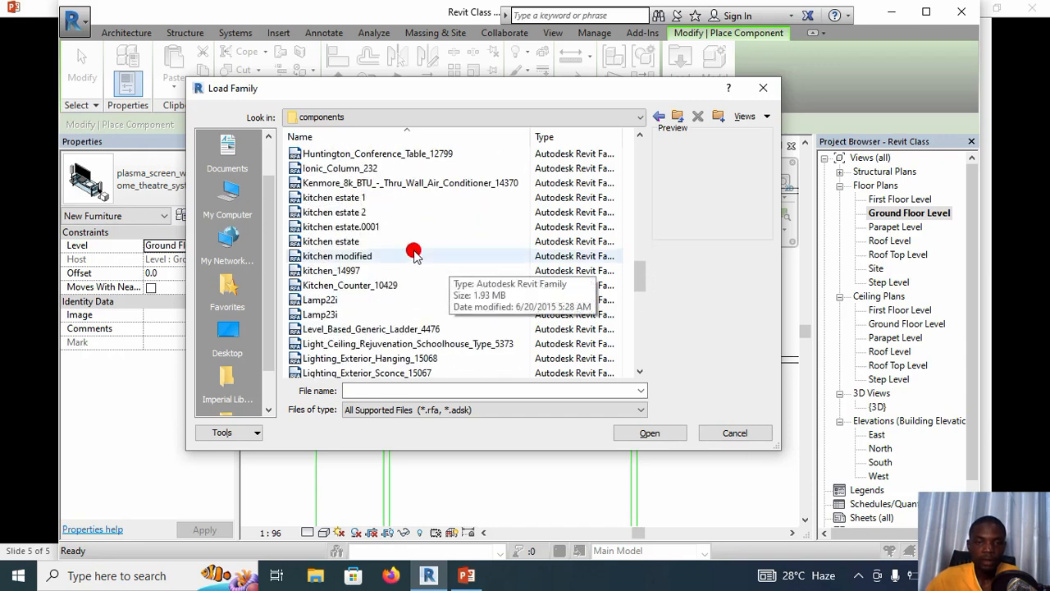
- Preview several of the kitchen families and load the Kitchen_Counter_10429 family
{"action": "left_click", "coordinate": [384, 229]}
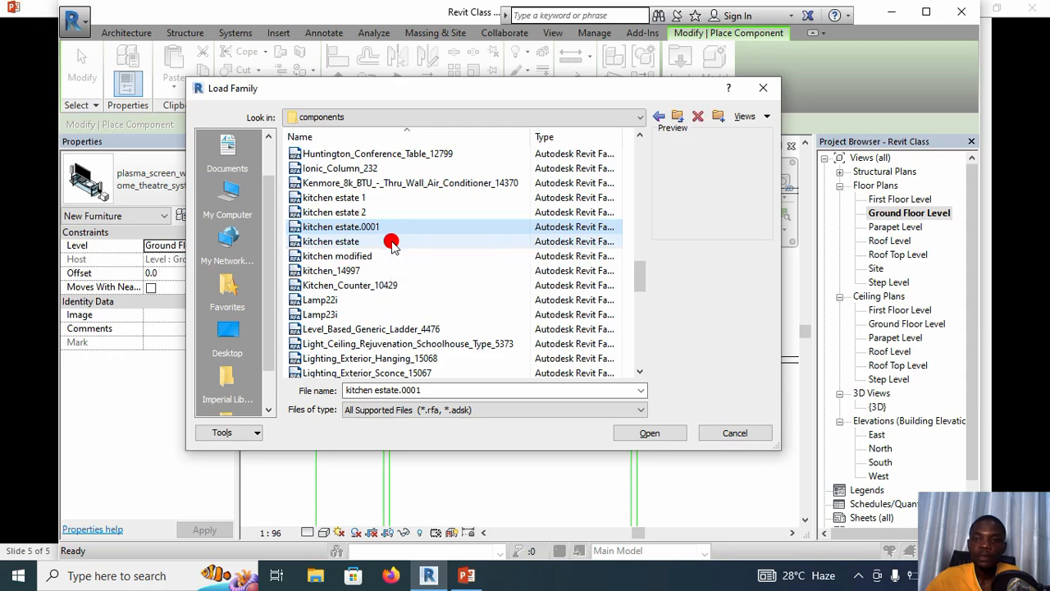
{"action": "left_click", "coordinate": [391, 241]}
{"action": "left_click", "coordinate": [404, 212]}
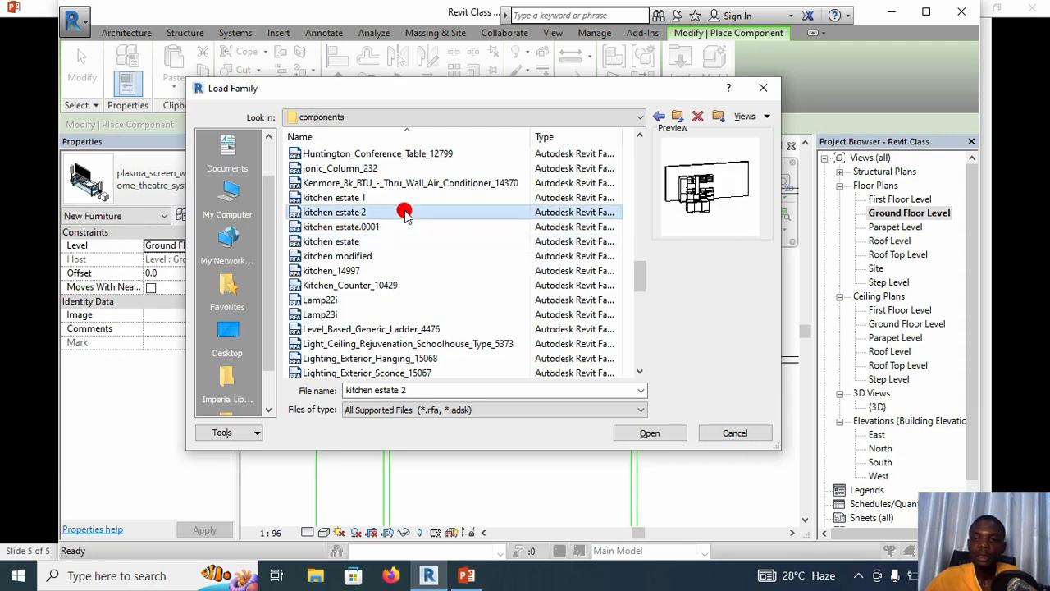
{"action": "left_click", "coordinate": [411, 199]}
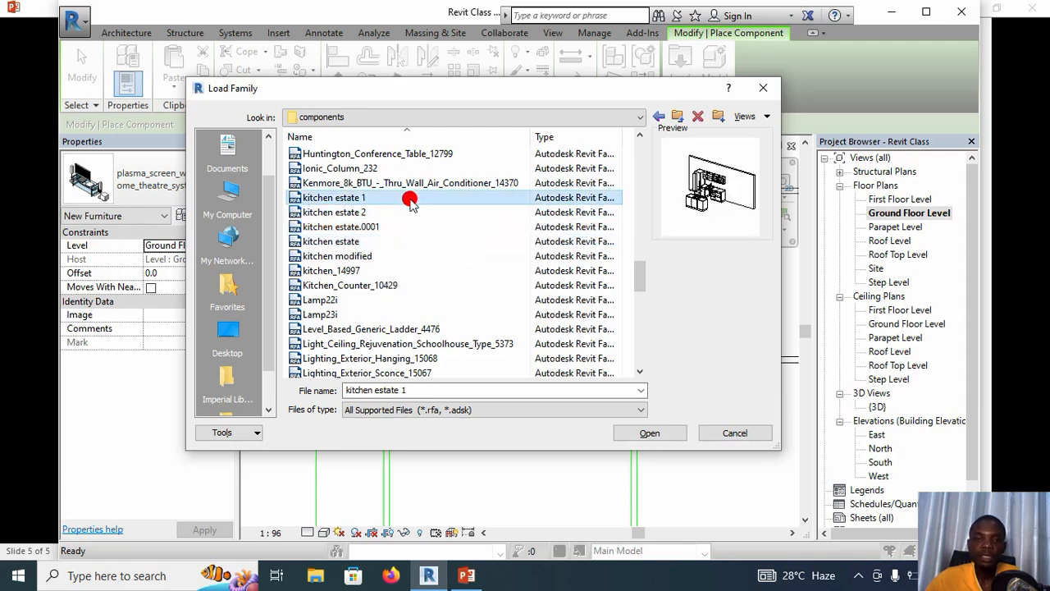
{"action": "left_click", "coordinate": [415, 283]}
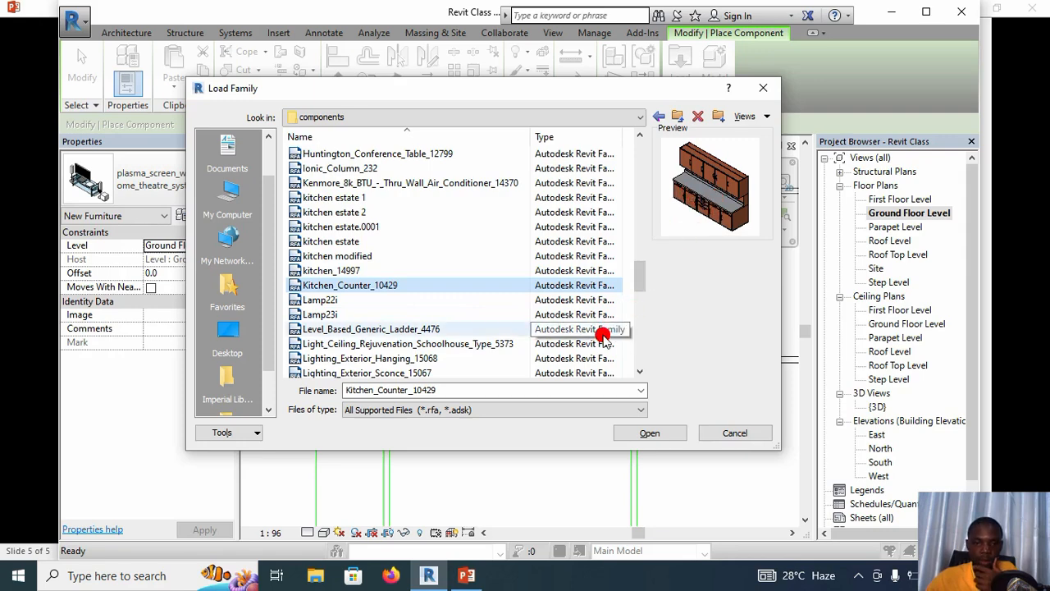
{"action": "left_click", "coordinate": [649, 433]}
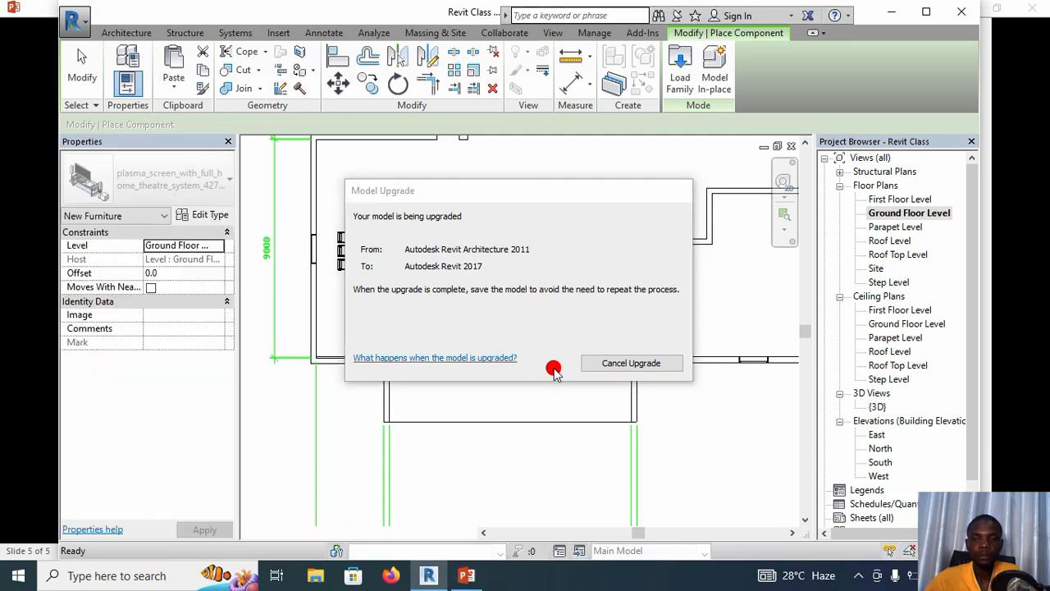
- Place a kitchen counter parallel to the windowed side wall in the kitchen corner, about 5200 mm and 3300 mm from the stepped partition walls
{"action": "scroll", "coordinate": [565, 295], "scroll_direction": "down", "scroll_amount": 3}
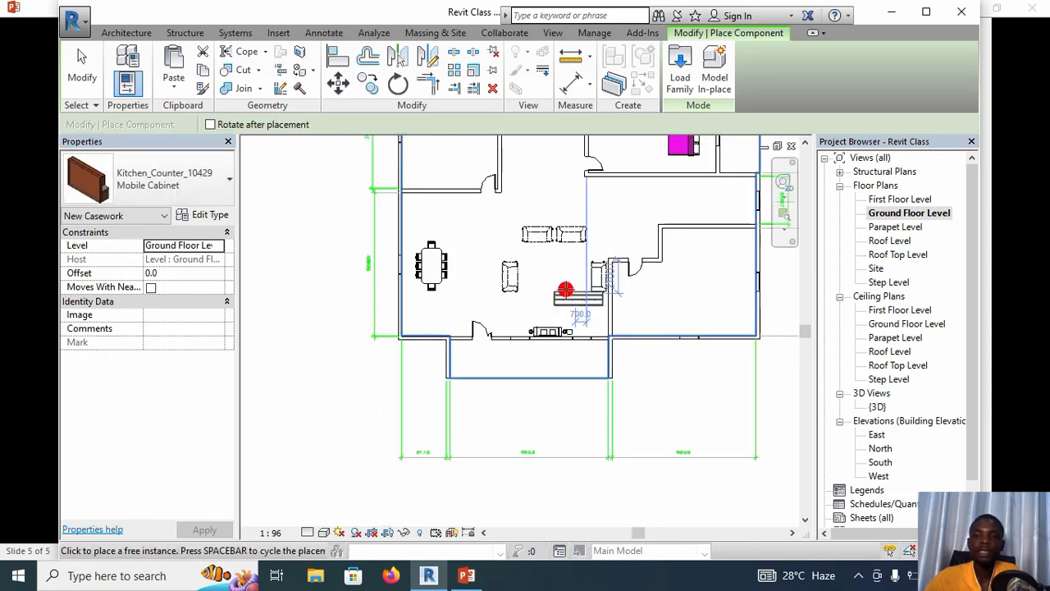
{"action": "scroll", "coordinate": [639, 365], "scroll_direction": "up", "scroll_amount": 2}
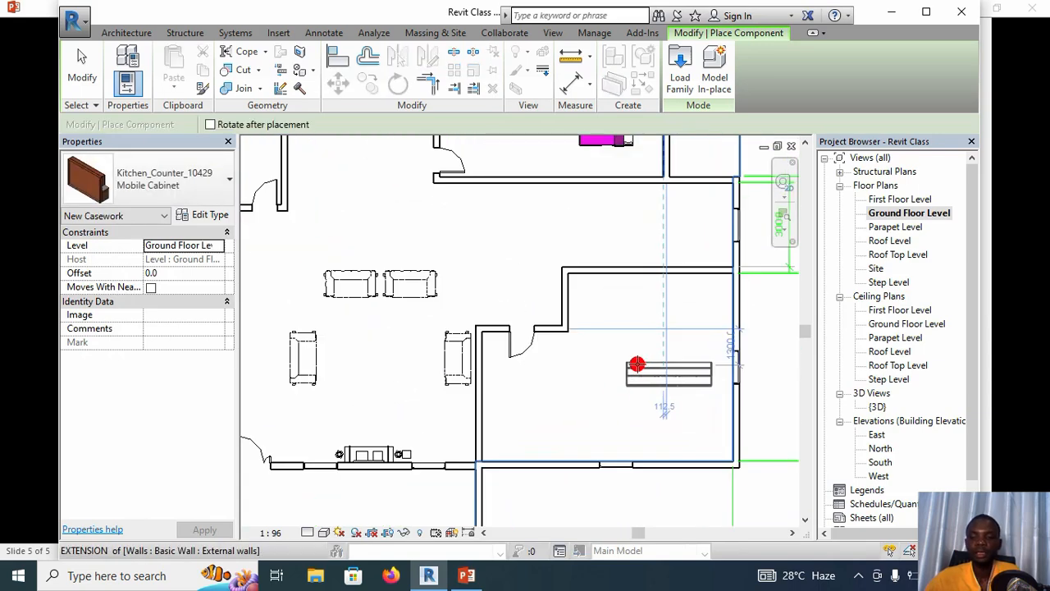
{"action": "scroll", "coordinate": [637, 362], "scroll_direction": "up", "scroll_amount": 1}
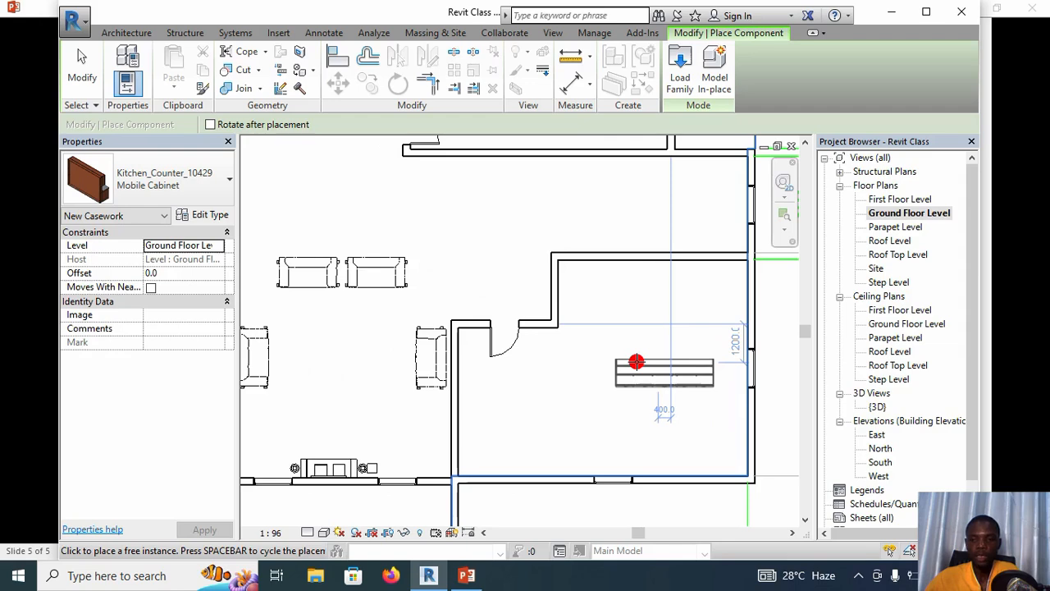
{"action": "key", "text": "space"}
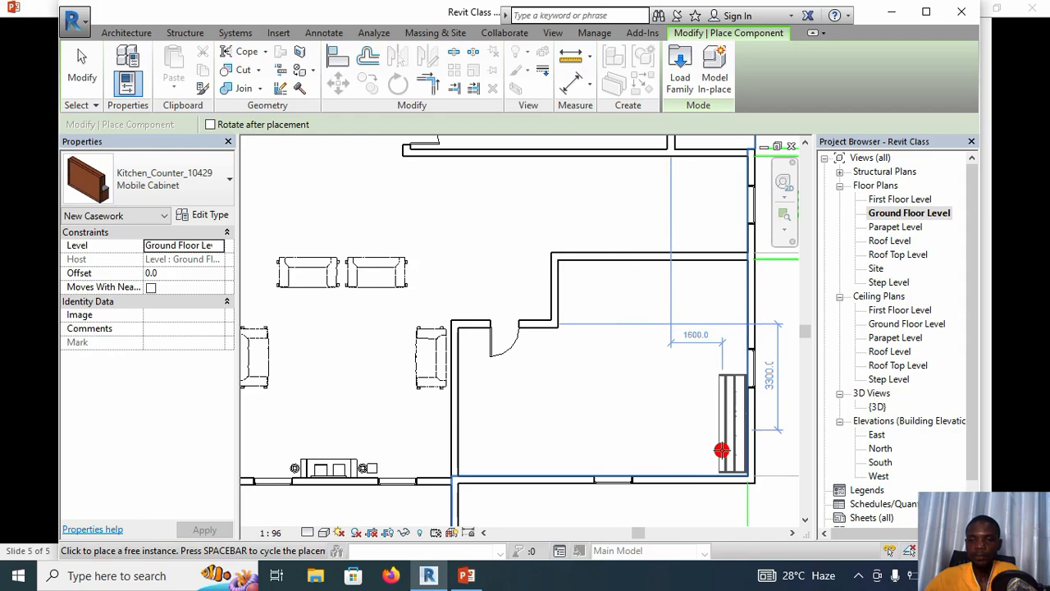
{"action": "scroll", "coordinate": [720, 450], "scroll_direction": "up", "scroll_amount": 3}
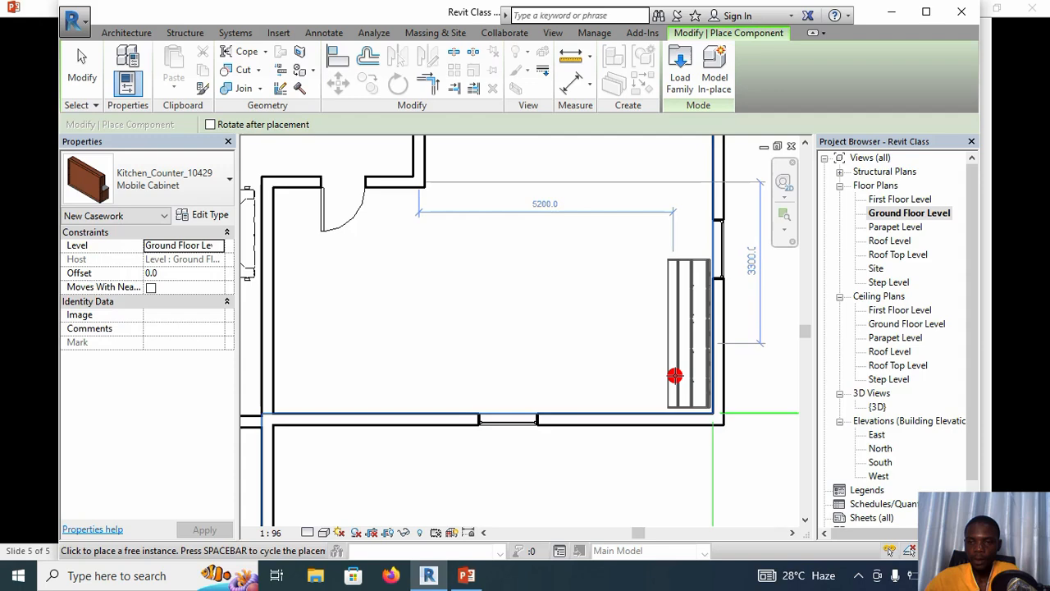
{"action": "left_click", "coordinate": [675, 375]}
- Place a second kitchen counter along the front wall beside the first, its centre about 2800 mm from the side wall, and end placement
{"action": "key", "text": "space"}
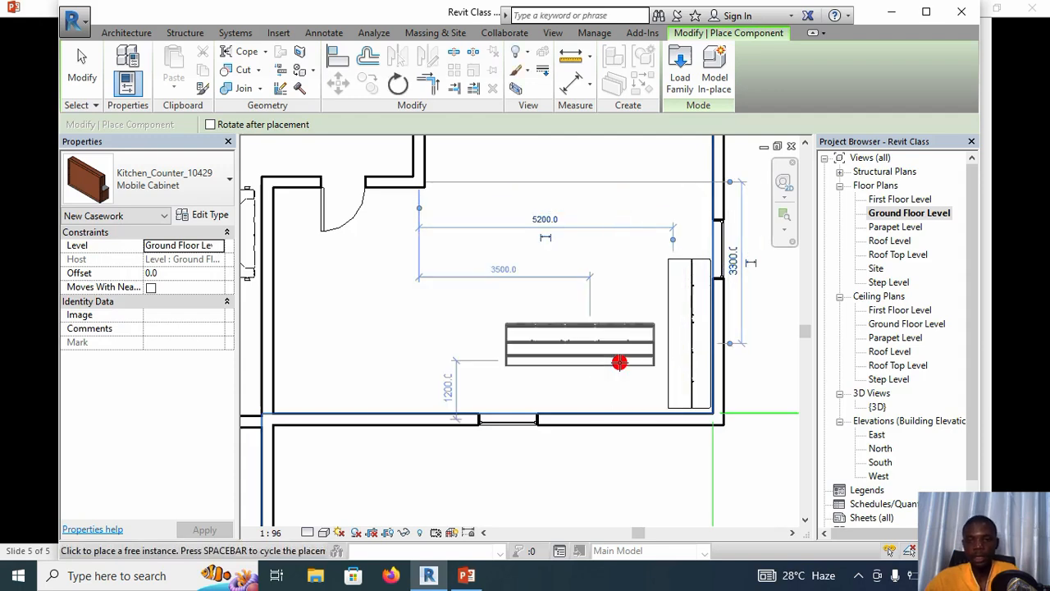
{"action": "key", "text": "space"}
{"action": "key", "text": "space"}
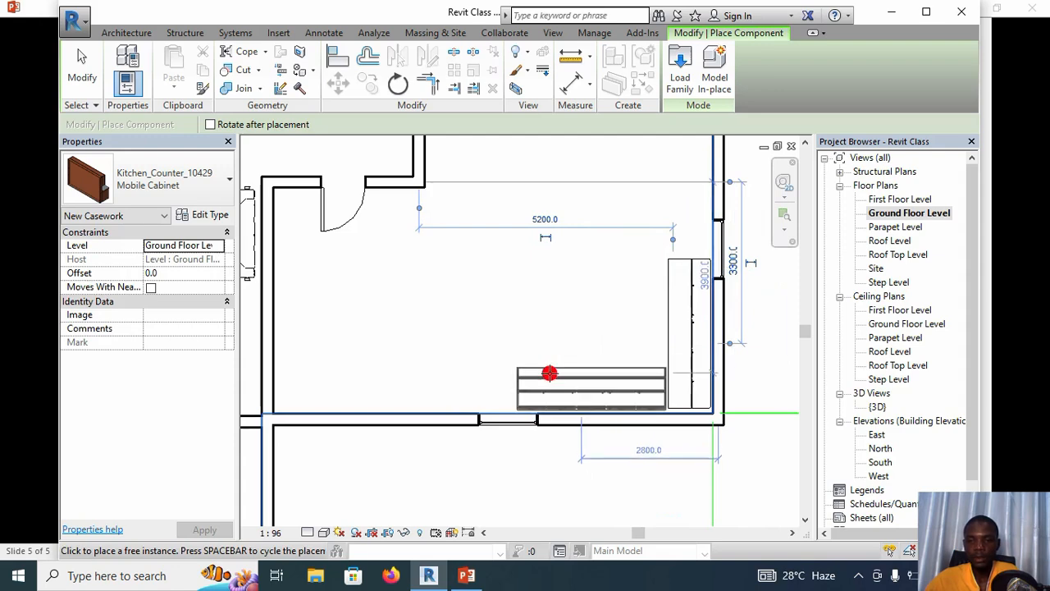
{"action": "left_click", "coordinate": [553, 372]}
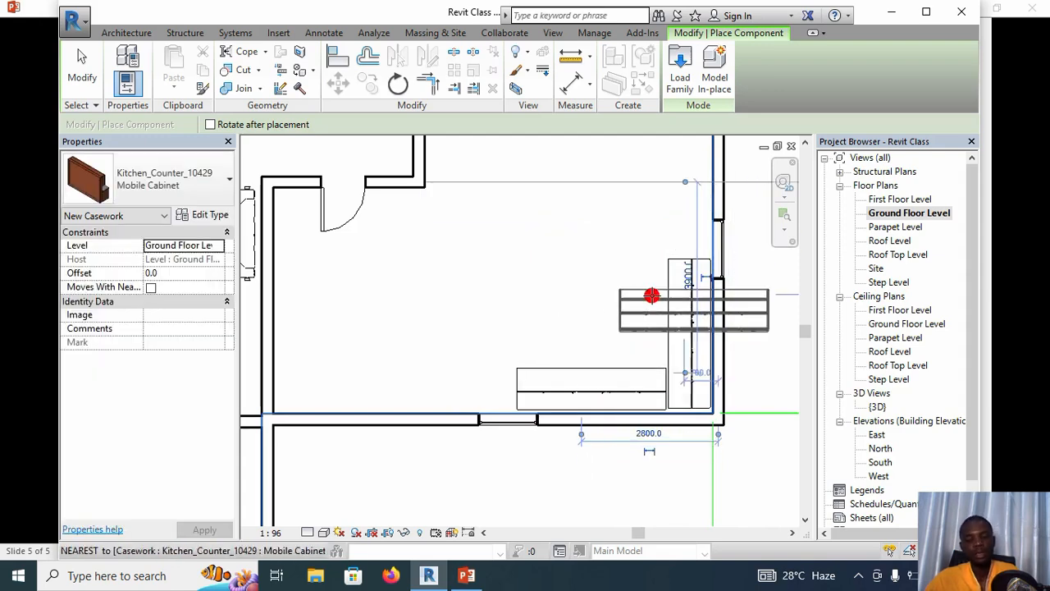
{"action": "scroll", "coordinate": [574, 305], "scroll_direction": "down", "scroll_amount": 1}
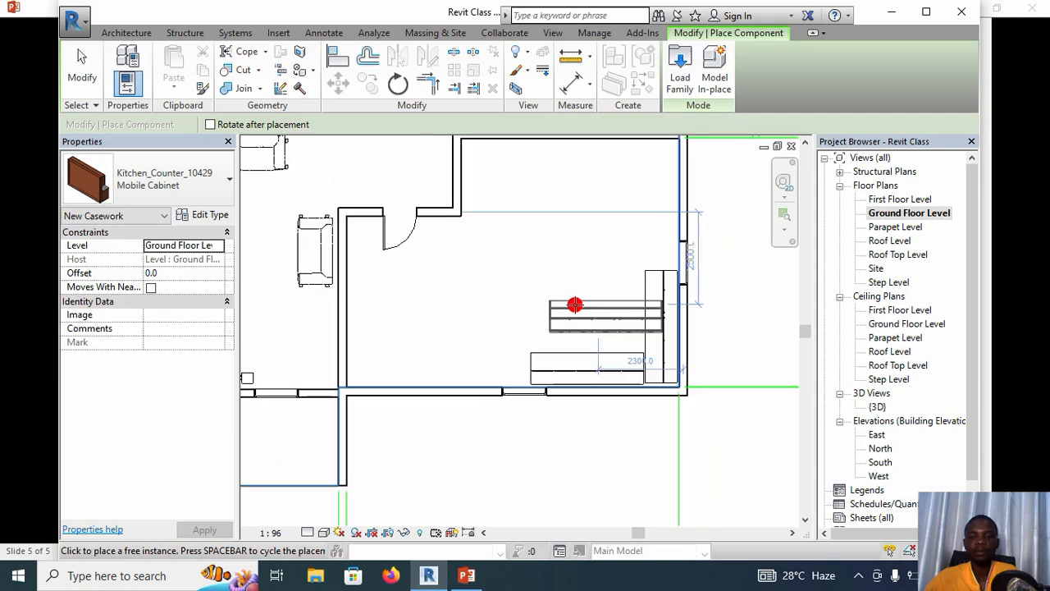
{"action": "scroll", "coordinate": [558, 411], "scroll_direction": "down", "scroll_amount": 2}
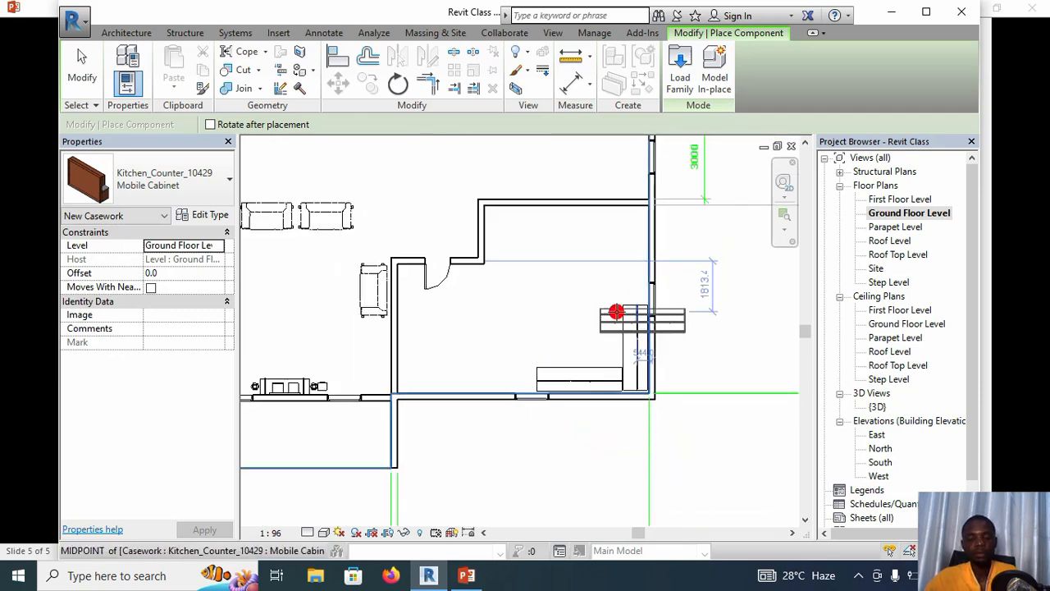
{"action": "key", "text": "Escape"}
{"action": "key", "text": "Escape"}
{"action": "scroll", "coordinate": [582, 324], "scroll_direction": "down", "scroll_amount": 2}
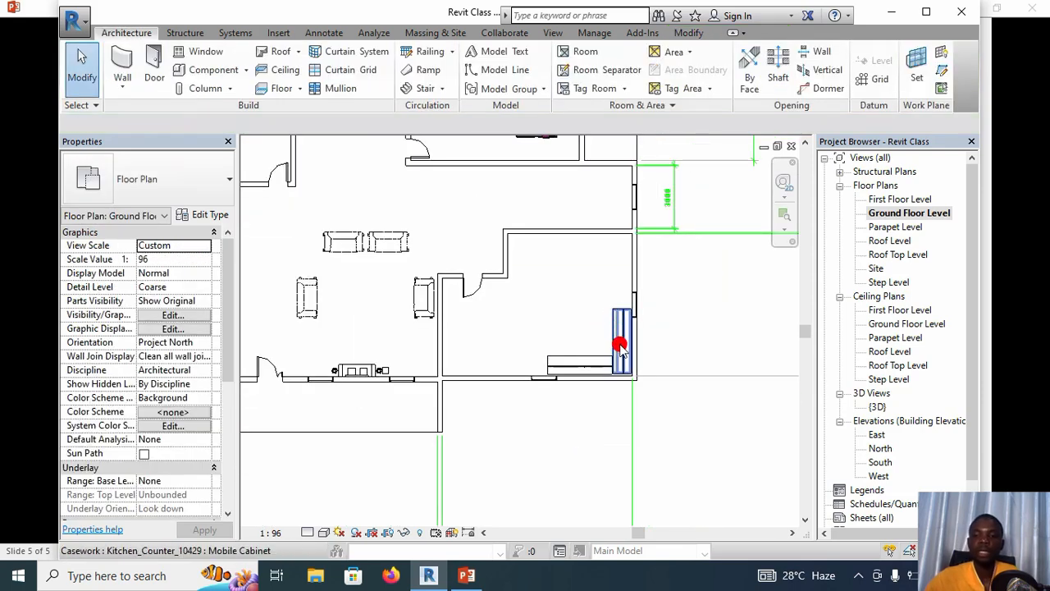
- Start loading another component family and browse up to the "revit library" folder
{"action": "scroll", "coordinate": [548, 322], "scroll_direction": "down", "scroll_amount": 1}
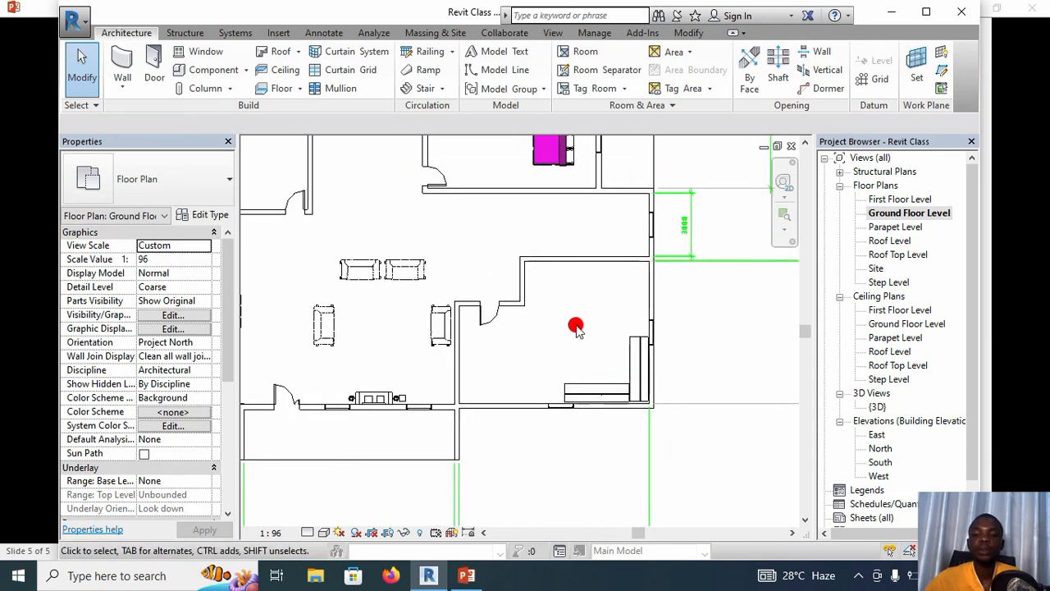
{"action": "scroll", "coordinate": [574, 328], "scroll_direction": "down", "scroll_amount": 1}
{"action": "middle_click_drag", "start_coordinate": [566, 332], "coordinate": [626, 340]}
{"action": "middle_click_drag", "start_coordinate": [485, 241], "coordinate": [516, 297]}
{"action": "left_click", "coordinate": [220, 70]}
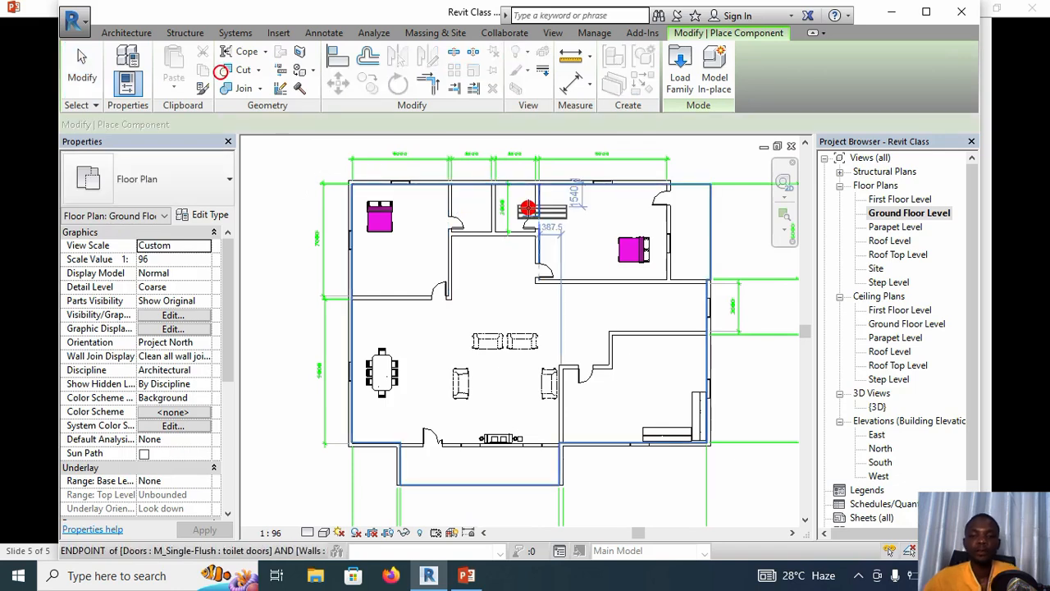
{"action": "left_click", "coordinate": [684, 75]}
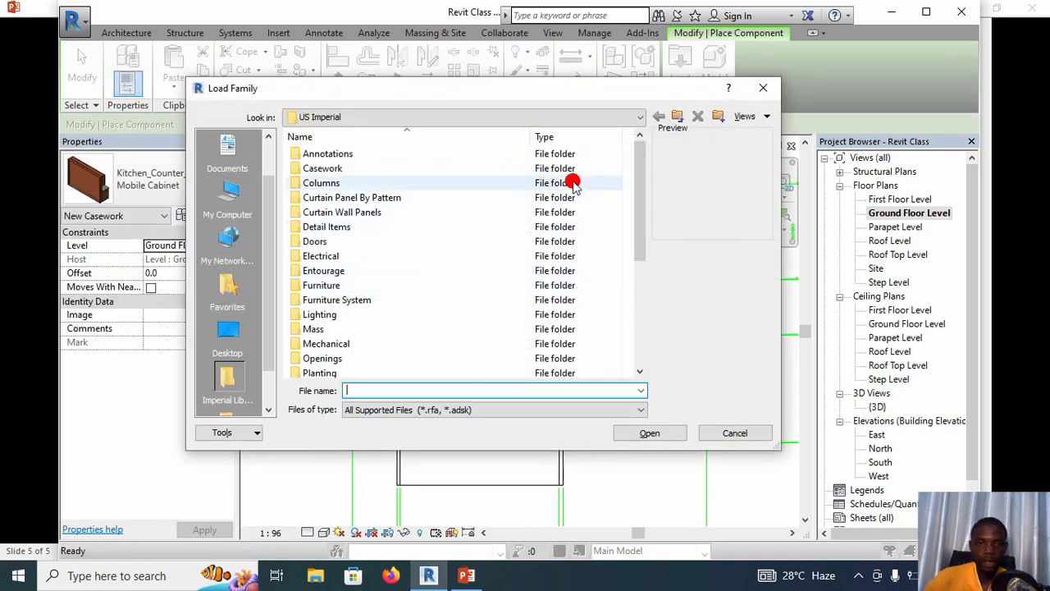
{"action": "left_click", "coordinate": [462, 119]}
{"action": "left_click", "coordinate": [414, 390]}
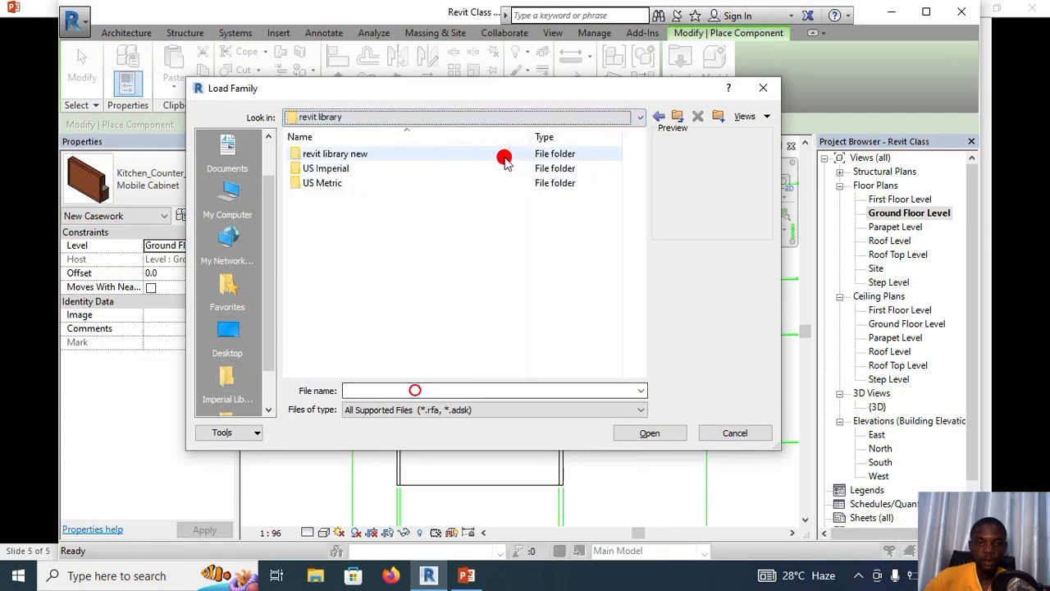
{"action": "double_click", "coordinate": [439, 165]}
{"action": "left_click", "coordinate": [446, 119]}
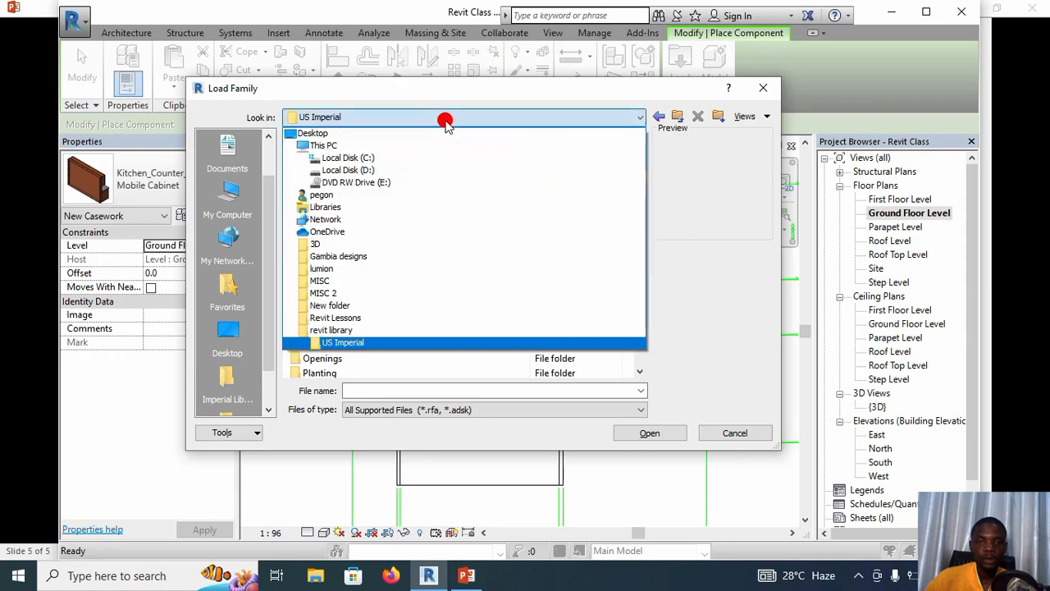
{"action": "left_click", "coordinate": [445, 119]}
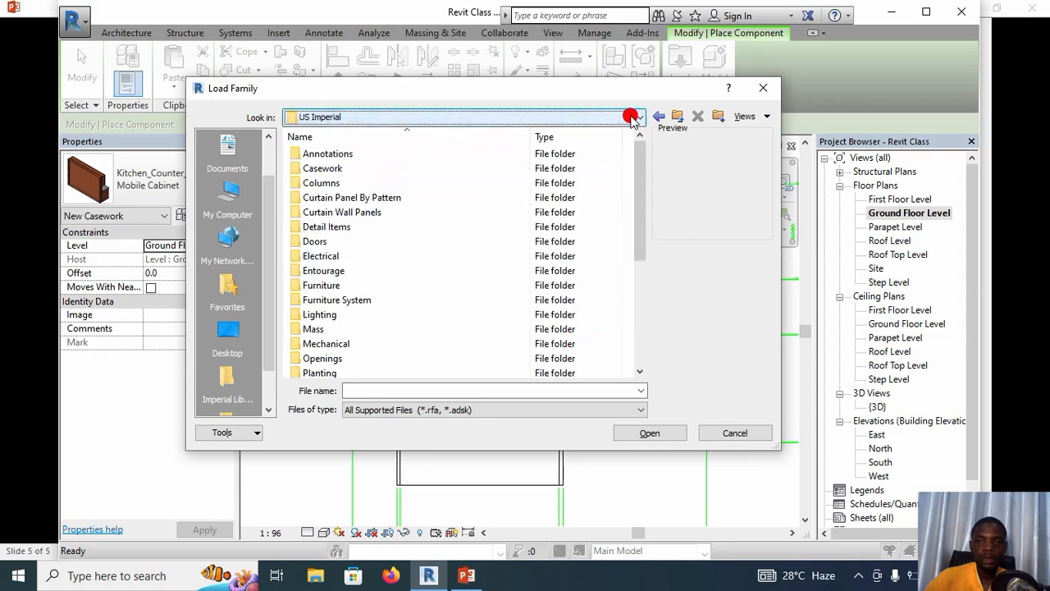
{"action": "left_click", "coordinate": [658, 117]}
- Load the M_Toilet-Domestic-3D family from the US Metric library's Plumbing > Architectural > Fixtures > Water Closets folder
{"action": "double_click", "coordinate": [397, 179]}
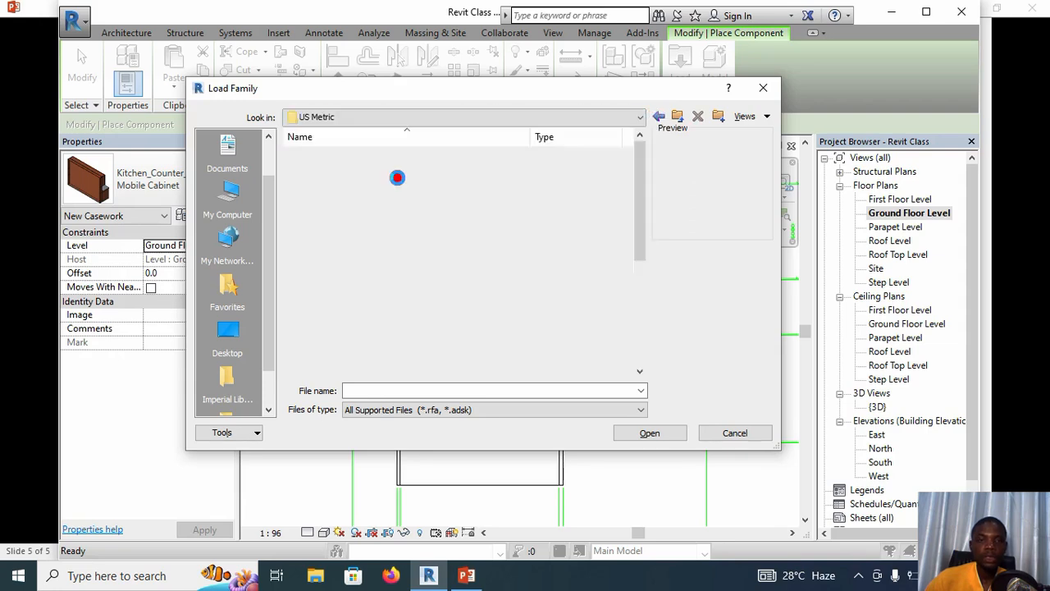
{"action": "scroll", "coordinate": [393, 193], "scroll_direction": "down", "scroll_amount": 2}
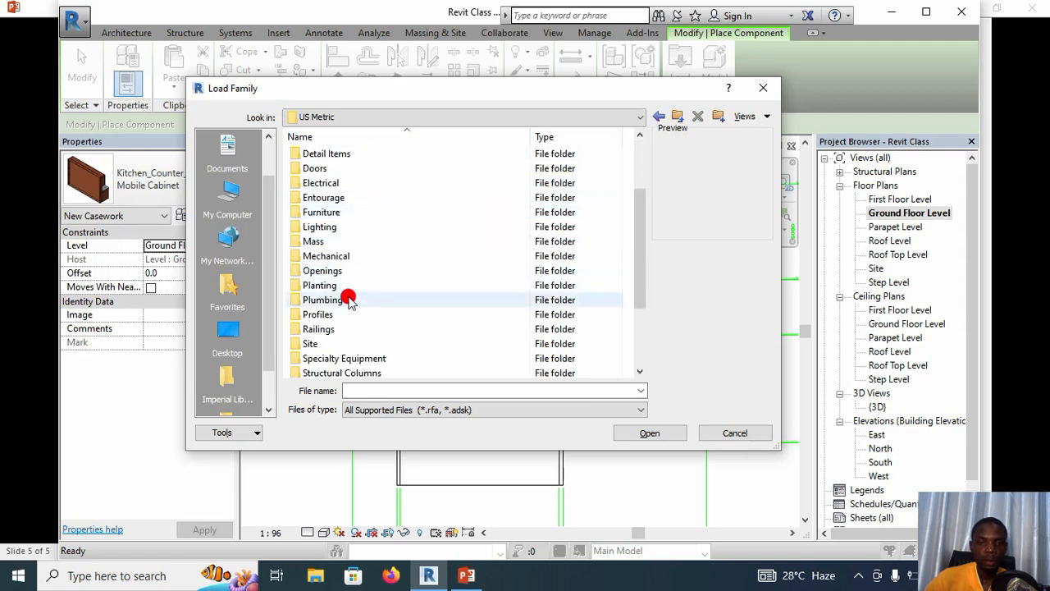
{"action": "double_click", "coordinate": [348, 302]}
{"action": "double_click", "coordinate": [366, 156]}
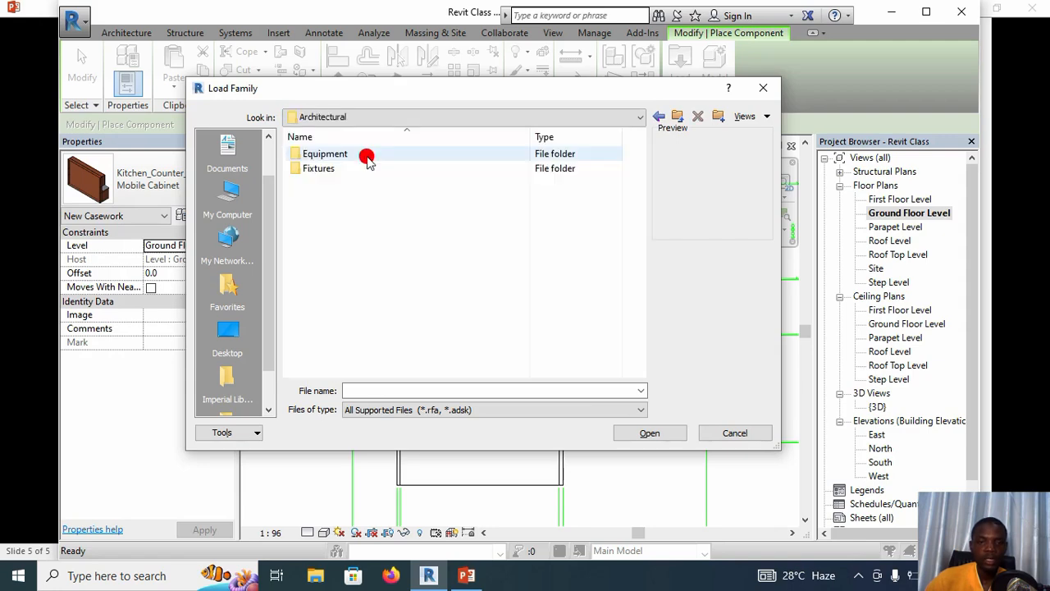
{"action": "double_click", "coordinate": [366, 169]}
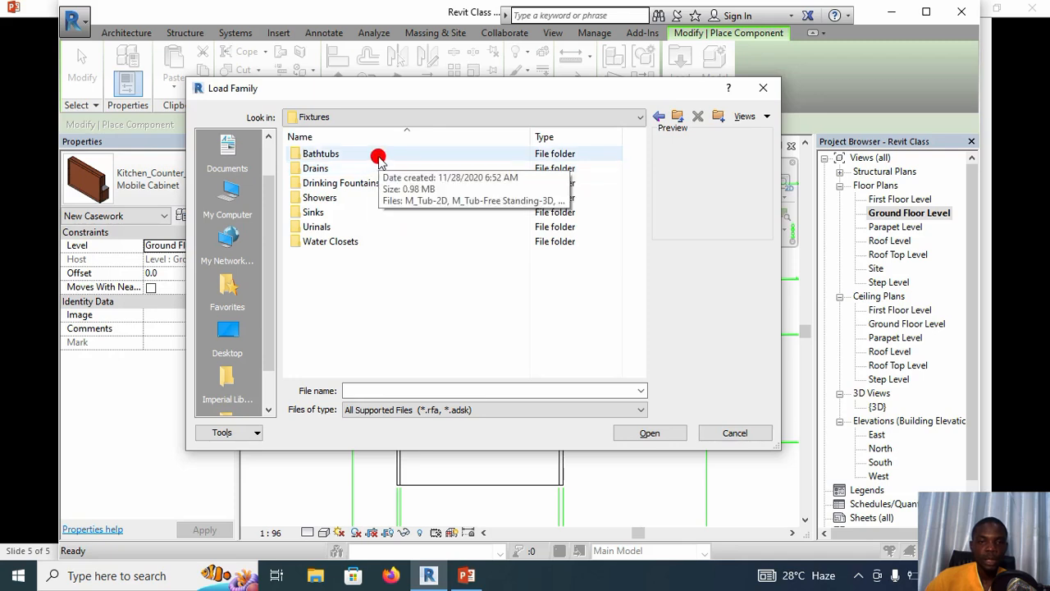
{"action": "double_click", "coordinate": [361, 240]}
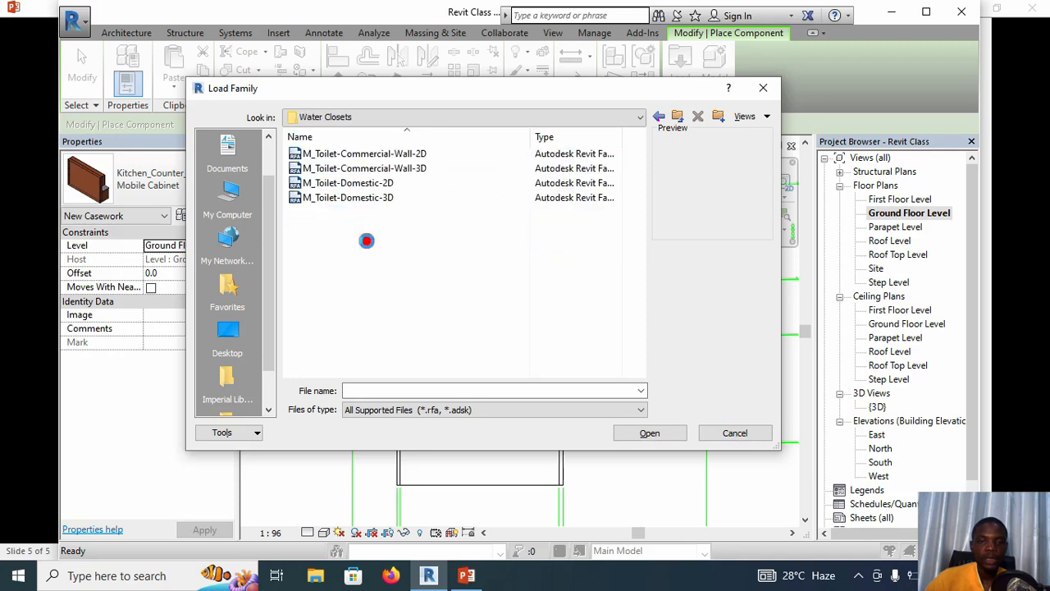
{"action": "left_click", "coordinate": [416, 169]}
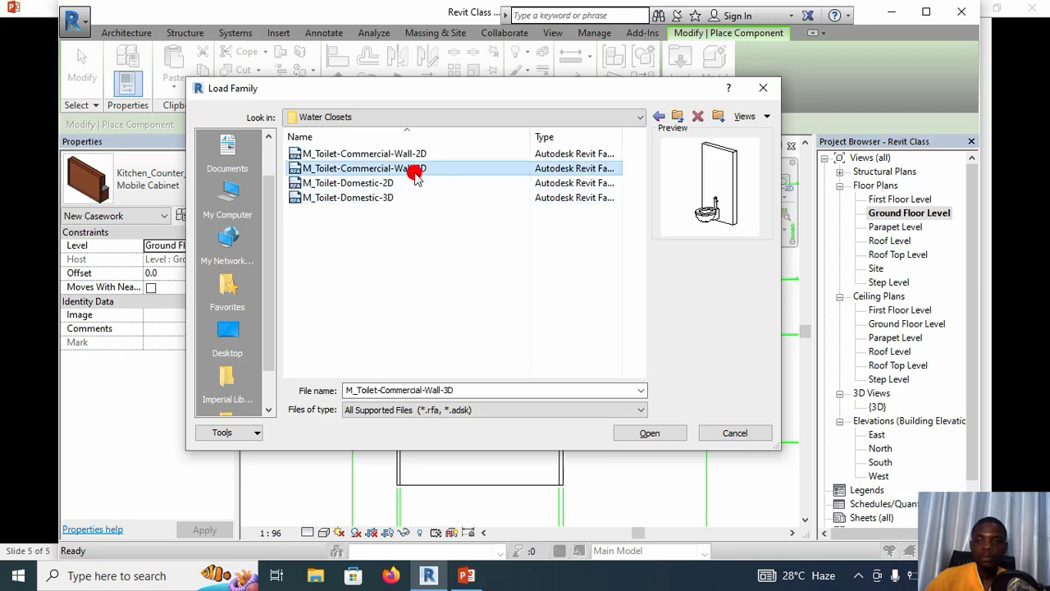
{"action": "left_click", "coordinate": [407, 197]}
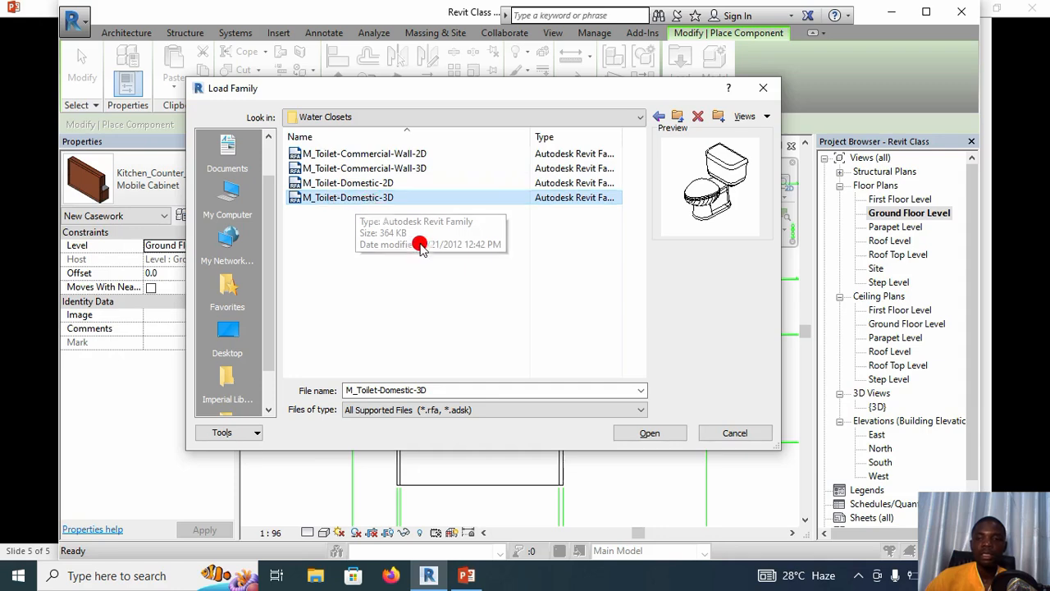
{"action": "left_click", "coordinate": [636, 437]}
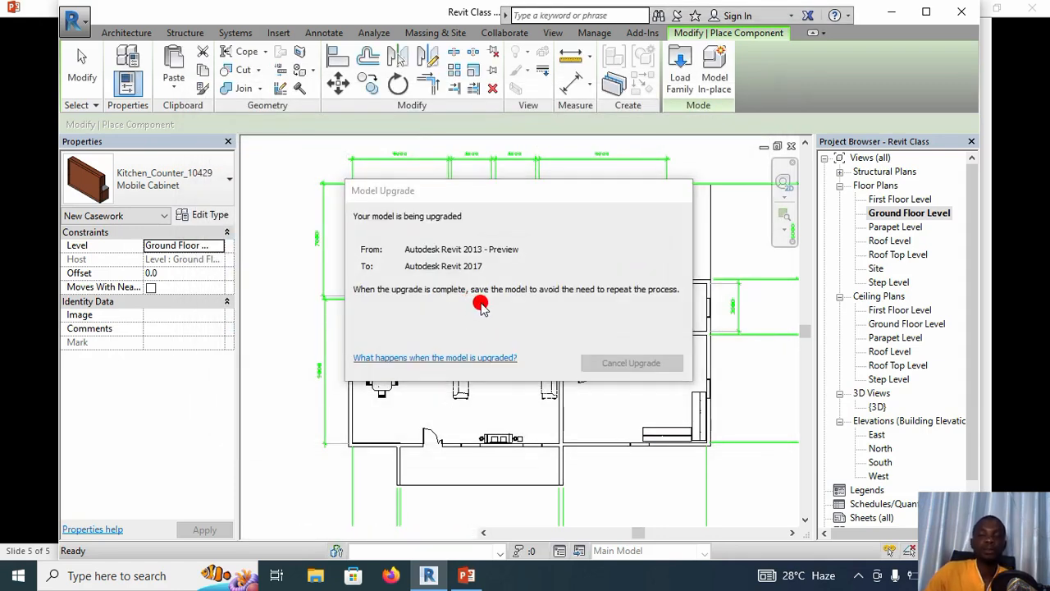
- Place a toilet against the external wall in each adjoining bathroom, about 1100 mm and 1000 mm from the wall beside it, and end placement
{"action": "scroll", "coordinate": [471, 201], "scroll_direction": "up", "scroll_amount": 3}
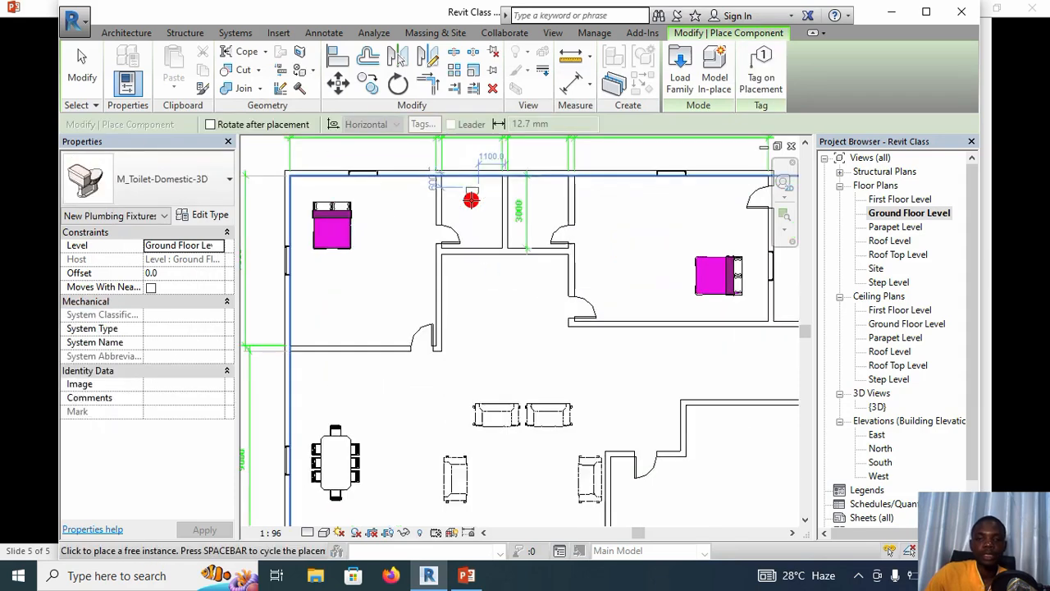
{"action": "scroll", "coordinate": [471, 201], "scroll_direction": "up", "scroll_amount": 5}
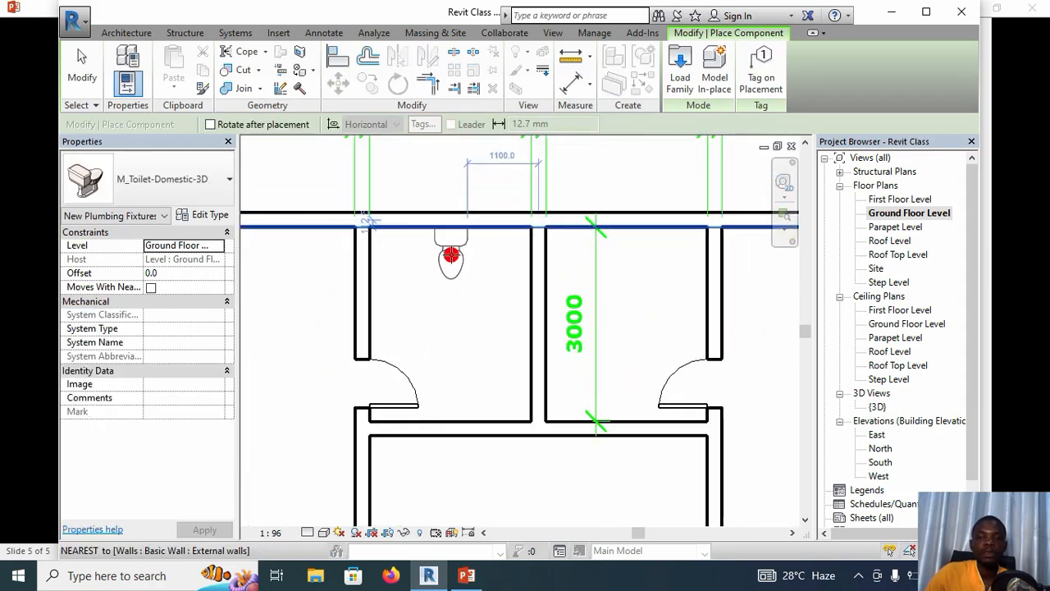
{"action": "left_click", "coordinate": [452, 254]}
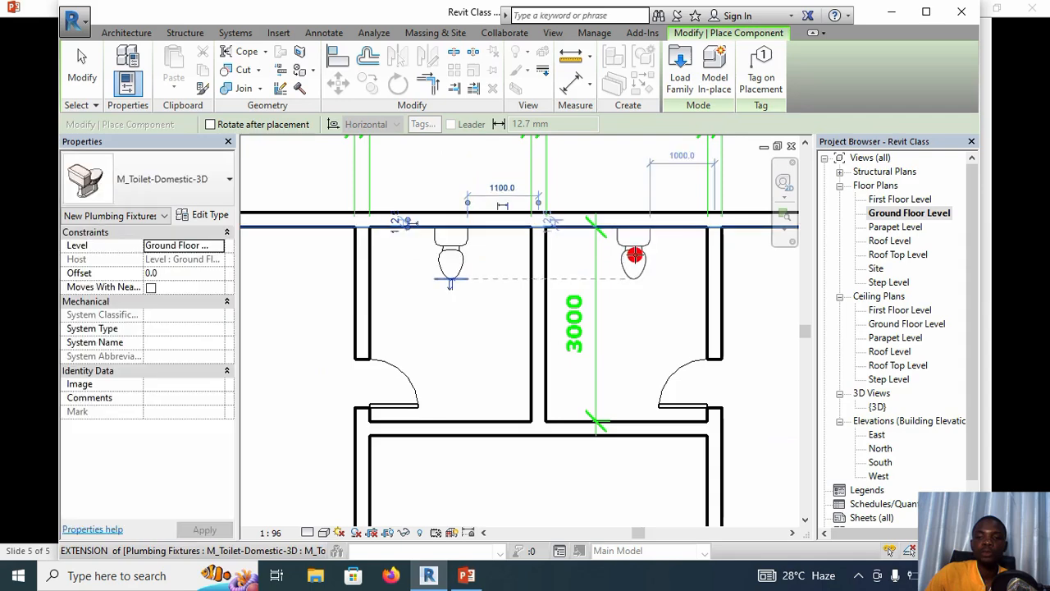
{"action": "left_click", "coordinate": [630, 256]}
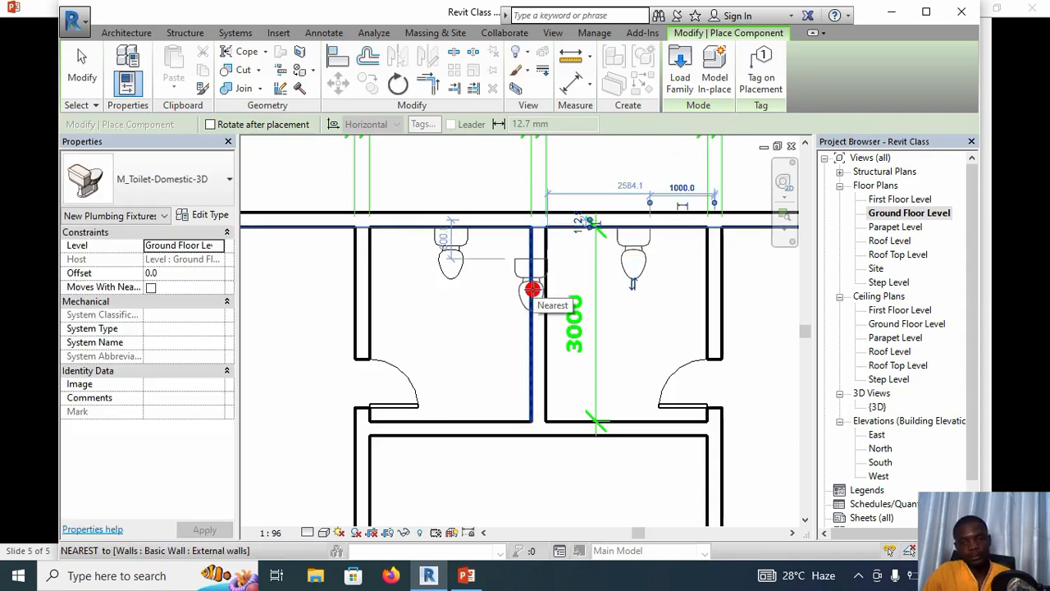
{"action": "scroll", "coordinate": [532, 289], "scroll_direction": "down", "scroll_amount": 5}
{"action": "key", "text": "Escape"}
{"action": "key", "text": "Escape"}
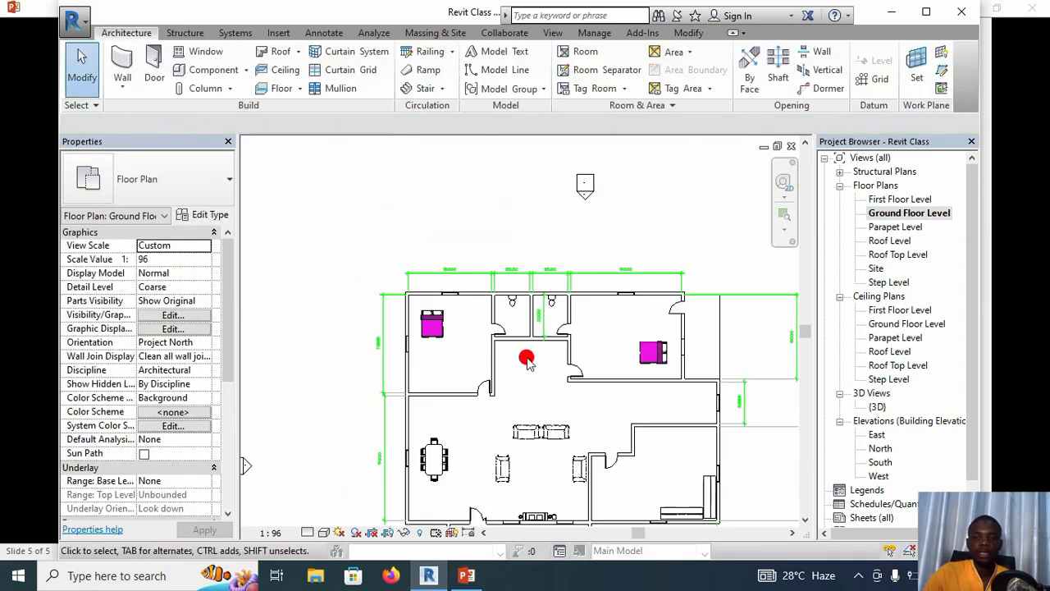
- Start loading another component family and open the Furniture > Seating folder of the US Metric library in "revit library"
{"action": "left_click", "coordinate": [214, 71]}
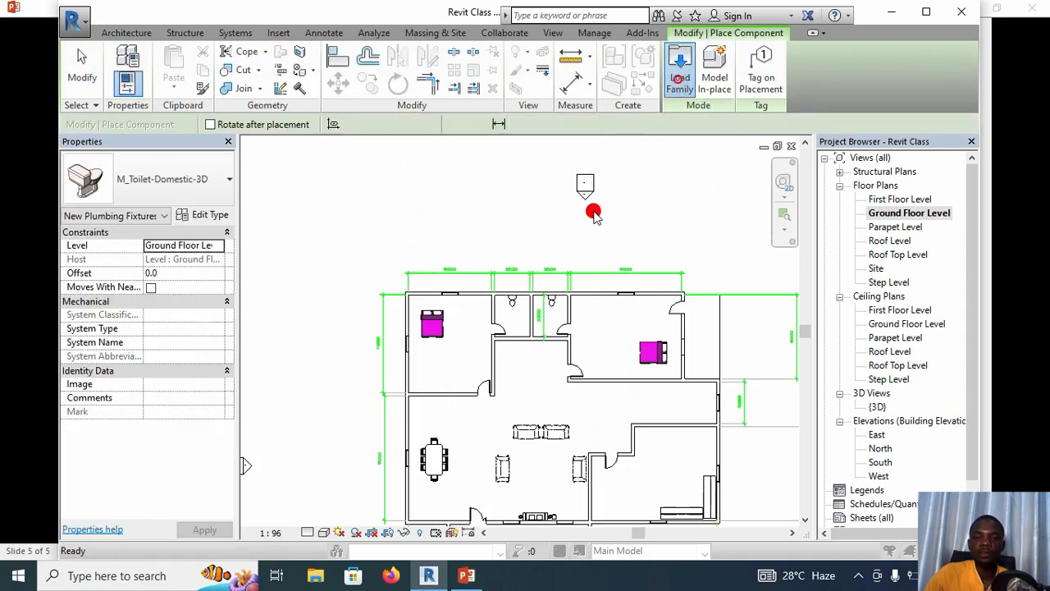
{"action": "left_click", "coordinate": [453, 118]}
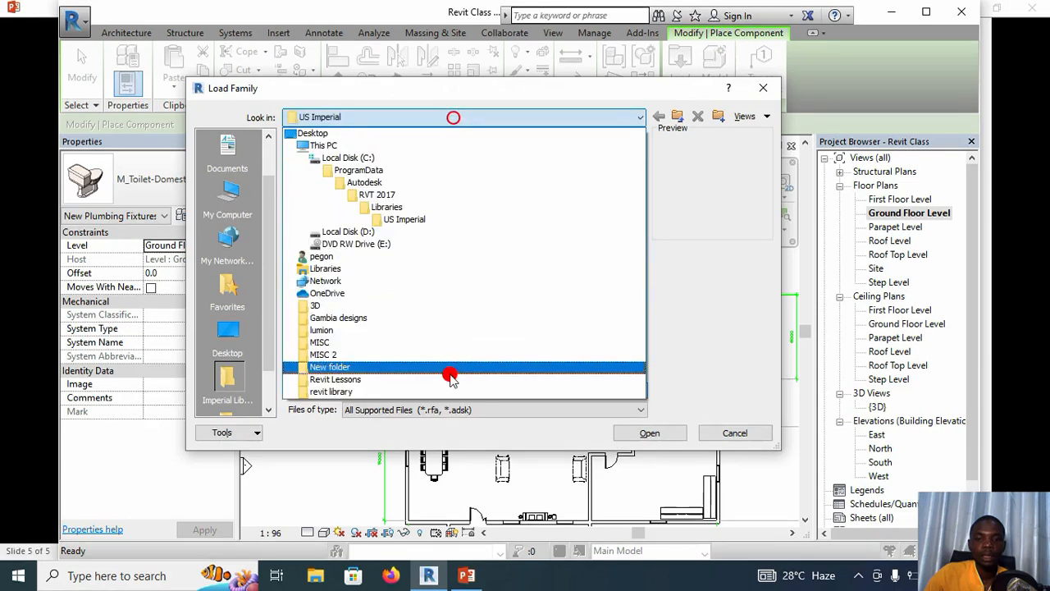
{"action": "left_click", "coordinate": [447, 391]}
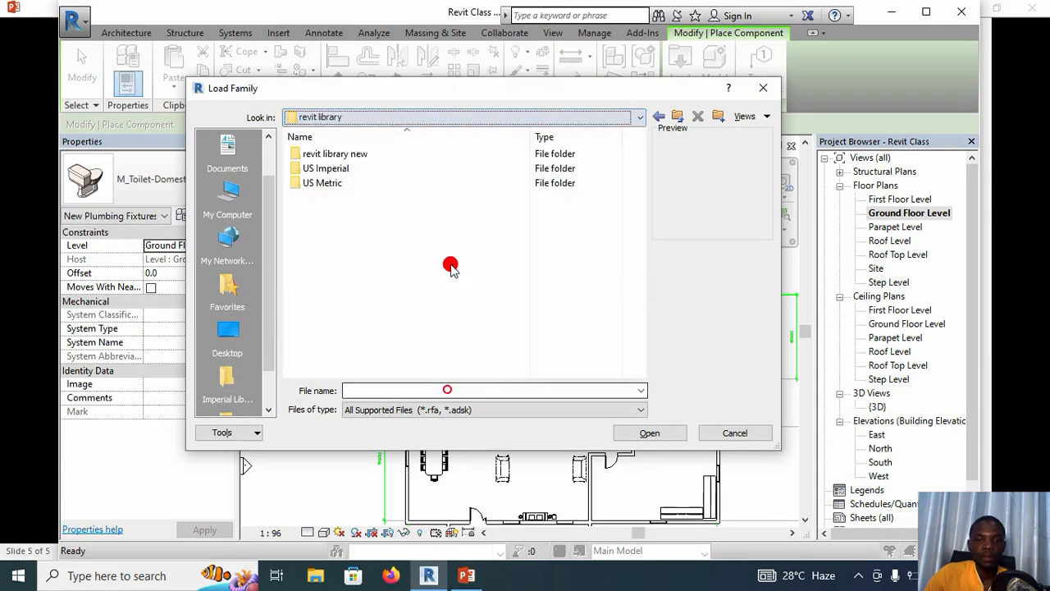
{"action": "double_click", "coordinate": [447, 186]}
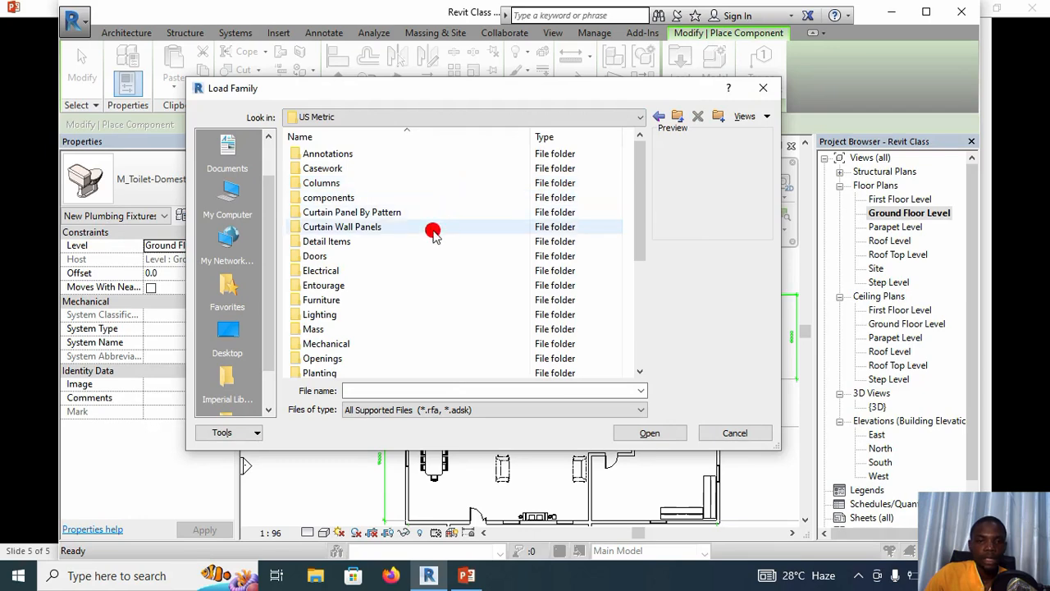
{"action": "double_click", "coordinate": [403, 298]}
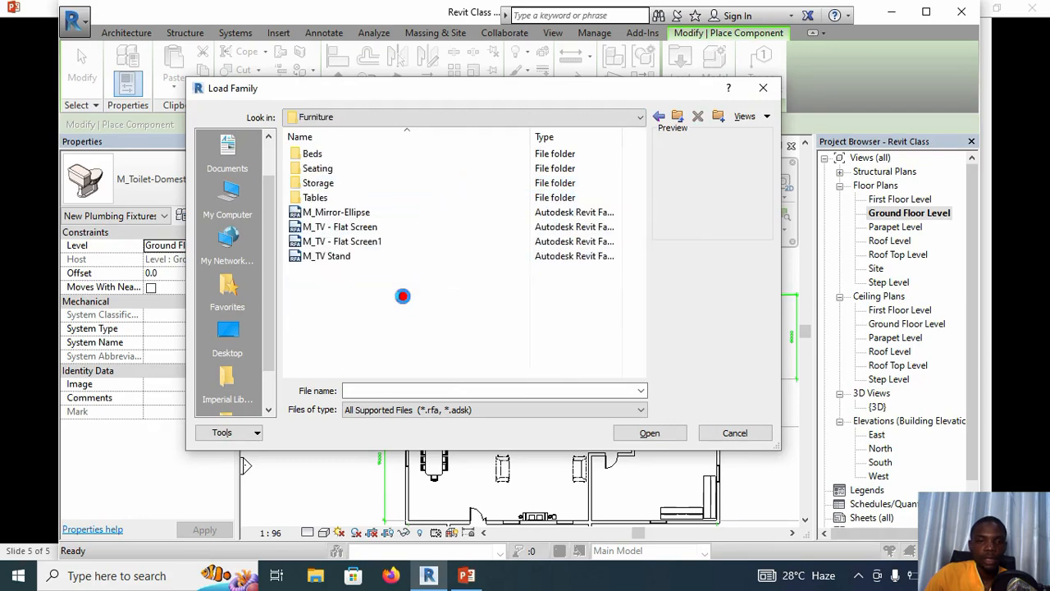
{"action": "double_click", "coordinate": [383, 169]}
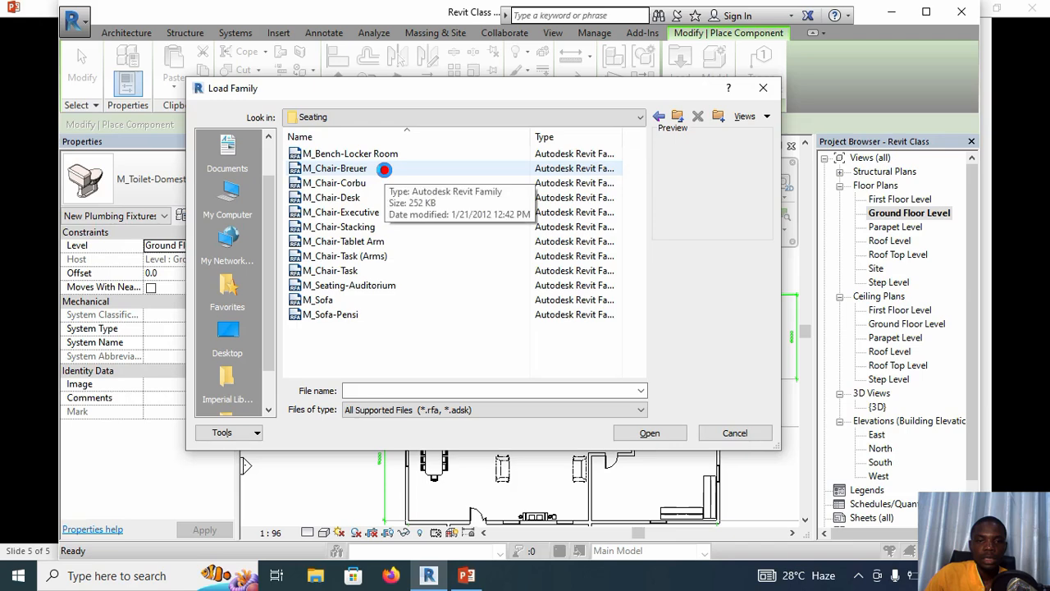
- Preview the sofa, chair and bench families in the Seating folder
{"action": "left_click", "coordinate": [386, 312]}
{"action": "left_click", "coordinate": [391, 300]}
{"action": "left_click", "coordinate": [393, 287]}
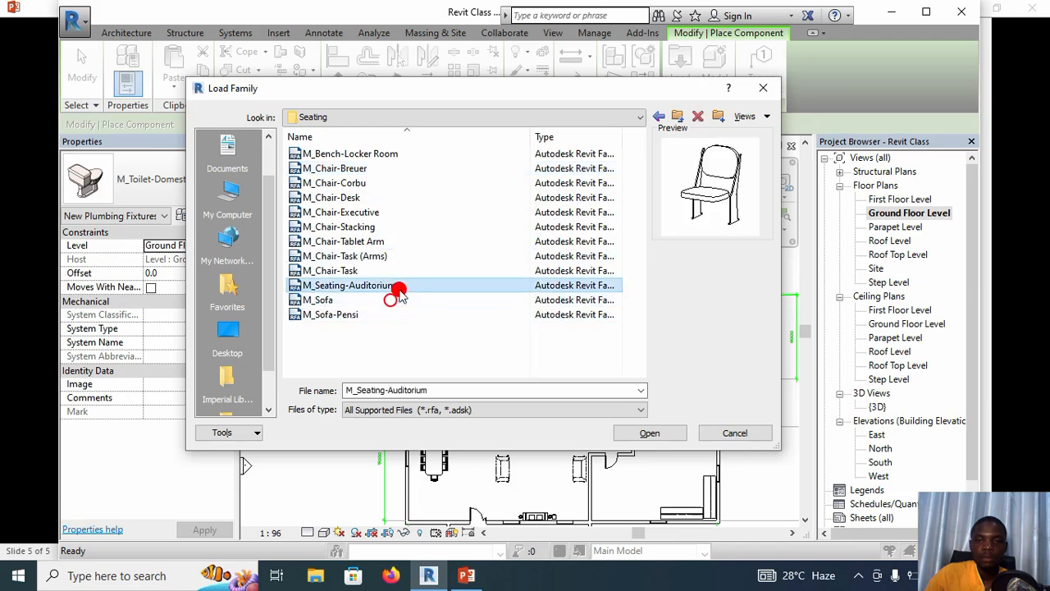
{"action": "left_click", "coordinate": [403, 272]}
{"action": "left_click", "coordinate": [411, 256]}
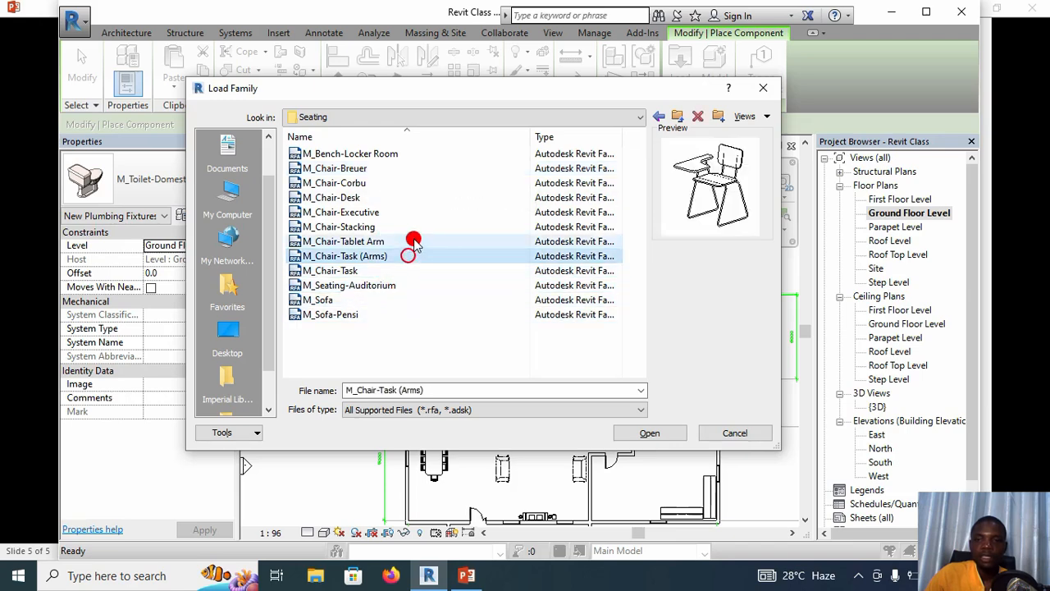
{"action": "left_click", "coordinate": [412, 239]}
{"action": "left_click", "coordinate": [421, 224]}
{"action": "left_click", "coordinate": [426, 214]}
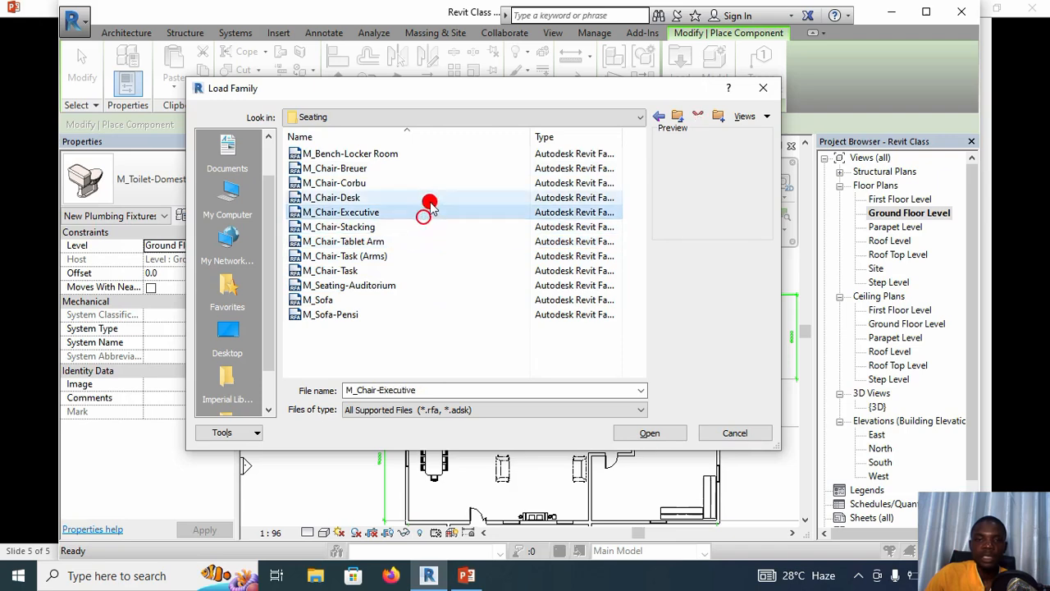
{"action": "left_click", "coordinate": [429, 199]}
{"action": "left_click", "coordinate": [437, 183]}
{"action": "left_click", "coordinate": [444, 170]}
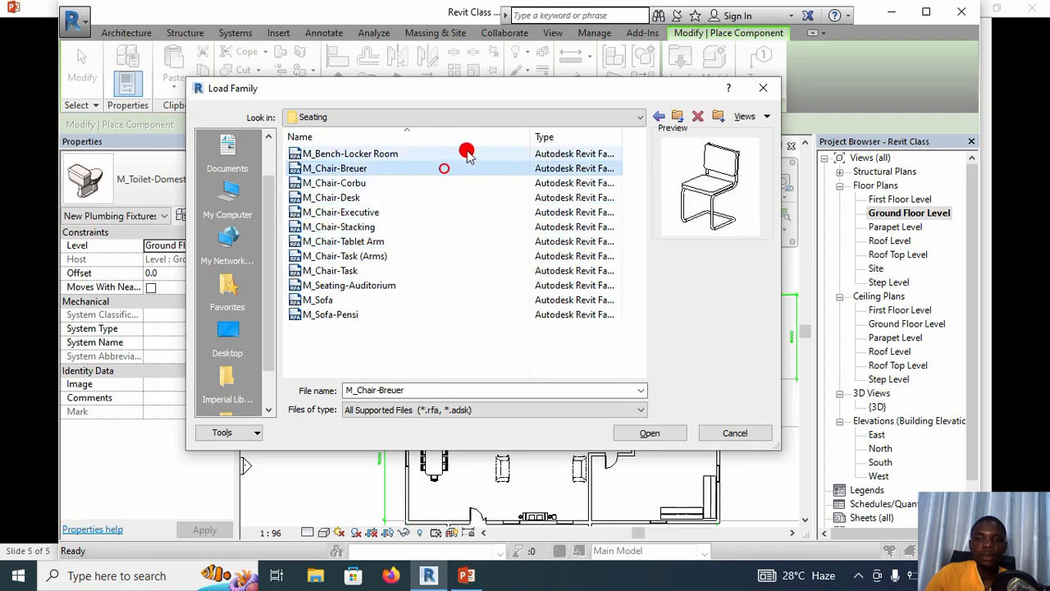
{"action": "left_click", "coordinate": [462, 153]}
- Preview the table families in the Furniture > Tables folder and load the M_Table-Ellipse family
{"action": "left_click", "coordinate": [656, 117]}
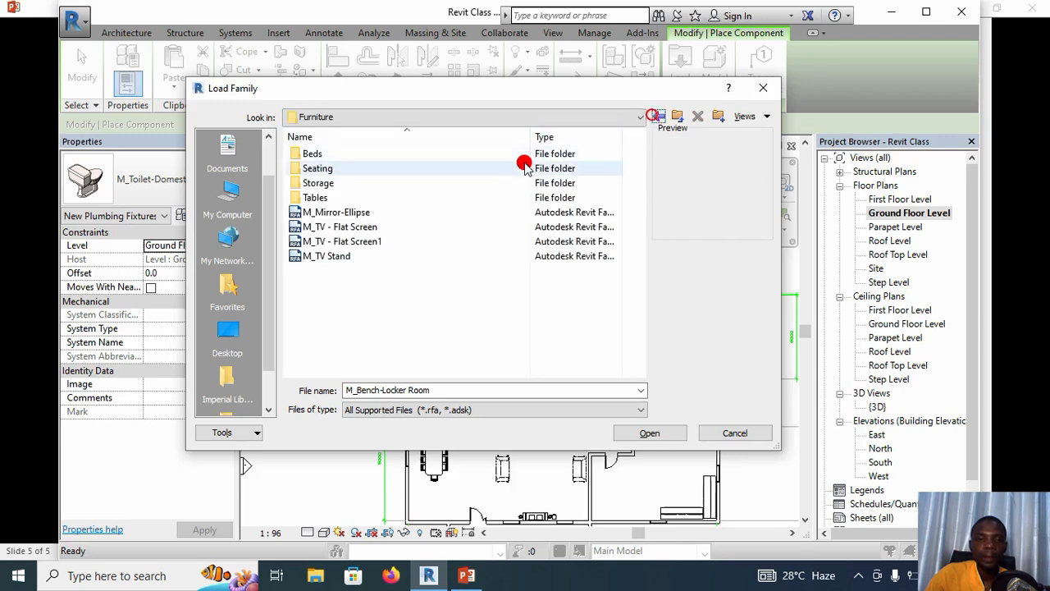
{"action": "double_click", "coordinate": [392, 198]}
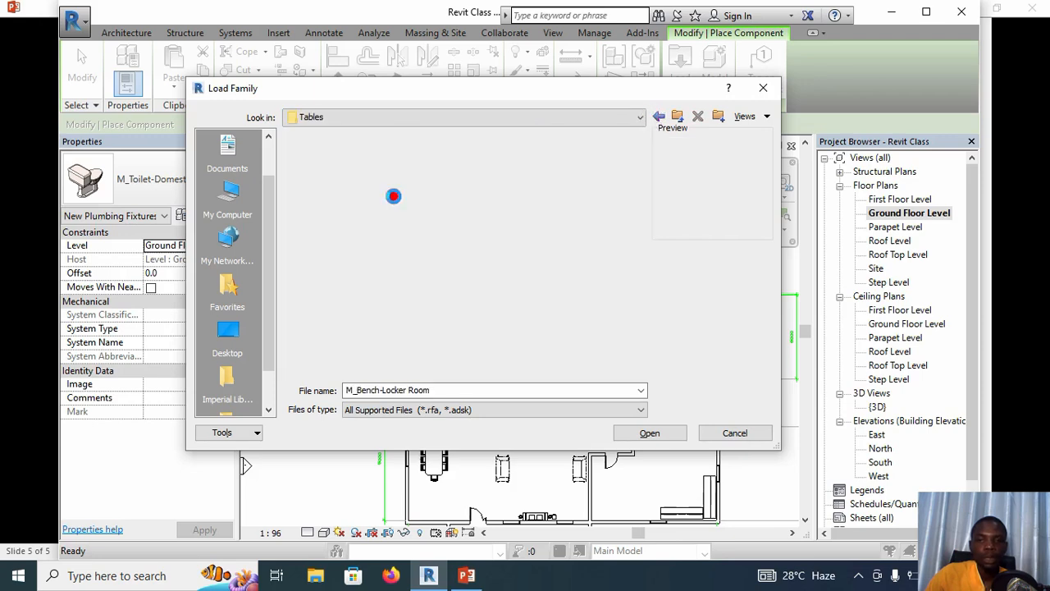
{"action": "left_click", "coordinate": [409, 167]}
{"action": "left_click", "coordinate": [413, 182]}
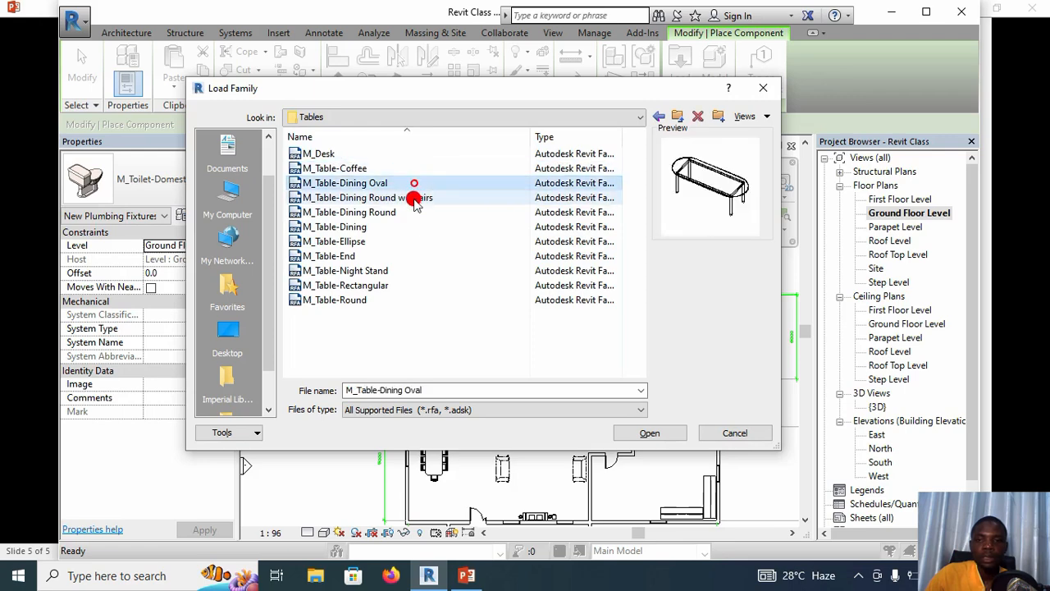
{"action": "left_click", "coordinate": [415, 198]}
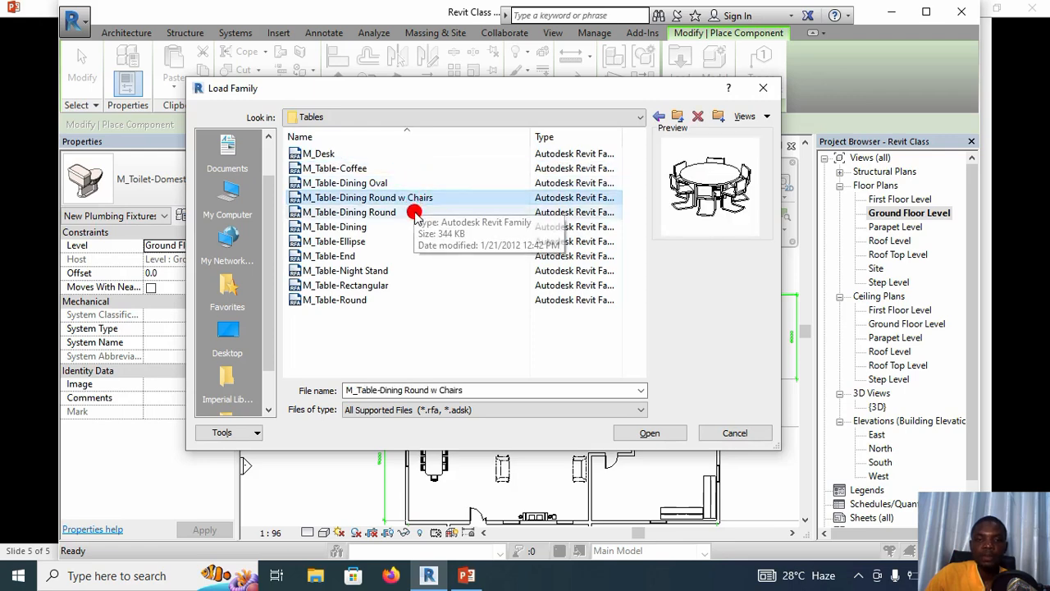
{"action": "left_click", "coordinate": [415, 212]}
{"action": "left_click", "coordinate": [415, 227]}
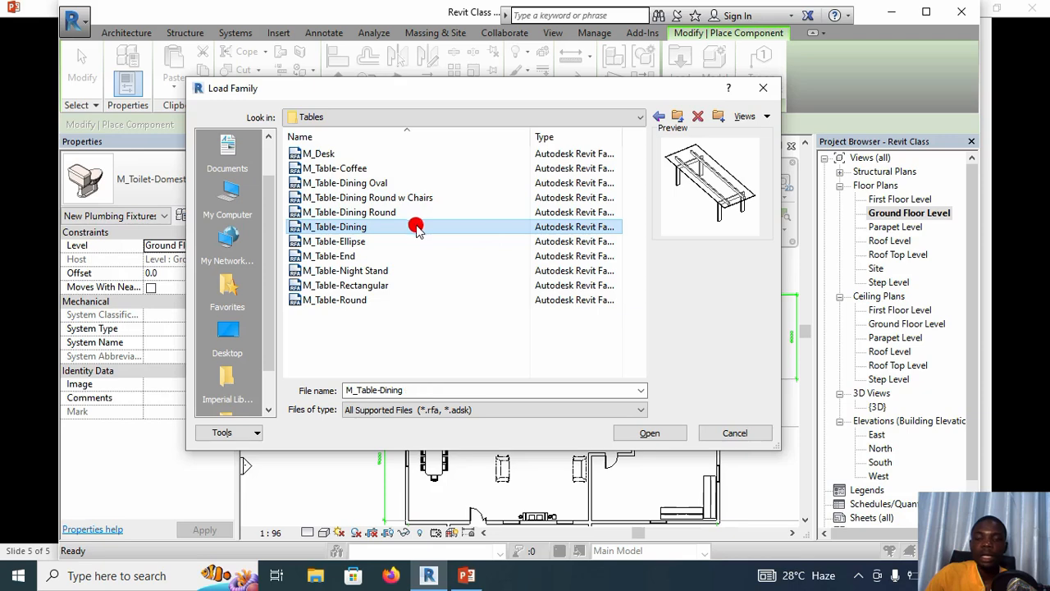
{"action": "left_click", "coordinate": [415, 241]}
{"action": "left_click", "coordinate": [416, 257]}
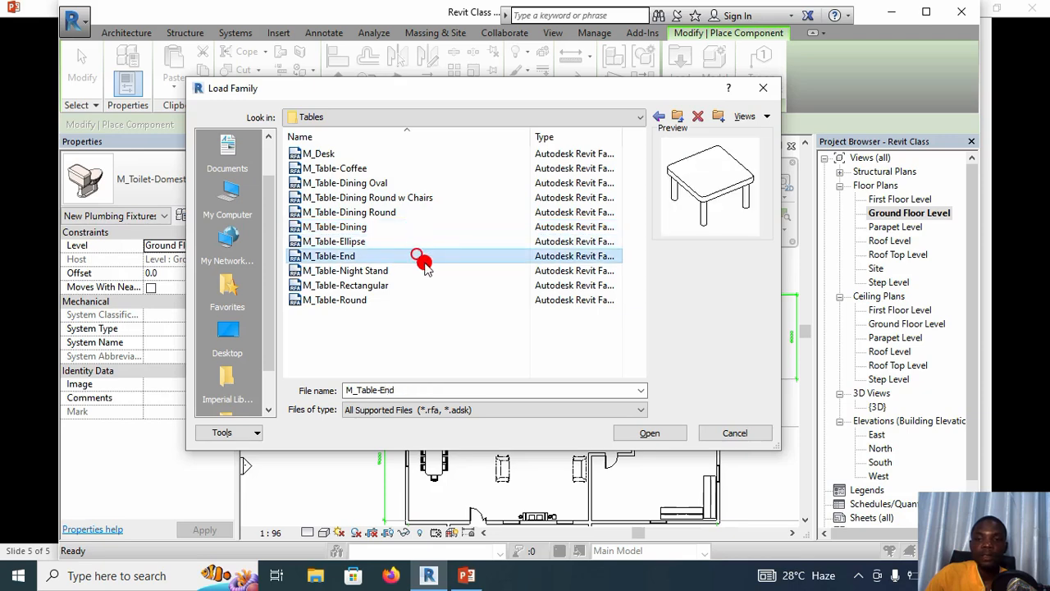
{"action": "left_click", "coordinate": [423, 270]}
{"action": "left_click", "coordinate": [431, 284]}
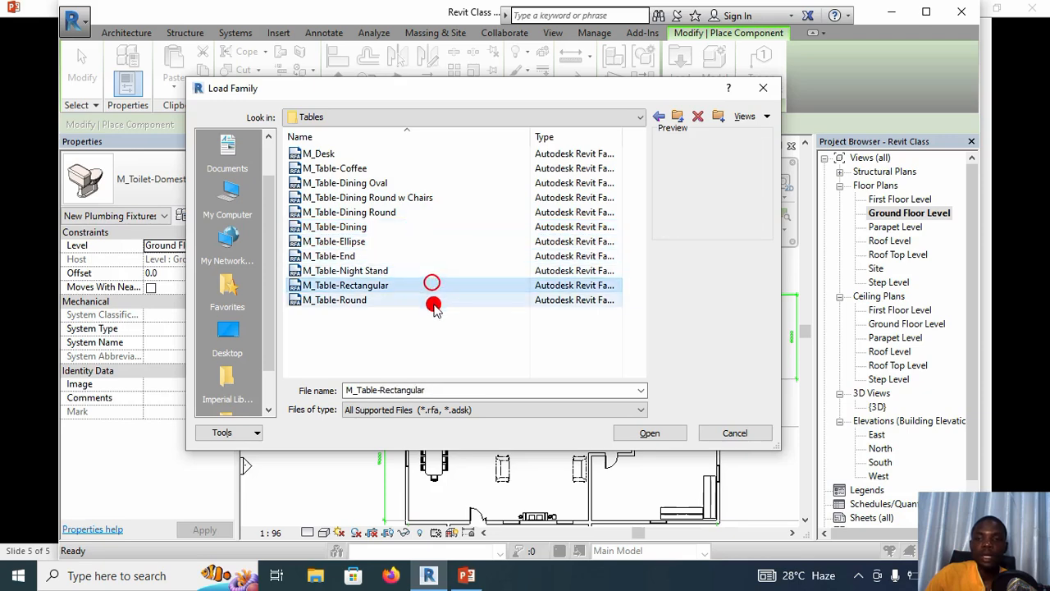
{"action": "left_click", "coordinate": [433, 301]}
{"action": "left_click", "coordinate": [435, 242]}
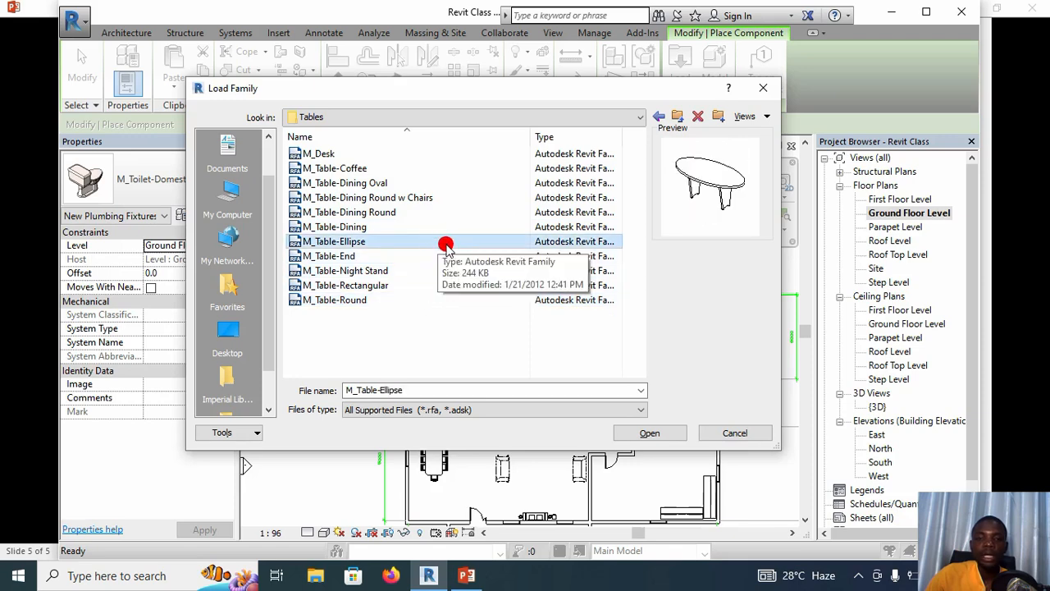
{"action": "left_click", "coordinate": [633, 432]}
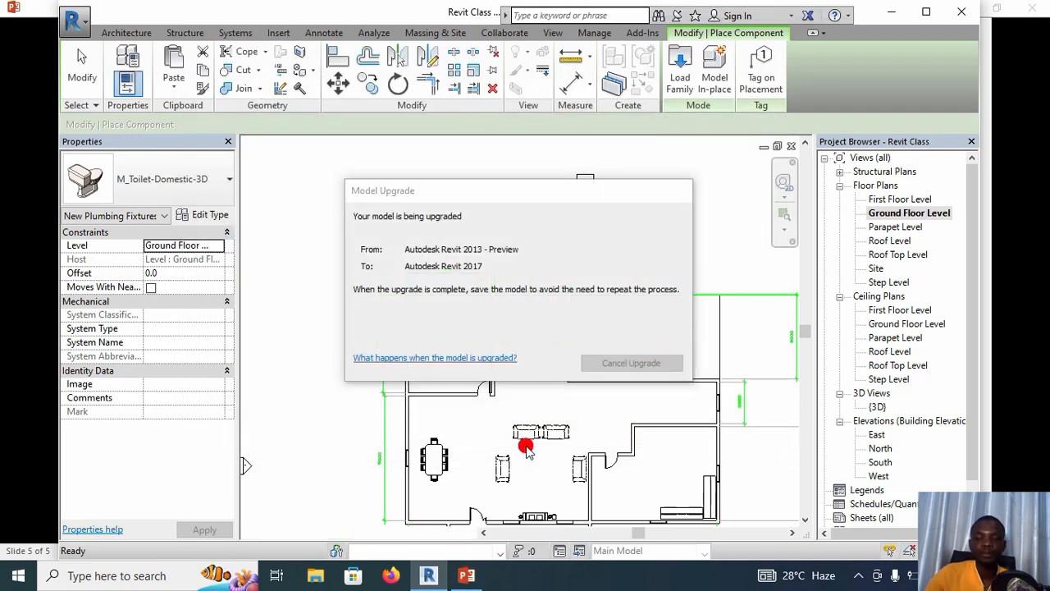
- Place the 1800 x 900mm elliptical table, rotated 90 degrees, between the two facing sofas in line with their centres and end placement
{"action": "scroll", "coordinate": [540, 476], "scroll_direction": "up", "scroll_amount": 3}
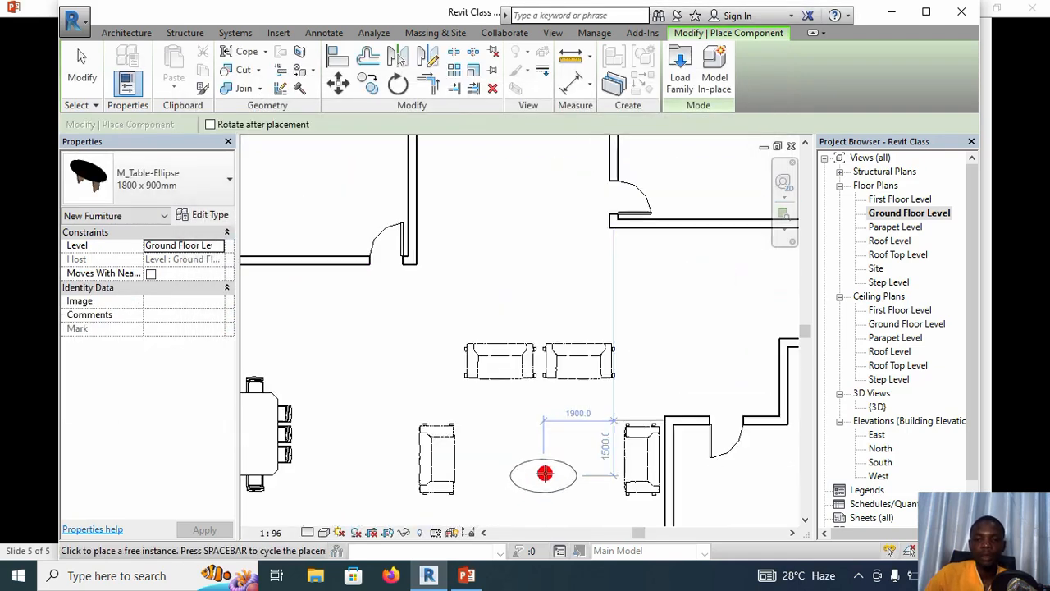
{"action": "key", "text": "space"}
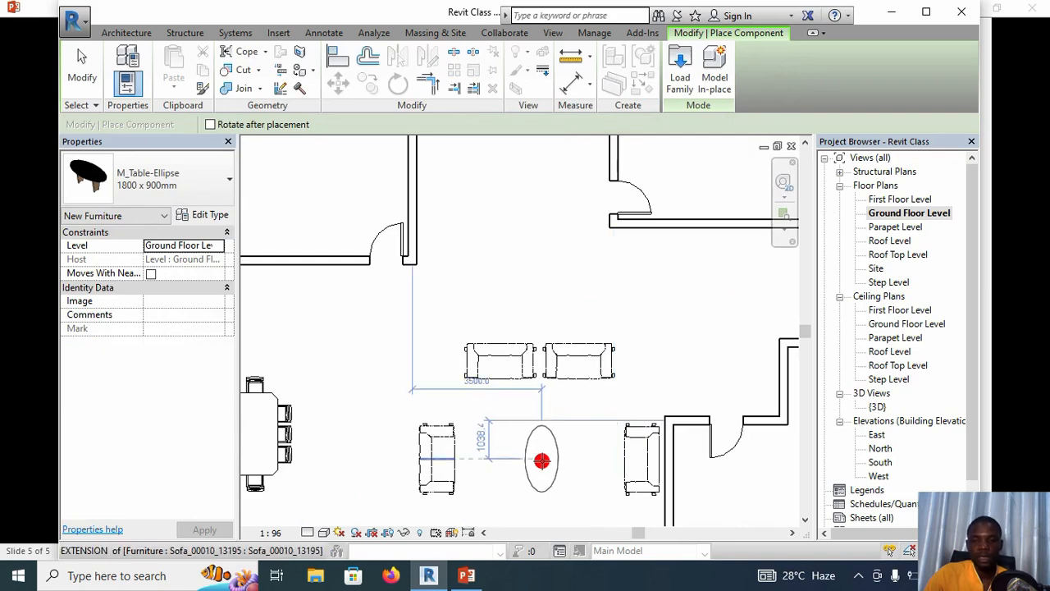
{"action": "middle_click_drag", "start_coordinate": [545, 460], "coordinate": [525, 391]}
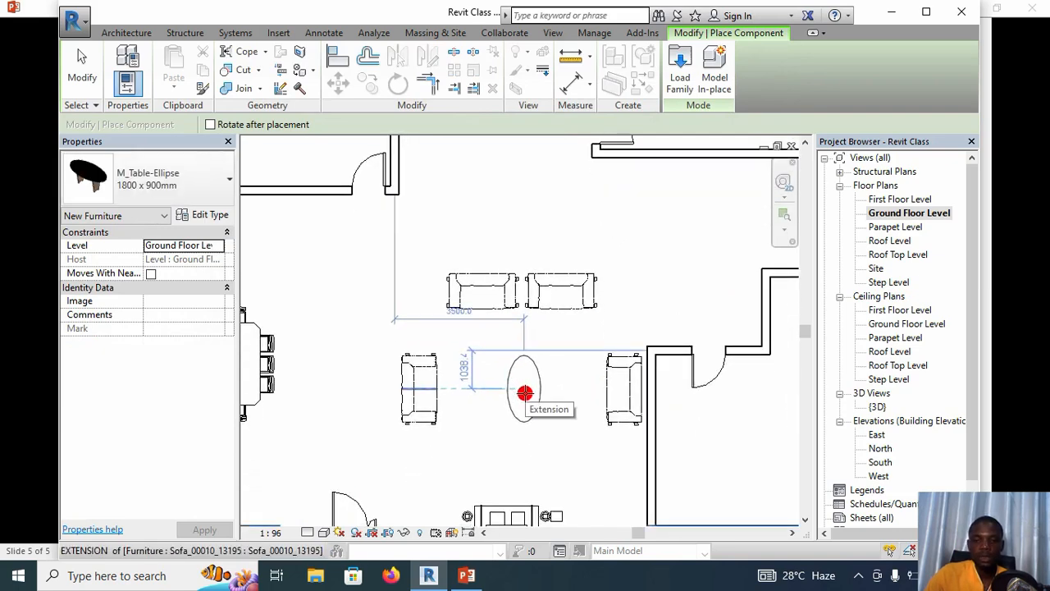
{"action": "left_click", "coordinate": [525, 393]}
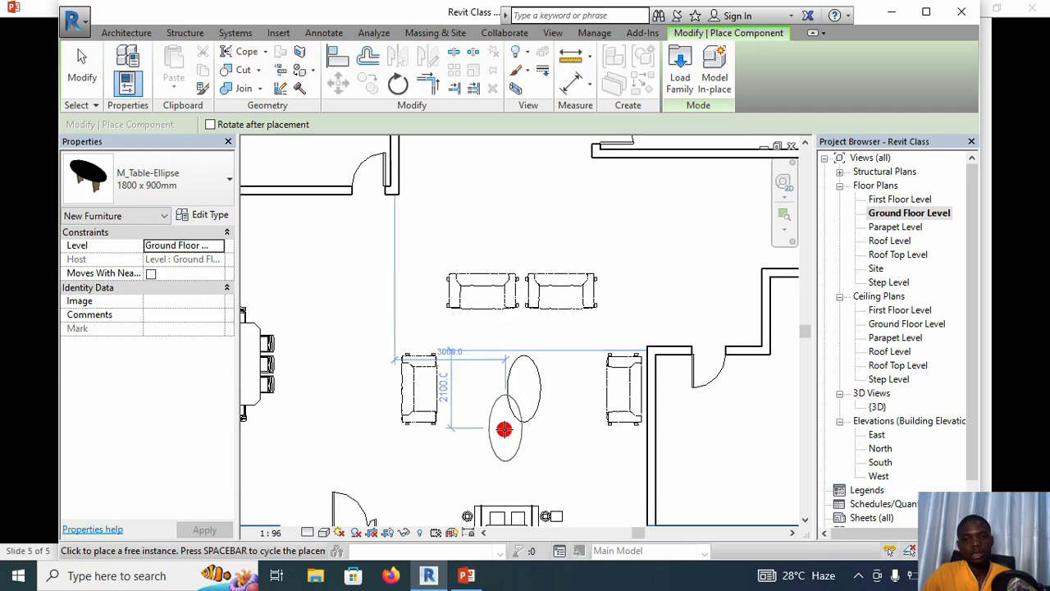
{"action": "key", "text": "Escape"}
{"action": "key", "text": "Escape"}
{"action": "scroll", "coordinate": [558, 405], "scroll_direction": "down", "scroll_amount": 4}
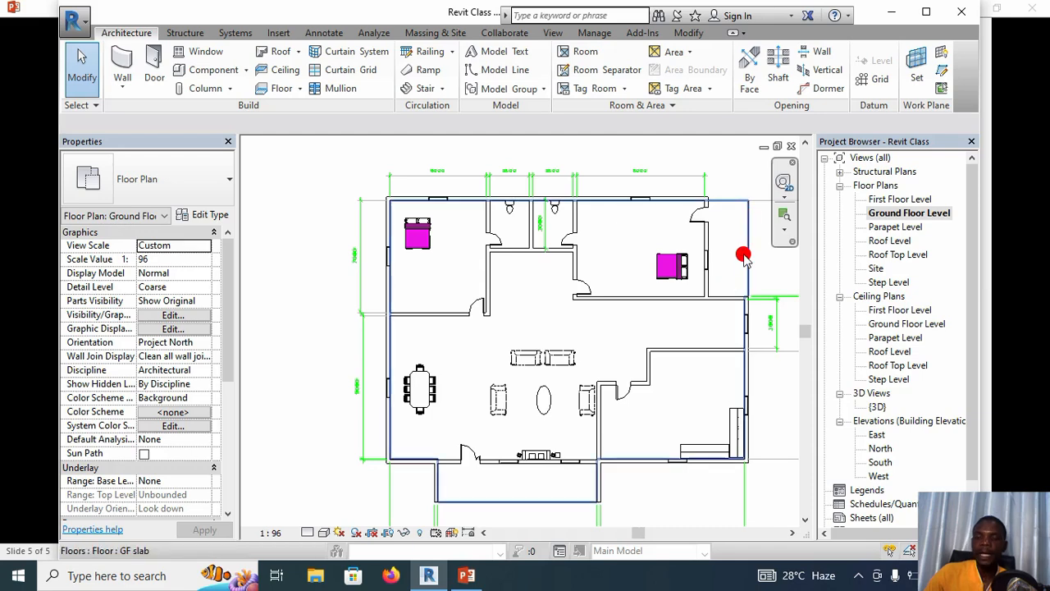
- Examine the furnished ground floor plan, including the living area, kitchen, bedrooms and the two bathrooms
{"action": "scroll", "coordinate": [712, 327], "scroll_direction": "up", "scroll_amount": 1}
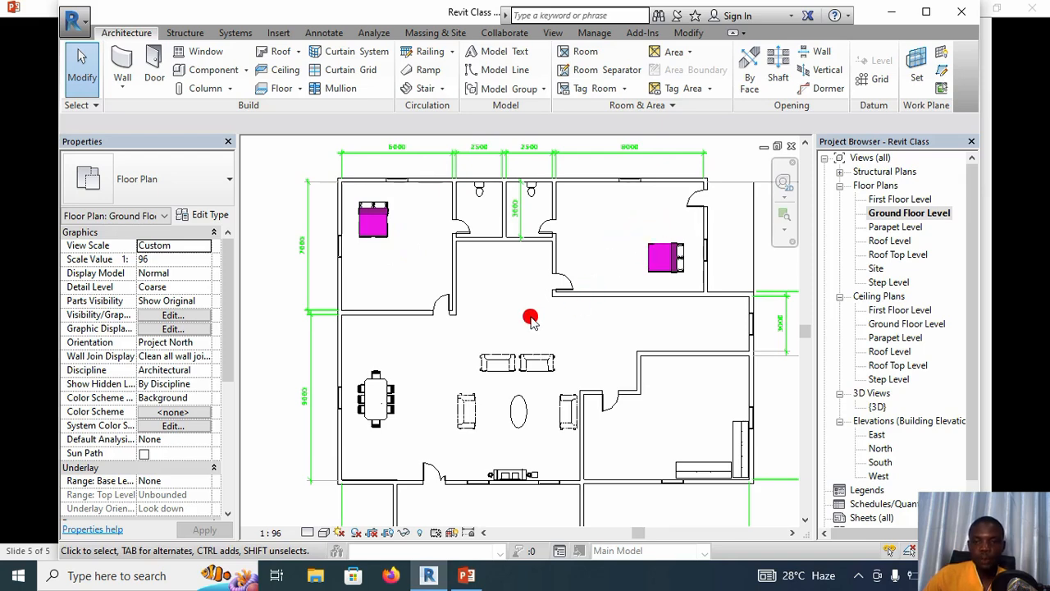
{"action": "scroll", "coordinate": [532, 320], "scroll_direction": "up", "scroll_amount": 1}
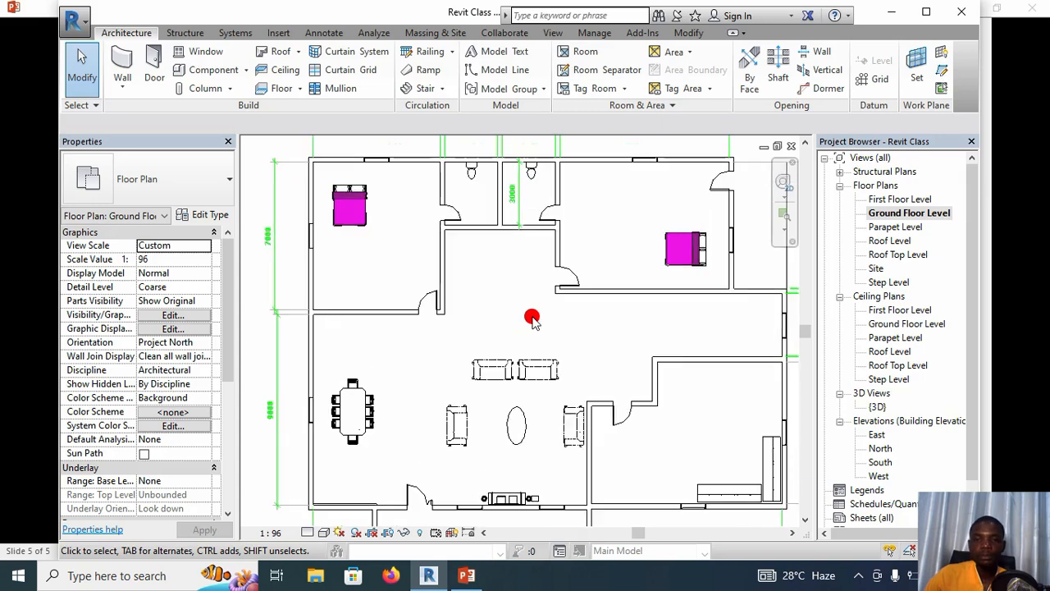
{"action": "scroll", "coordinate": [532, 320], "scroll_direction": "down", "scroll_amount": 1}
{"action": "middle_click_drag", "start_coordinate": [538, 322], "coordinate": [511, 325]}
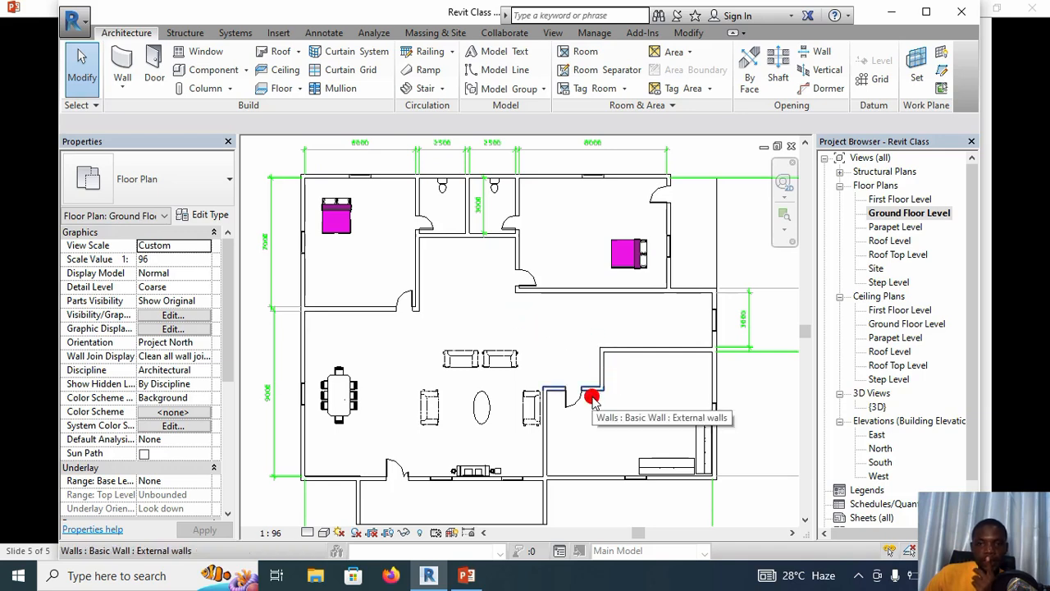
{"action": "middle_click_drag", "start_coordinate": [632, 409], "coordinate": [632, 388]}
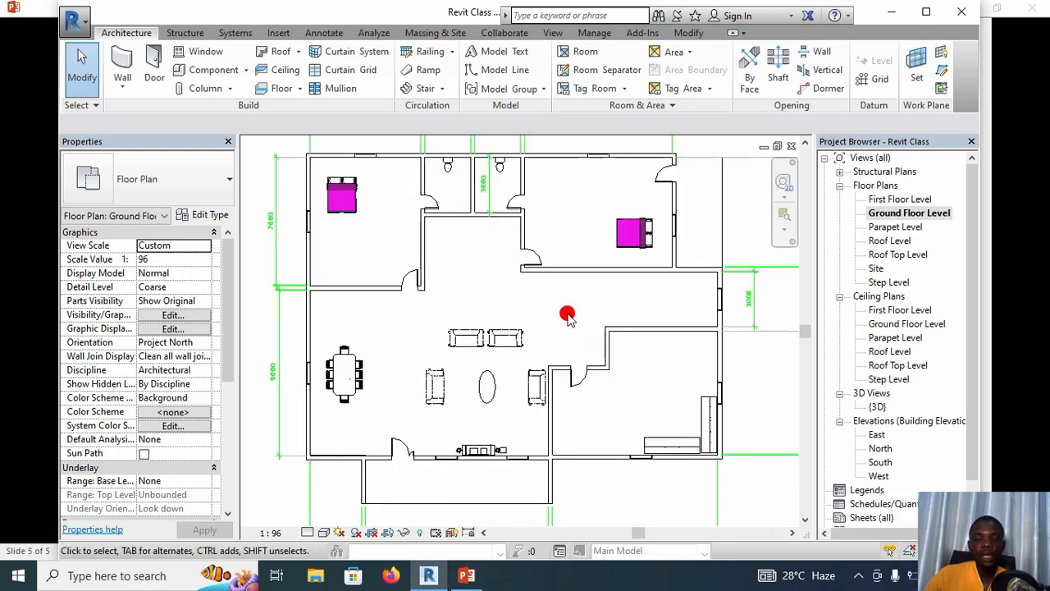
{"action": "middle_click_drag", "start_coordinate": [567, 315], "coordinate": [572, 336]}
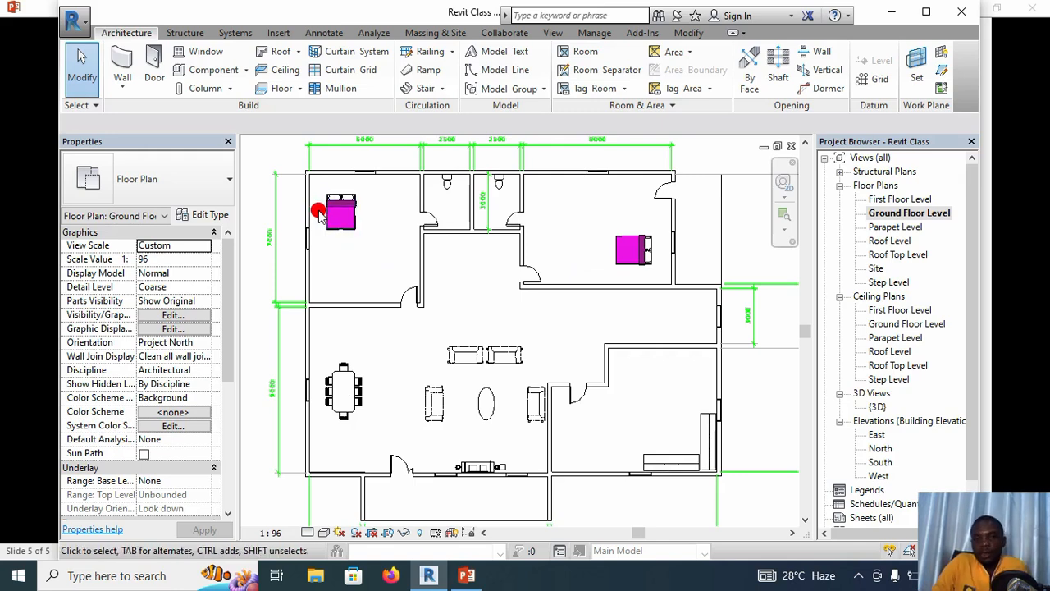
{"action": "scroll", "coordinate": [318, 210], "scroll_direction": "up", "scroll_amount": 2}
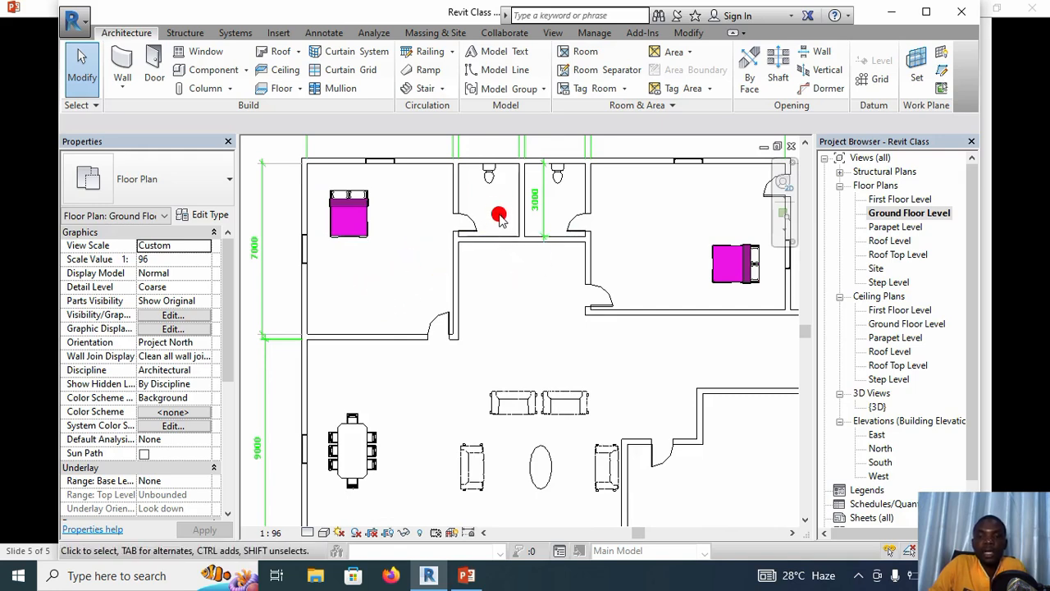
{"action": "scroll", "coordinate": [501, 225], "scroll_direction": "up", "scroll_amount": 2}
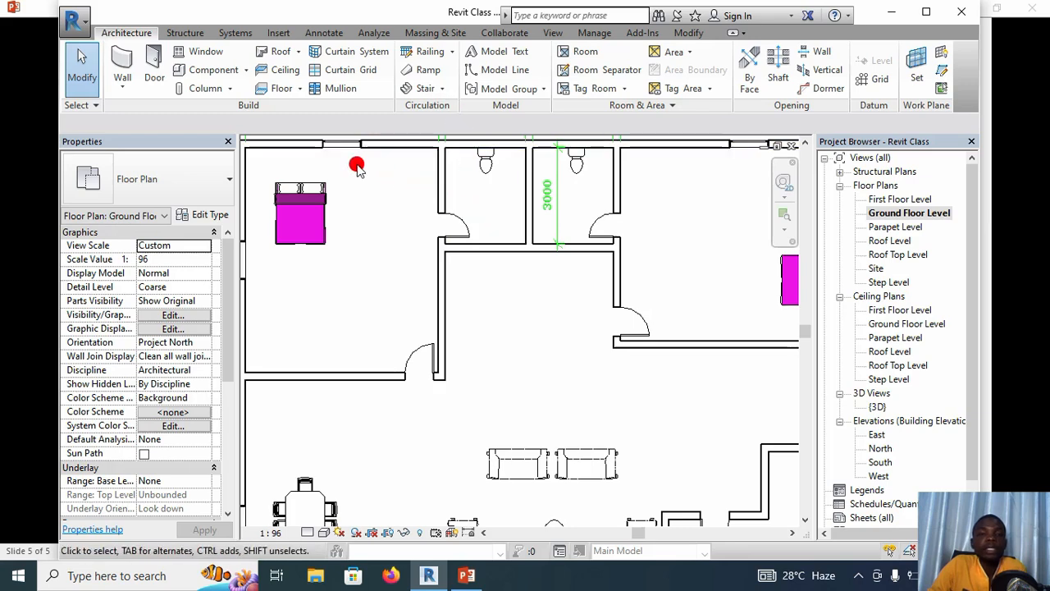
- Start loading another component family and open the Plumbing > Architectural > Fixtures > Bathtubs folder of the US Metric library in "revit library"
{"action": "left_click", "coordinate": [215, 70]}
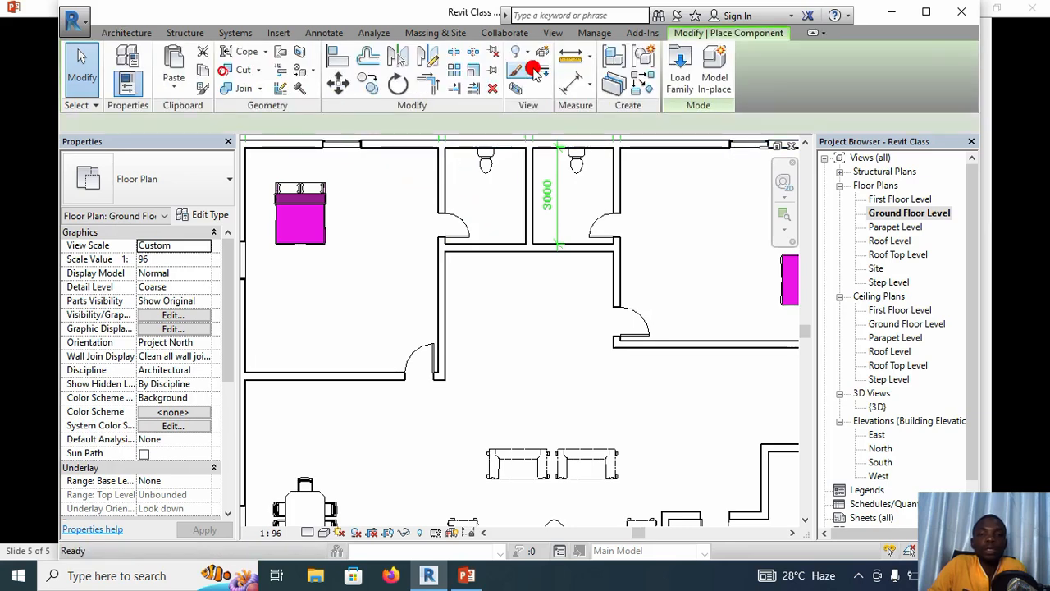
{"action": "left_click", "coordinate": [678, 66]}
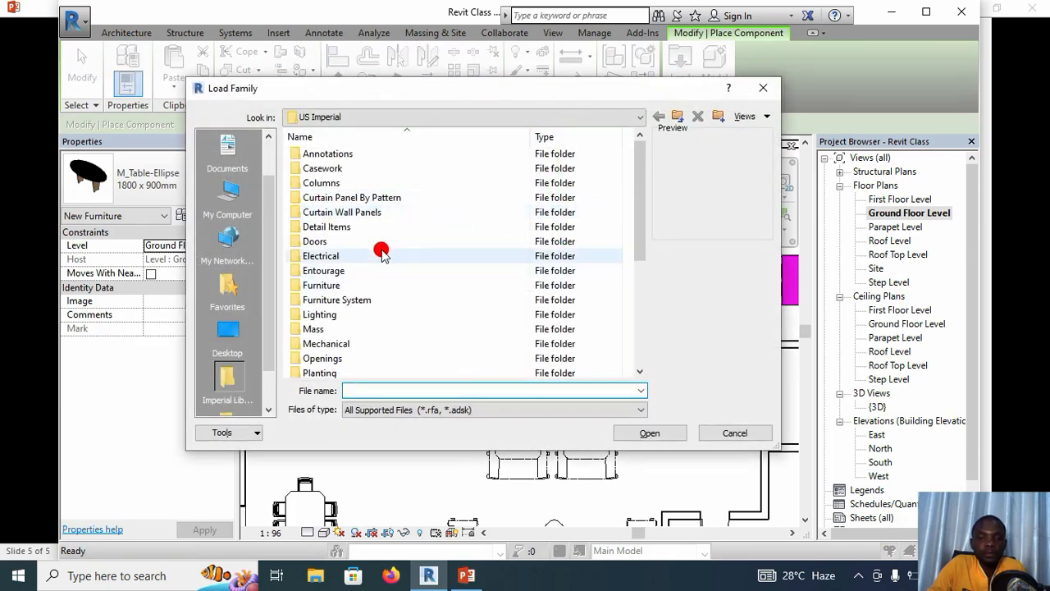
{"action": "scroll", "coordinate": [387, 288], "scroll_direction": "down", "scroll_amount": 2}
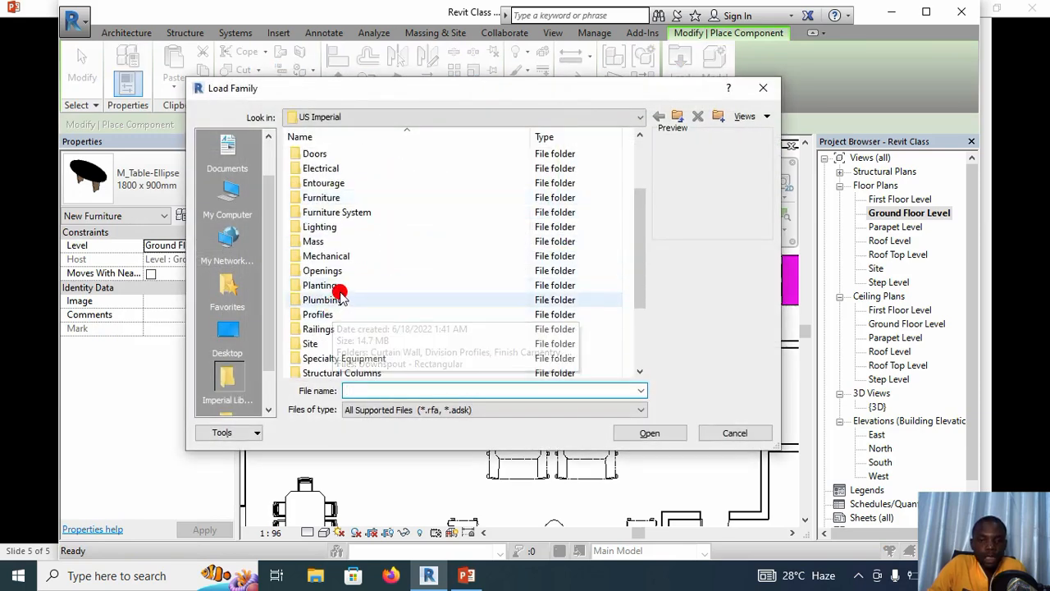
{"action": "left_click", "coordinate": [636, 116]}
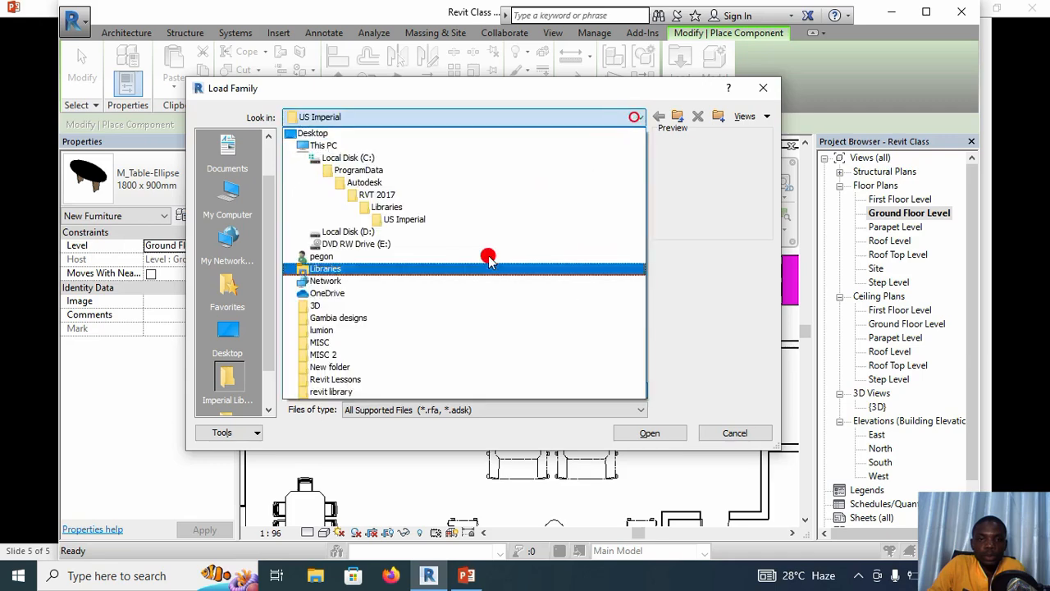
{"action": "left_click", "coordinate": [410, 391]}
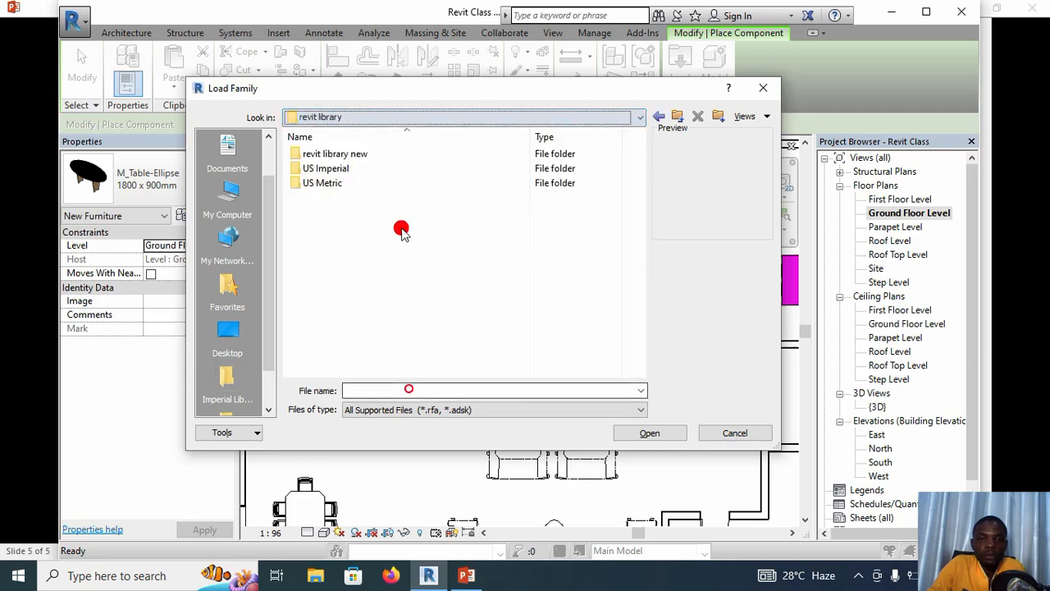
{"action": "double_click", "coordinate": [394, 187]}
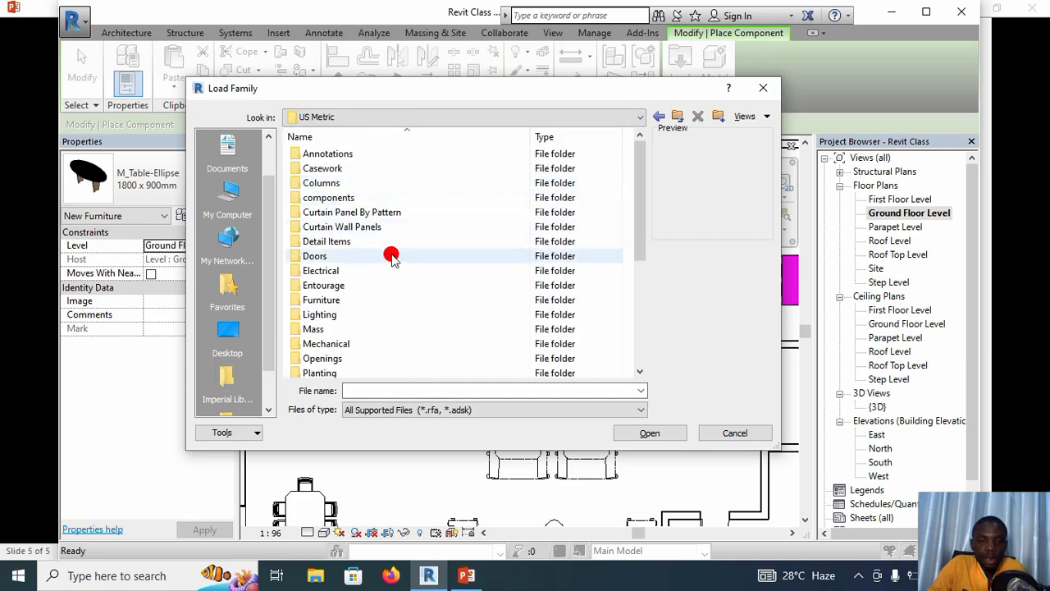
{"action": "scroll", "coordinate": [374, 339], "scroll_direction": "down", "scroll_amount": 1}
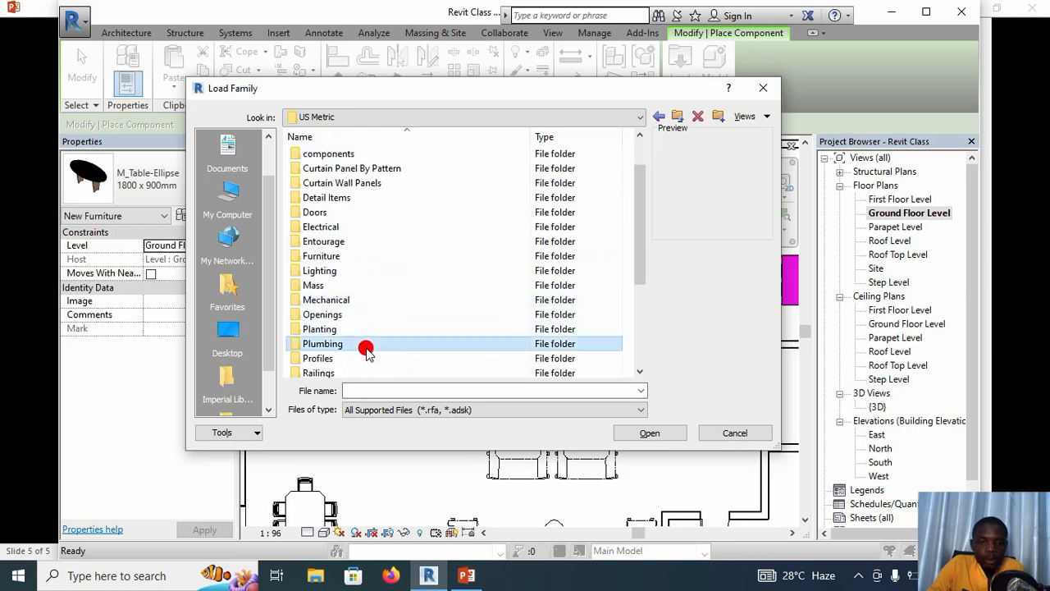
{"action": "double_click", "coordinate": [372, 343]}
{"action": "double_click", "coordinate": [382, 157]}
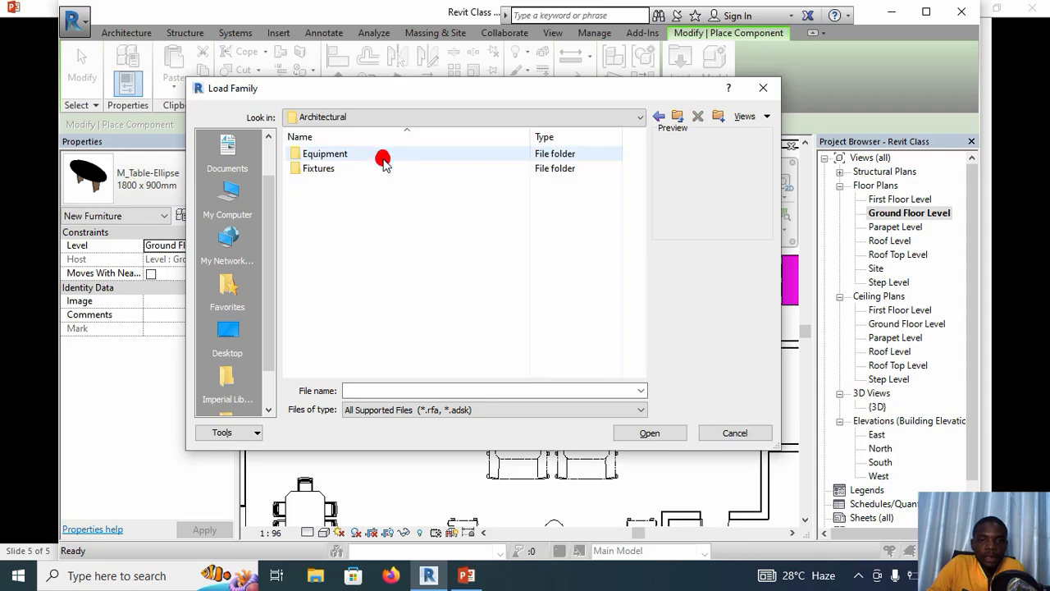
{"action": "double_click", "coordinate": [382, 167]}
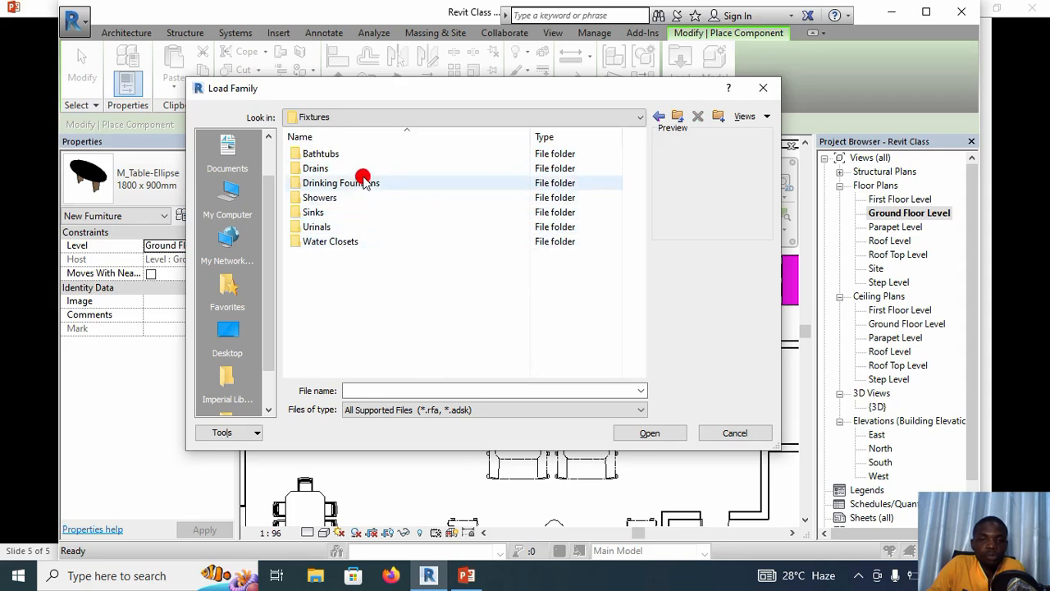
{"action": "double_click", "coordinate": [376, 154]}
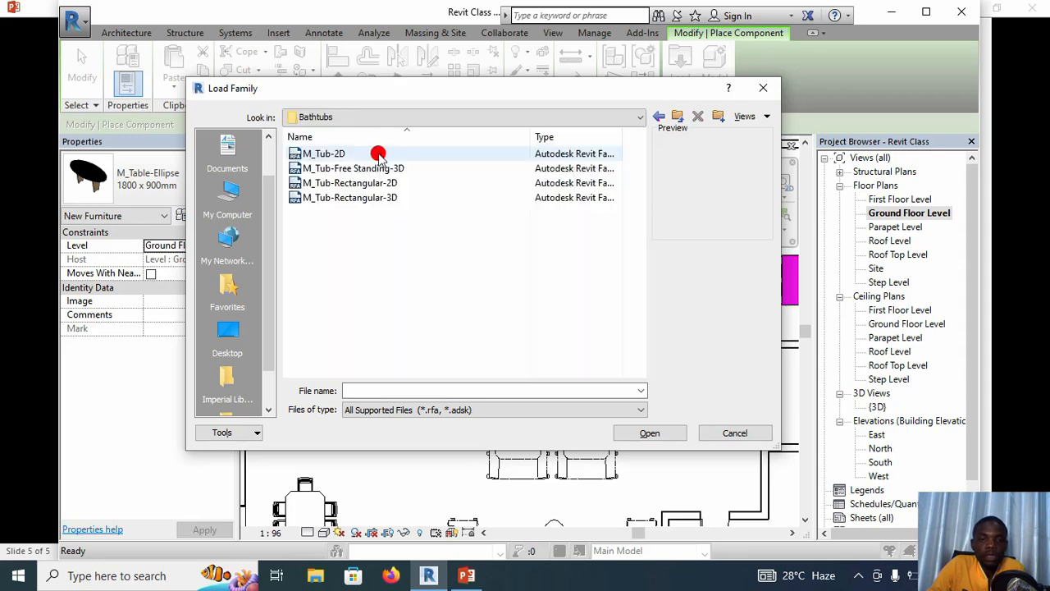
- Preview the free-standing and rectangular 3D tub families and load M_Tub-Free Standing-3D
{"action": "left_click", "coordinate": [413, 167]}
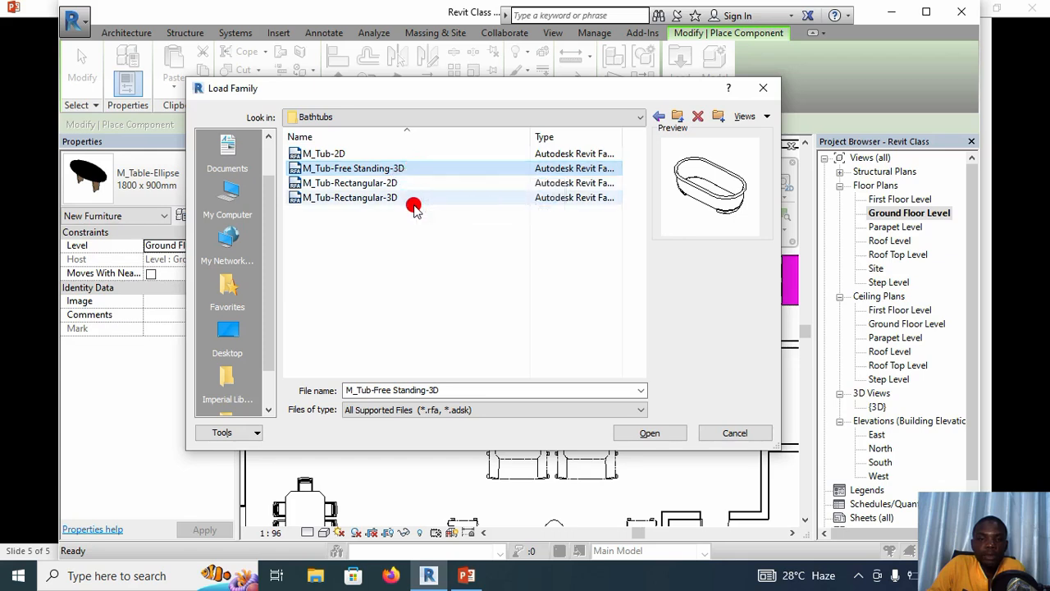
{"action": "left_click", "coordinate": [415, 204]}
{"action": "left_click", "coordinate": [412, 168]}
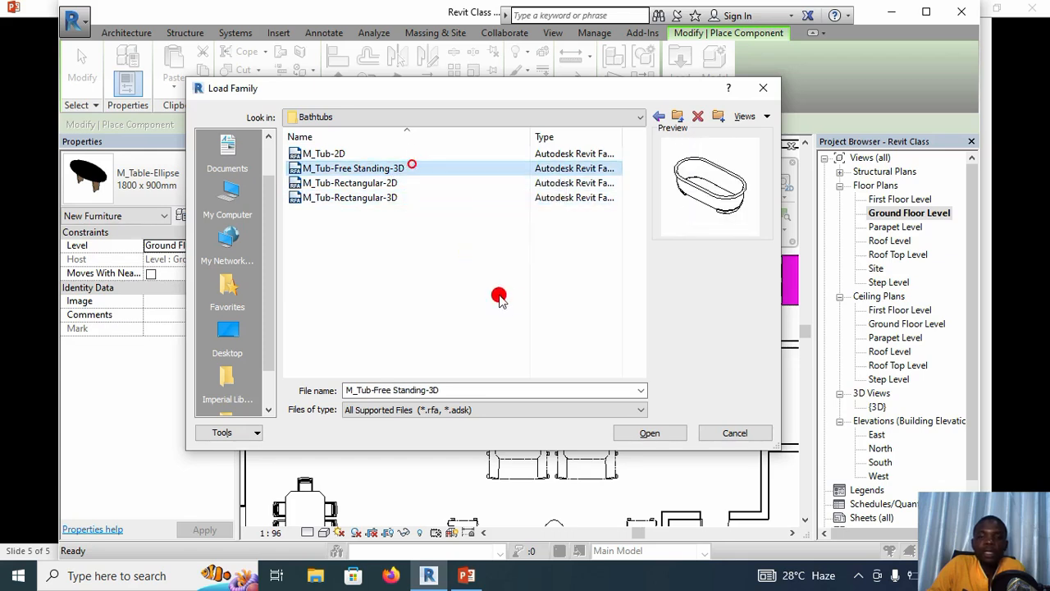
{"action": "left_click", "coordinate": [649, 433]}
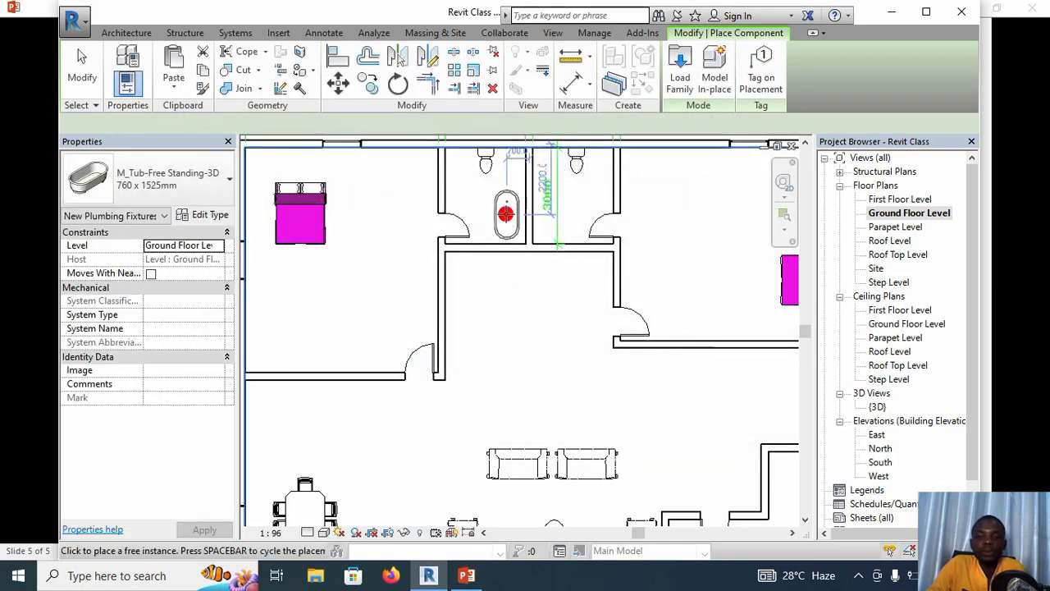
- Place a 760 x 1525mm bathtub on each side of the bathrooms' shared wall, about 2200 mm from the external wall, and end placement
{"action": "scroll", "coordinate": [506, 214], "scroll_direction": "up", "scroll_amount": 3}
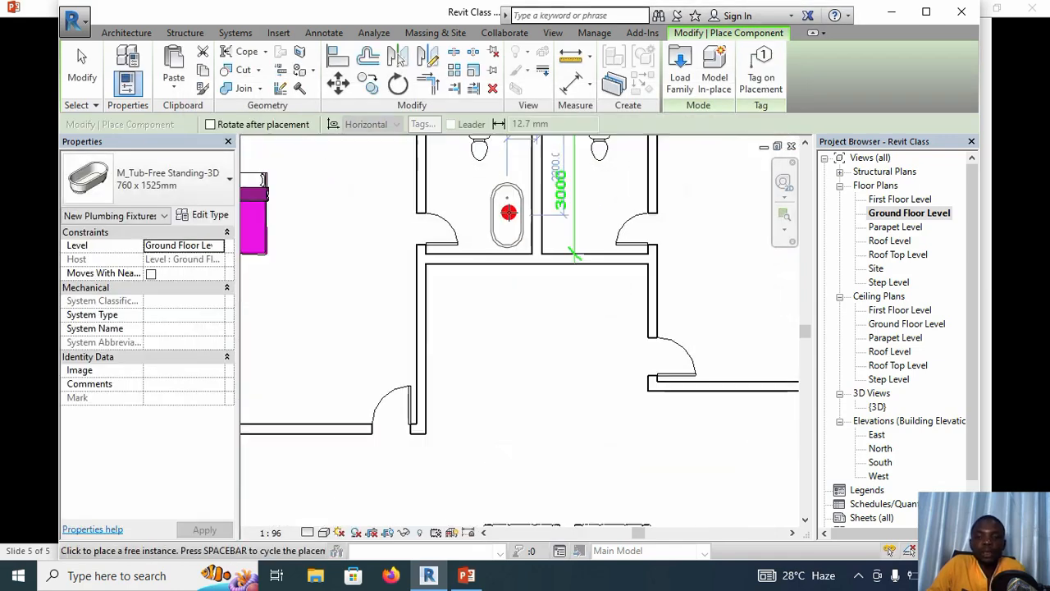
{"action": "left_click", "coordinate": [515, 222]}
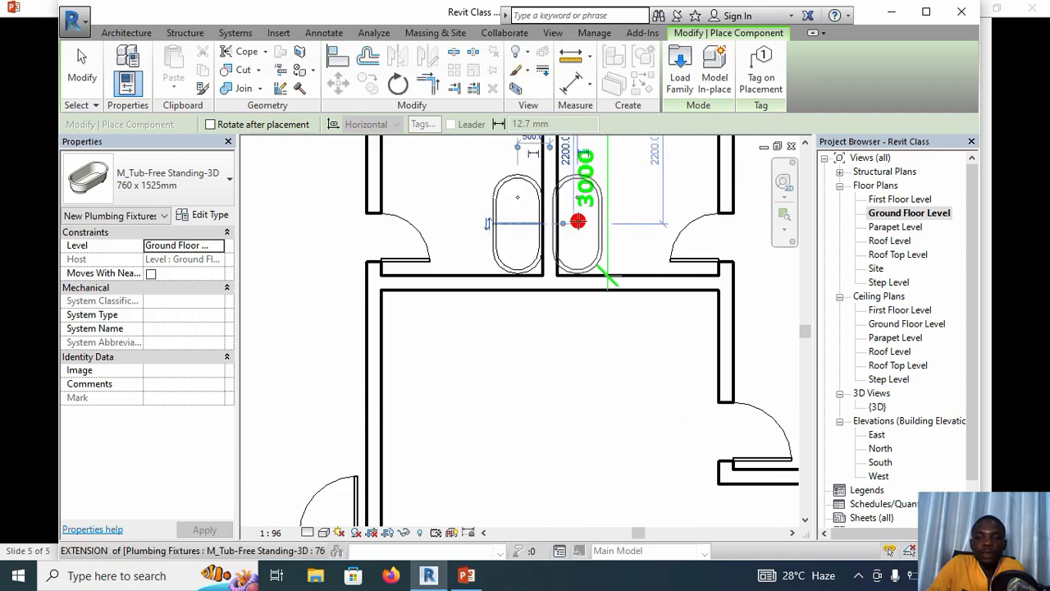
{"action": "left_click", "coordinate": [579, 221]}
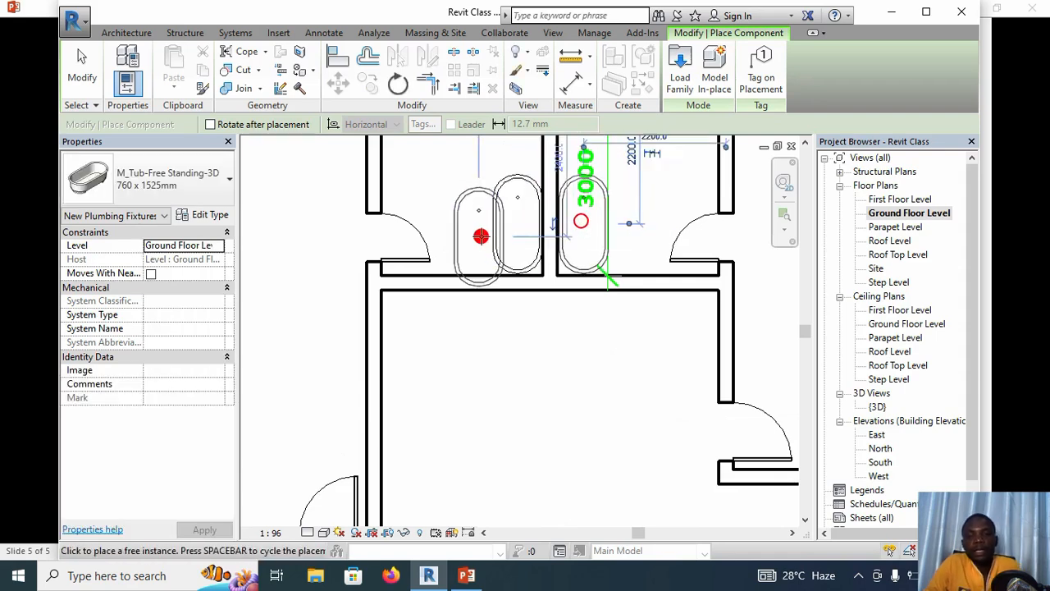
{"action": "scroll", "coordinate": [492, 235], "scroll_direction": "down", "scroll_amount": 2}
{"action": "scroll", "coordinate": [523, 244], "scroll_direction": "down", "scroll_amount": 2}
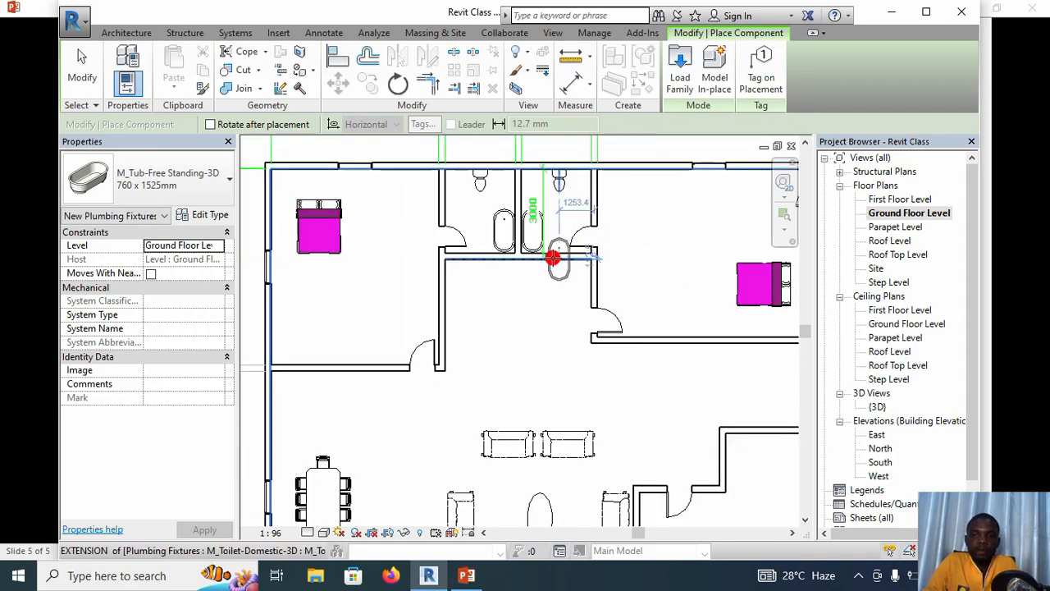
{"action": "middle_click_drag", "start_coordinate": [553, 259], "coordinate": [539, 314]}
{"action": "key", "text": "Escape"}
{"action": "key", "text": "Escape"}
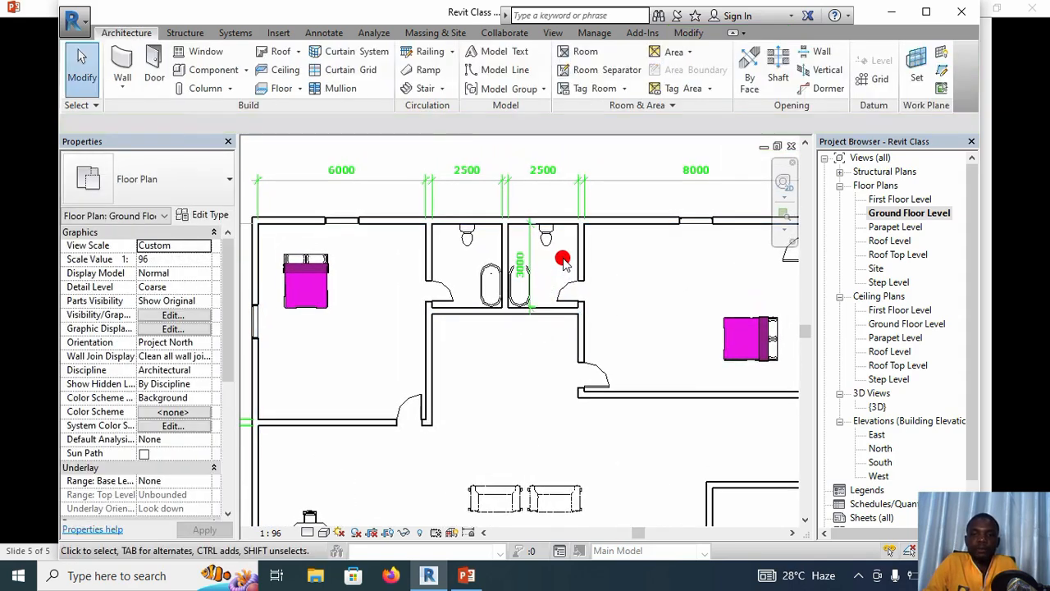
- Move the 3000 dimension from over the bathtub to just beyond the bathroom's outer wall, into the adjoining bedroom
{"action": "scroll", "coordinate": [562, 263], "scroll_direction": "up", "scroll_amount": 1}
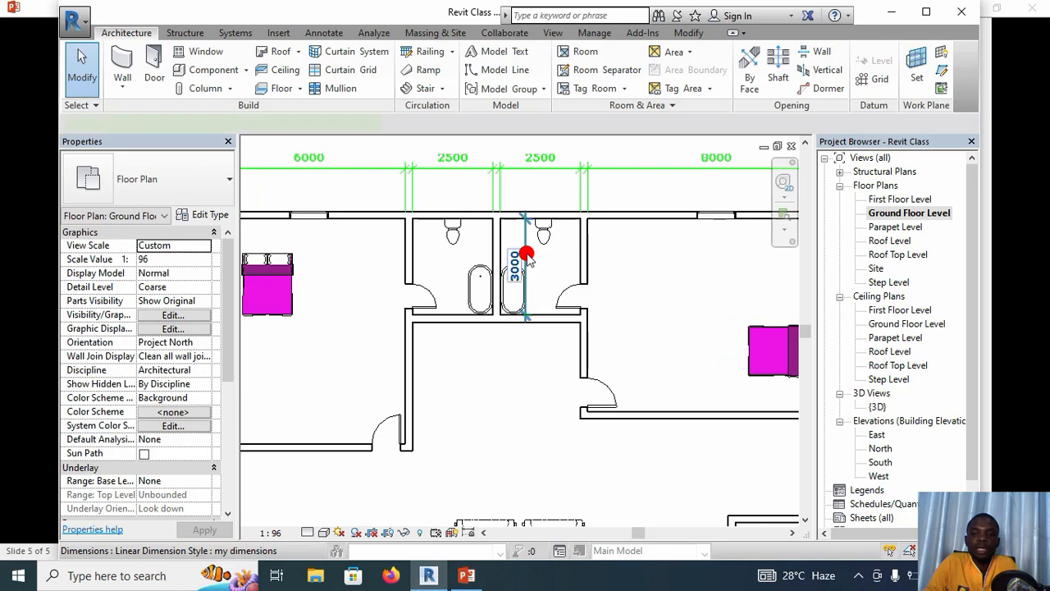
{"action": "left_click", "coordinate": [526, 256]}
{"action": "left_click", "coordinate": [338, 82]}
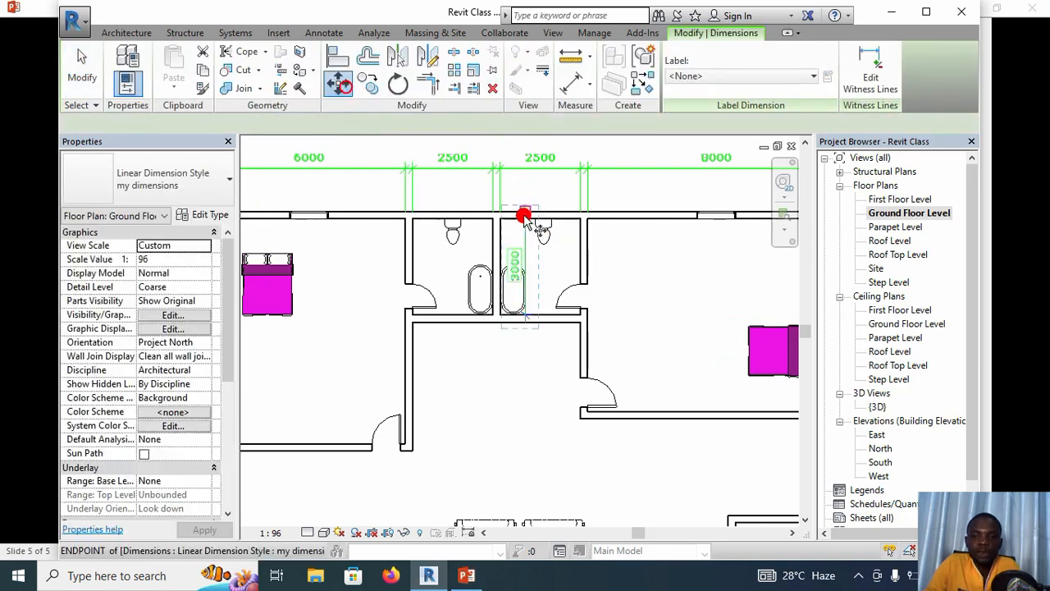
{"action": "left_click", "coordinate": [523, 216]}
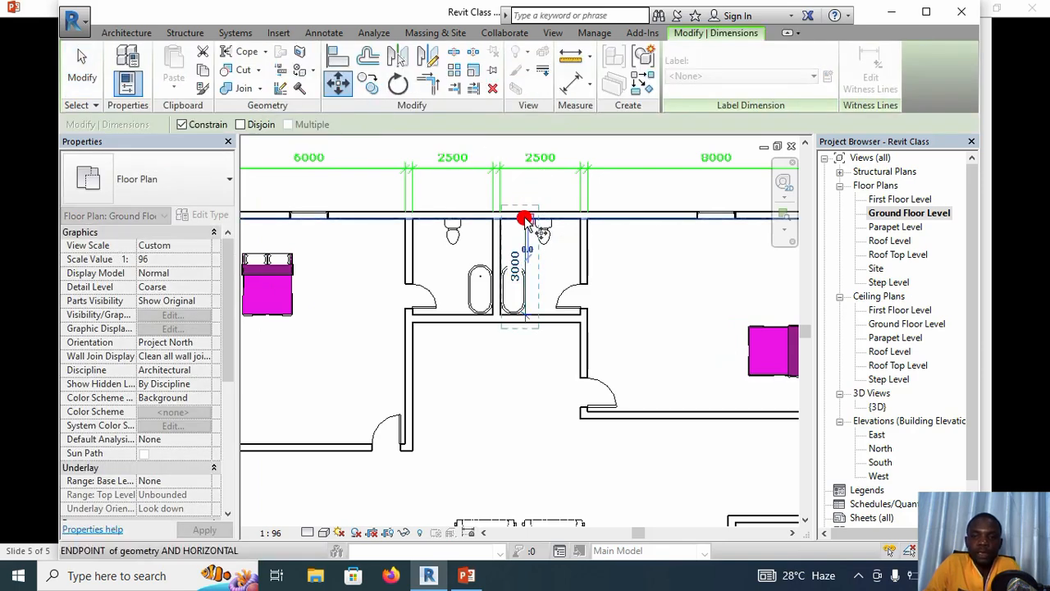
{"action": "left_click", "coordinate": [597, 222]}
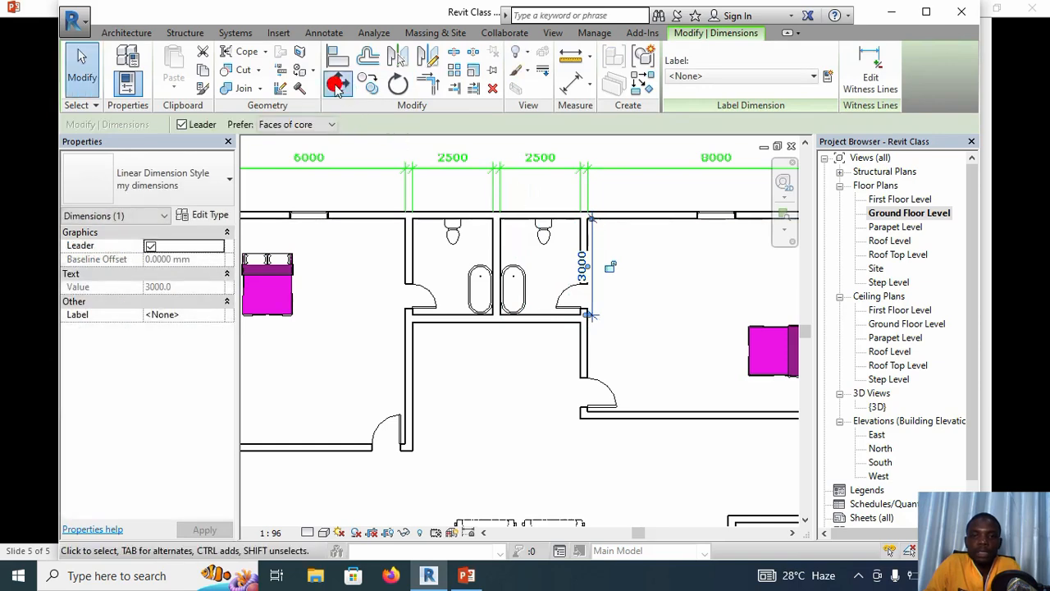
- Shift the bathroom's 3000 dimension about 700 mm further into the bedroom, clear of the wall and door, and deselect it
{"action": "left_click", "coordinate": [338, 82]}
{"action": "left_click", "coordinate": [594, 221]}
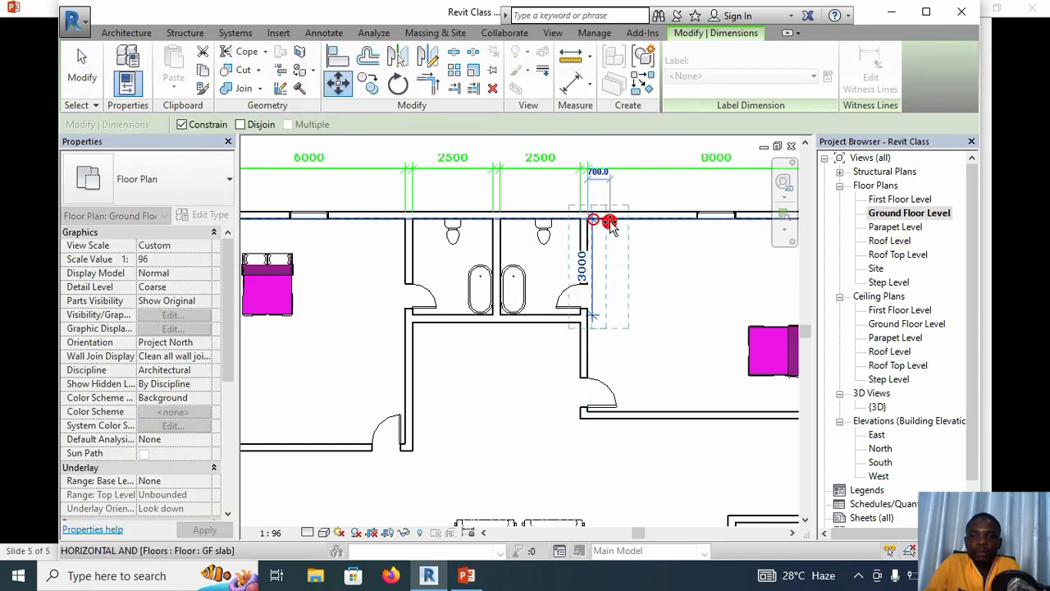
{"action": "left_click", "coordinate": [609, 223]}
{"action": "left_click", "coordinate": [544, 356]}
{"action": "scroll", "coordinate": [540, 358], "scroll_direction": "down", "scroll_amount": 2}
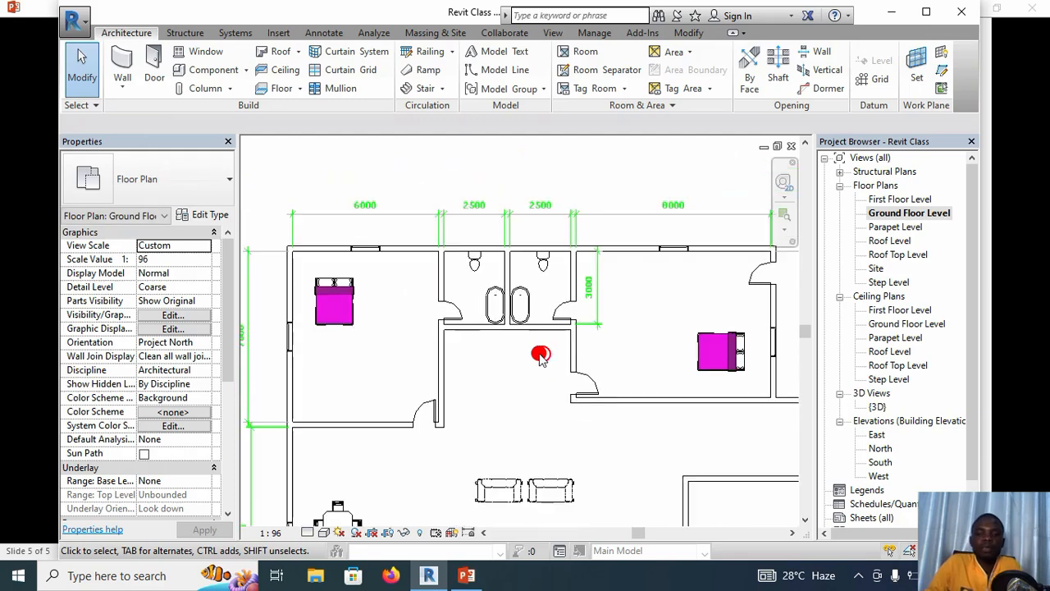
{"action": "scroll", "coordinate": [532, 328], "scroll_direction": "down", "scroll_amount": 3}
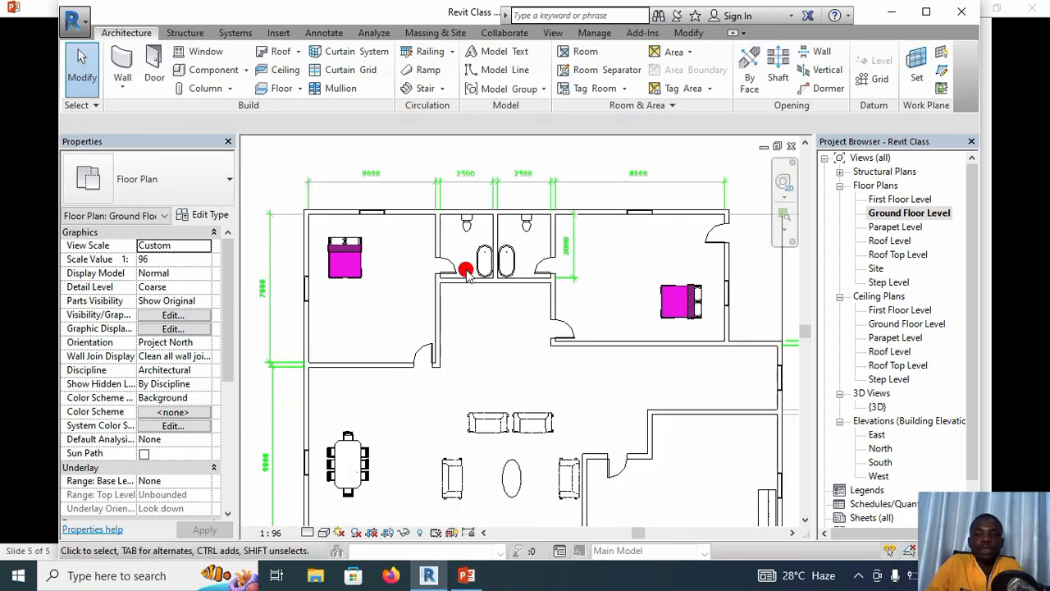
- Start loading another component family and open the Plumbing > Architectural > Fixtures folder of the US Imperial library
{"action": "scroll", "coordinate": [468, 277], "scroll_direction": "up", "scroll_amount": 3}
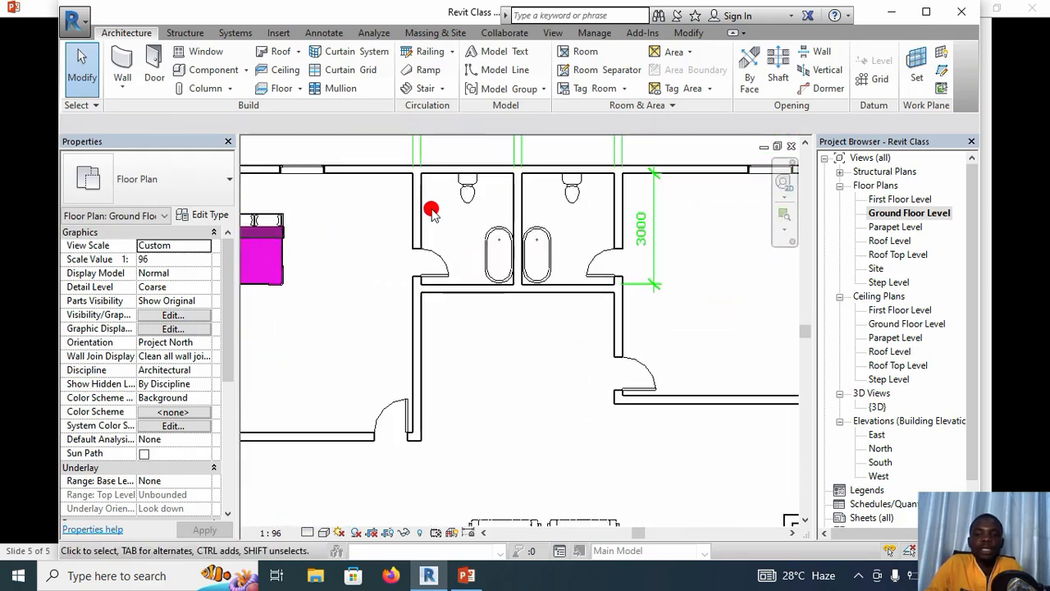
{"action": "left_click", "coordinate": [209, 70]}
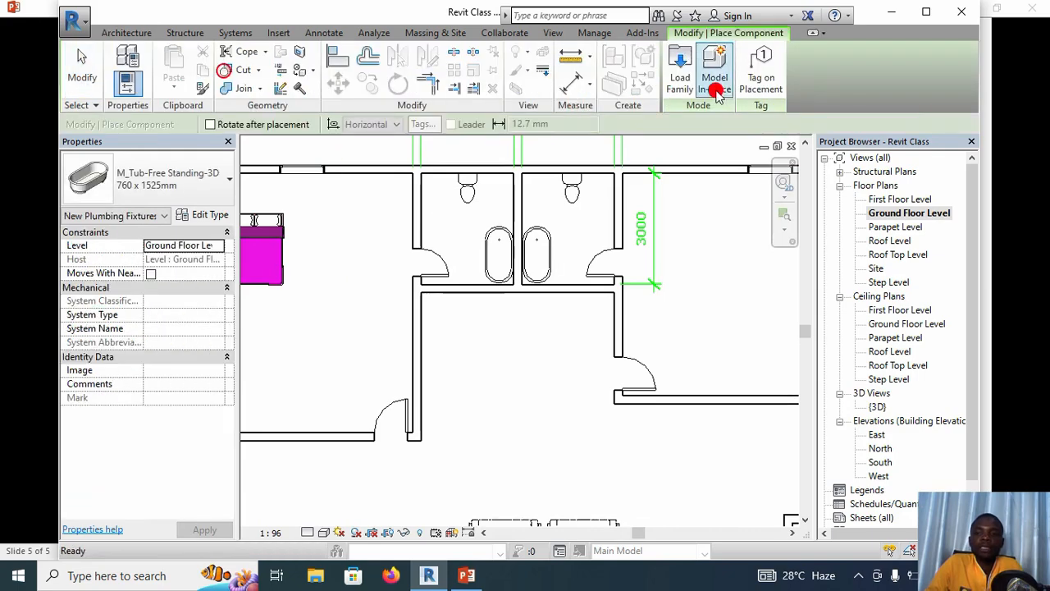
{"action": "left_click", "coordinate": [681, 77]}
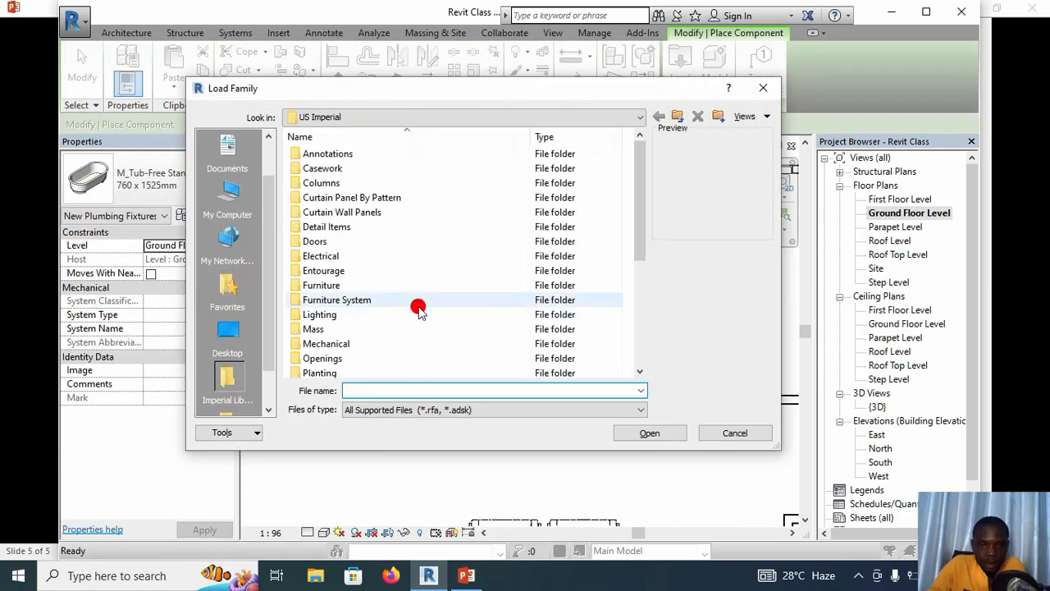
{"action": "scroll", "coordinate": [433, 315], "scroll_direction": "down", "scroll_amount": 2}
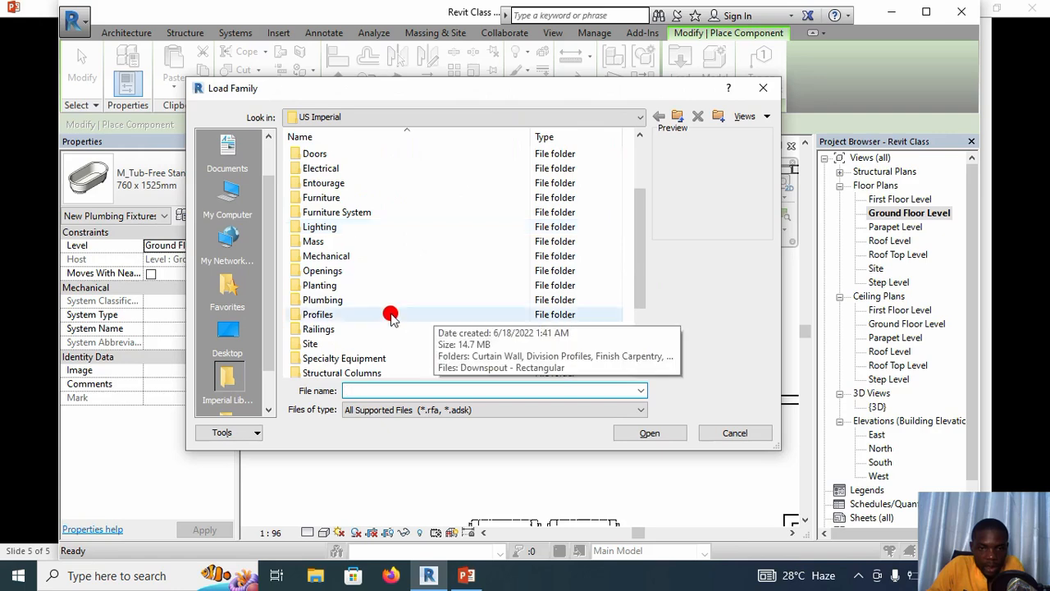
{"action": "double_click", "coordinate": [383, 302]}
{"action": "double_click", "coordinate": [352, 153]}
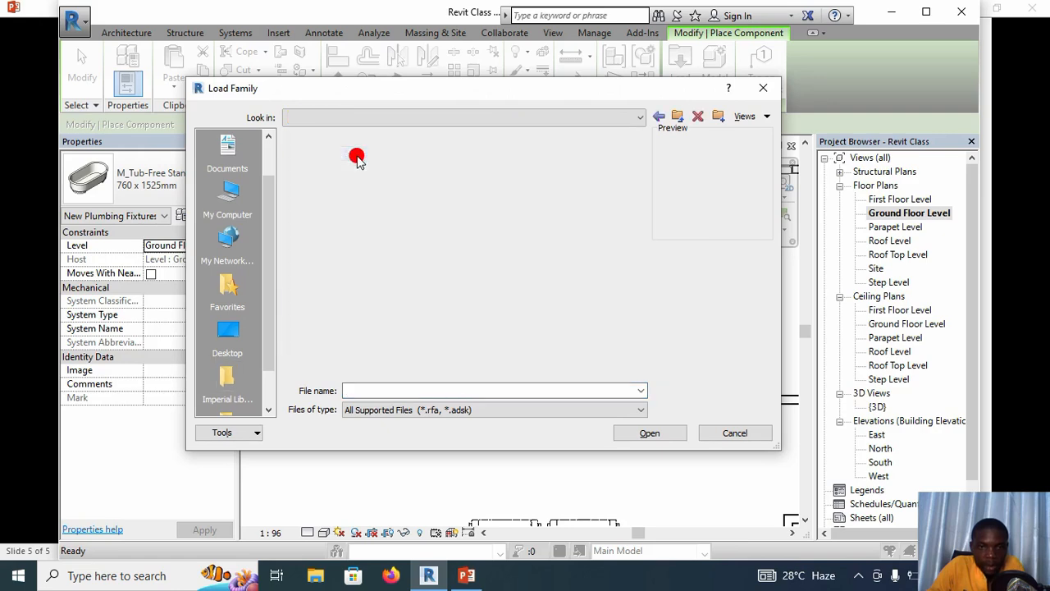
{"action": "double_click", "coordinate": [361, 173]}
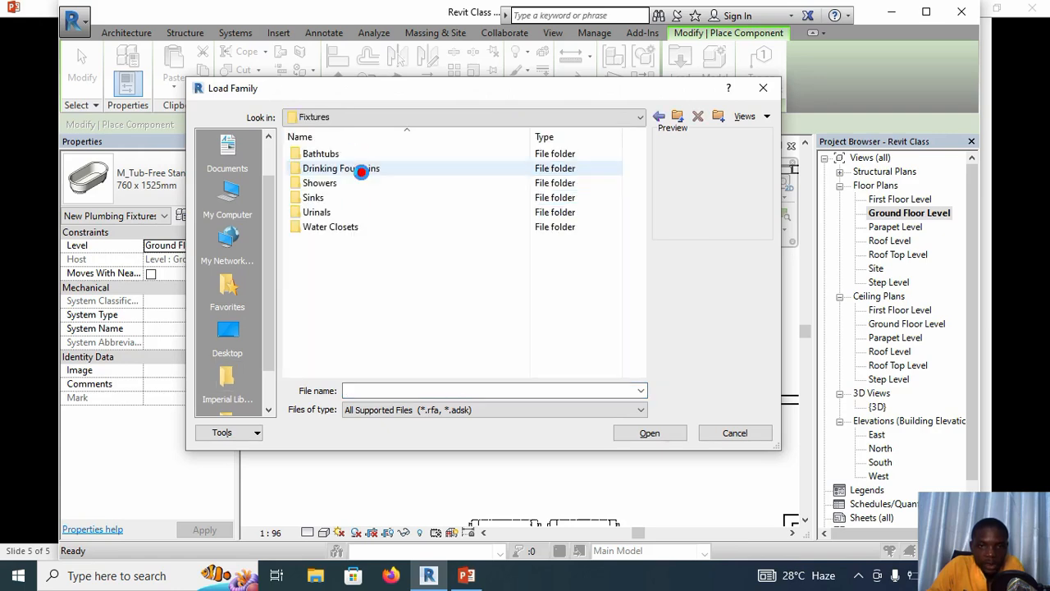
- Browse the Drinking Fountains, Showers and Sinks folders, previewing Shower Stall-2D, Sink-Double-2D and Sink Vanity-Round
{"action": "double_click", "coordinate": [376, 166]}
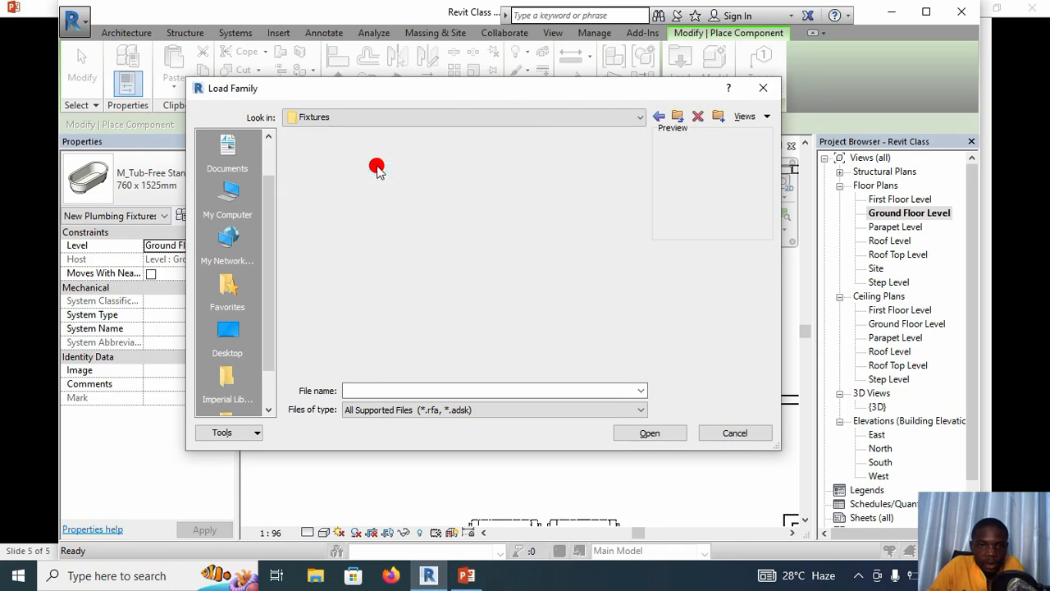
{"action": "left_click", "coordinate": [655, 115]}
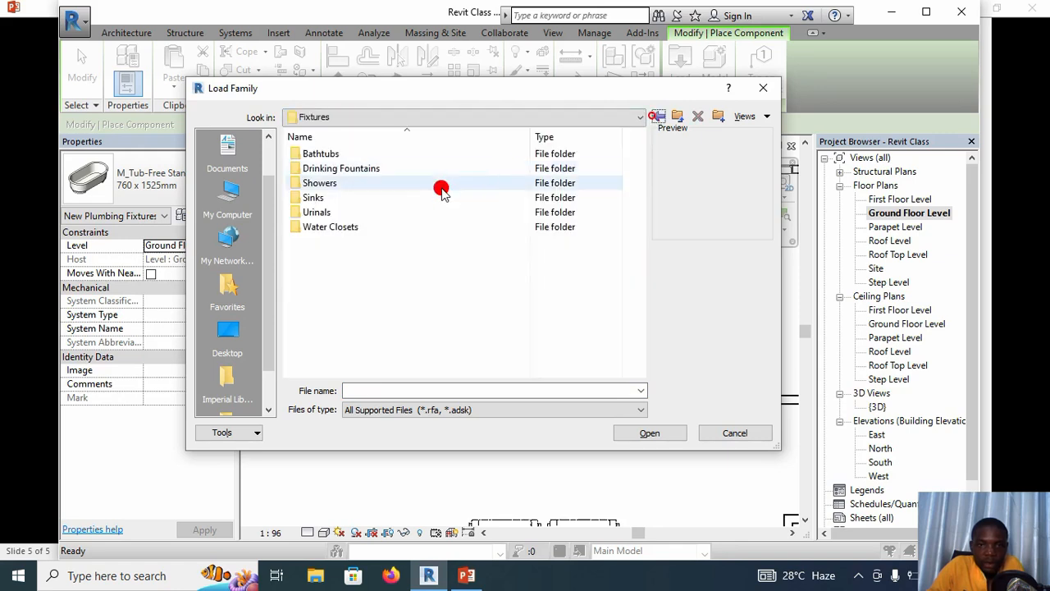
{"action": "double_click", "coordinate": [386, 188]}
{"action": "left_click", "coordinate": [393, 152]}
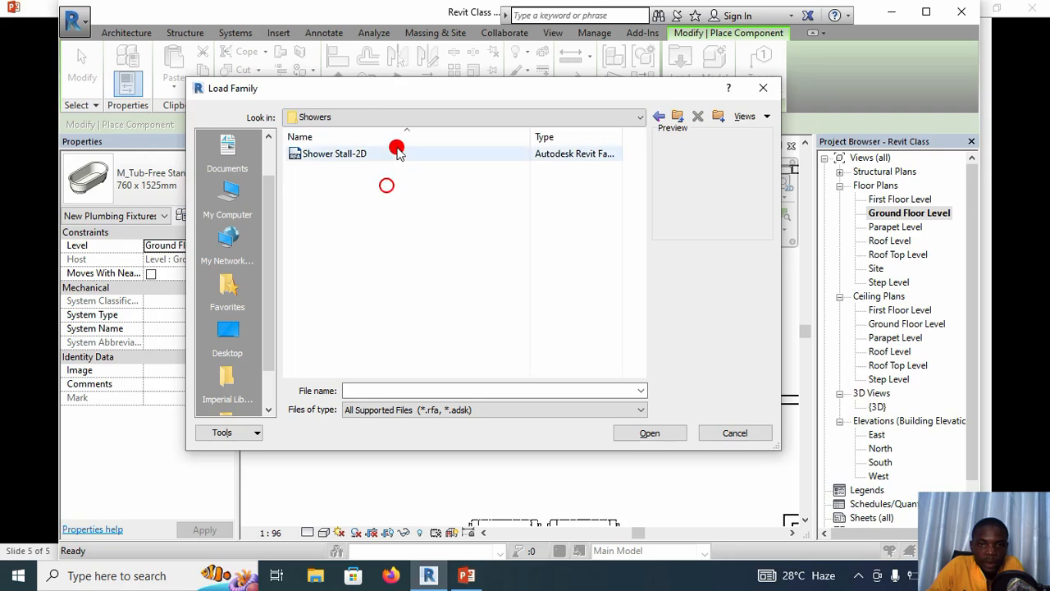
{"action": "left_click", "coordinate": [655, 116]}
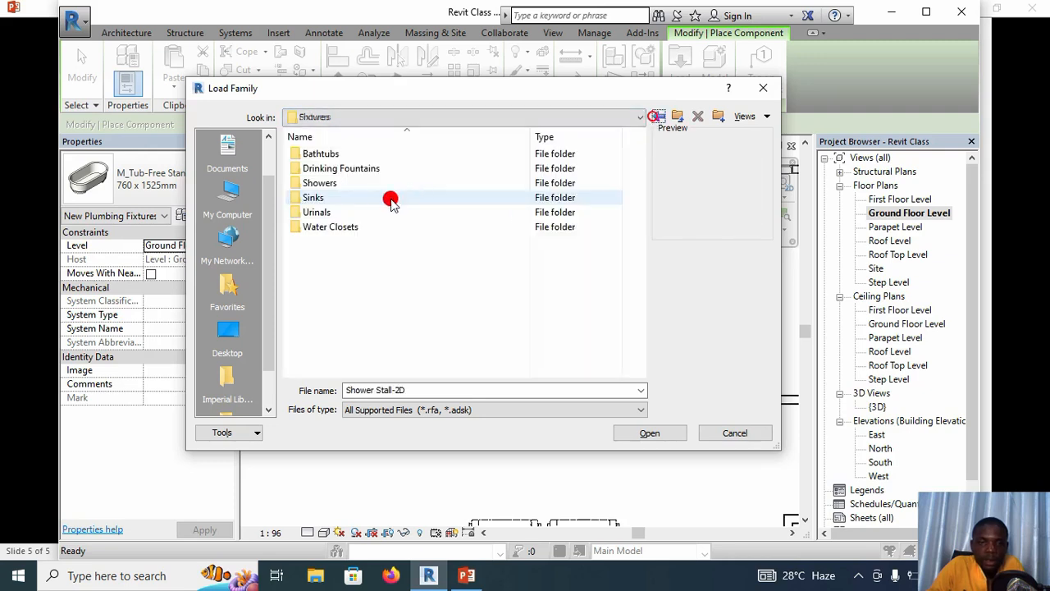
{"action": "double_click", "coordinate": [376, 203]}
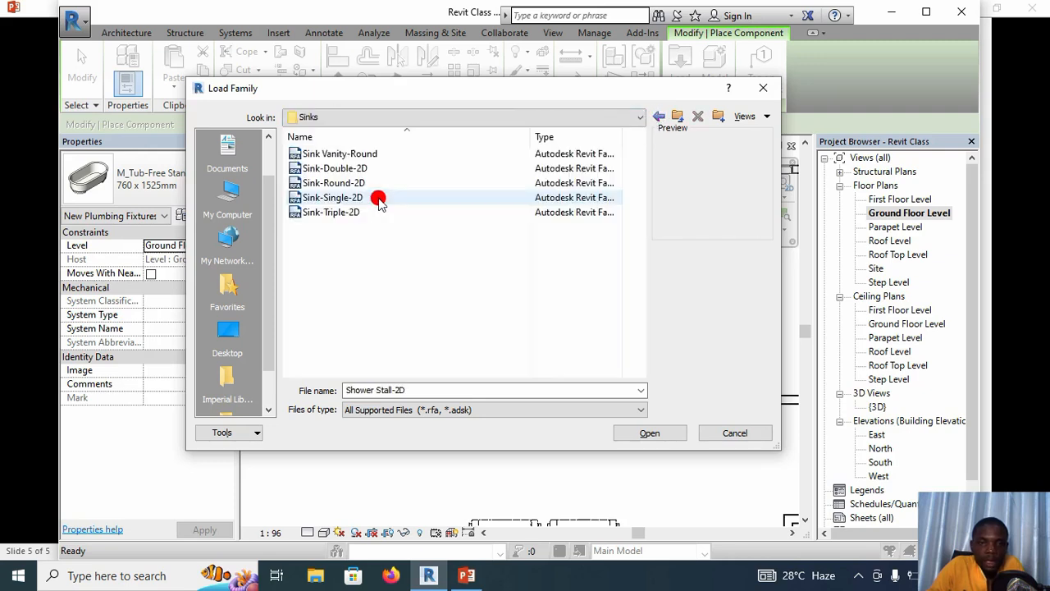
{"action": "left_click", "coordinate": [403, 169]}
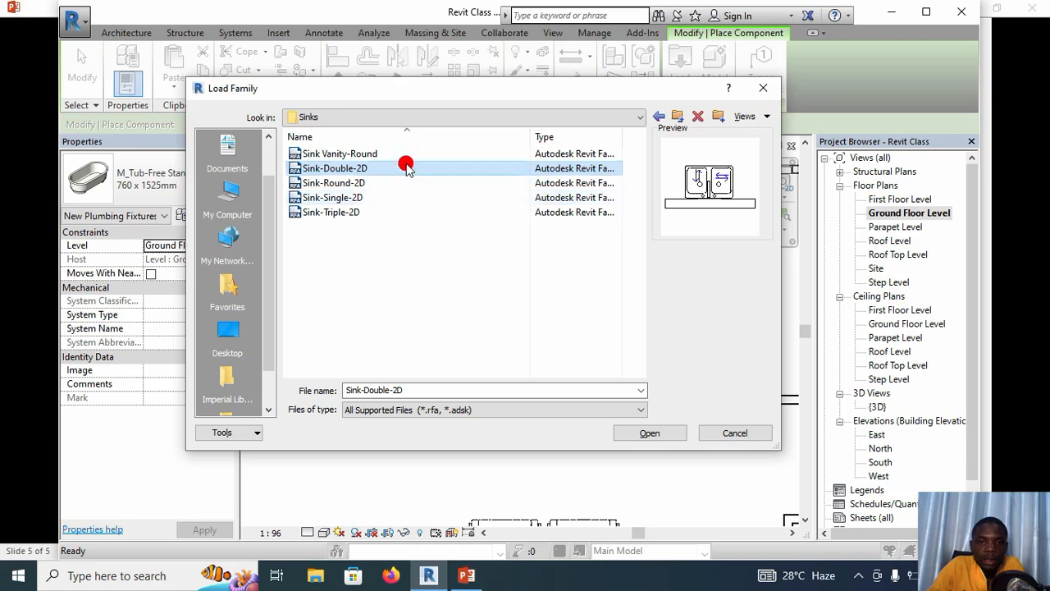
{"action": "left_click", "coordinate": [410, 154]}
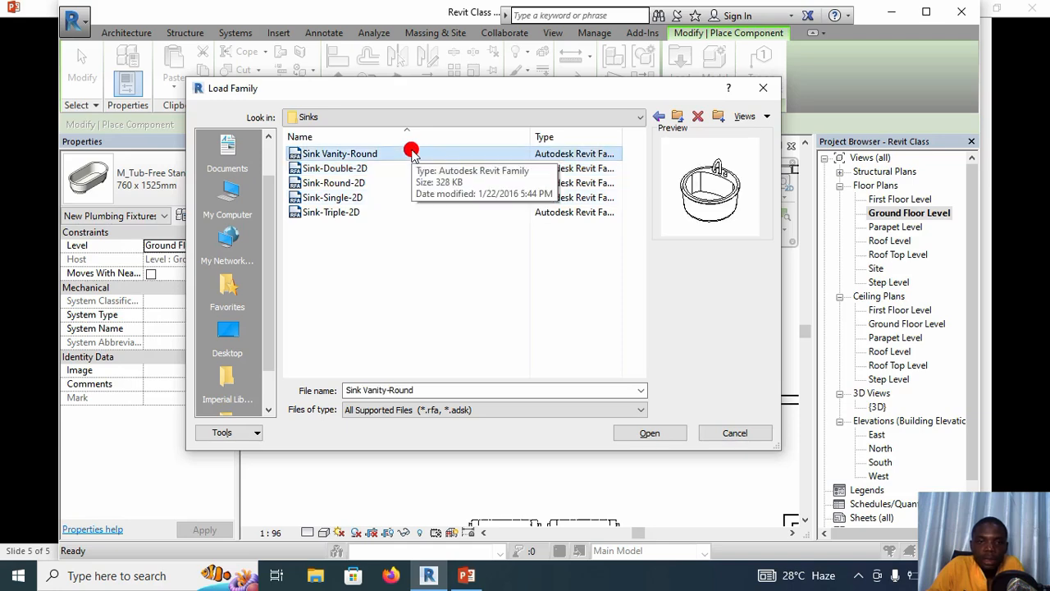
- Preview Urinal-2D in the Urinals folder and Water Heater in the Architectural > Equipment > Water Heaters folder
{"action": "left_click", "coordinate": [658, 117]}
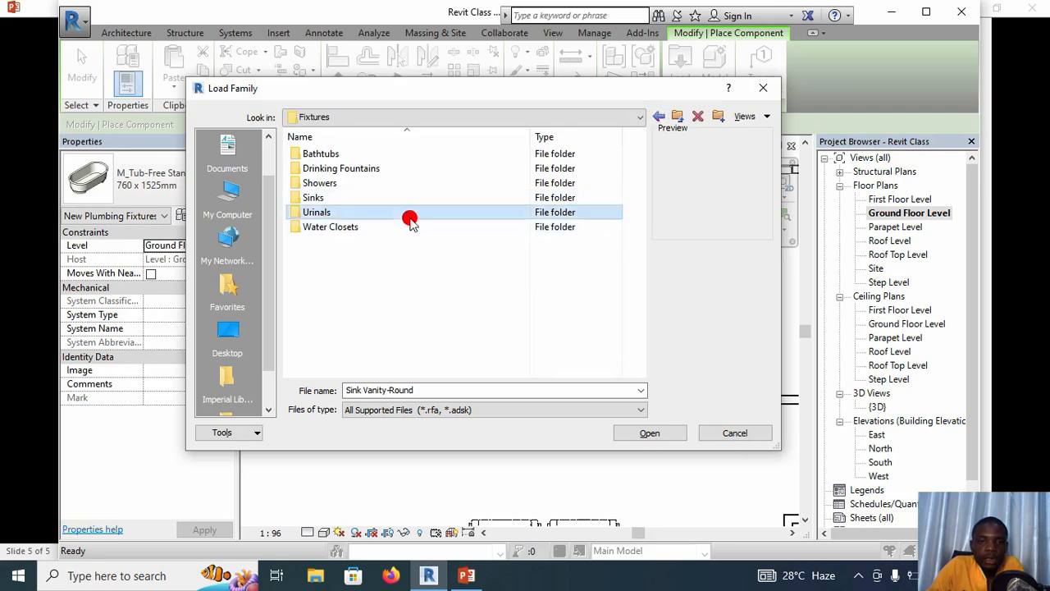
{"action": "double_click", "coordinate": [410, 215]}
{"action": "left_click", "coordinate": [411, 166]}
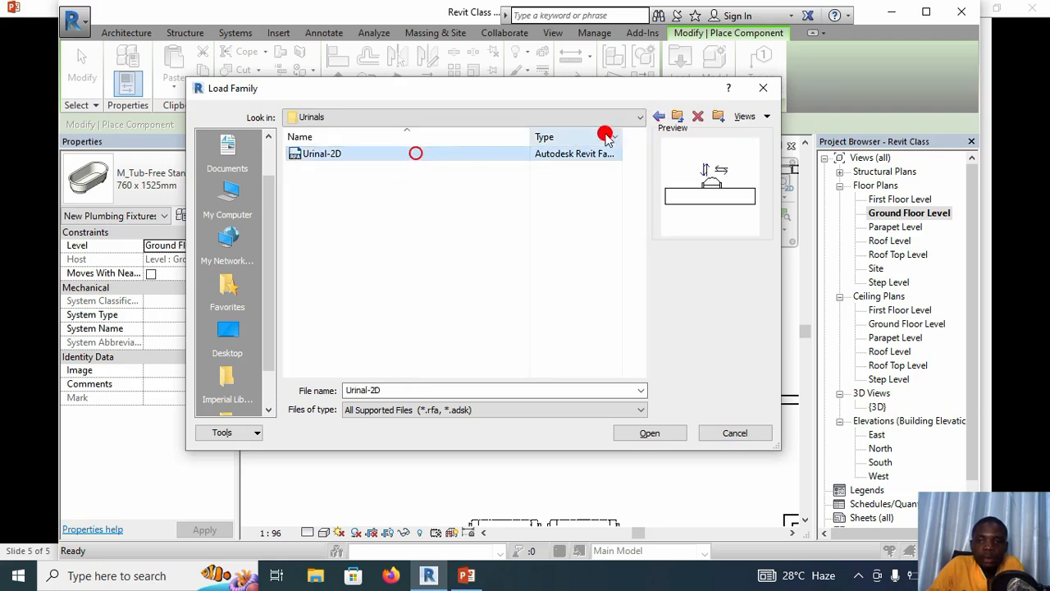
{"action": "left_click", "coordinate": [658, 116]}
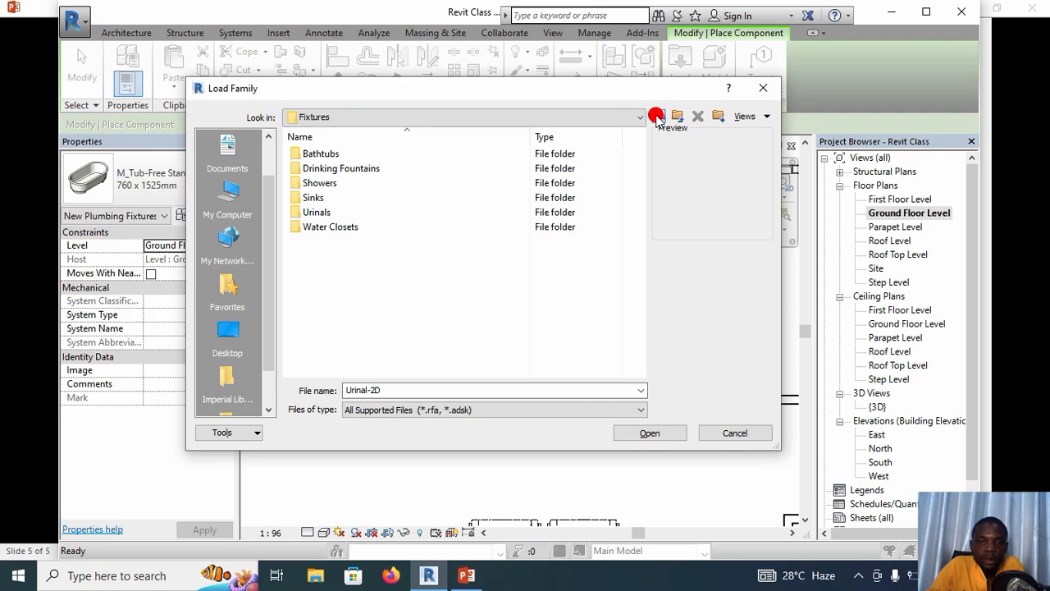
{"action": "left_click", "coordinate": [658, 116]}
{"action": "double_click", "coordinate": [405, 153]}
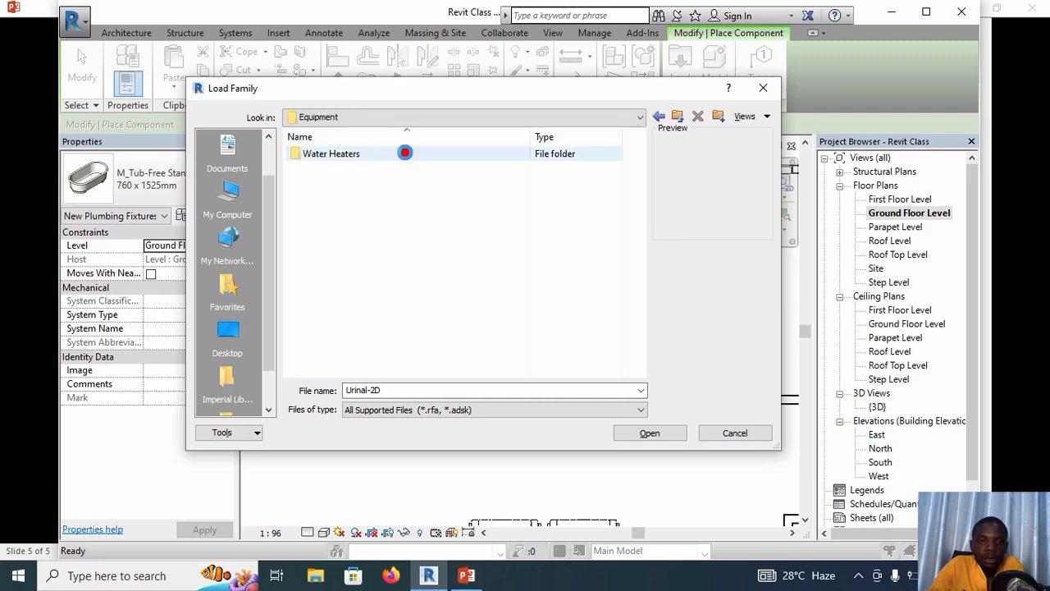
{"action": "double_click", "coordinate": [404, 153]}
{"action": "left_click", "coordinate": [406, 156]}
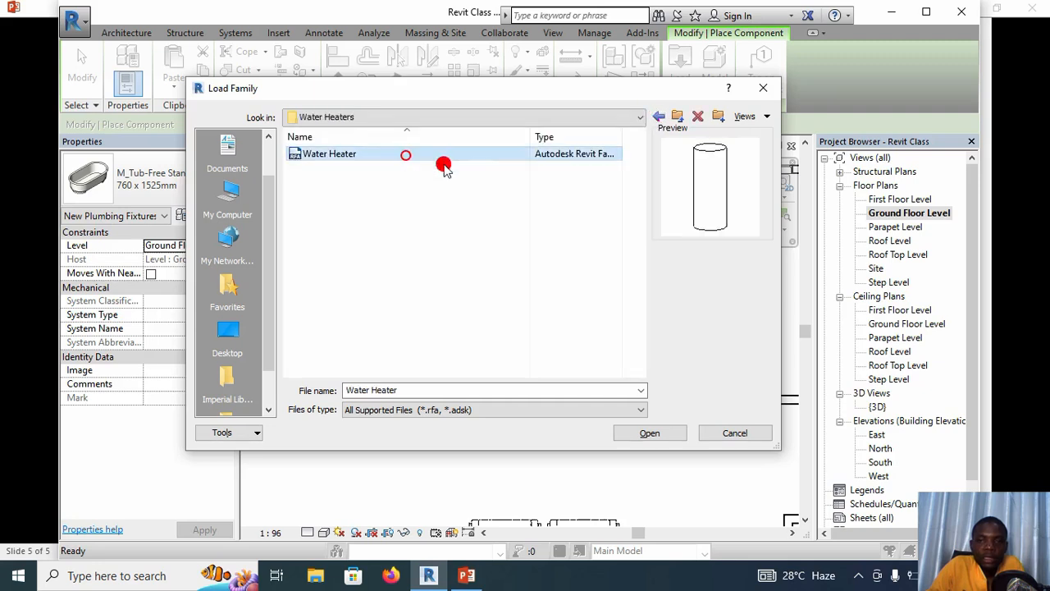
- Return to the US Imperial library and preview Baluster - Custom1 and Baluster - Custom2 in Railings > Balusters
{"action": "left_click", "coordinate": [656, 117]}
{"action": "left_click", "coordinate": [657, 118]}
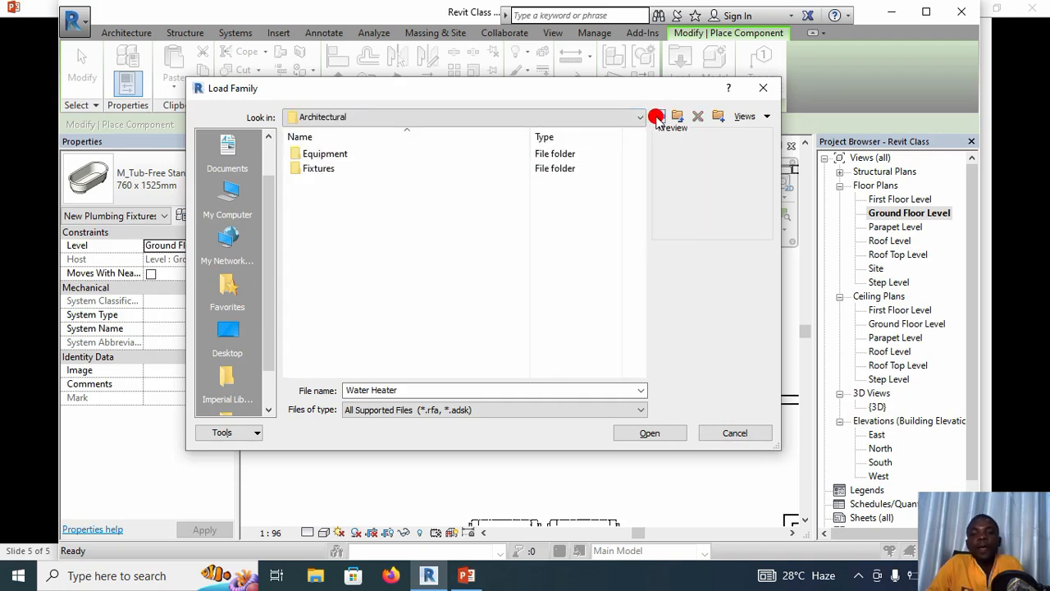
{"action": "left_click", "coordinate": [657, 117]}
{"action": "left_click", "coordinate": [658, 117]}
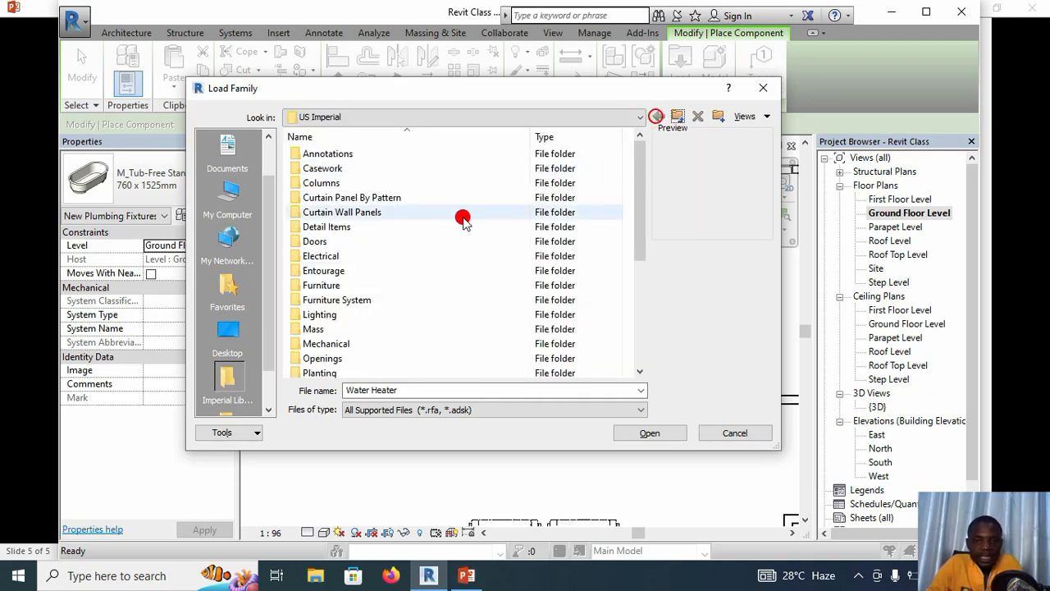
{"action": "mouse_move", "coordinate": [469, 89]}
{"action": "left_mouse_down"}
{"action": "mouse_move", "coordinate": [346, 343]}
{"action": "mouse_move", "coordinate": [270, 354]}
{"action": "mouse_move", "coordinate": [487, 93]}
{"action": "left_mouse_up"}
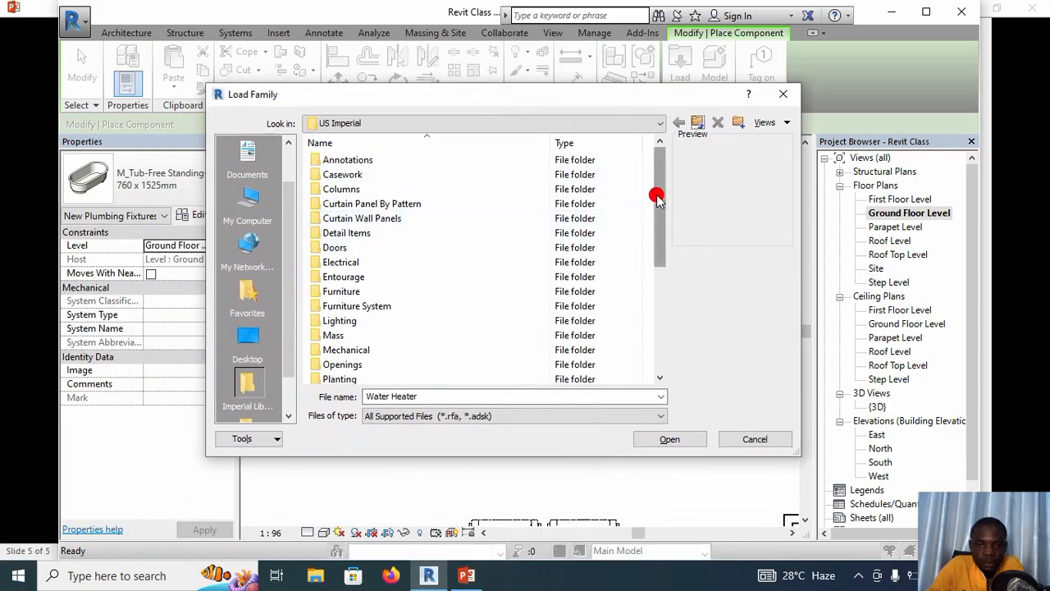
{"action": "left_click_drag", "start_coordinate": [659, 195], "coordinate": [666, 265]}
{"action": "double_click", "coordinate": [429, 302]}
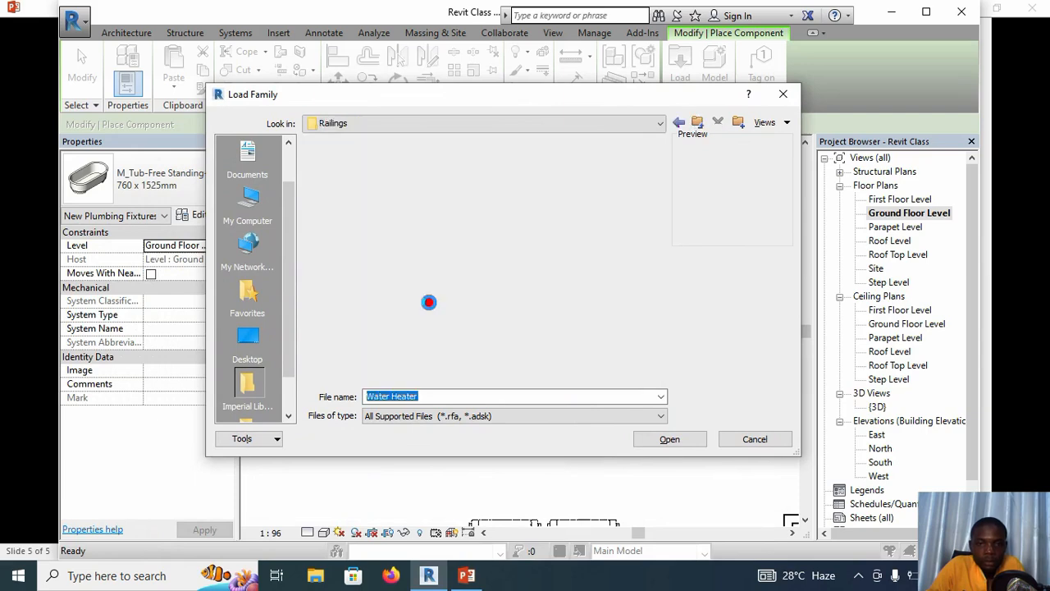
{"action": "double_click", "coordinate": [446, 161]}
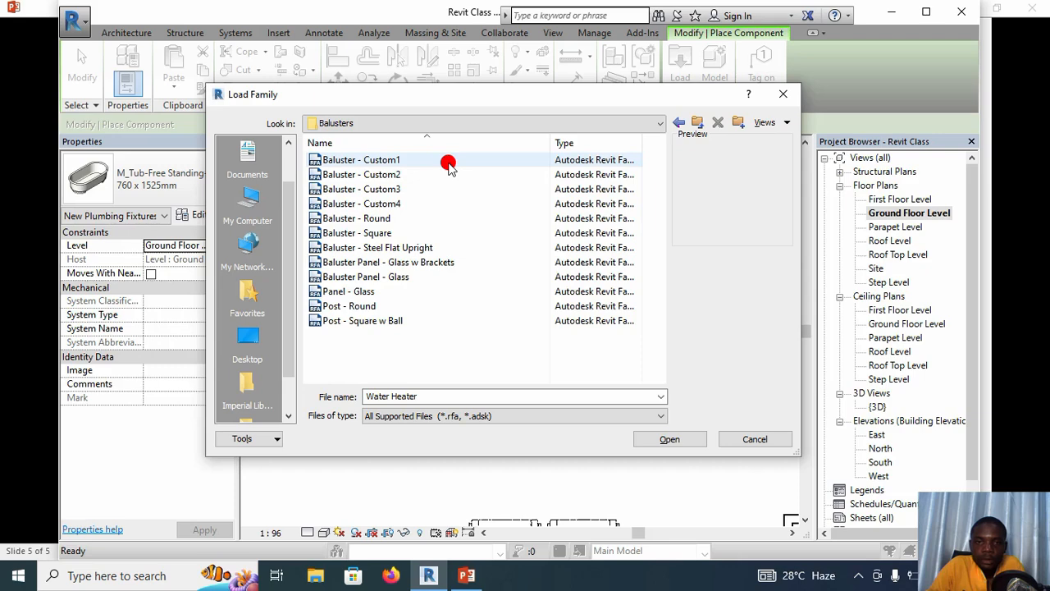
{"action": "left_click", "coordinate": [448, 163]}
{"action": "left_click", "coordinate": [451, 177]}
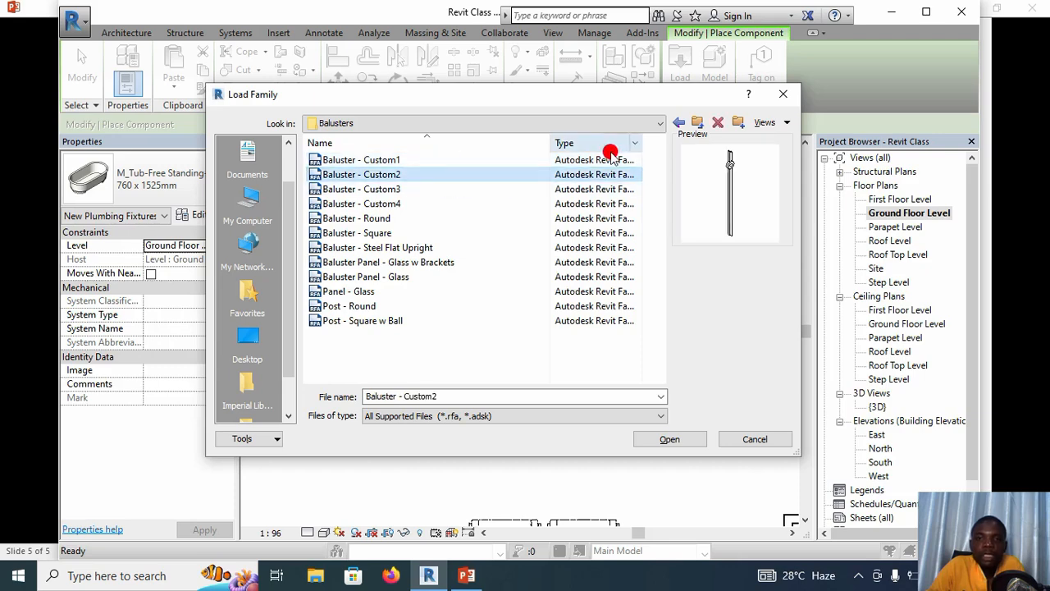
- Cancel the family loading and bathtub placement, and look over the whole furnished ground floor plan
{"action": "left_click", "coordinate": [783, 93]}
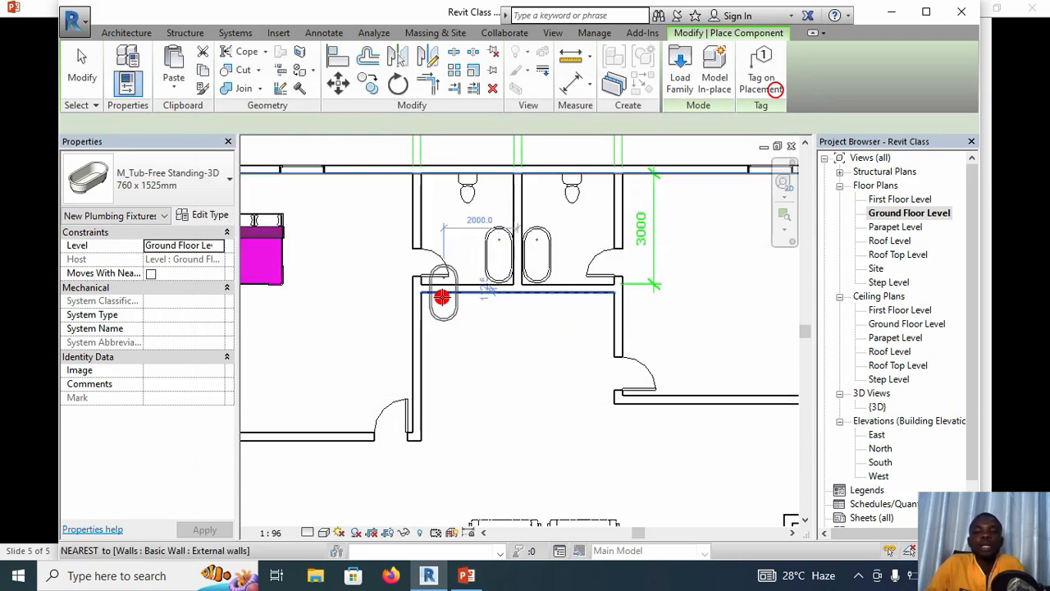
{"action": "scroll", "coordinate": [472, 308], "scroll_direction": "down", "scroll_amount": 5}
{"action": "key", "text": "Escape"}
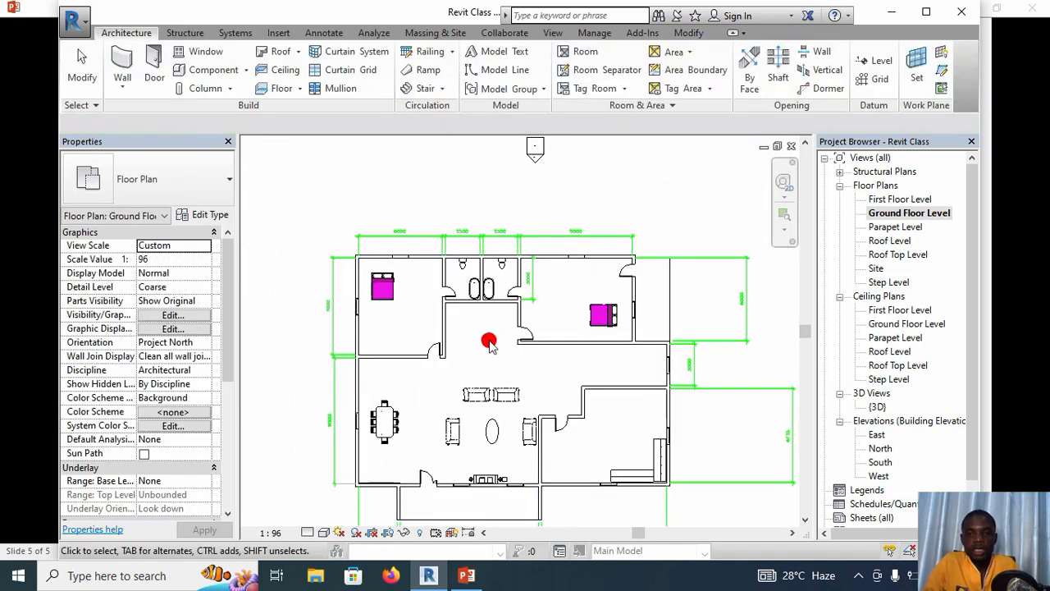
{"action": "middle_click_drag", "start_coordinate": [488, 347], "coordinate": [461, 308]}
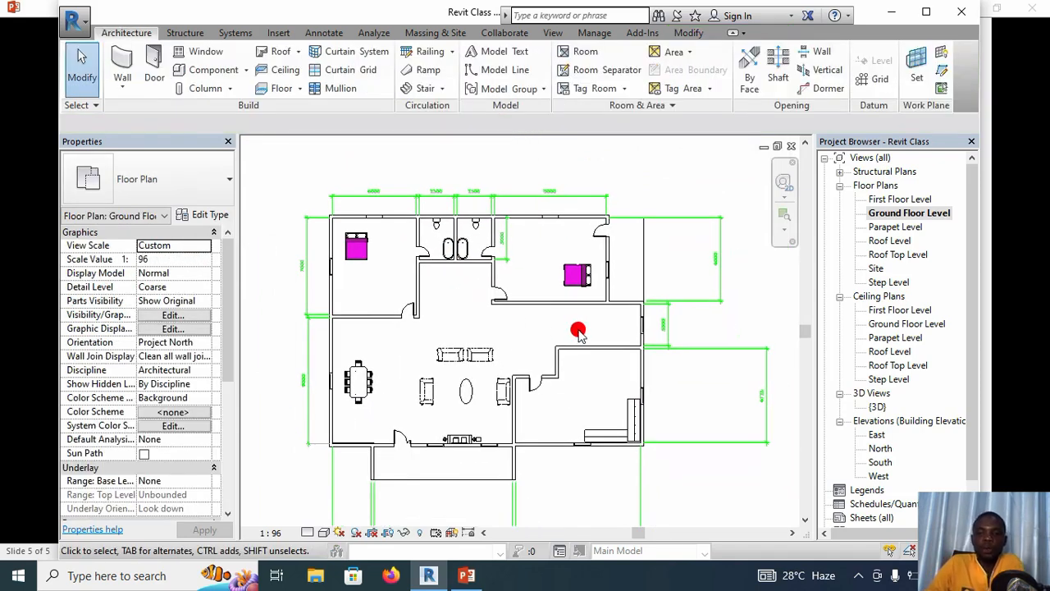
{"action": "scroll", "coordinate": [575, 325], "scroll_direction": "up", "scroll_amount": 1}
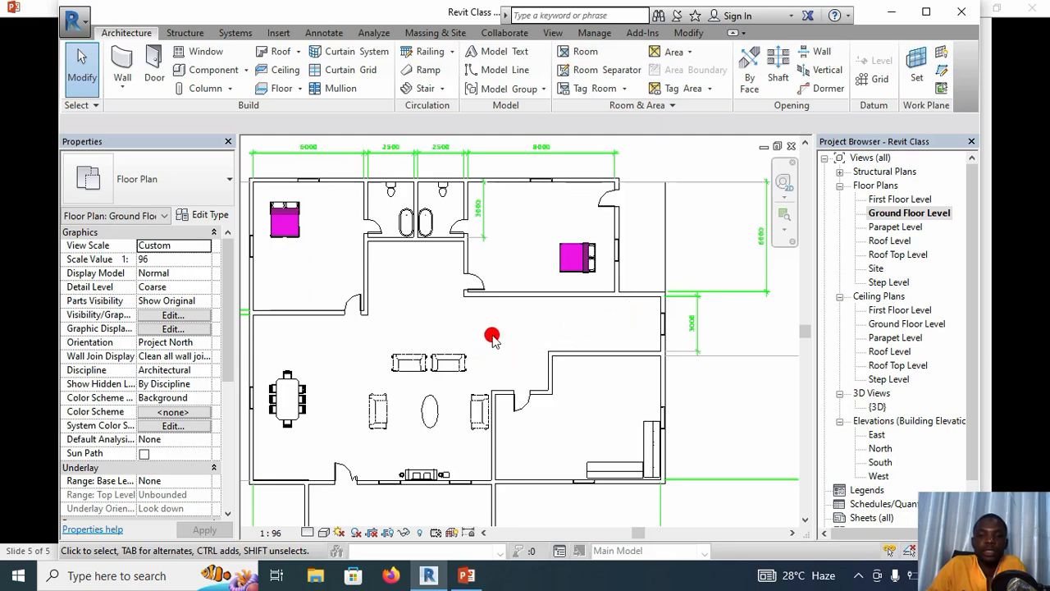
{"action": "scroll", "coordinate": [501, 334], "scroll_direction": "down", "scroll_amount": 1}
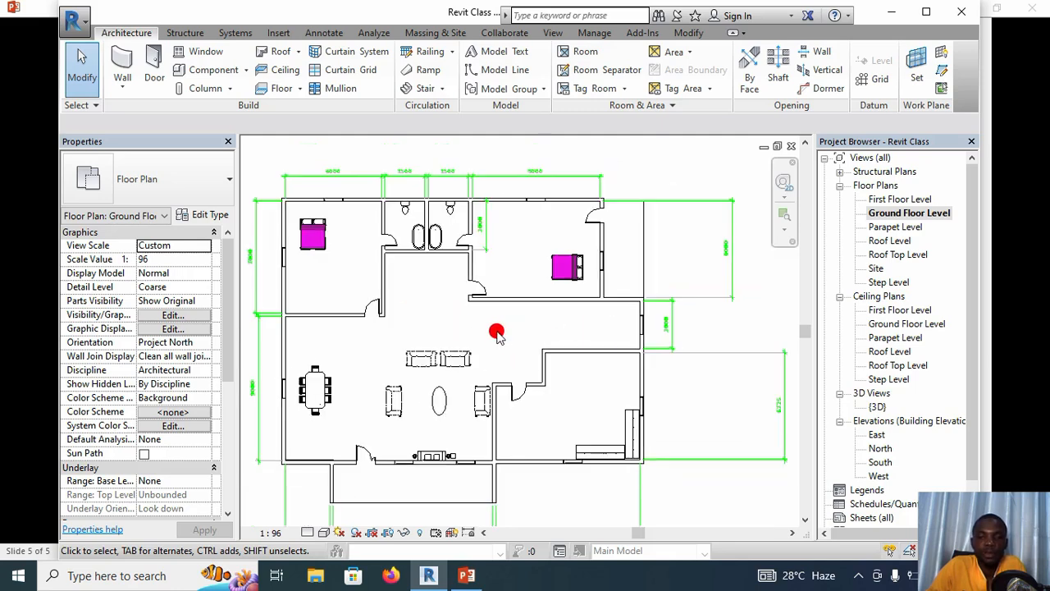
{"action": "scroll", "coordinate": [496, 336], "scroll_direction": "up", "scroll_amount": 1}
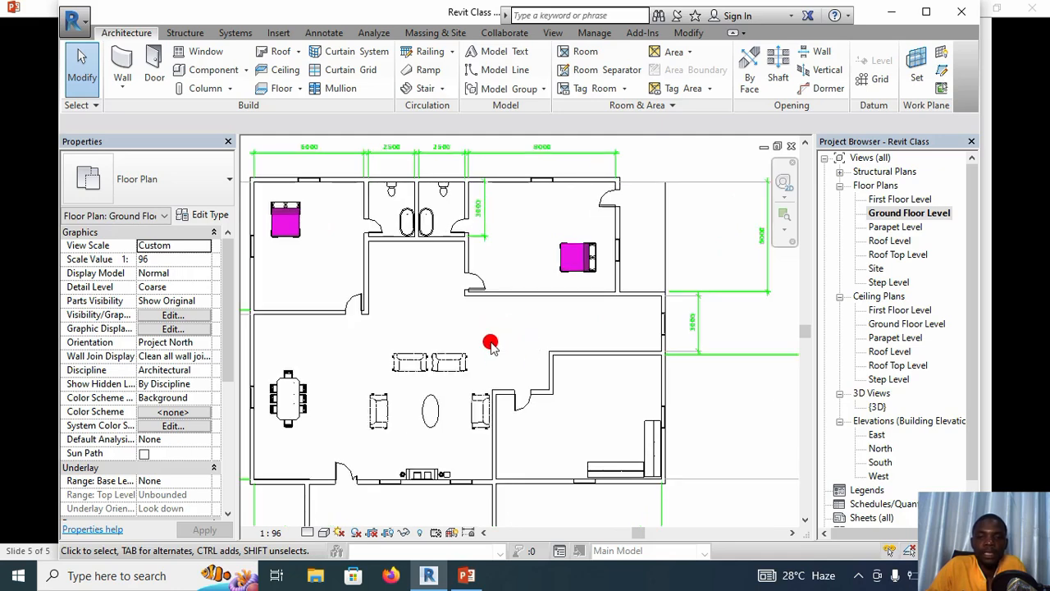
{"action": "middle_click_drag", "start_coordinate": [418, 302], "coordinate": [429, 274]}
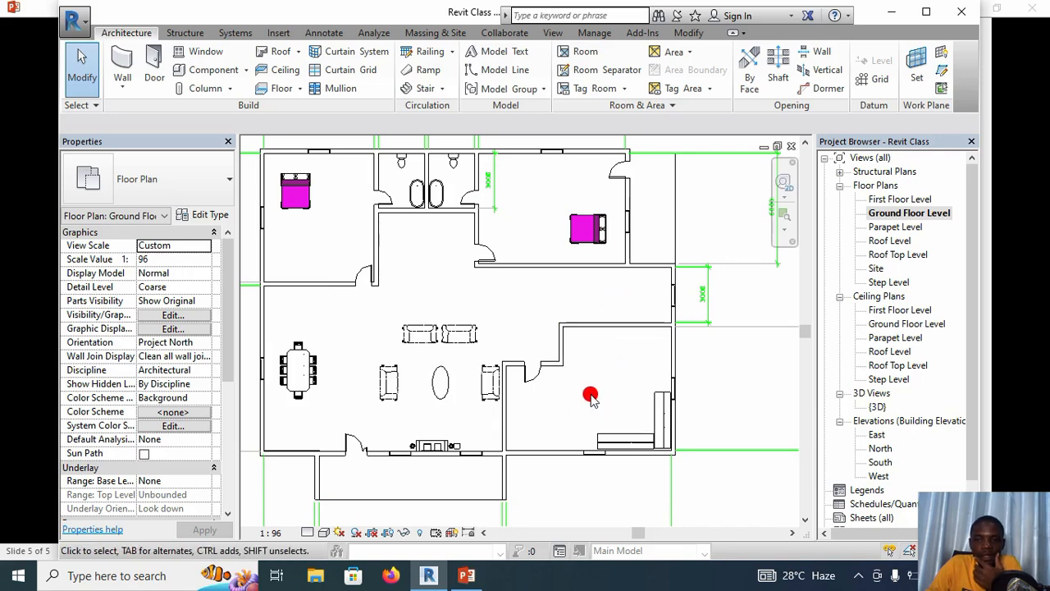
{"action": "scroll", "coordinate": [567, 382], "scroll_direction": "down", "scroll_amount": 1}
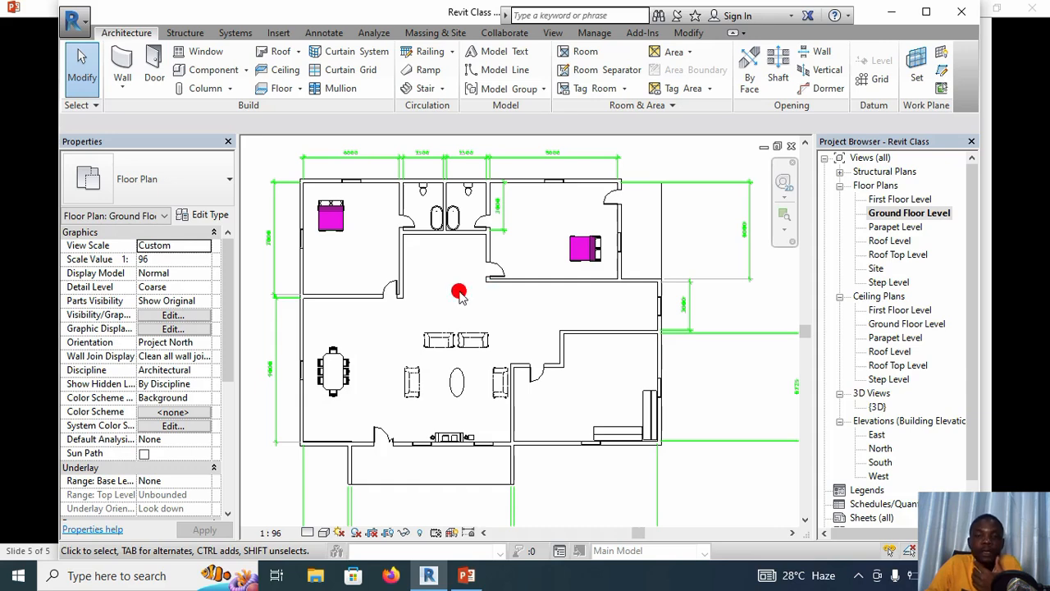
{"action": "scroll", "coordinate": [443, 302], "scroll_direction": "down", "scroll_amount": 1}
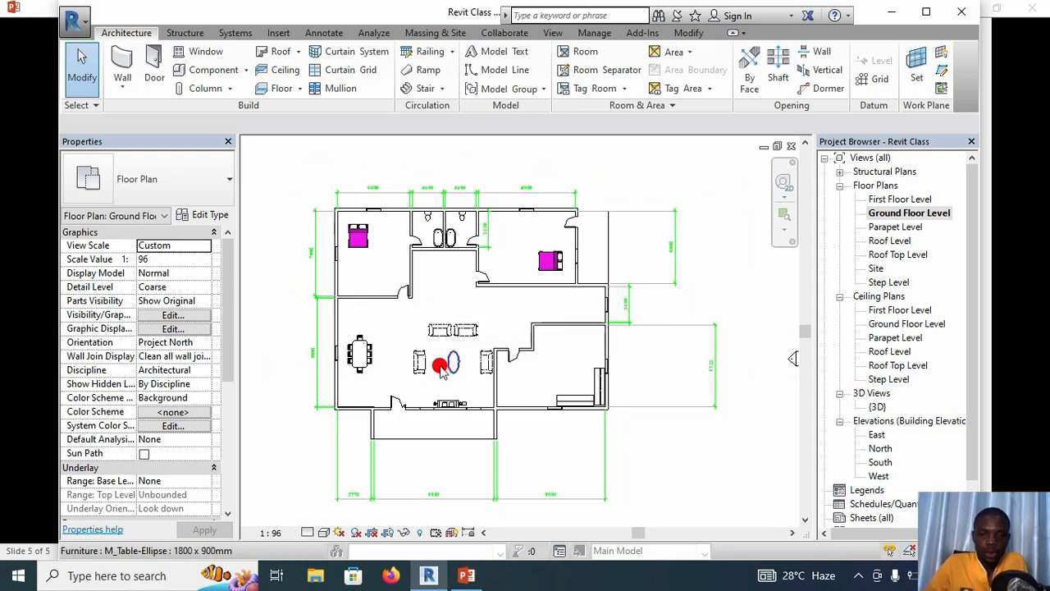
{"action": "scroll", "coordinate": [424, 453], "scroll_direction": "up", "scroll_amount": 2}
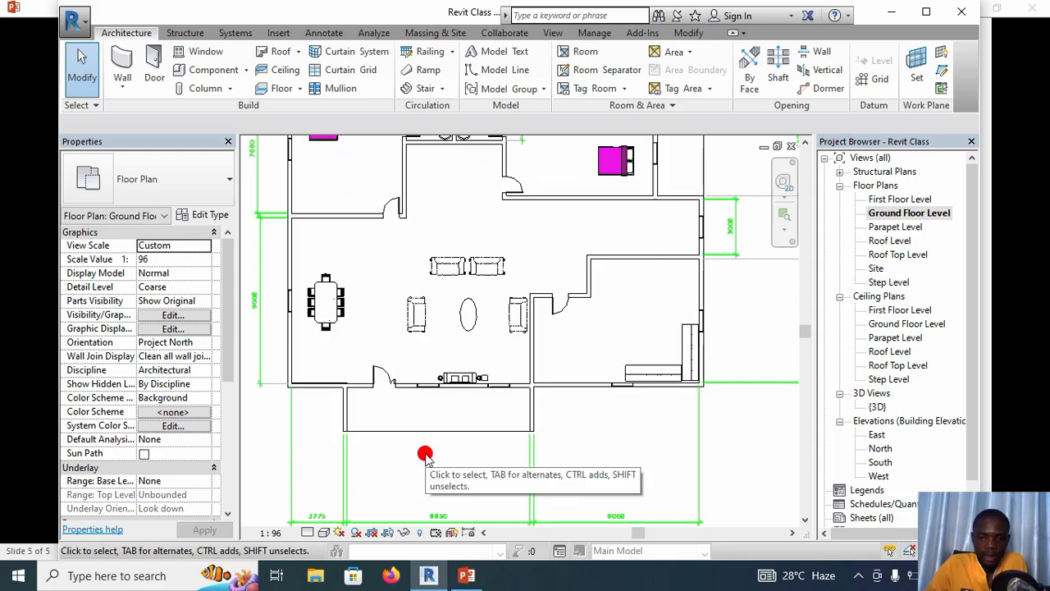
- Open the {3D} view and examine the sofas and oval table in the living room
{"action": "double_click", "coordinate": [879, 405]}
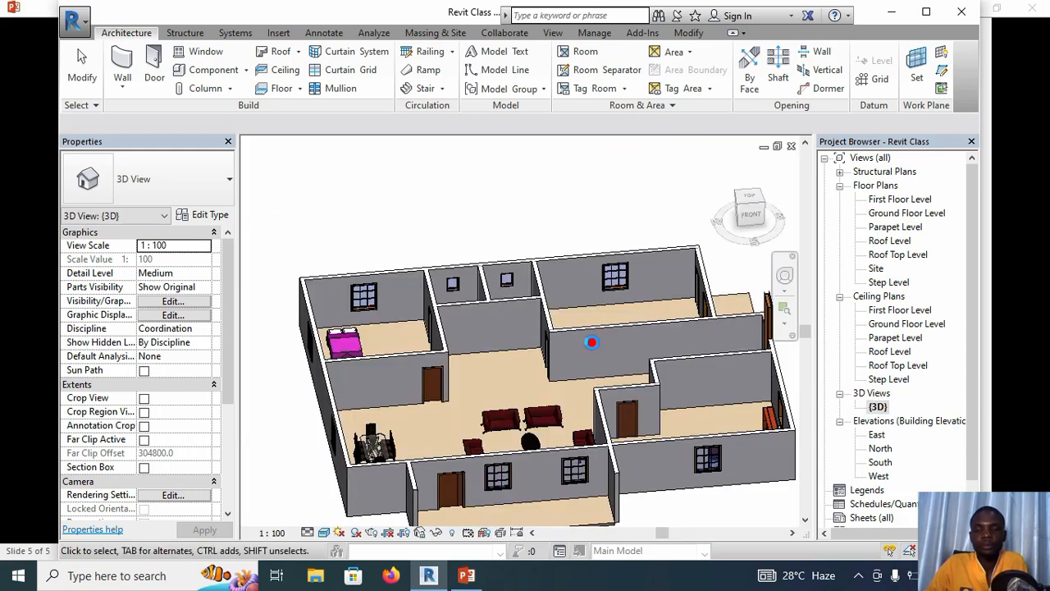
{"action": "scroll", "coordinate": [569, 343], "scroll_direction": "down", "scroll_amount": 2}
{"action": "scroll", "coordinate": [548, 353], "scroll_direction": "up", "scroll_amount": 1}
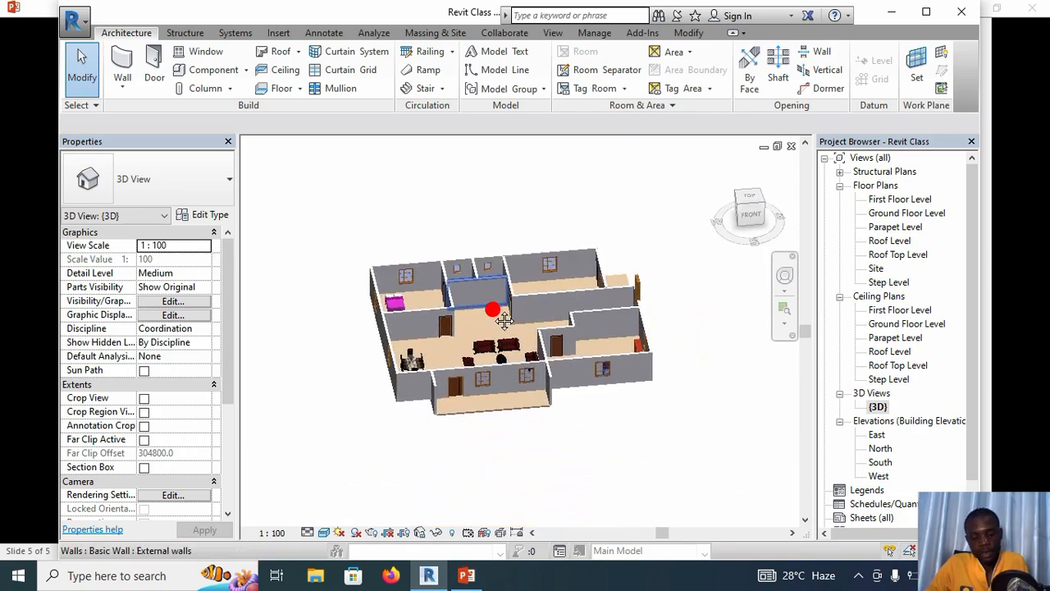
{"action": "middle_click_drag", "start_coordinate": [504, 329], "coordinate": [542, 385], "text": "shift"}
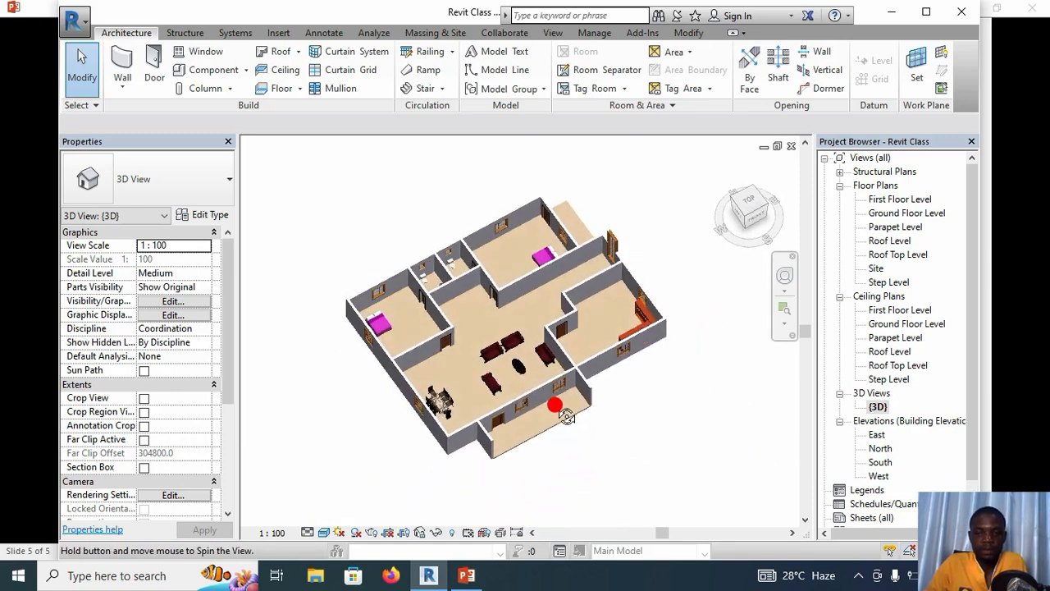
{"action": "scroll", "coordinate": [522, 369], "scroll_direction": "up", "scroll_amount": 3}
{"action": "scroll", "coordinate": [561, 355], "scroll_direction": "down", "scroll_amount": 3}
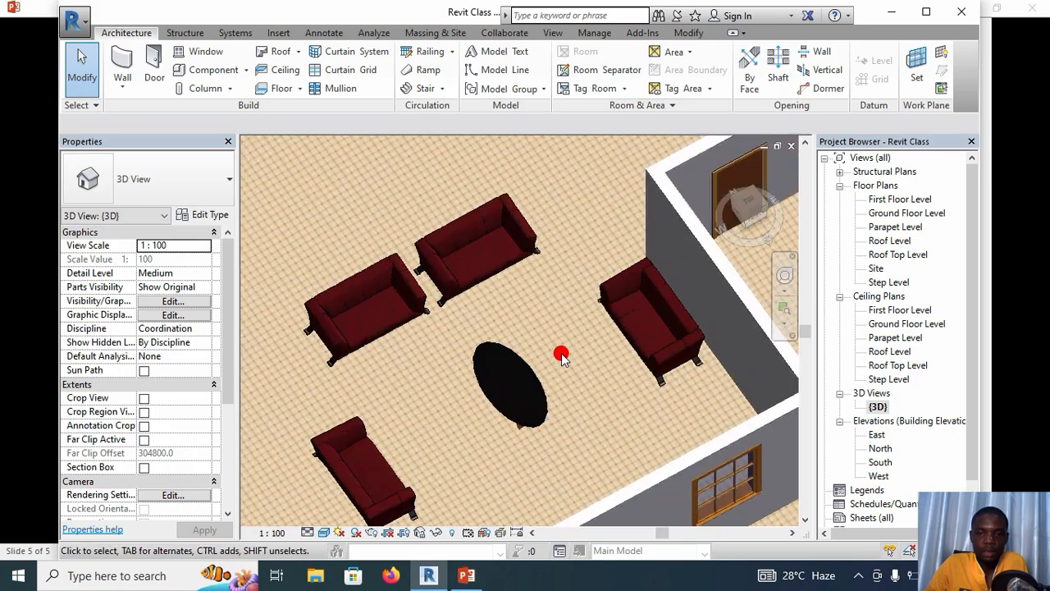
{"action": "scroll", "coordinate": [561, 355], "scroll_direction": "down", "scroll_amount": 5}
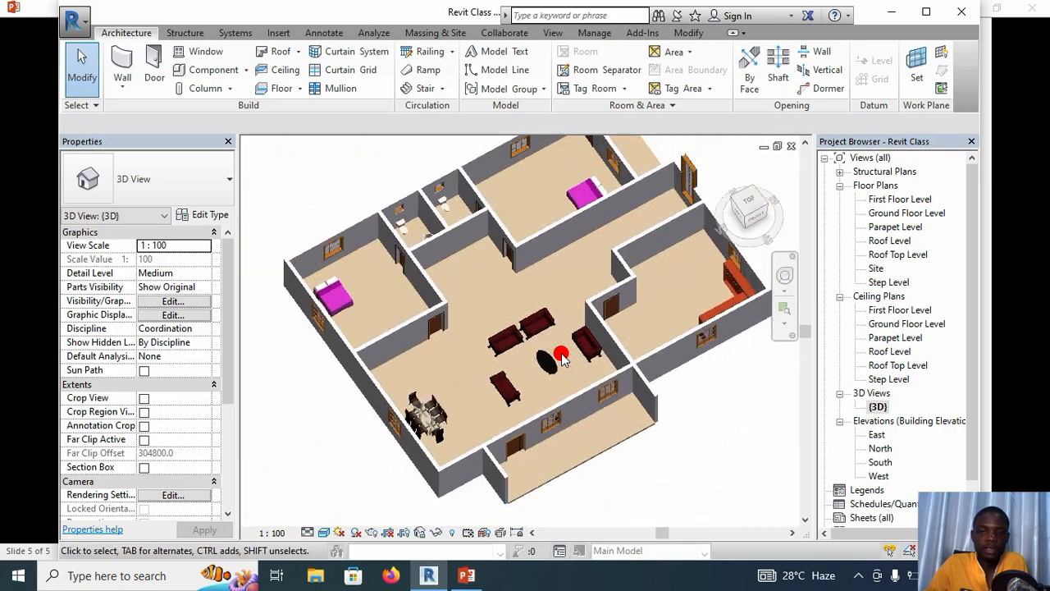
- Examine the television, speakers and glass TV stand against the living room wall in 3D
{"action": "middle_click_drag", "start_coordinate": [440, 369], "coordinate": [600, 301], "text": "shift"}
{"action": "scroll", "coordinate": [632, 254], "scroll_direction": "up", "scroll_amount": 4}
{"action": "scroll", "coordinate": [632, 254], "scroll_direction": "up", "scroll_amount": 5}
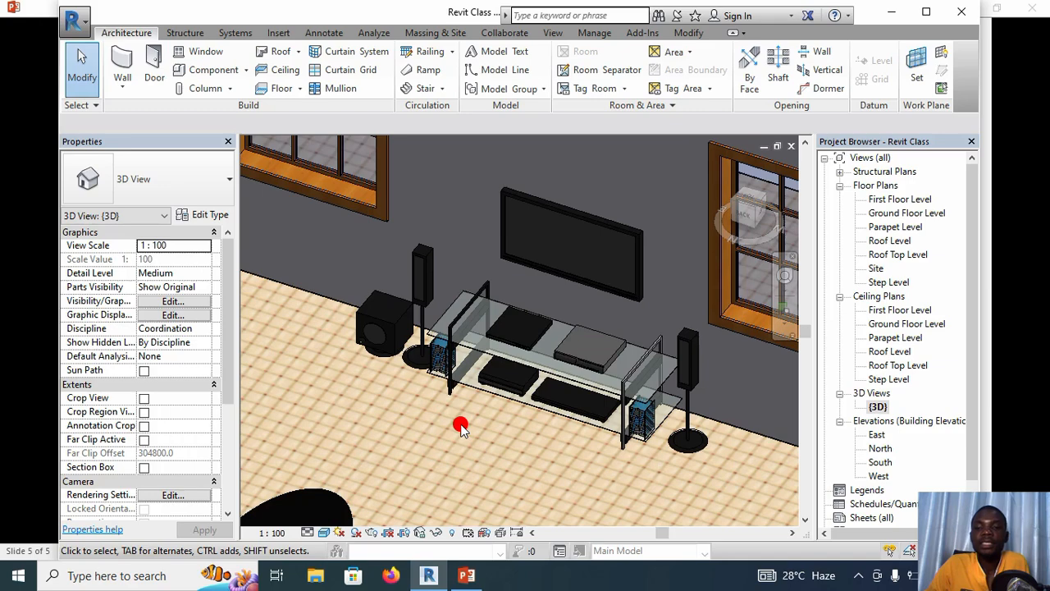
{"action": "scroll", "coordinate": [461, 426], "scroll_direction": "down", "scroll_amount": 8}
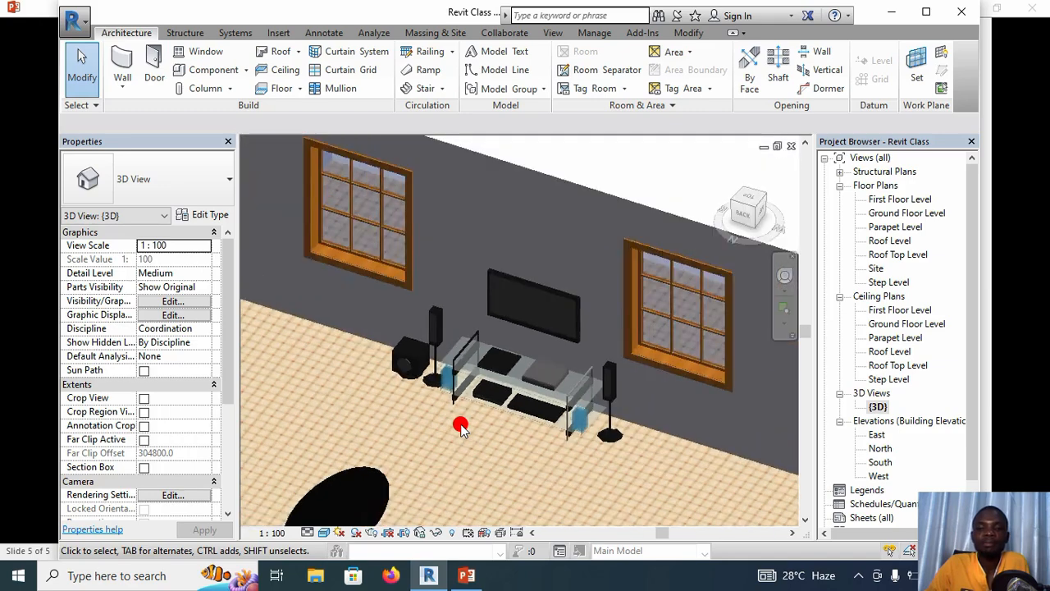
- Examine the toilets and bathtub in the two bathrooms up close in 3D
{"action": "middle_click_drag", "start_coordinate": [461, 423], "coordinate": [441, 331]}
{"action": "scroll", "coordinate": [478, 371], "scroll_direction": "down", "scroll_amount": 2}
{"action": "middle_click_drag", "start_coordinate": [479, 371], "coordinate": [394, 382], "text": "shift"}
{"action": "middle_click_drag", "start_coordinate": [394, 382], "coordinate": [532, 402]}
{"action": "scroll", "coordinate": [422, 350], "scroll_direction": "up", "scroll_amount": 2}
{"action": "scroll", "coordinate": [449, 323], "scroll_direction": "up", "scroll_amount": 5}
{"action": "scroll", "coordinate": [405, 356], "scroll_direction": "up", "scroll_amount": 2}
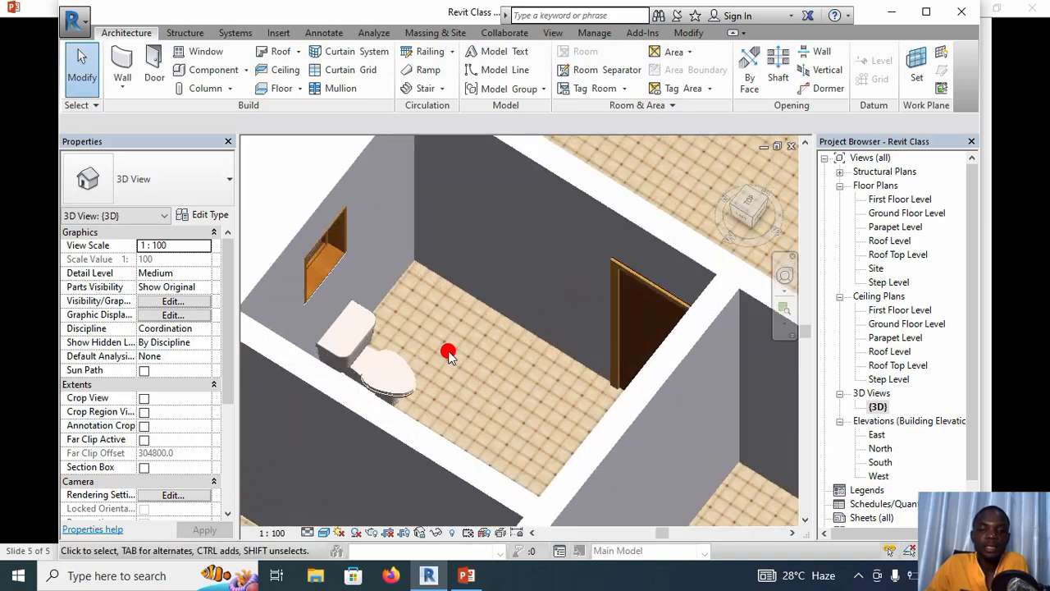
{"action": "scroll", "coordinate": [451, 354], "scroll_direction": "down", "scroll_amount": 3}
{"action": "middle_click_drag", "start_coordinate": [494, 340], "coordinate": [512, 325]}
{"action": "scroll", "coordinate": [434, 369], "scroll_direction": "down", "scroll_amount": 5}
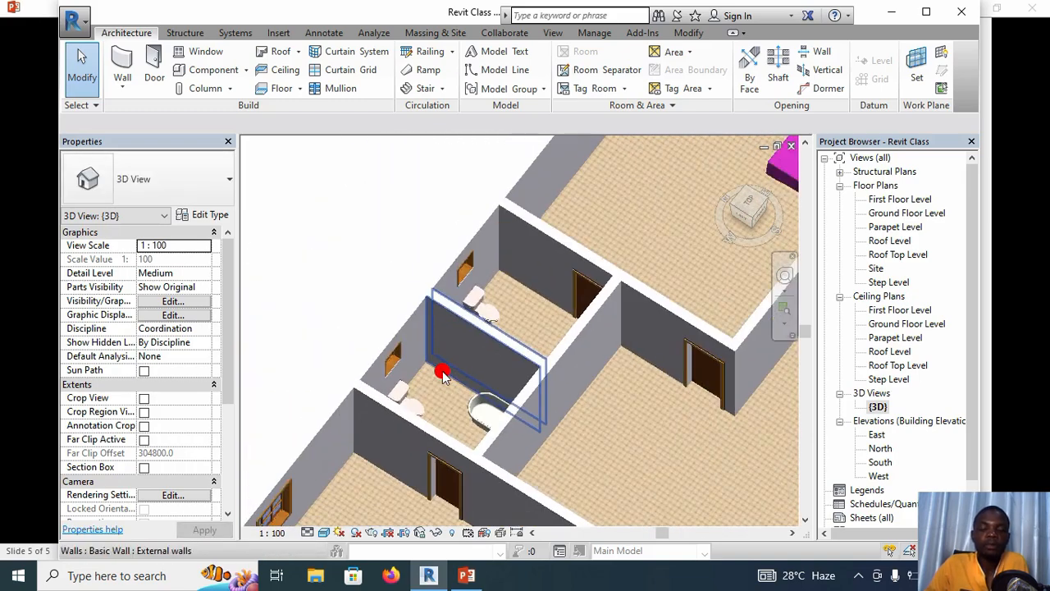
- Look over the whole furnished house model from the front in 3D
{"action": "middle_click_drag", "start_coordinate": [450, 384], "coordinate": [481, 320], "text": "shift"}
{"action": "scroll", "coordinate": [533, 367], "scroll_direction": "down", "scroll_amount": 2}
{"action": "middle_click_drag", "start_coordinate": [563, 368], "coordinate": [465, 345], "text": "shift"}
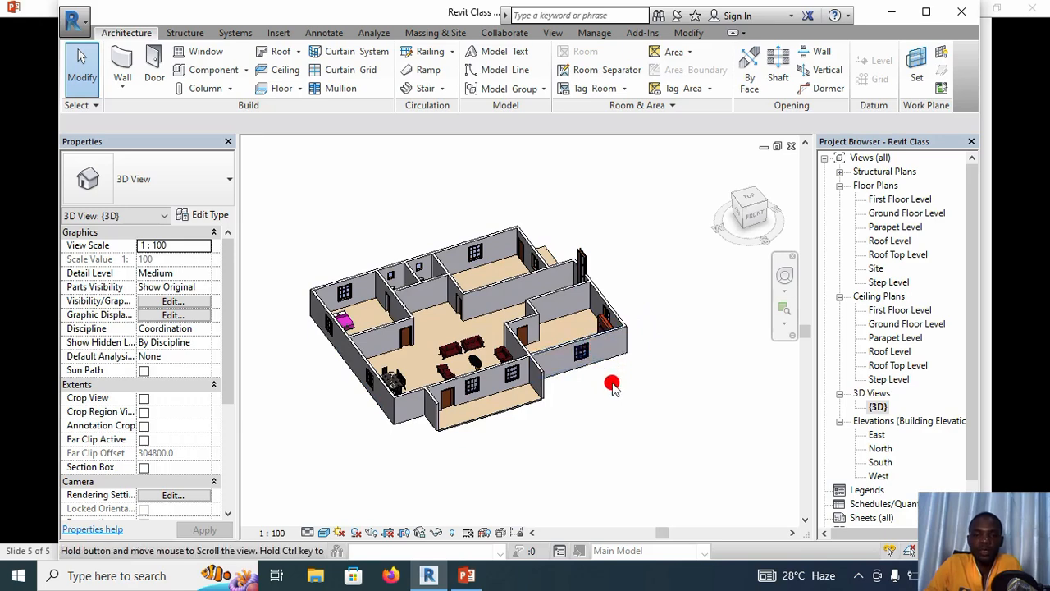
{"action": "middle_click_drag", "start_coordinate": [613, 387], "coordinate": [660, 413]}
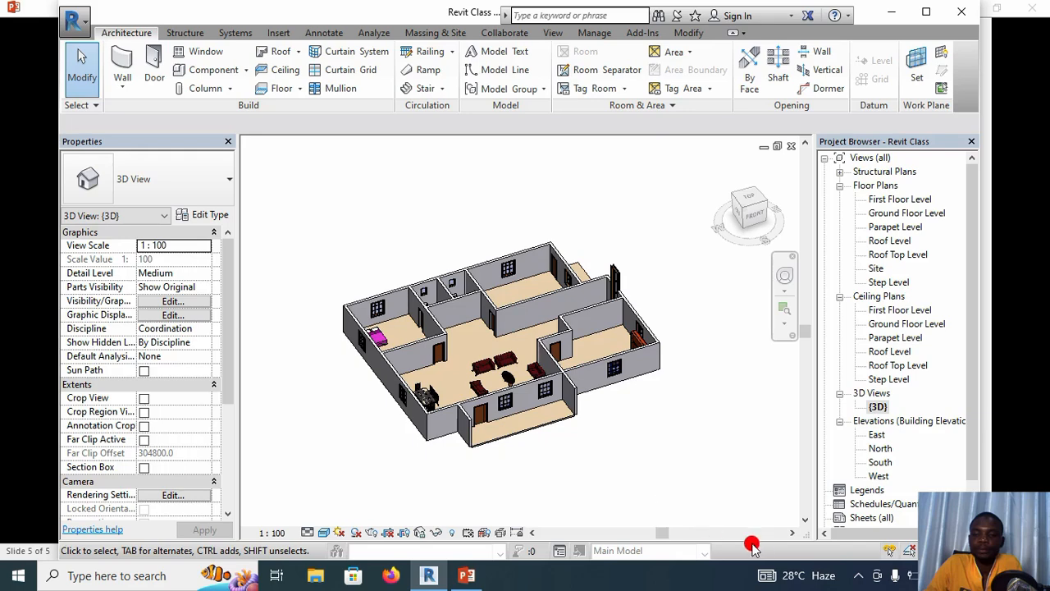
{"action": "left_click", "coordinate": [857, 575]}
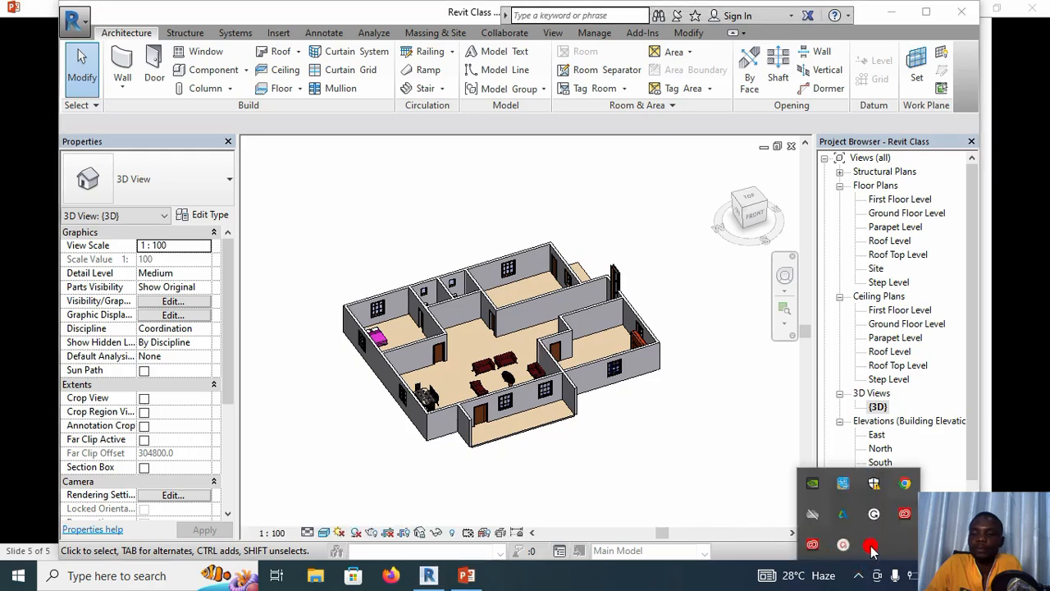